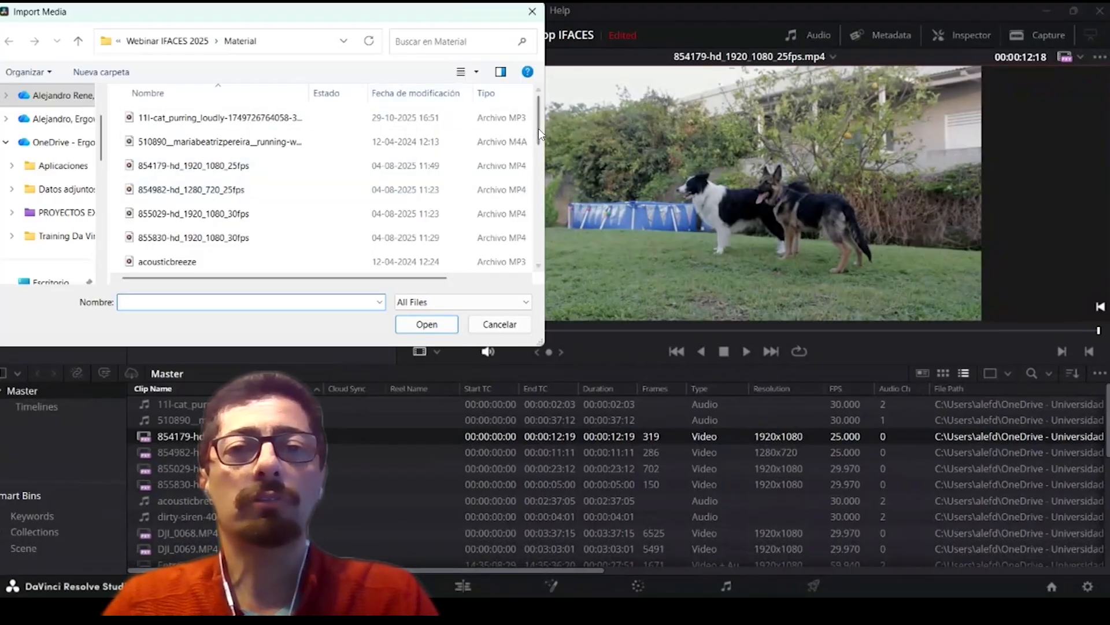
# Step: Browse the contents of the Imagenes and Material folders inside Webinar IFACES 2025 while choosing media to import
pyautogui.scroll(-4, 542, 193)
pyautogui.scroll(3, 541, 192)
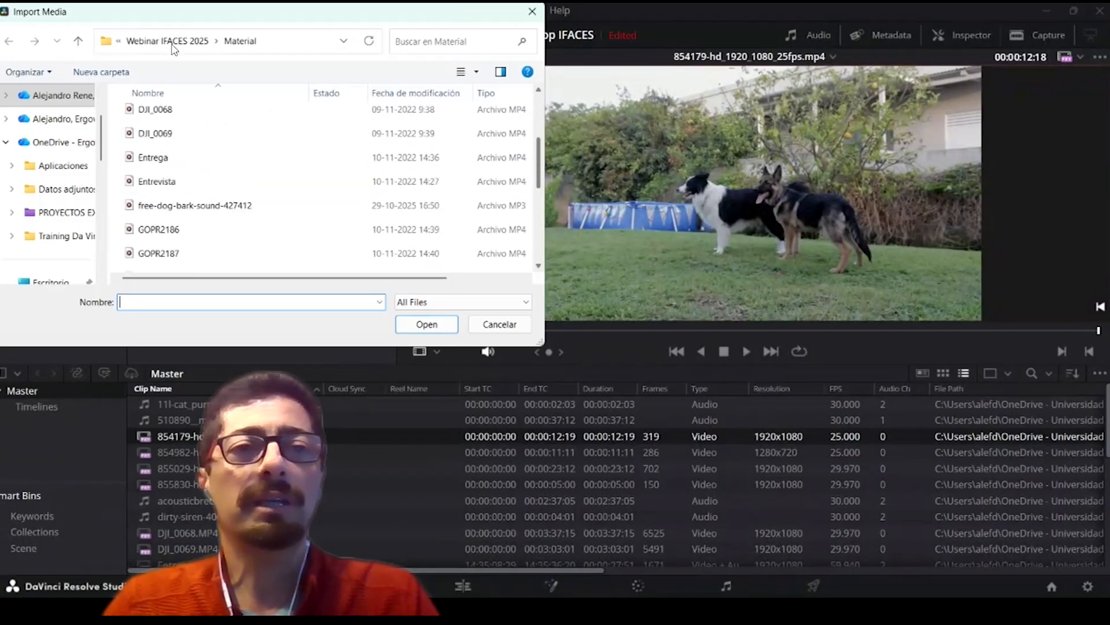
pyautogui.click(77, 42)
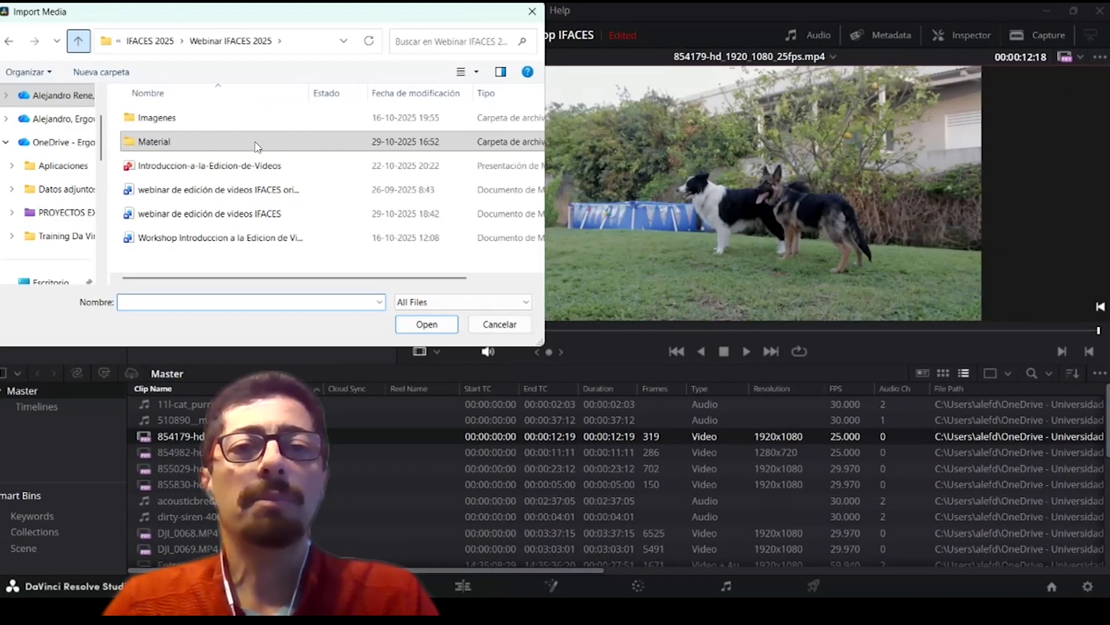
pyautogui.click(259, 142)
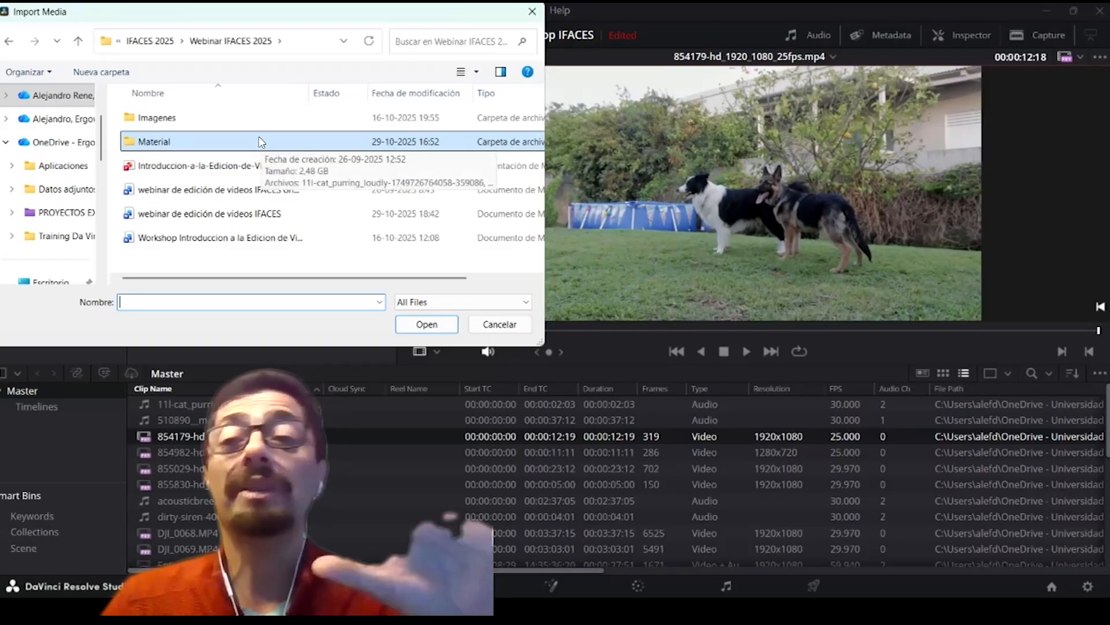
pyautogui.doubleClick(173, 118)
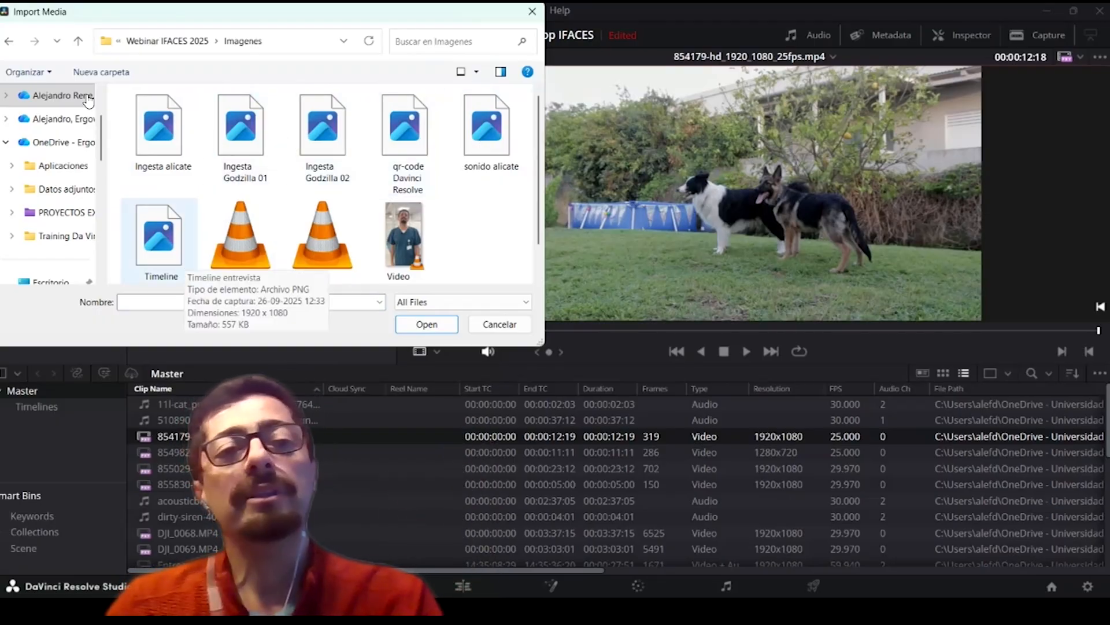
pyautogui.click(78, 40)
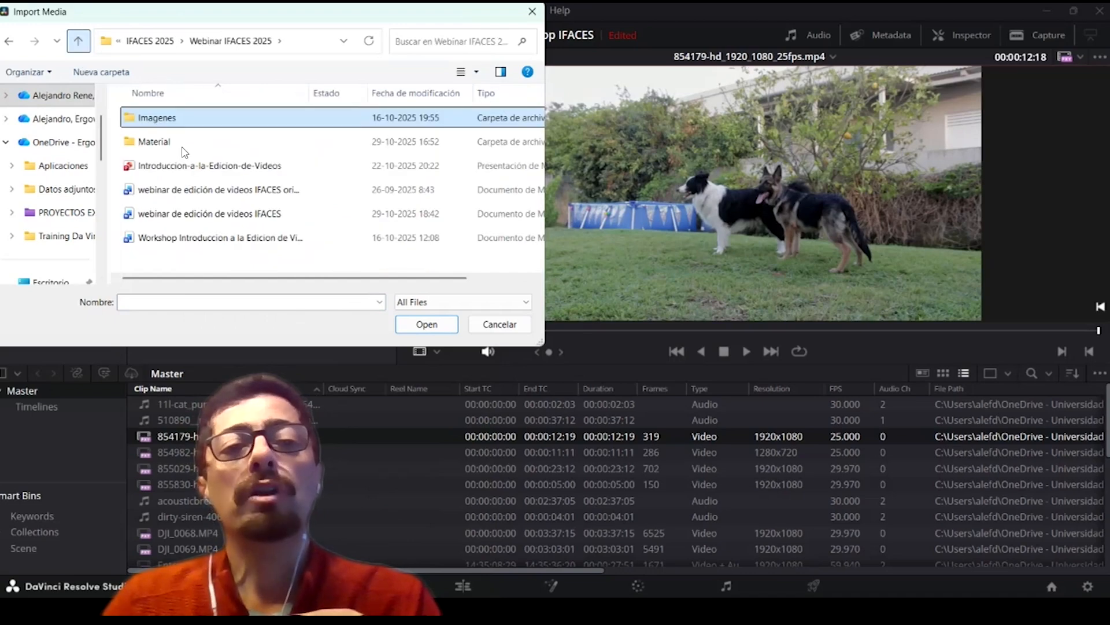
pyautogui.doubleClick(183, 148)
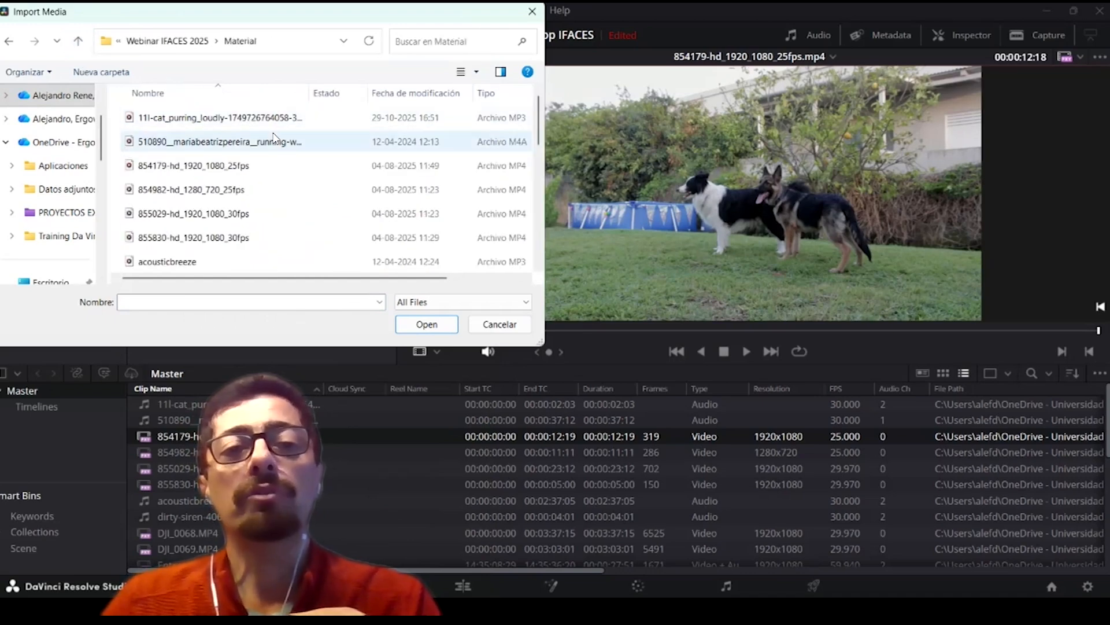
pyautogui.click(297, 118)
pyautogui.scroll(-5, 303, 127)
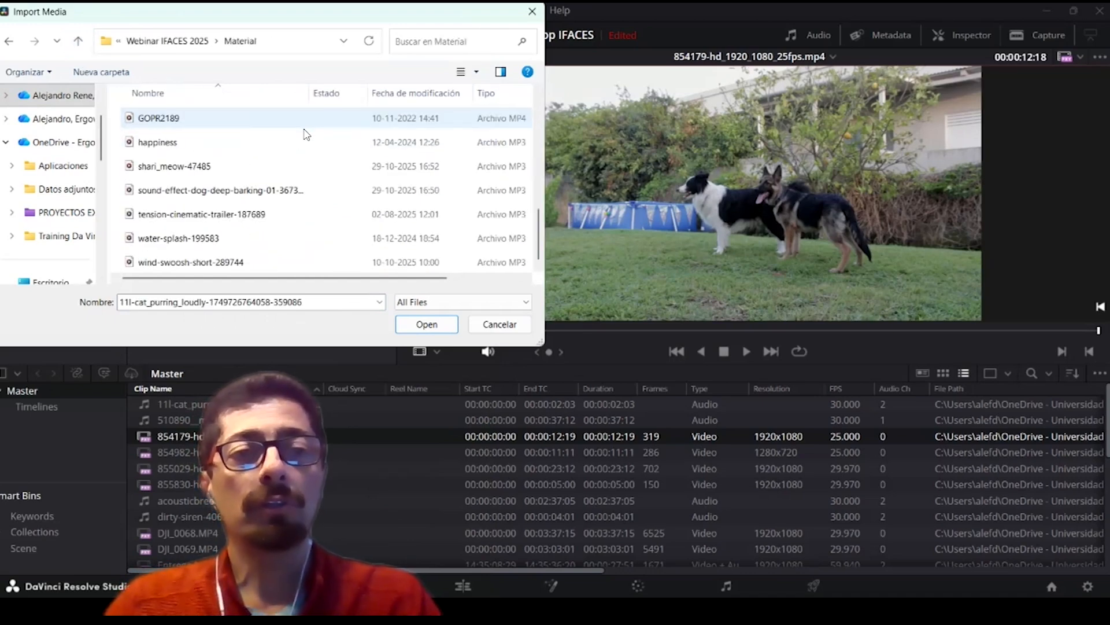
pyautogui.keyDown('shift'); pyautogui.click(282, 254); pyautogui.keyUp('shift')
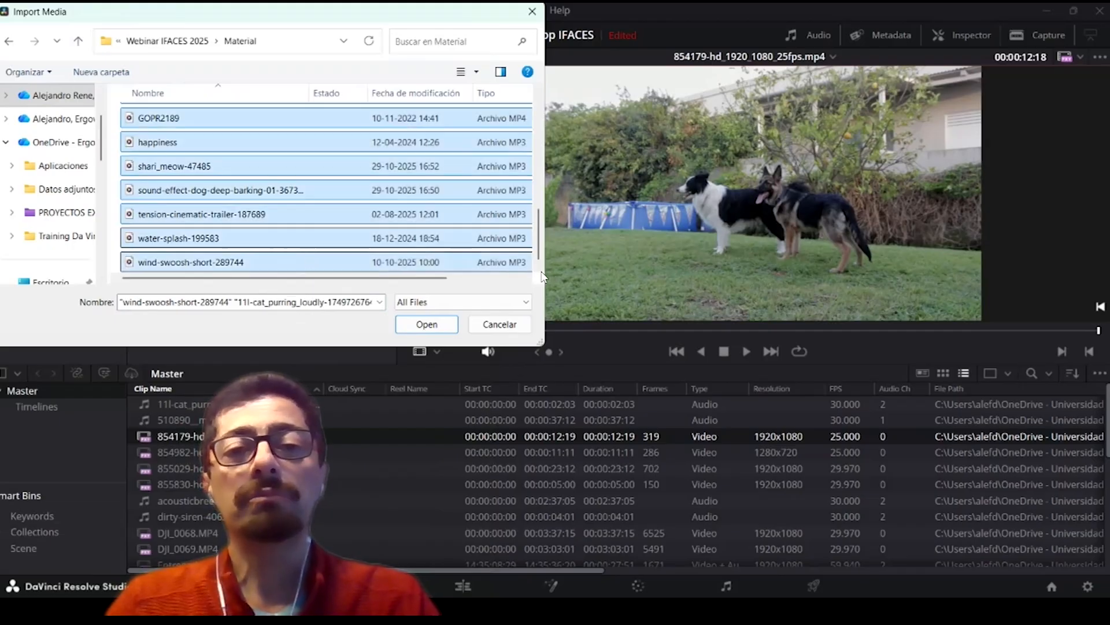
pyautogui.click(501, 327)
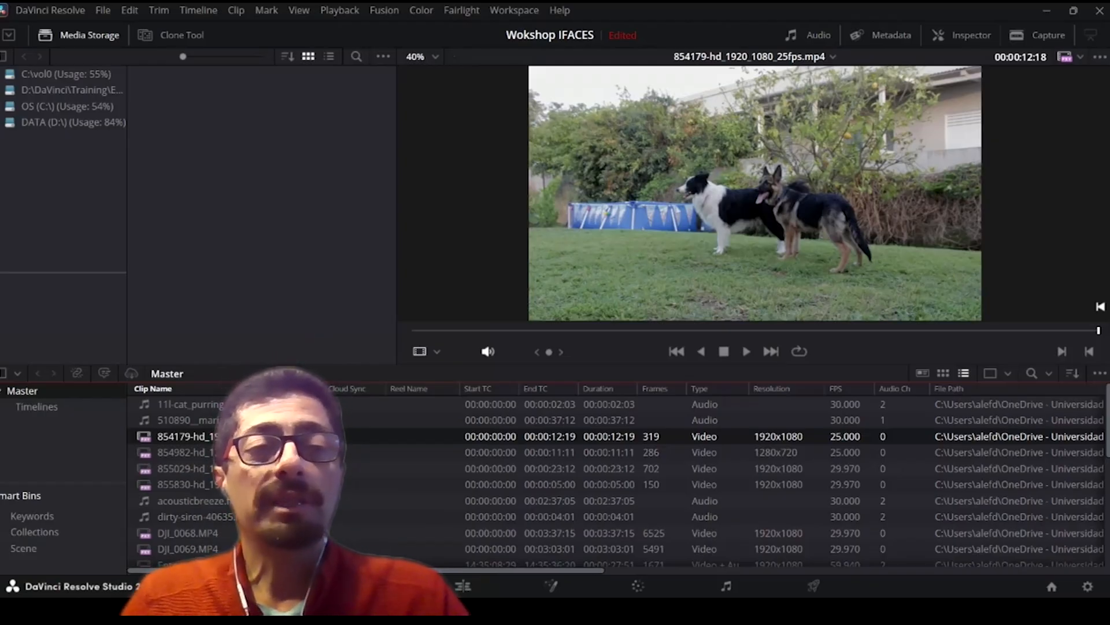
# Step: Create a new bin named Videos inside the Master bin
pyautogui.rightClick(40, 388)
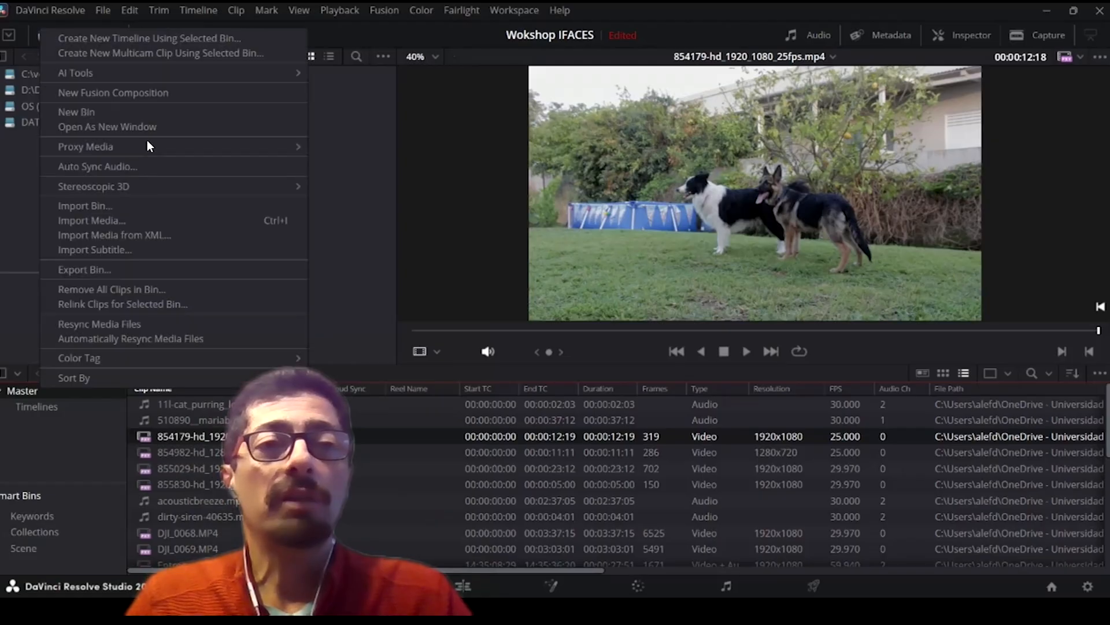
pyautogui.click(114, 117)
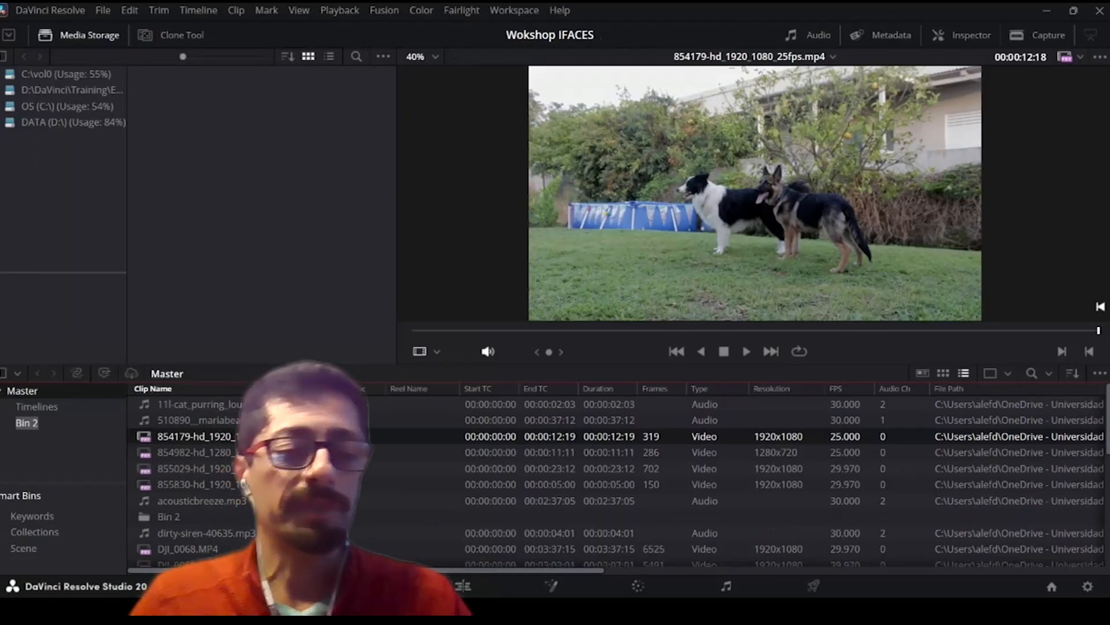
pyautogui.write('Videos')
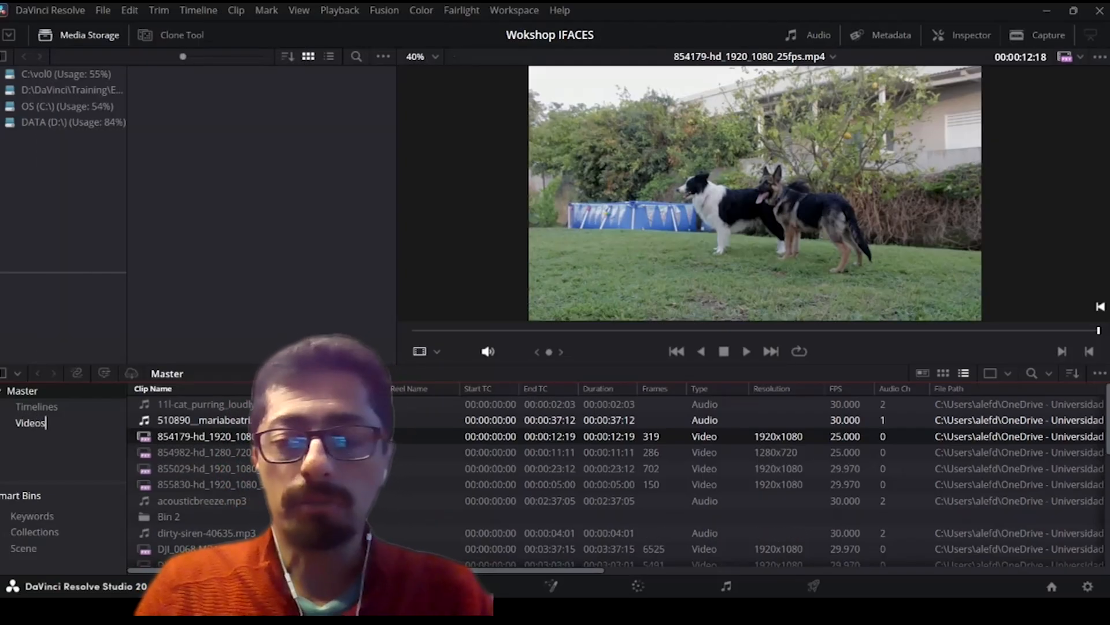
pyautogui.press('Return')
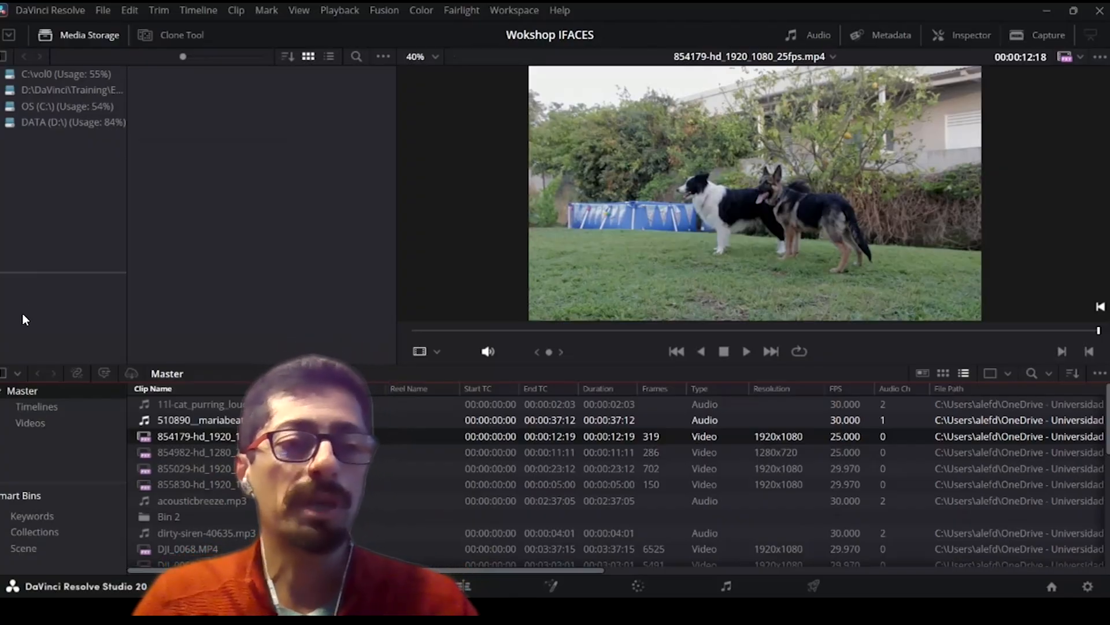
# Step: Create another bin named Audios inside the Master bin
pyautogui.rightClick(26, 388)
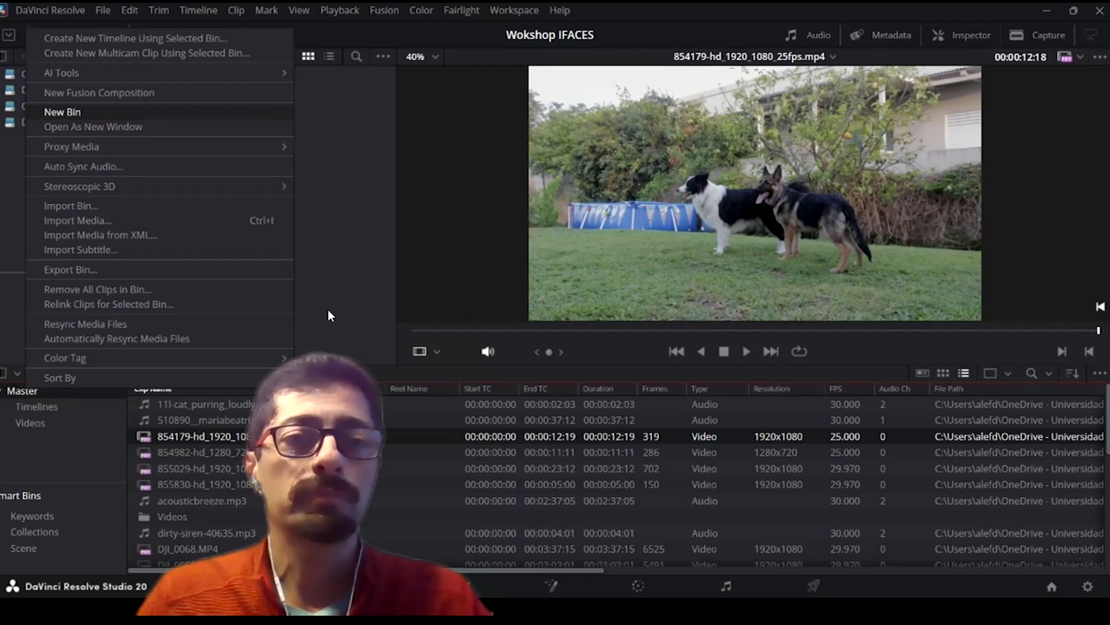
pyautogui.click(62, 112)
pyautogui.write('A')
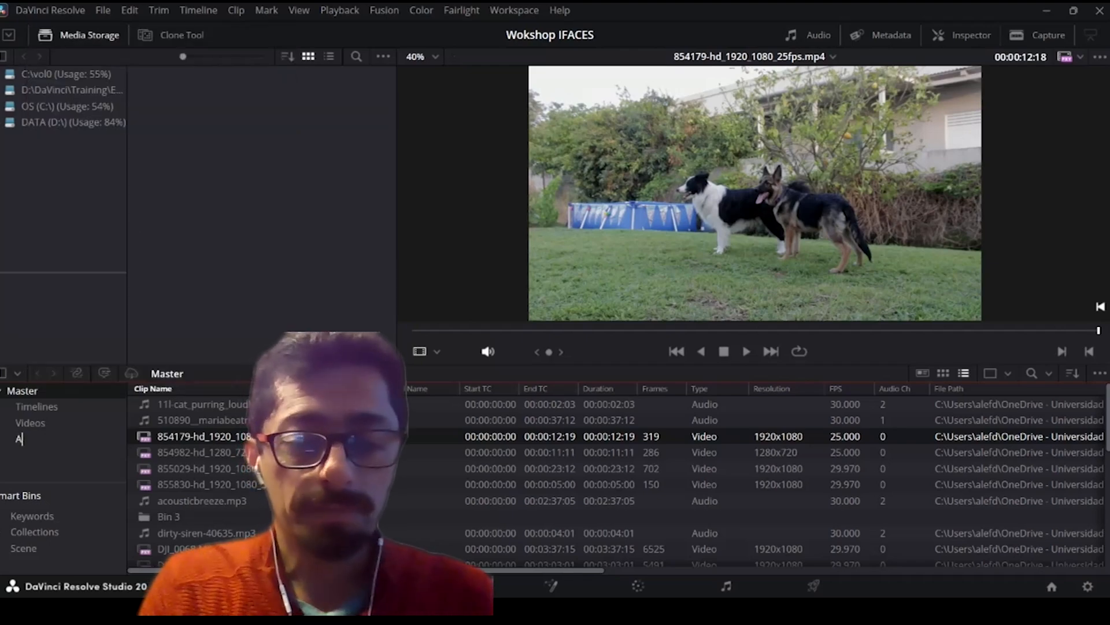
pyautogui.write('udios')
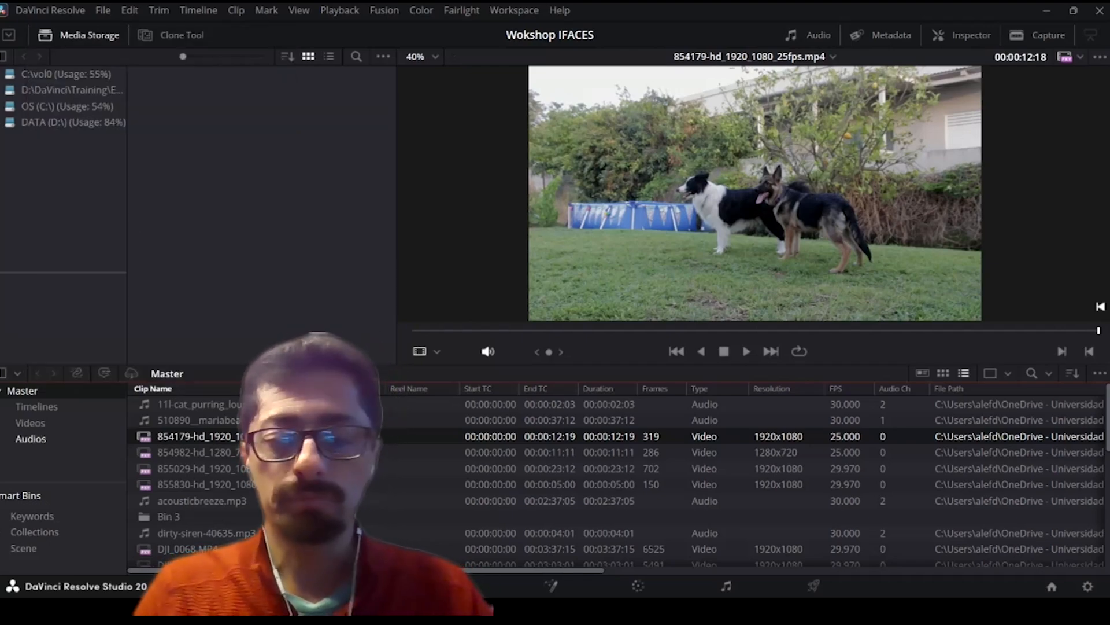
pyautogui.press('Return')
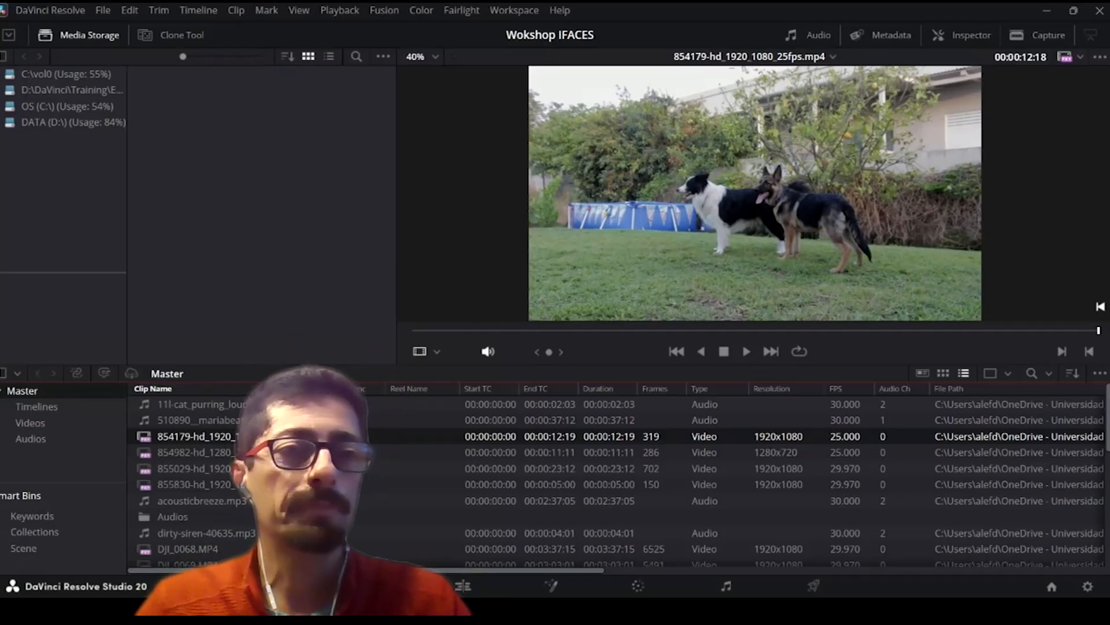
pyautogui.rightClick(229, 187)
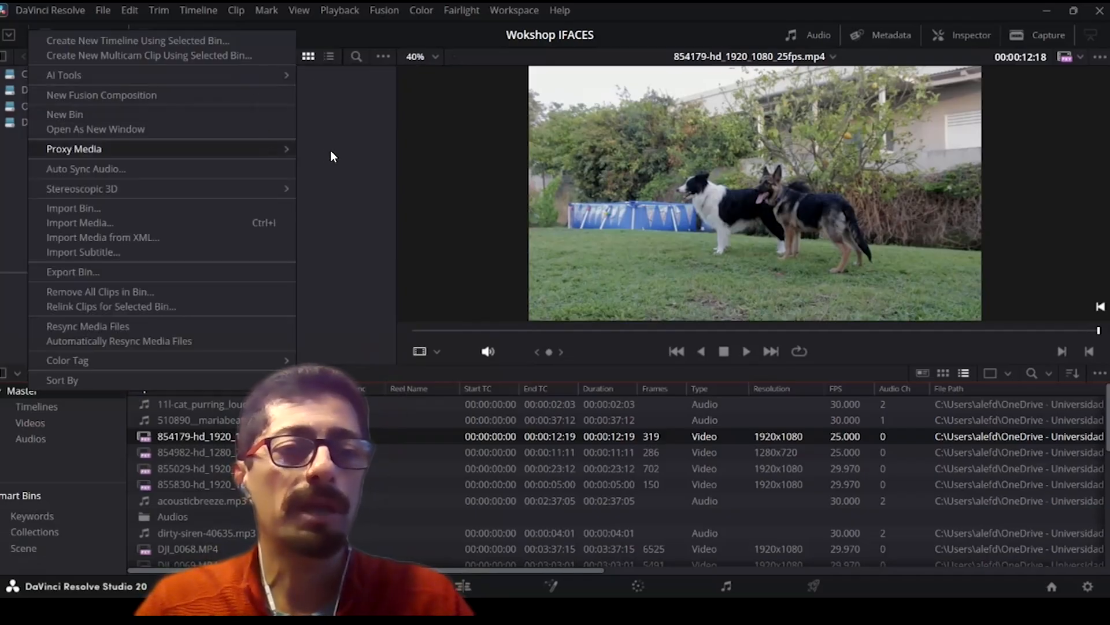
pyautogui.moveTo(273, 152)
pyautogui.press('Return')
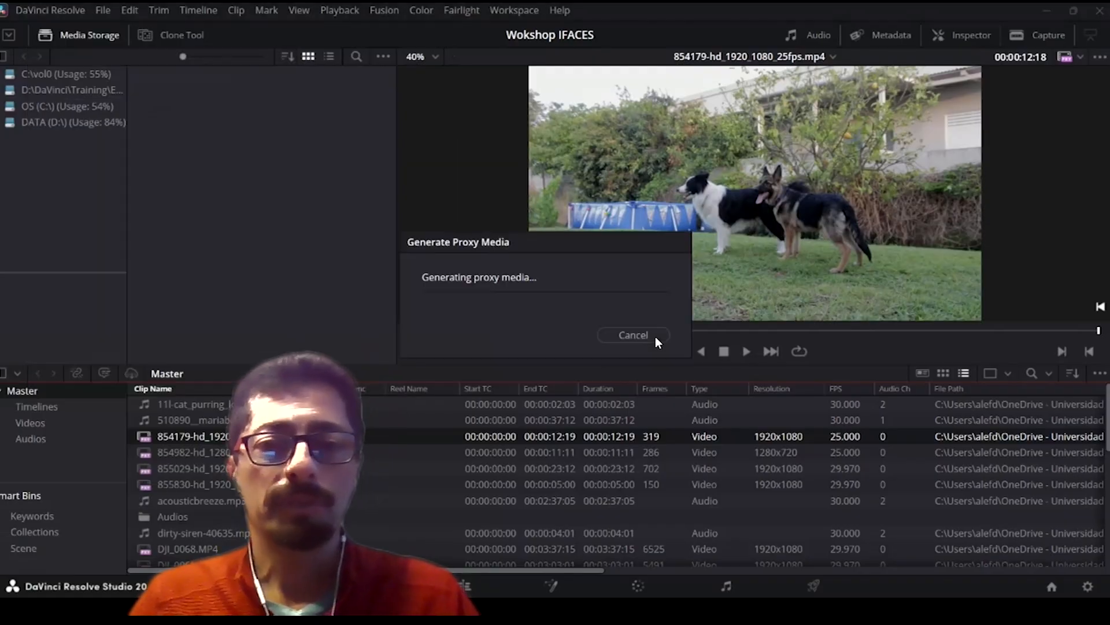
pyautogui.click(641, 331)
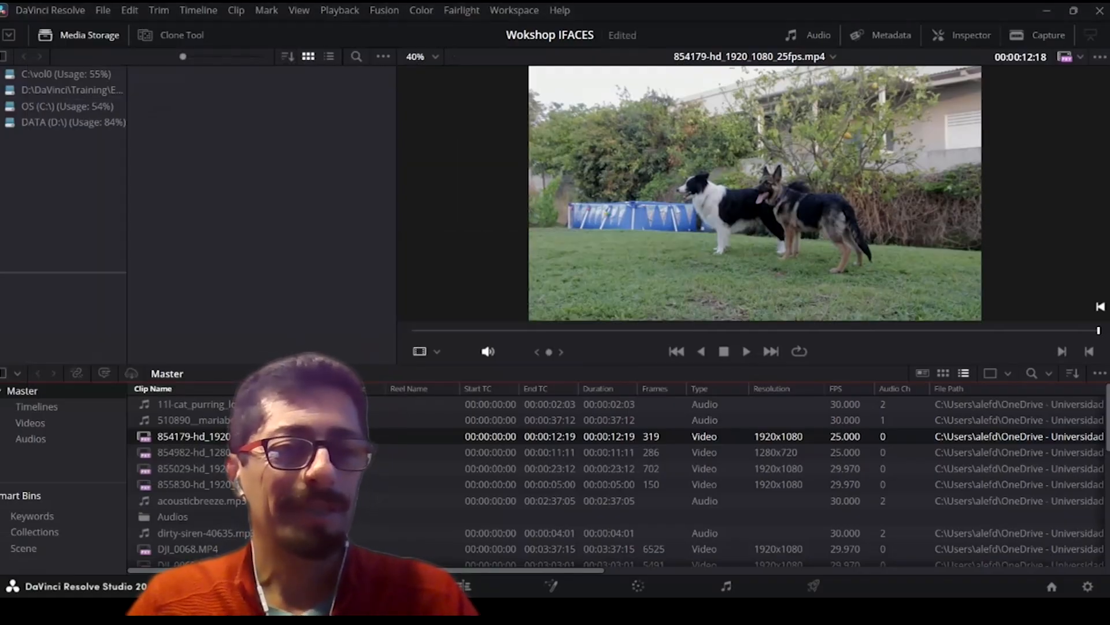
# Step: Create a sub-bin named Sonidos inside the Audios bin
pyautogui.rightClick(239, 201)
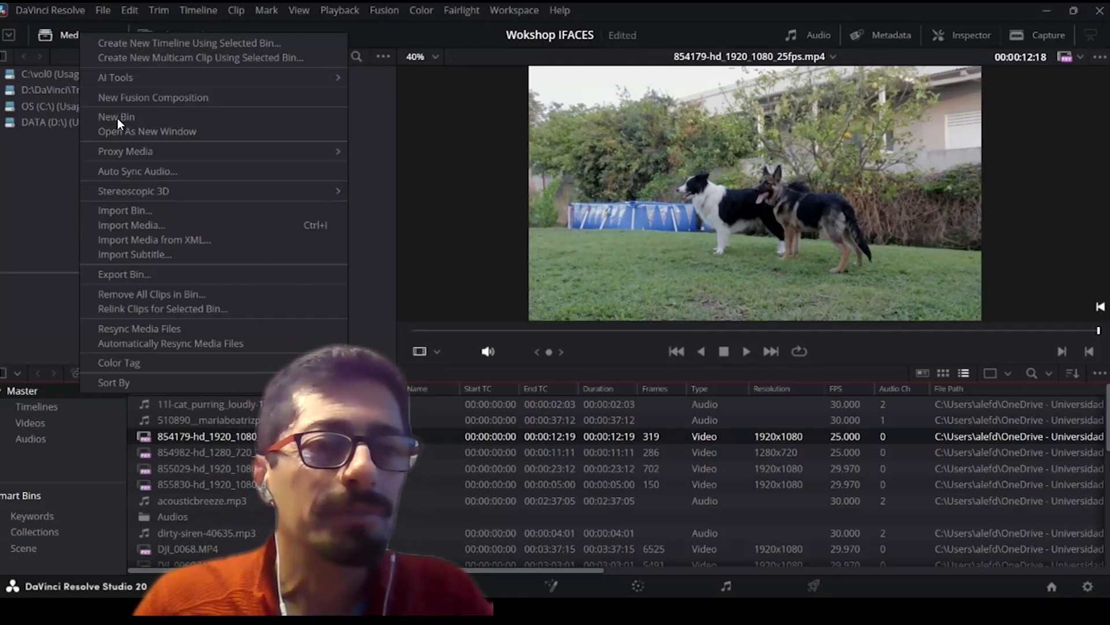
pyautogui.rightClick(89, 438)
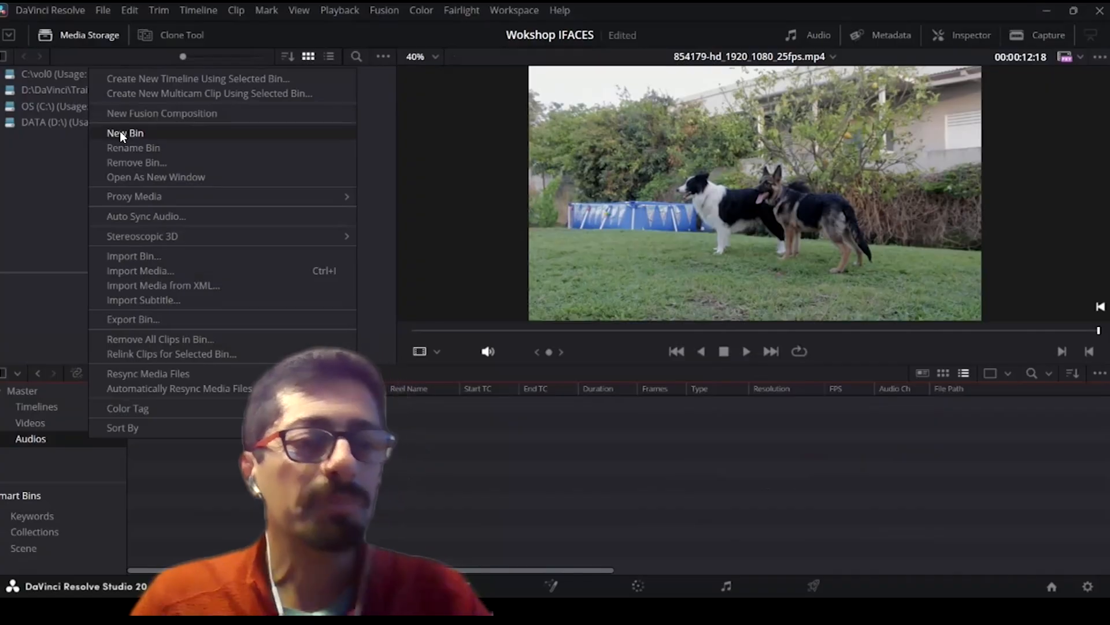
pyautogui.click(122, 133)
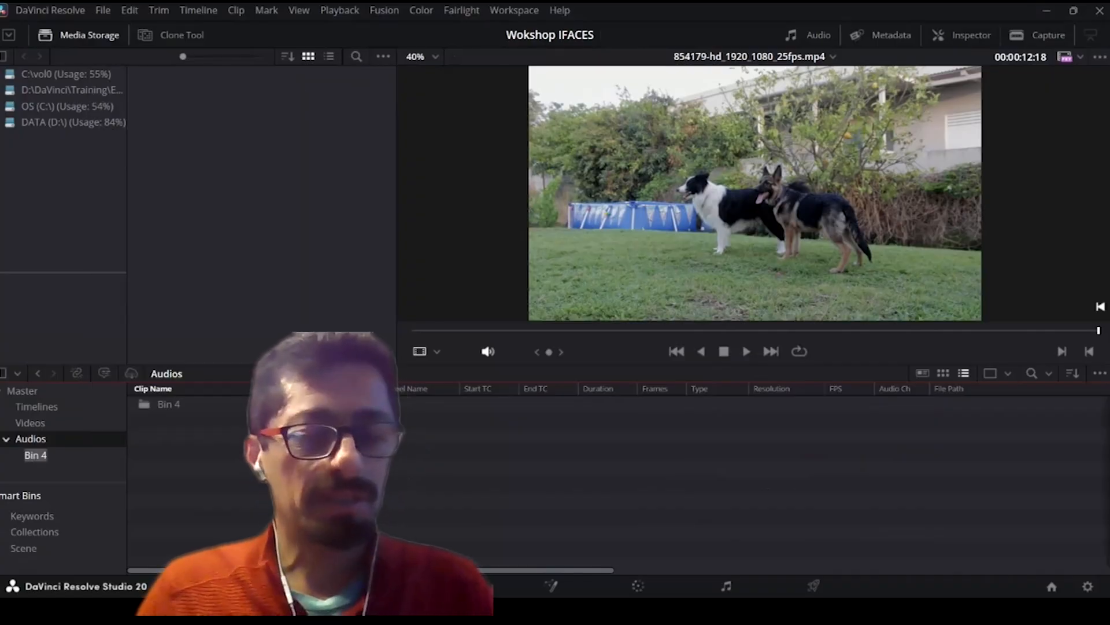
pyautogui.write('S')
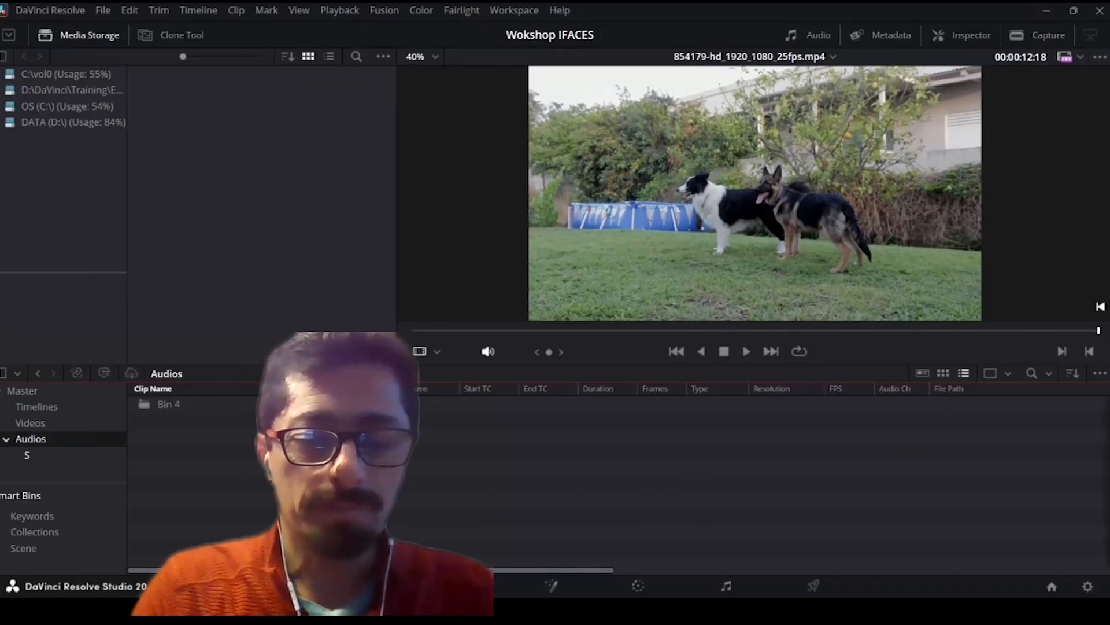
pyautogui.write('onidos')
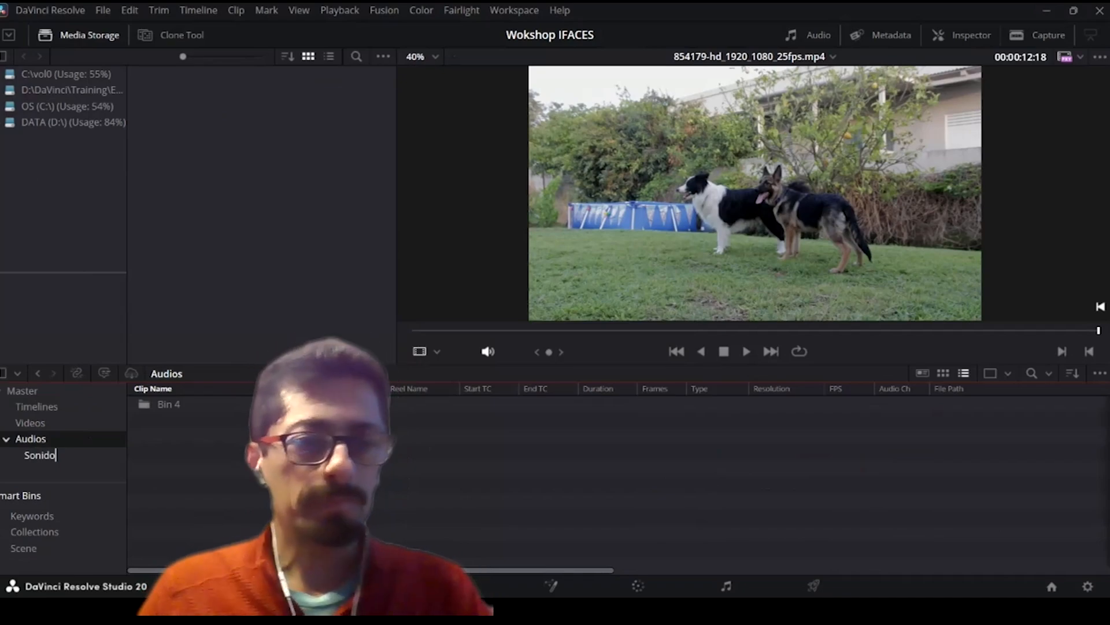
pyautogui.press('Return')
# Step: Review the contents of the Timelines, Videos and Audios bins and the nested Sonidos bin
pyautogui.click(37, 406)
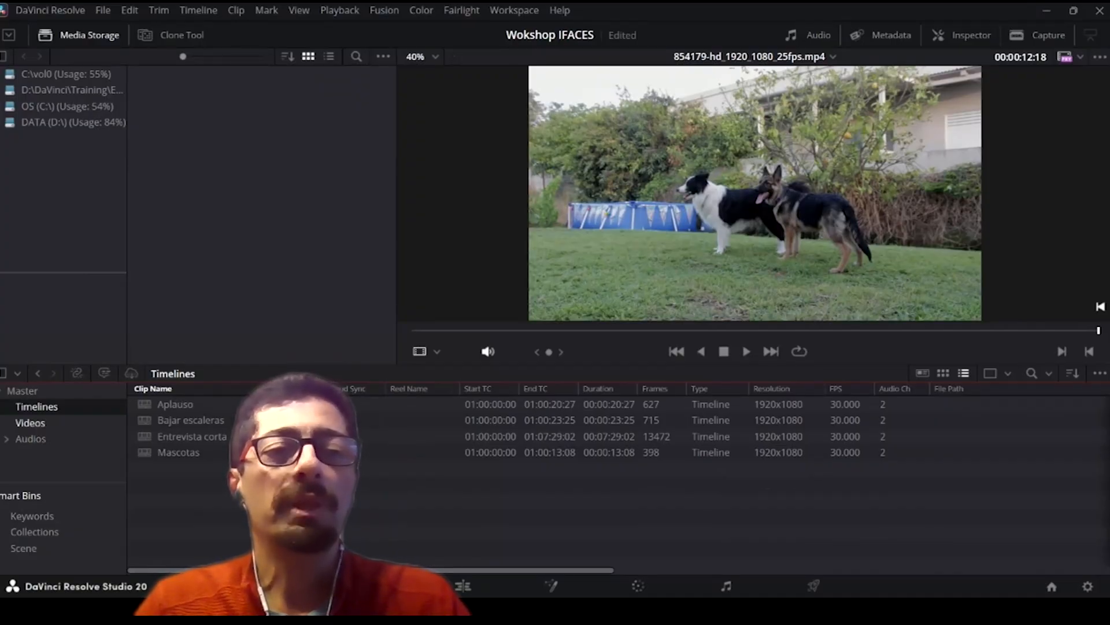
pyautogui.click(31, 423)
pyautogui.click(30, 438)
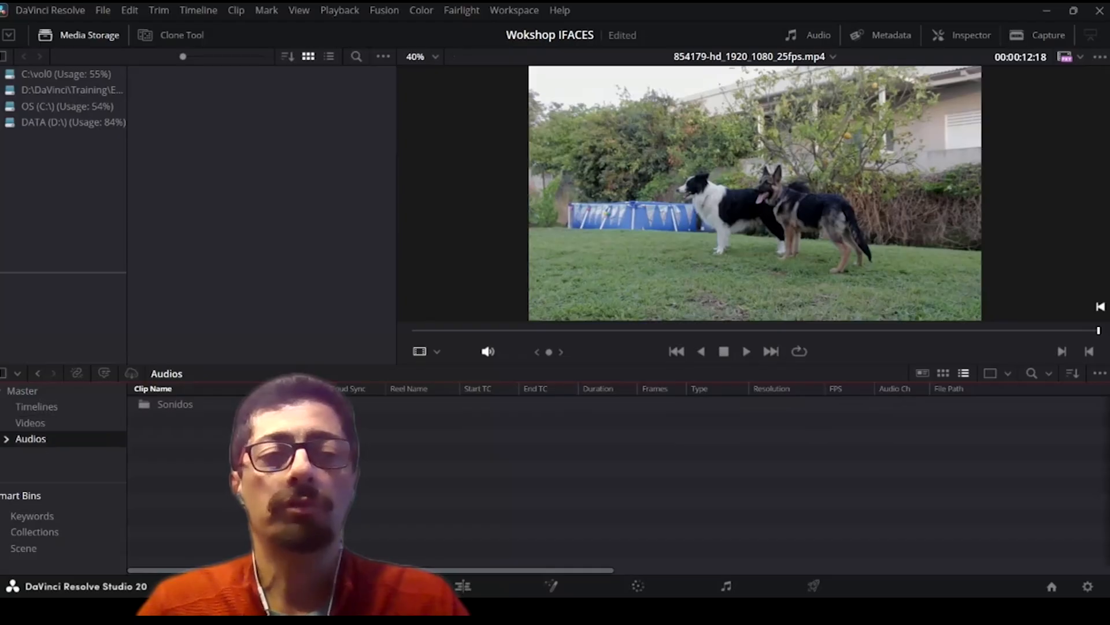
pyautogui.click(6, 438)
pyautogui.click(41, 455)
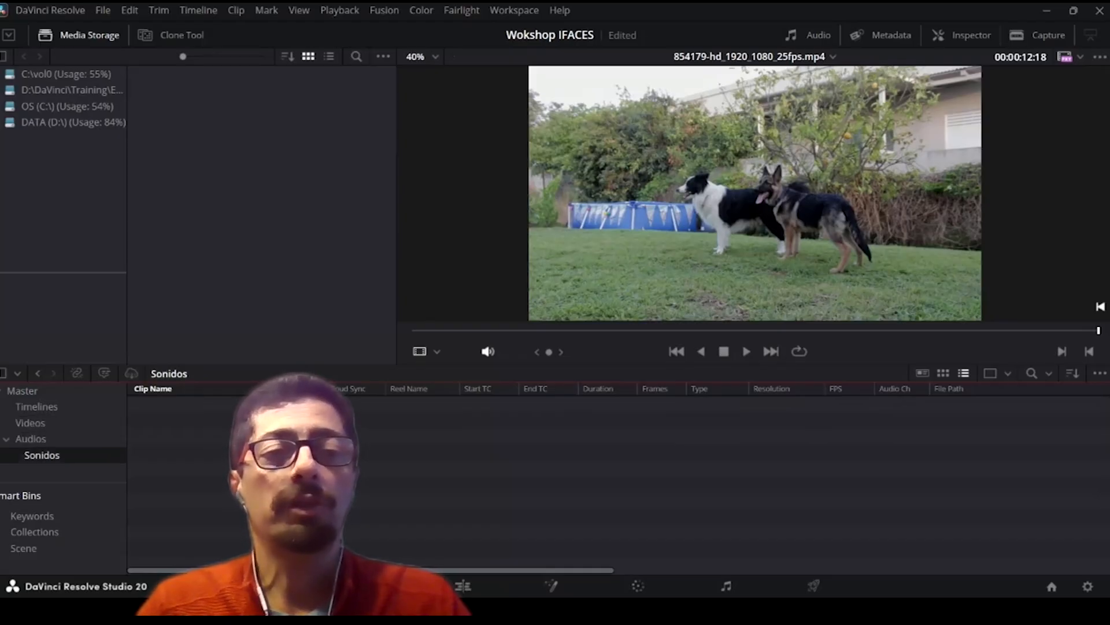
# Step: Move the dirty-siren-40635, free-dog-bark-sound, shari_meow-47485 and sound-effect-dog-deep-barking audio clips from Master into the Sonidos bin
pyautogui.click(22, 390)
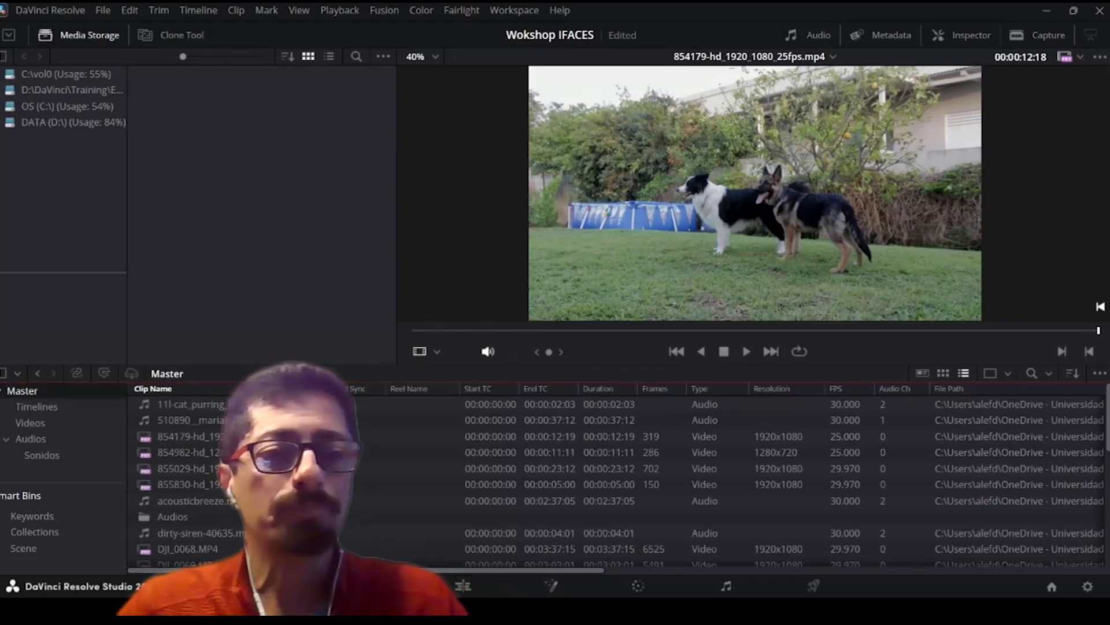
pyautogui.click(194, 404)
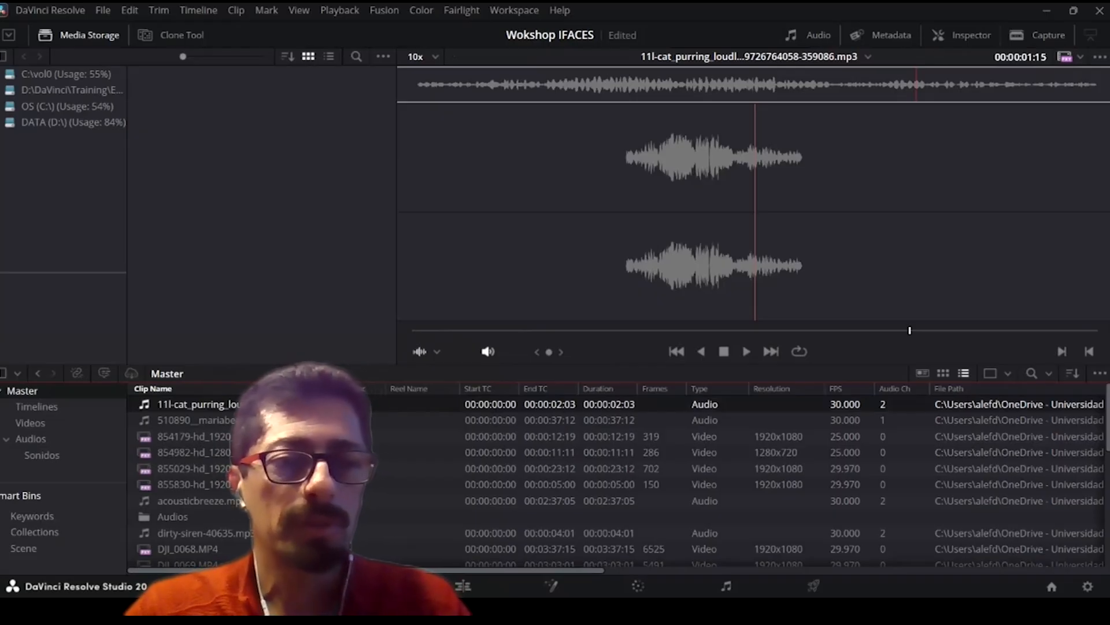
pyautogui.keyDown('ctrl'); pyautogui.click(194, 420); pyautogui.keyUp('ctrl')
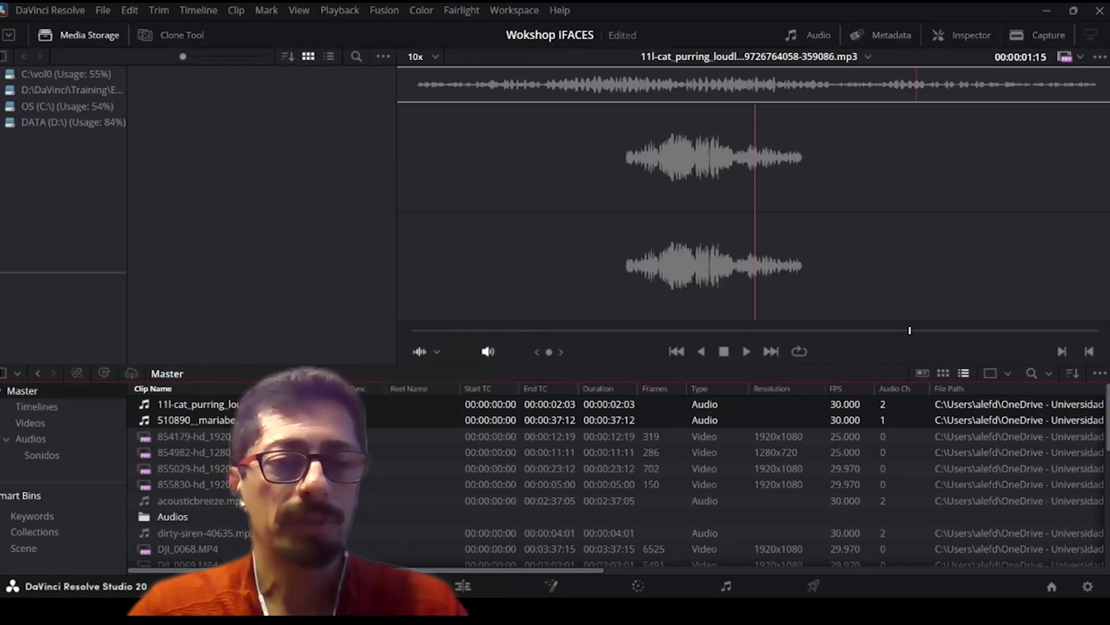
pyautogui.keyDown('ctrl'); pyautogui.click(194, 500); pyautogui.keyUp('ctrl')
pyautogui.click(206, 533)
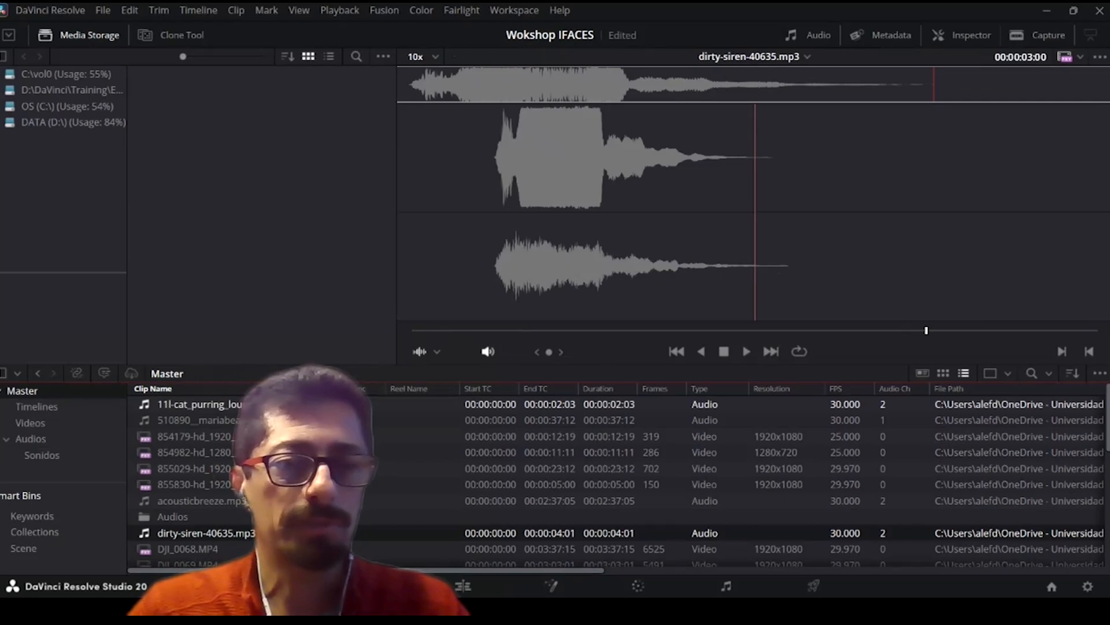
pyautogui.scroll(-3, 619, 480)
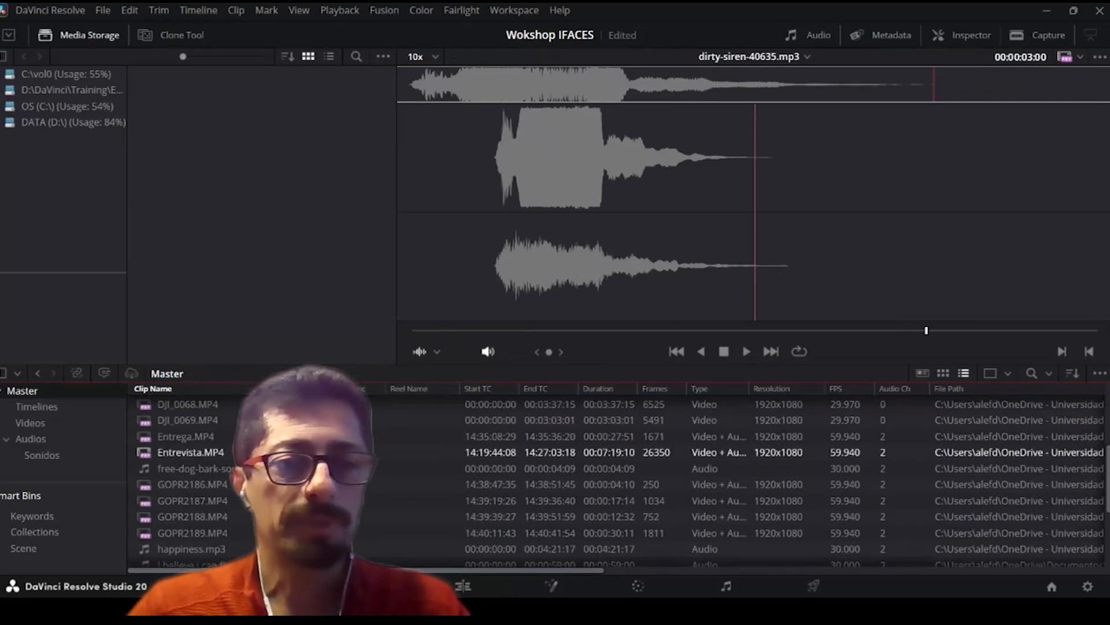
pyautogui.scroll(-2, 619, 471)
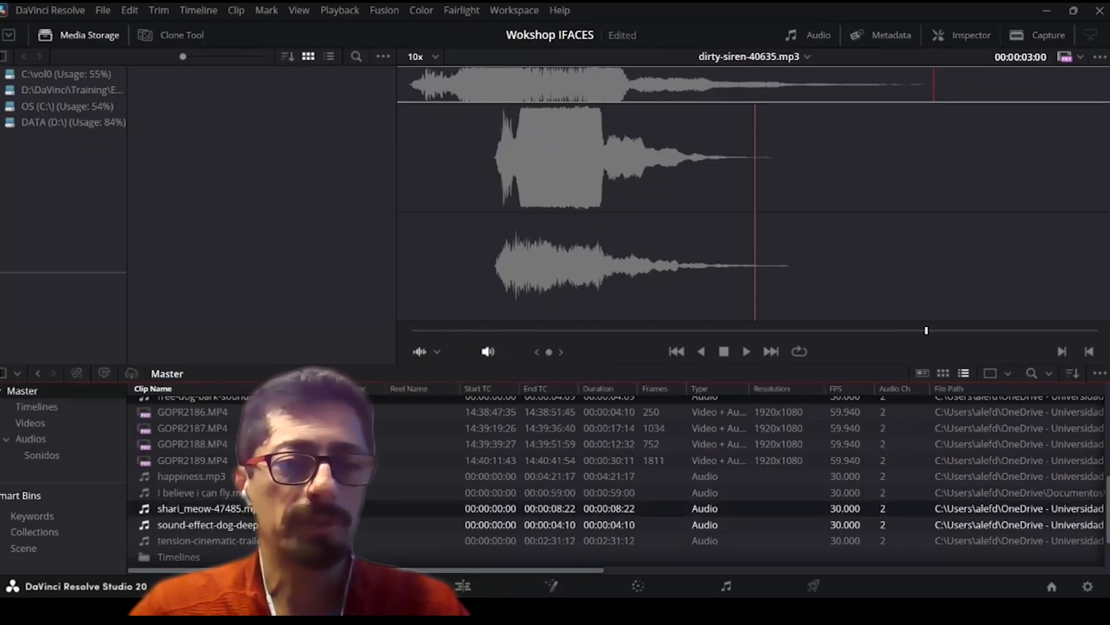
pyautogui.keyDown('ctrl'); pyautogui.click(207, 525); pyautogui.keyUp('ctrl')
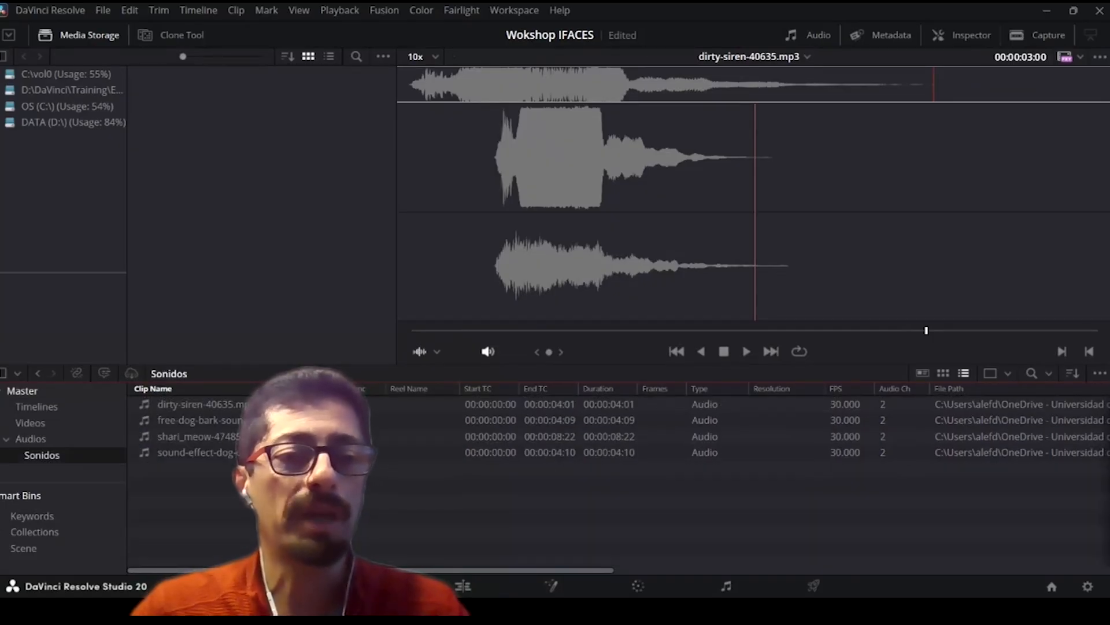
# Step: Move the cat-purring clip from Master into Sonidos, and the running-water, acousticbreeze, I believe i can fly and tension-cinematic clips into Audios
pyautogui.click(22, 390)
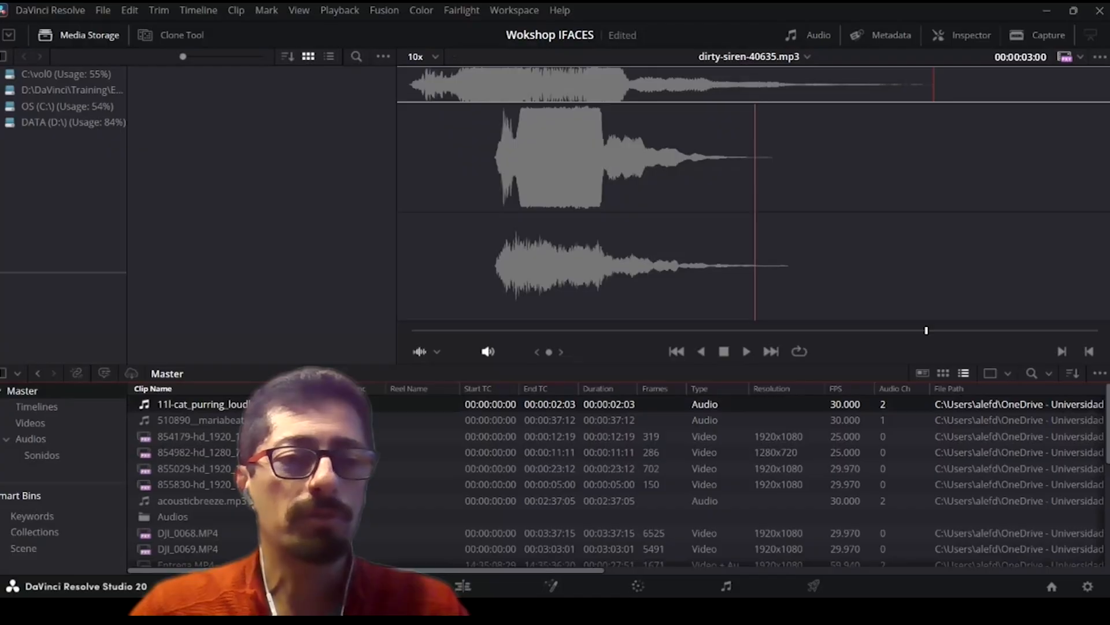
pyautogui.press('Delete')
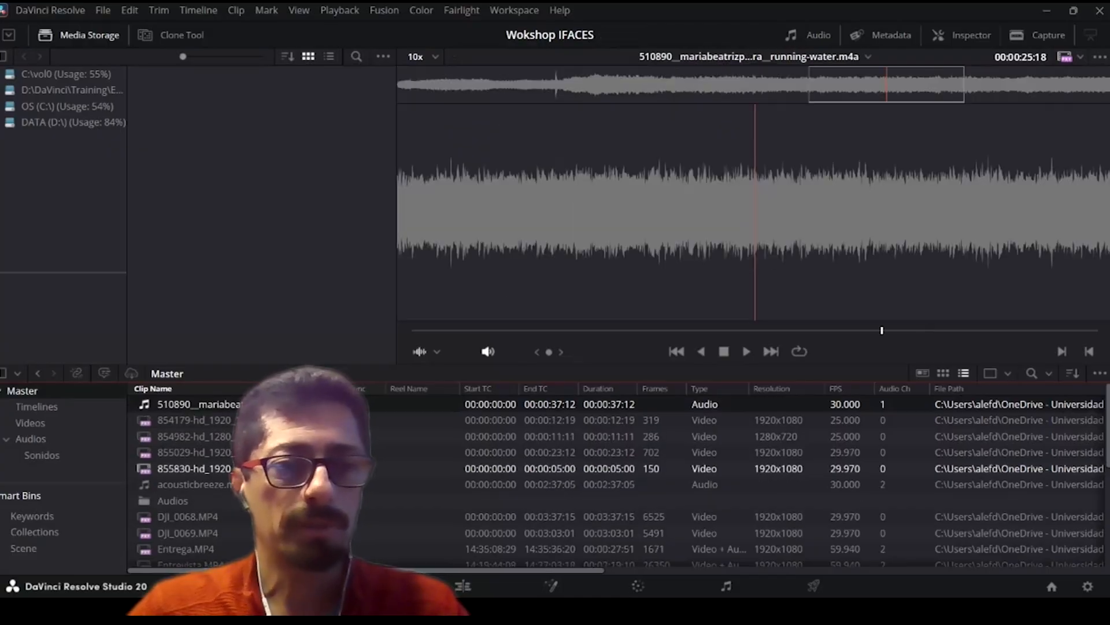
pyautogui.scroll(-3, 619, 484)
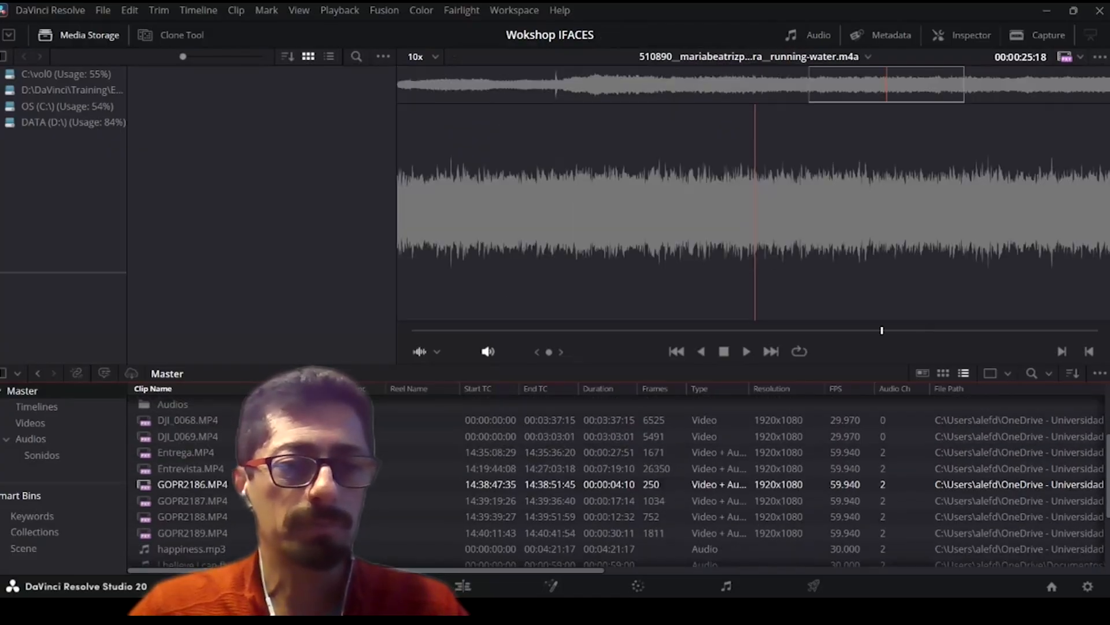
pyautogui.scroll(-3, 618, 489)
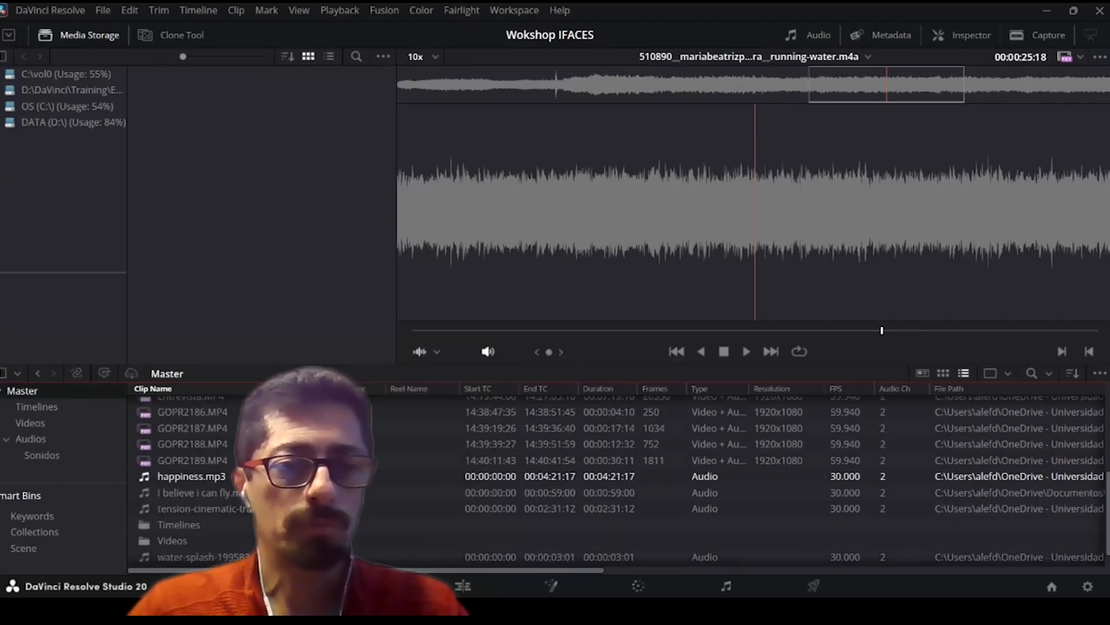
pyautogui.keyDown('ctrl'); pyautogui.click(205, 509); pyautogui.keyUp('ctrl')
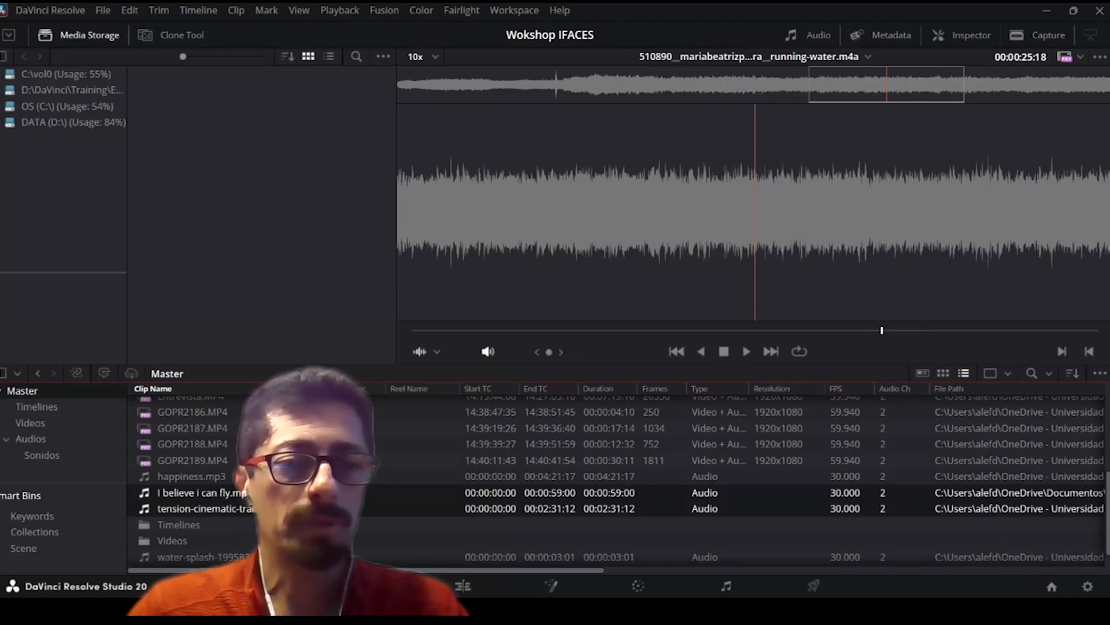
pyautogui.press('Delete')
# Step: Move the water-splash-199583 and wind-swoosh-short audio clips from Master into the Sonidos bin and check that bin's contents
pyautogui.click(205, 537)
pyautogui.keyDown('ctrl'); pyautogui.click(205, 553); pyautogui.keyUp('ctrl')
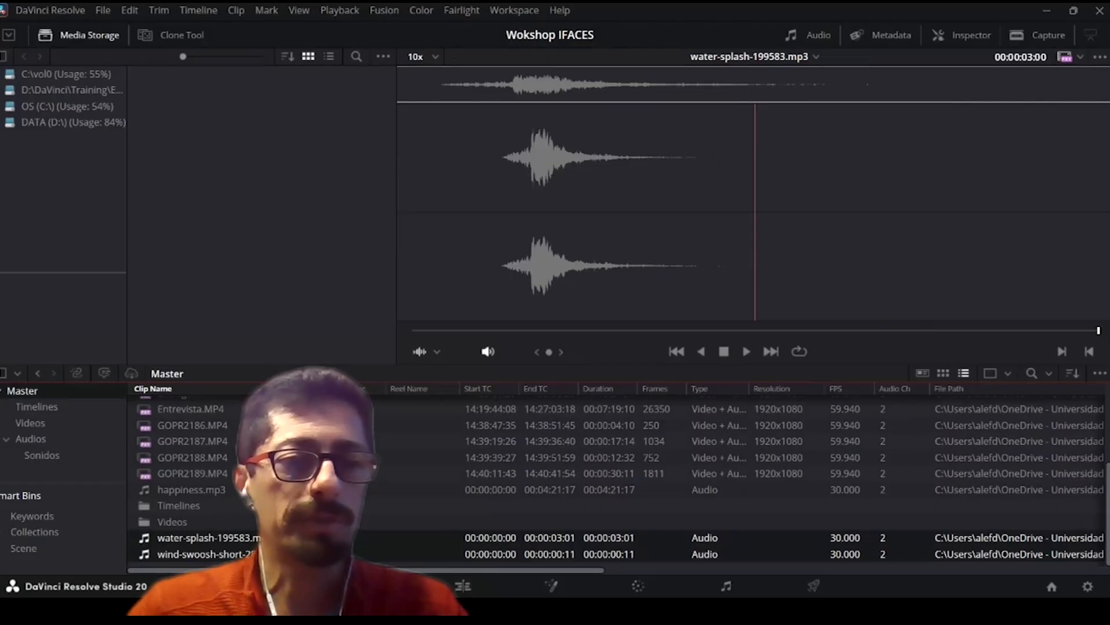
pyautogui.moveTo(205, 537); pyautogui.dragTo(41, 455)
pyautogui.click(30, 438)
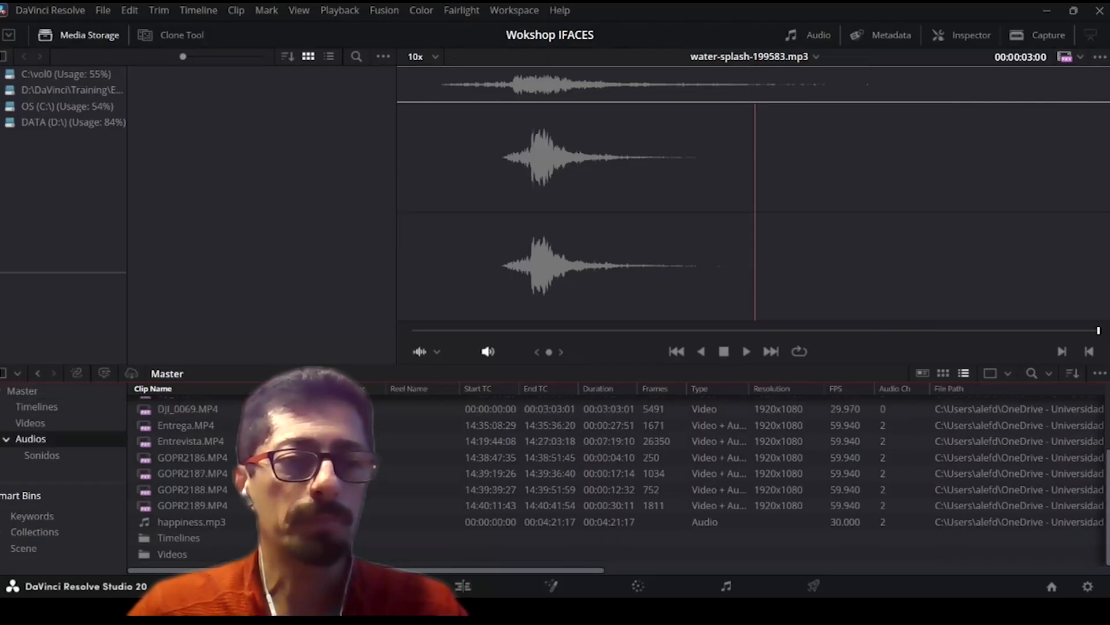
pyautogui.click(42, 455)
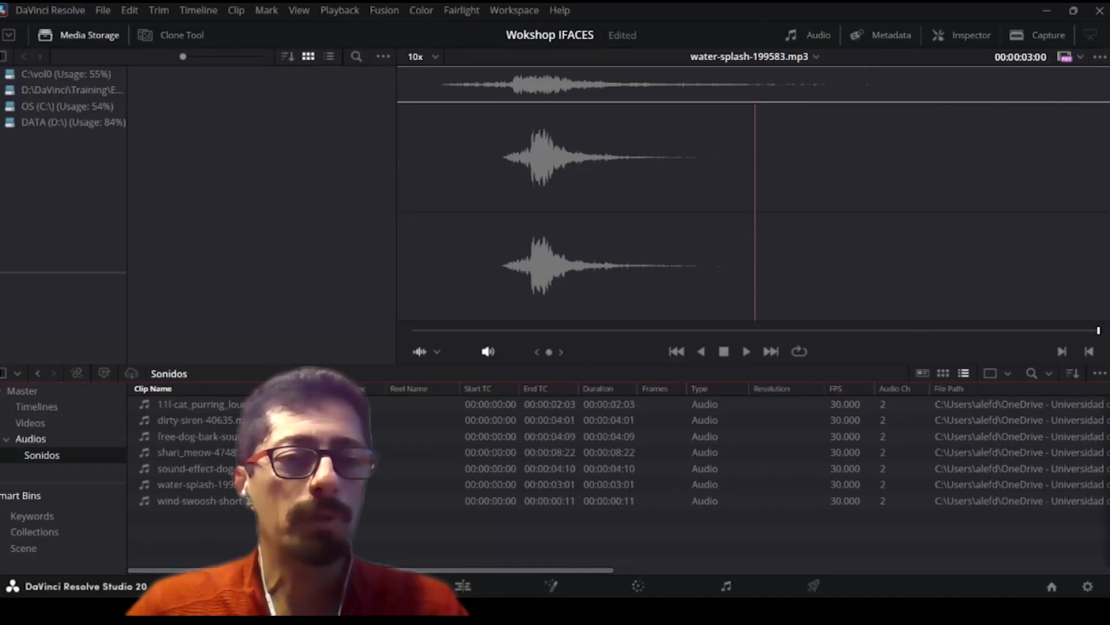
# Step: Move the four stock clips 854179-hd, 854982-hd, 855029-hd and 855830-hd from Master into the Videos bin
pyautogui.click(30, 422)
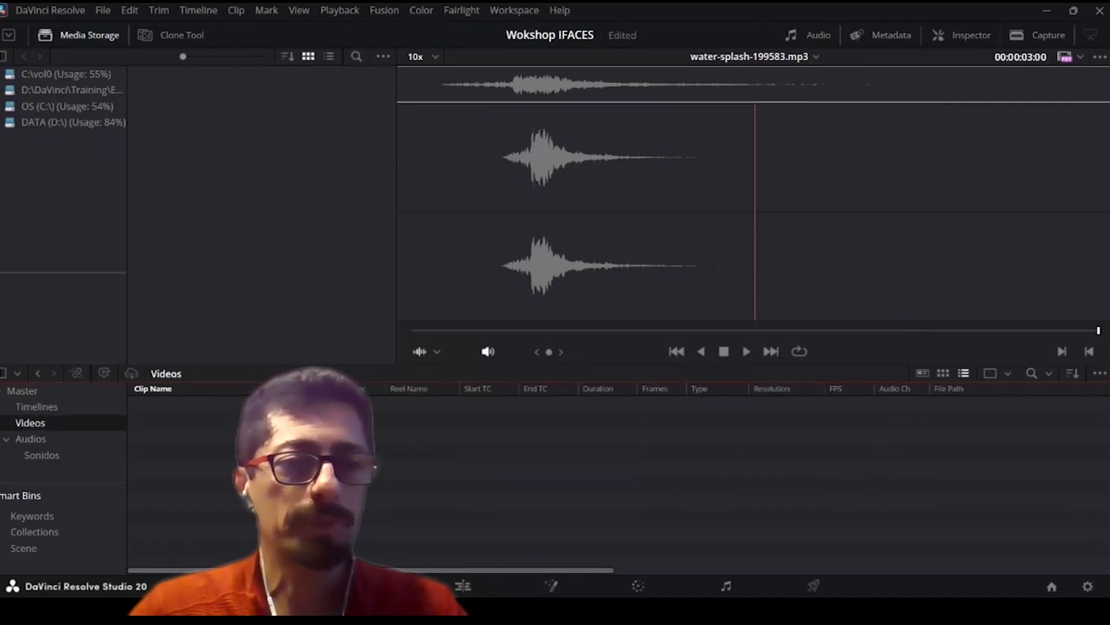
pyautogui.click(22, 391)
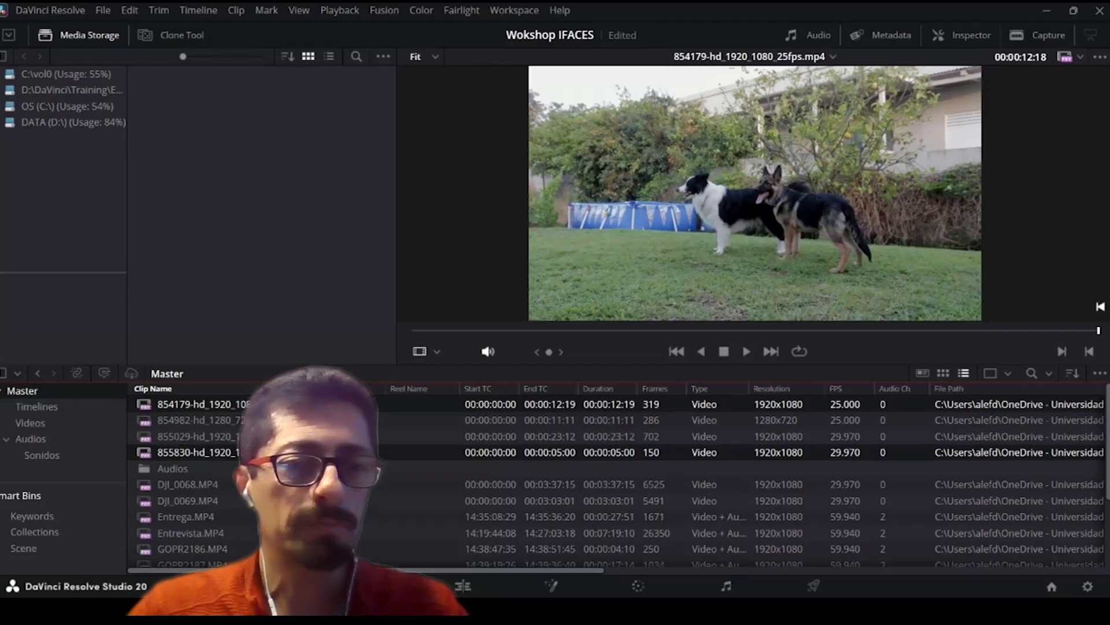
pyautogui.keyDown('shift'); pyautogui.click(199, 452); pyautogui.keyUp('shift')
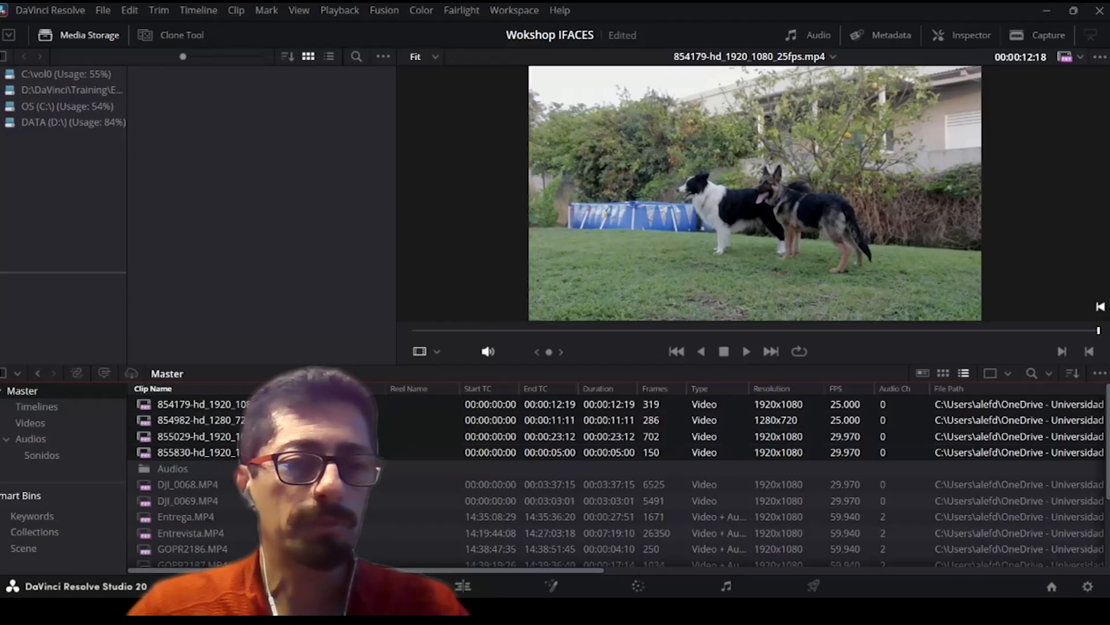
pyautogui.moveTo(198, 452); pyautogui.dragTo(30, 422)
# Step: Move the remaining video clips, DJI_0068.MP4 through GOPR2189.MP4, from Master into the Videos bin
pyautogui.click(187, 420)
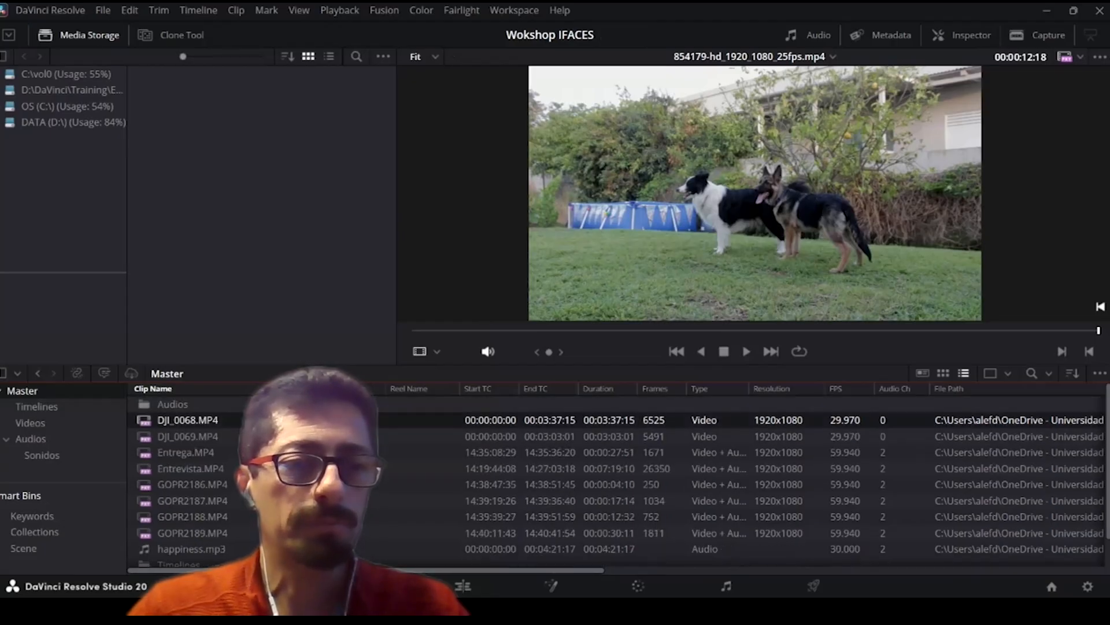
pyautogui.scroll(-1, 192, 502)
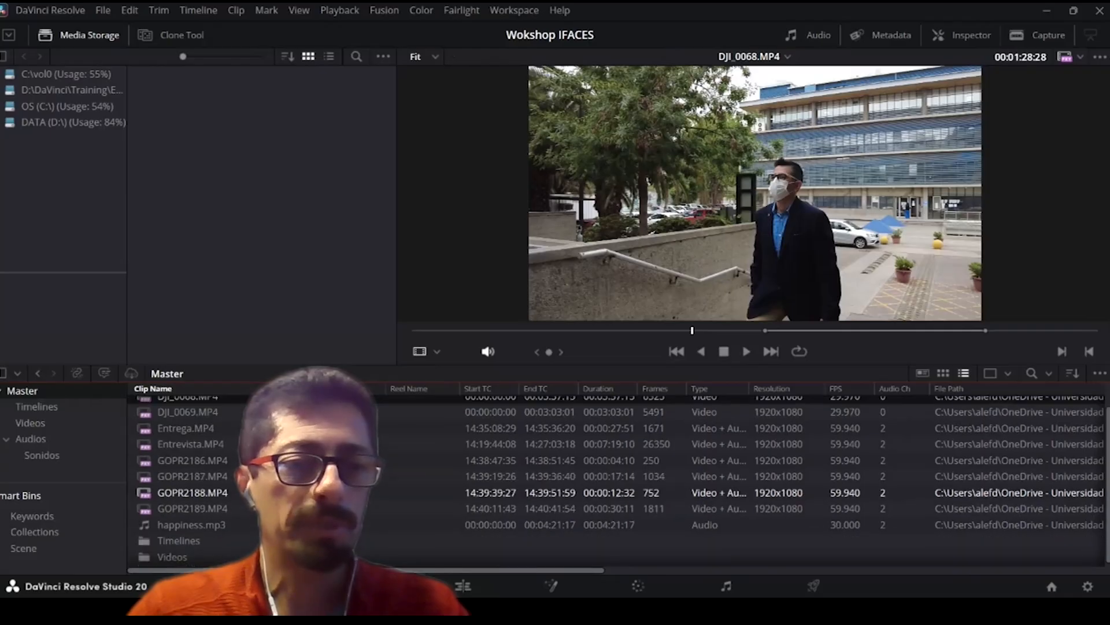
pyautogui.keyDown('shift'); pyautogui.click(193, 508); pyautogui.keyUp('shift')
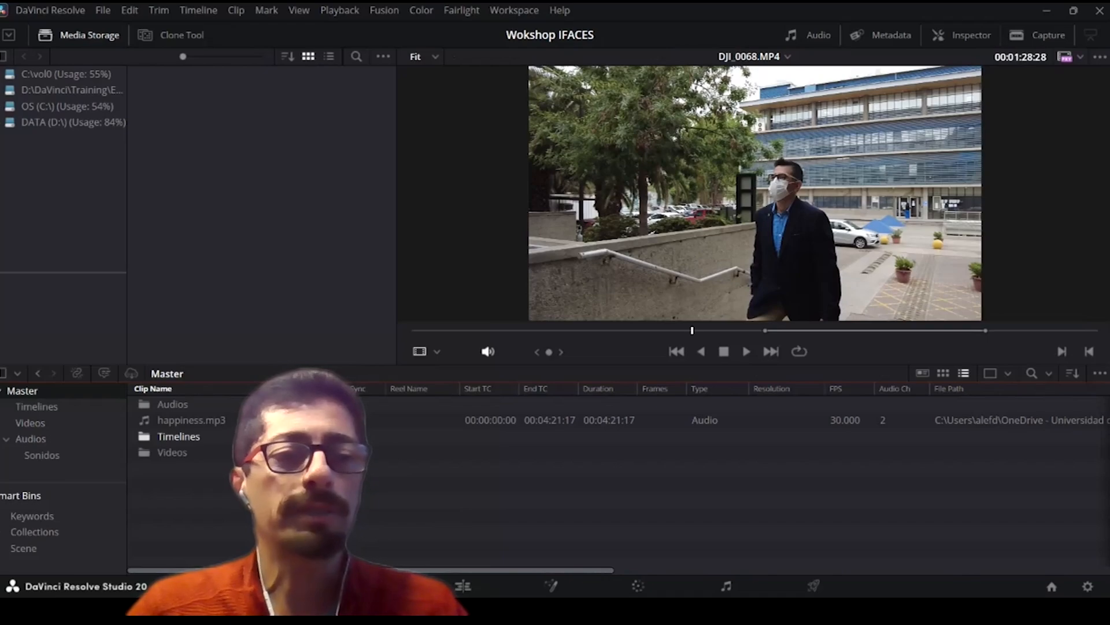
# Step: Move happiness.mp3 from Master into Audios and review the contents of the Videos, Audios, Sonidos and Timelines bins
pyautogui.click(191, 420)
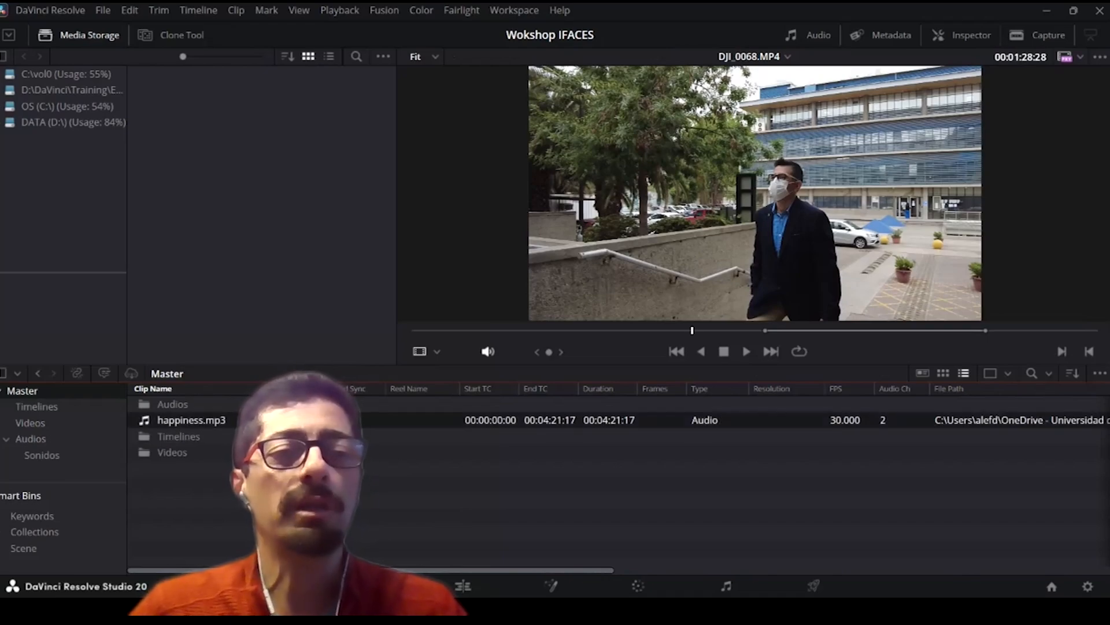
pyautogui.press('Delete')
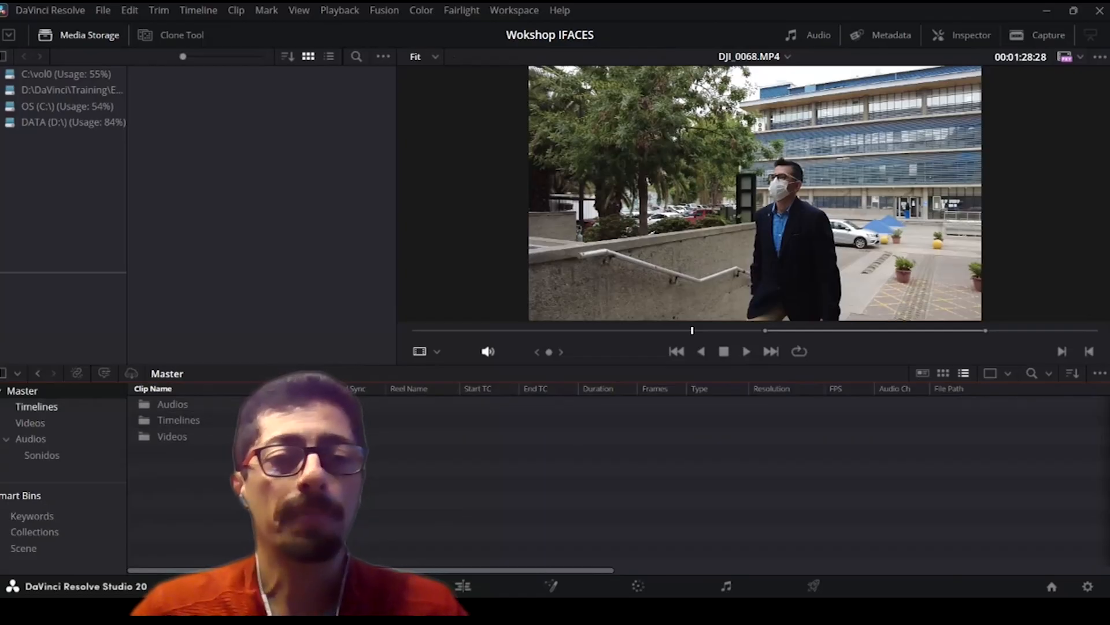
pyautogui.click(30, 422)
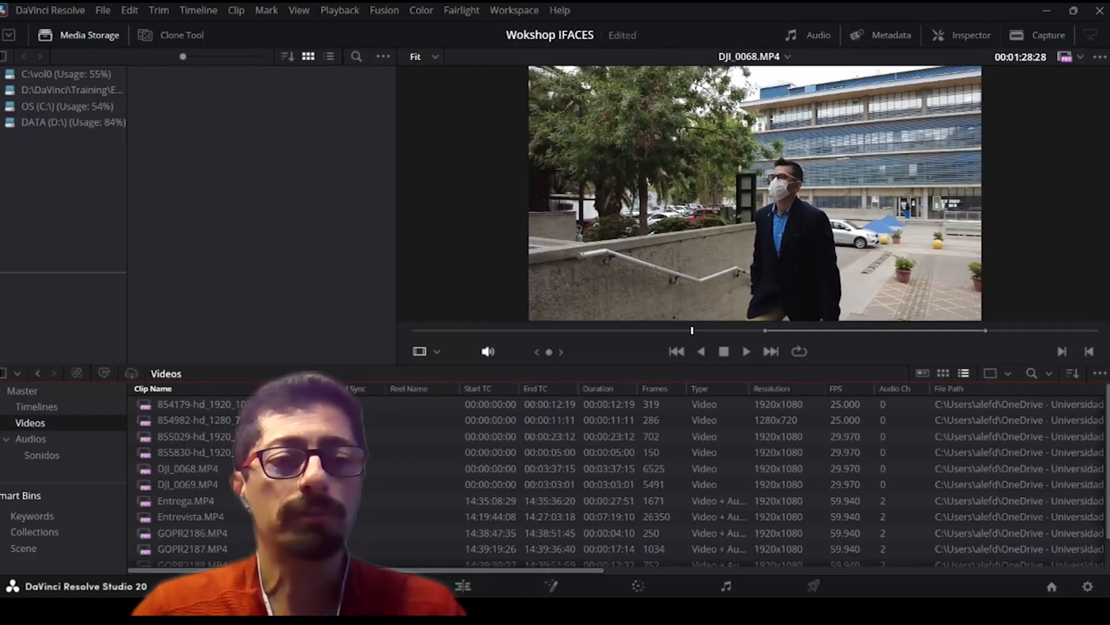
pyautogui.click(30, 438)
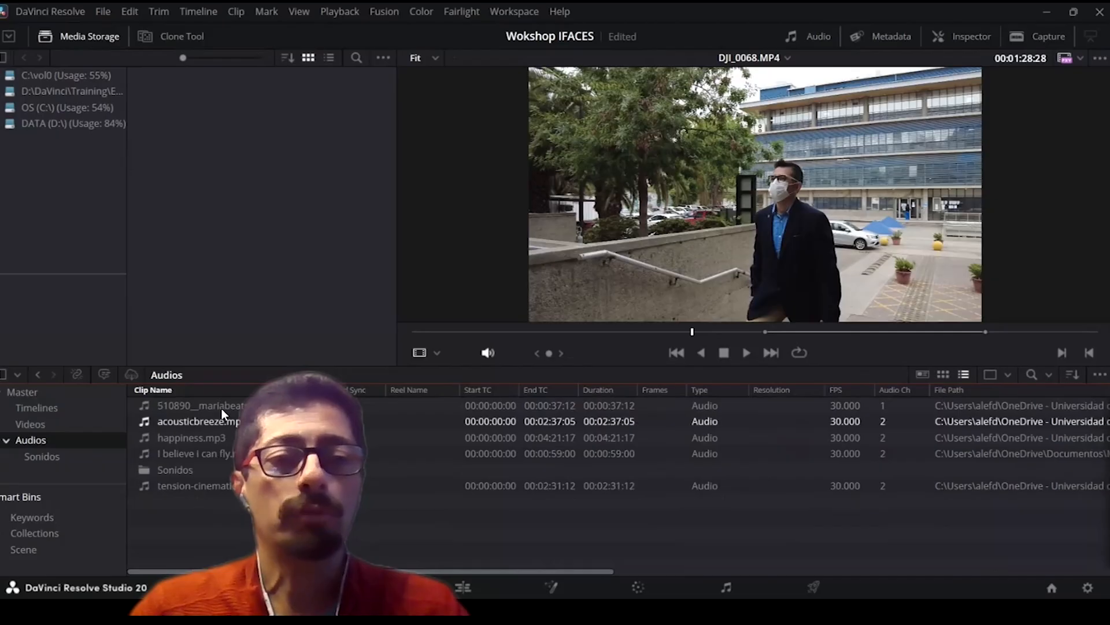
pyautogui.click(26, 455)
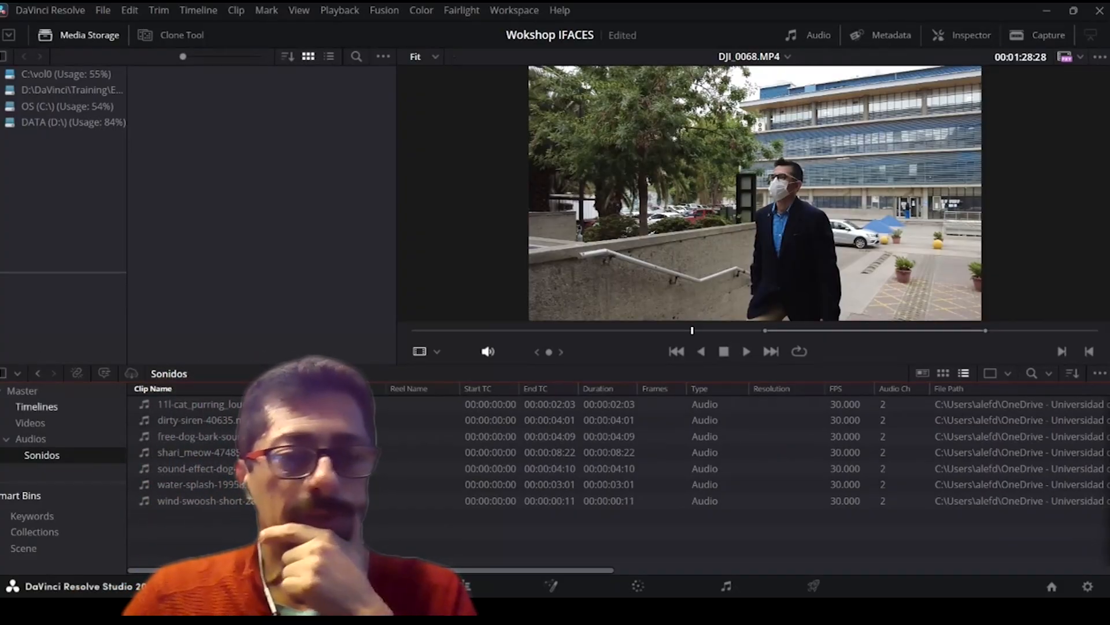
pyautogui.click(36, 406)
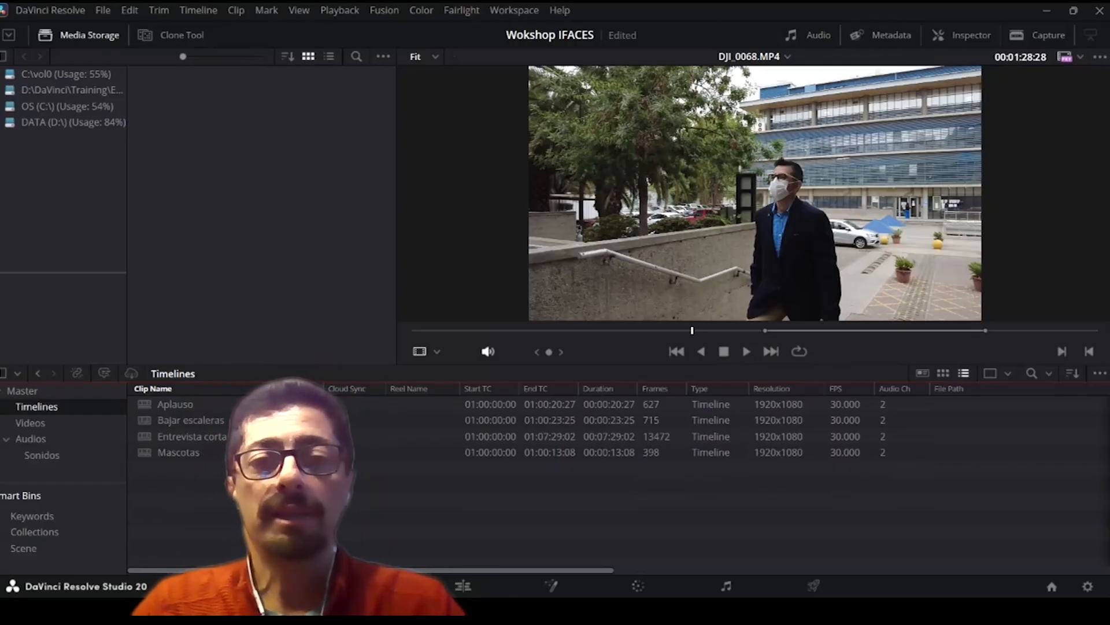
# Step: Look through the Edit, Fusion, Color and Fairlight pages of the project
pyautogui.hotkey('shift', '4')
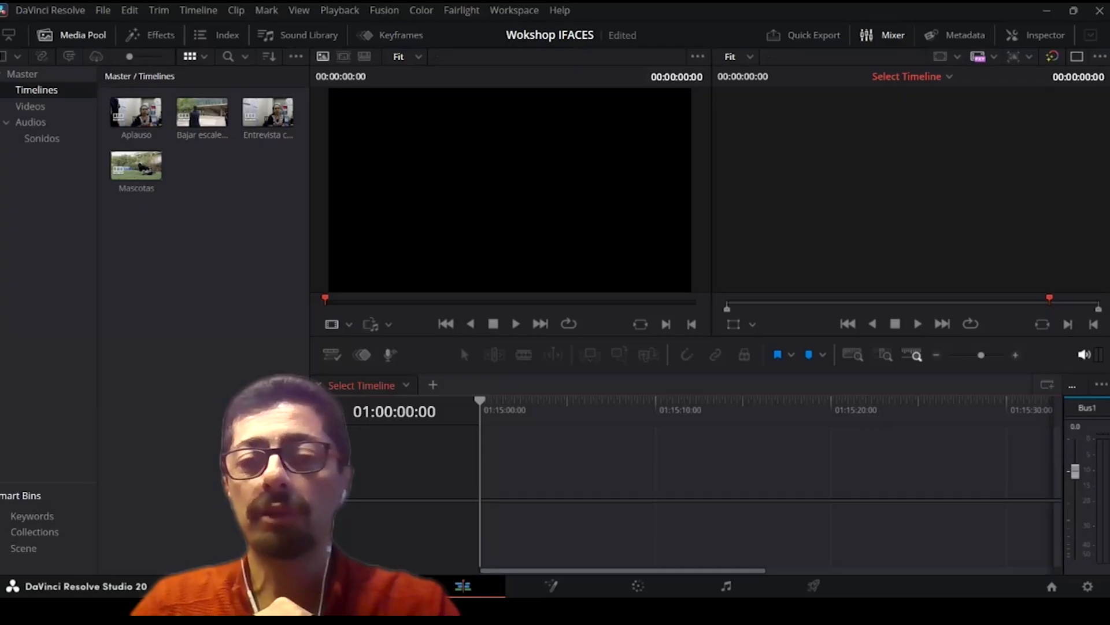
pyautogui.hotkey('shift', '5')
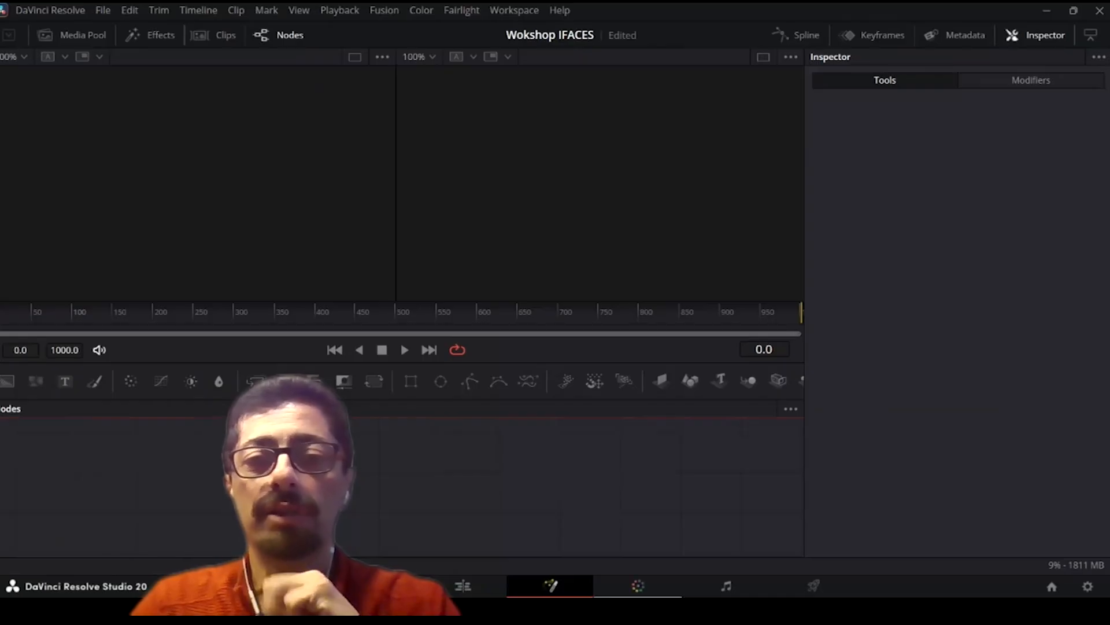
pyautogui.hotkey('shift', '6')
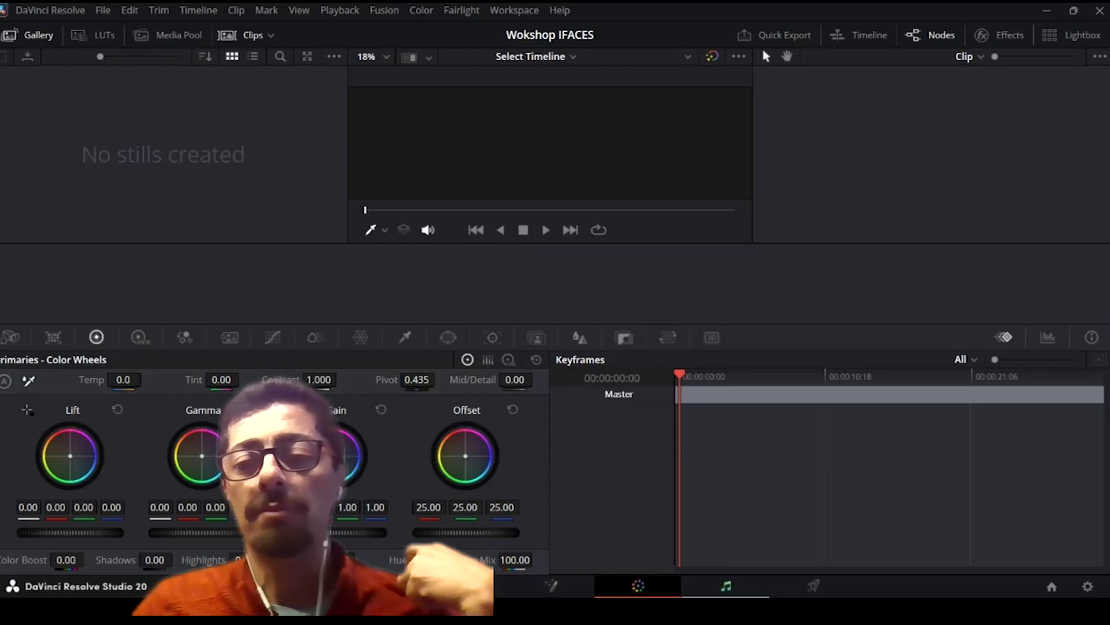
pyautogui.hotkey('shift', '7')
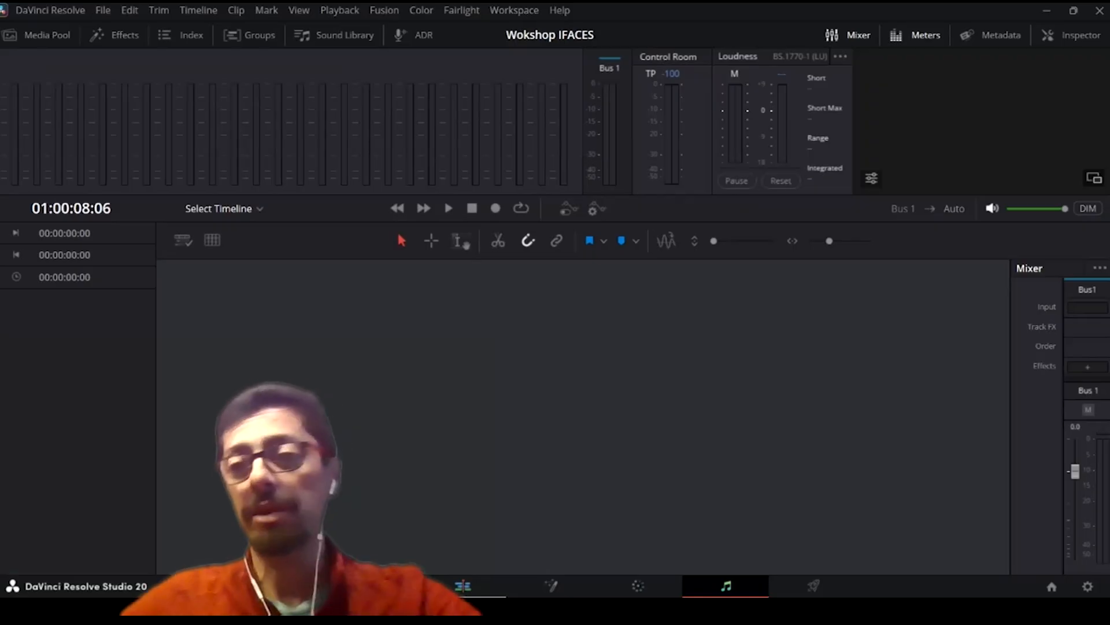
# Step: Return to the Edit page and open the Aplauso timeline from the Timelines bin
pyautogui.click(463, 586)
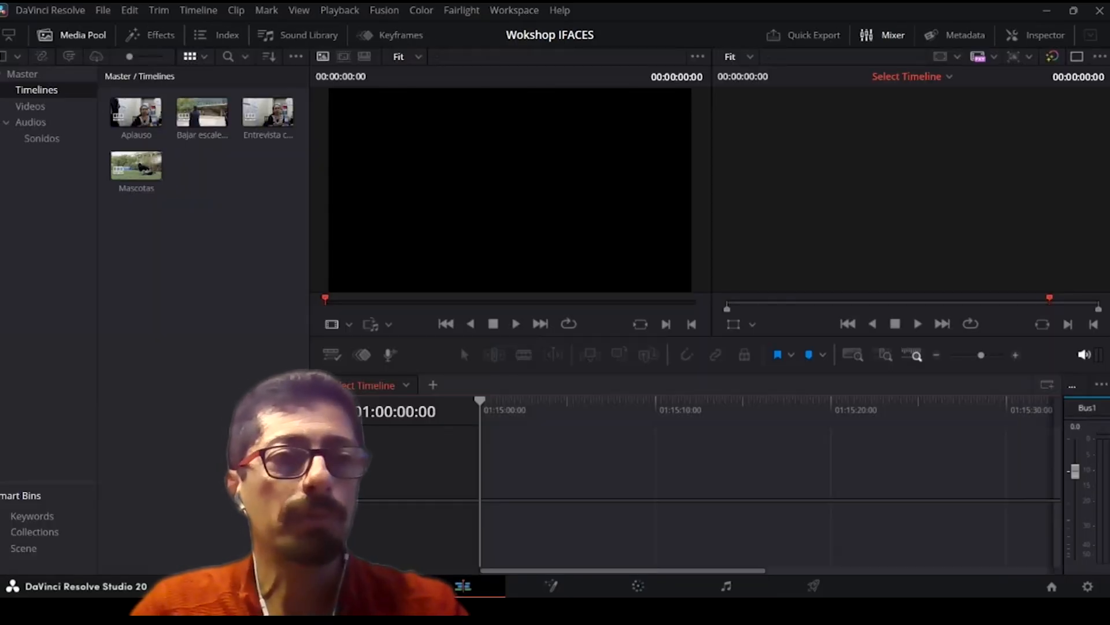
pyautogui.click(140, 113)
pyautogui.click(141, 113)
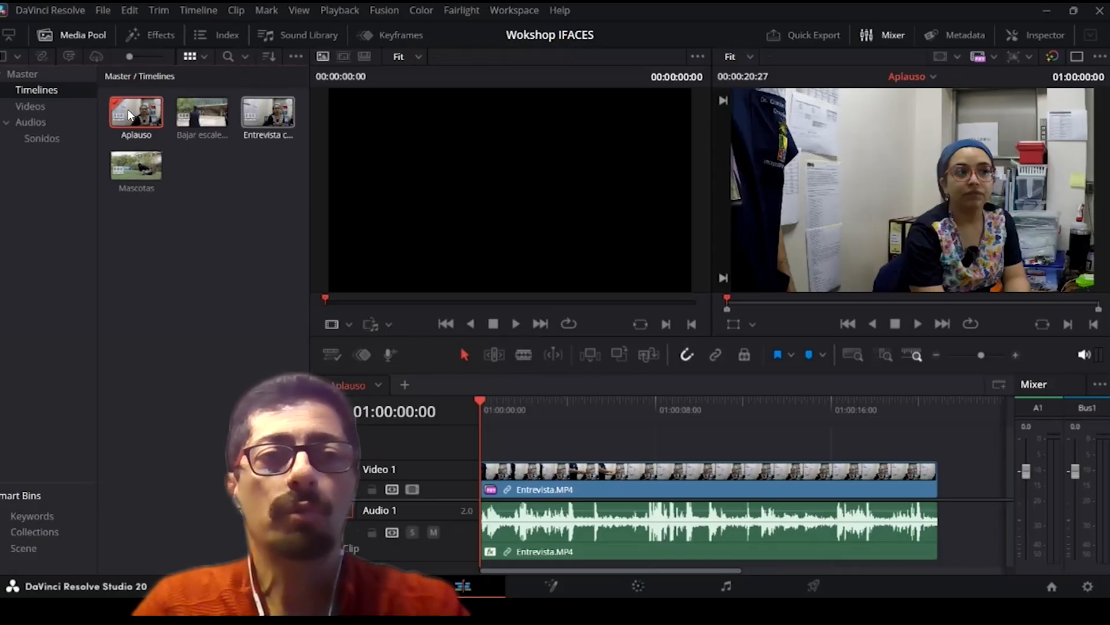
# Step: Load Entrevista.MP4 from the Videos bin into the source viewer and scrub through the clip, returning to its start
pyautogui.click(50, 105)
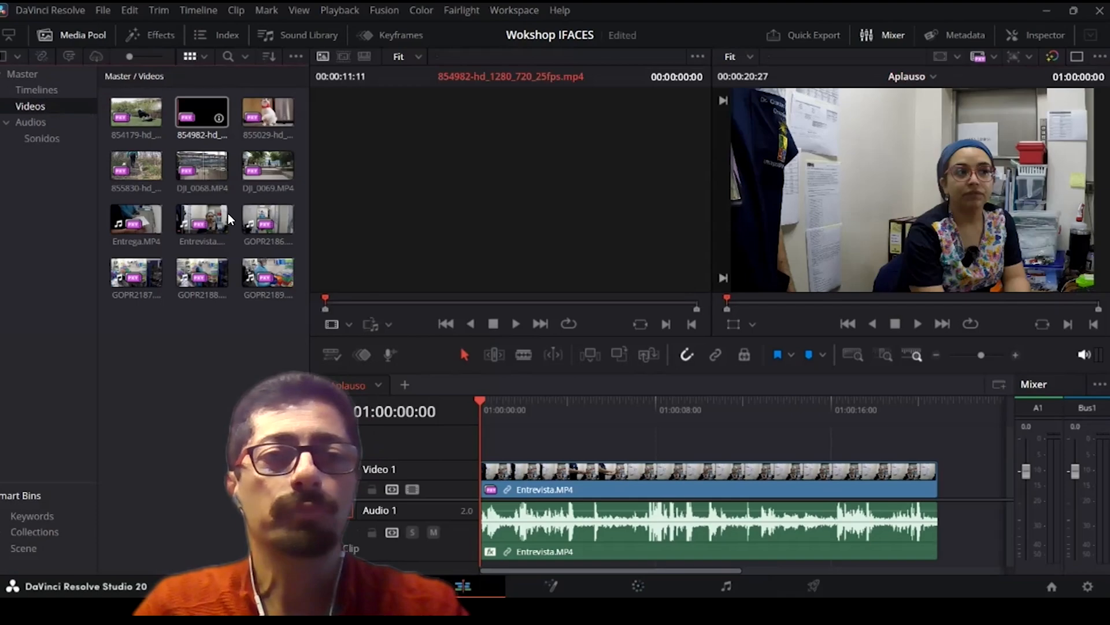
pyautogui.click(203, 217)
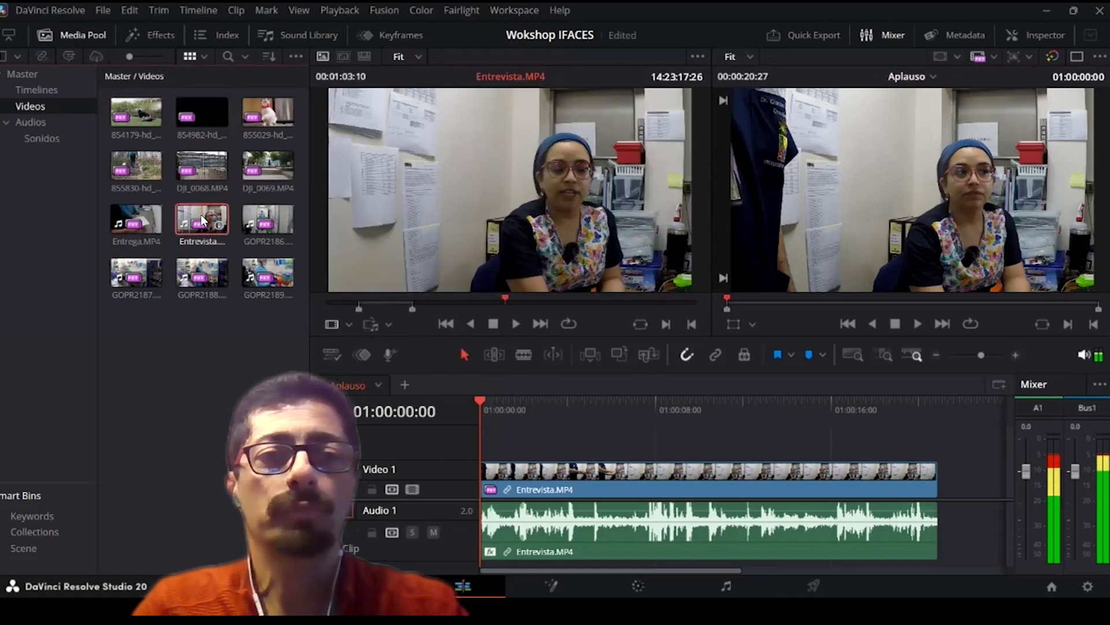
pyautogui.click(520, 300)
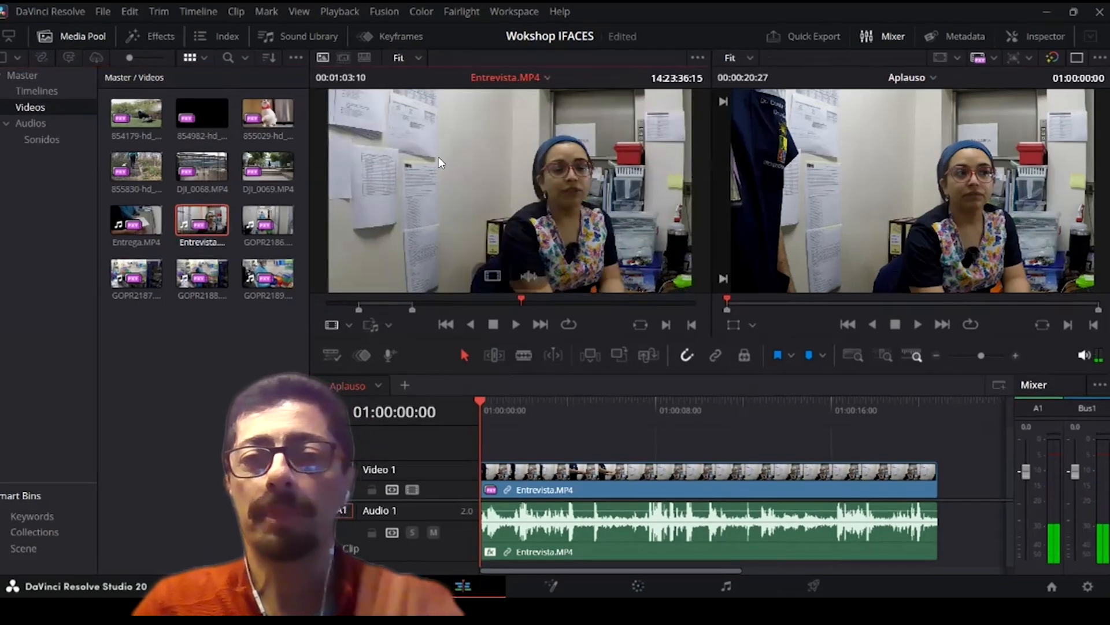
pyautogui.moveTo(519, 299); pyautogui.dragTo(283, 294)
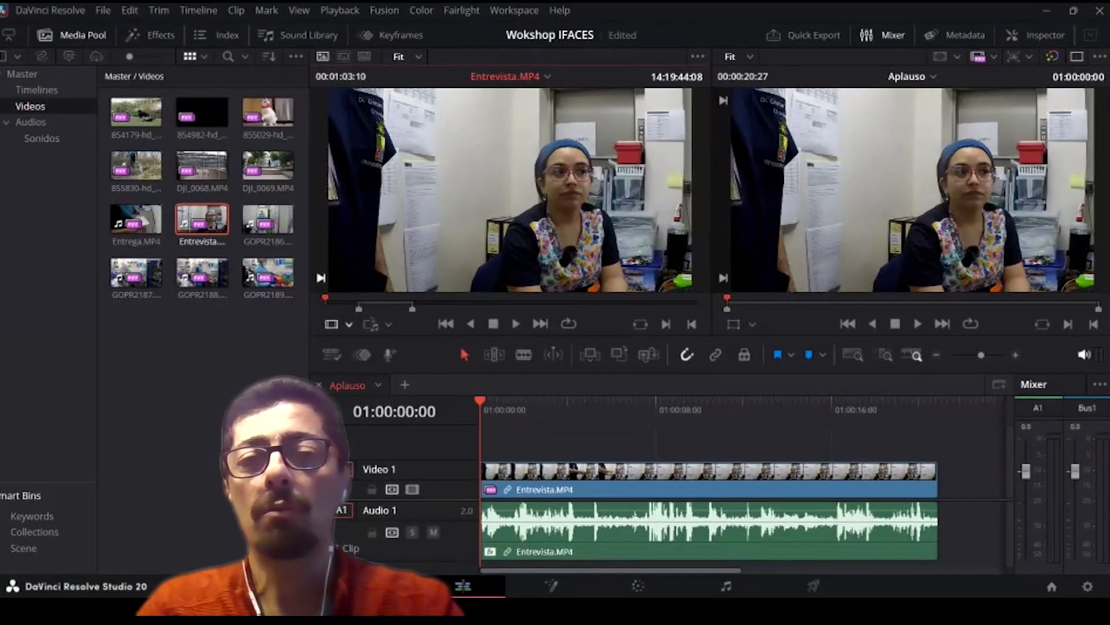
pyautogui.moveTo(327, 299); pyautogui.dragTo(632, 317)
pyautogui.click(328, 301)
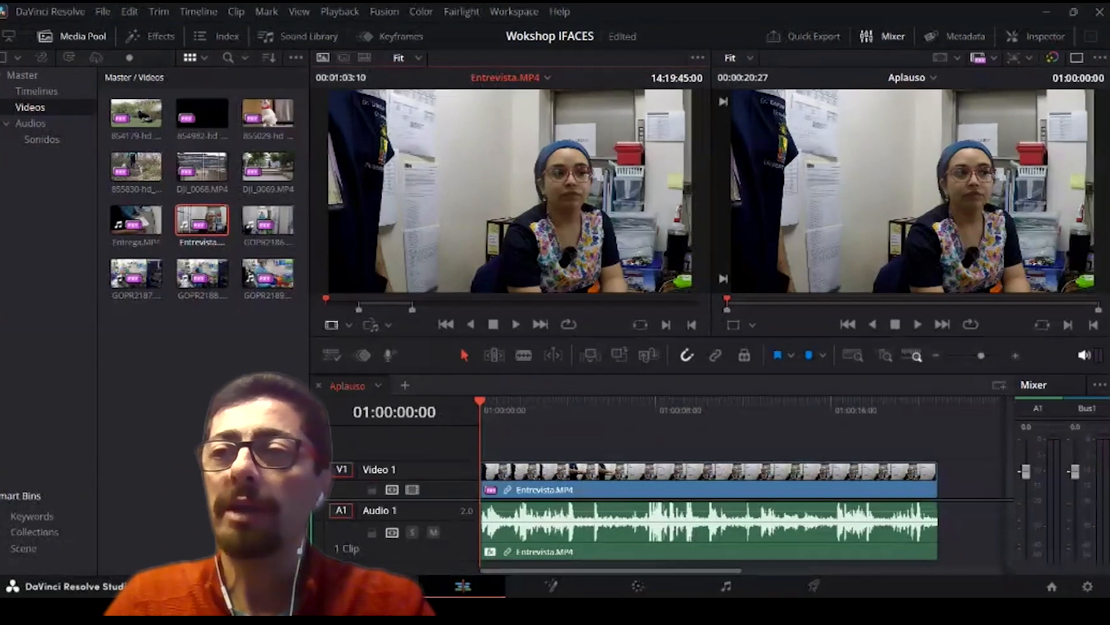
# Step: Change to the single-viewer layout and play the Aplauso timeline through to its end
pyautogui.click(1076, 57)
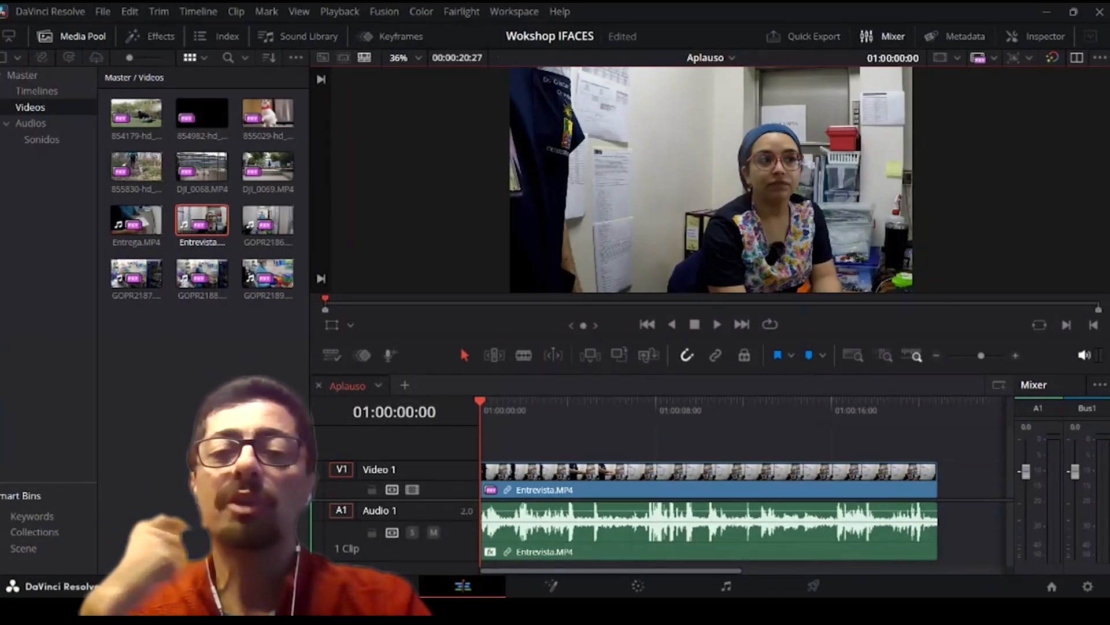
pyautogui.press('space')
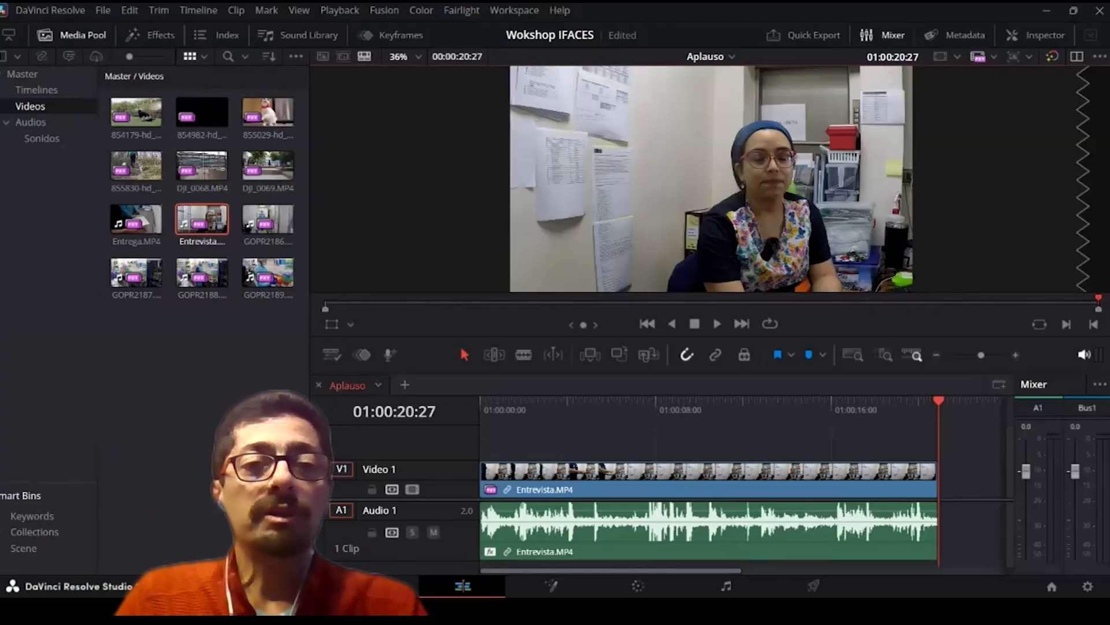
# Step: Close the Aplauso timeline and place the Bajar escaleras timeline from the Timelines bin inside a new timeline
pyautogui.click(318, 384)
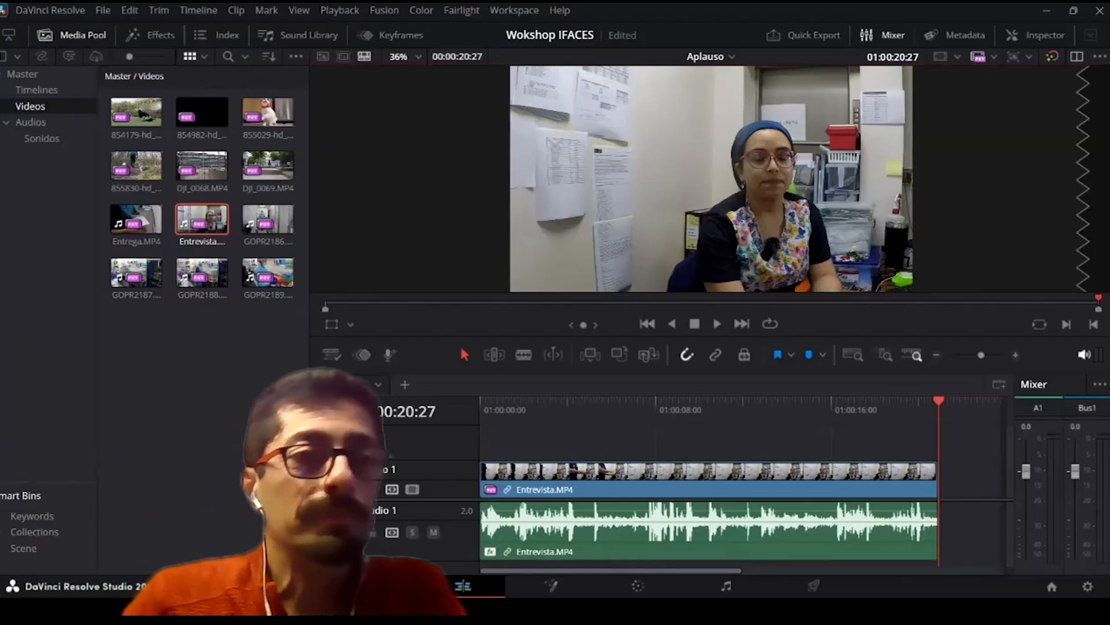
pyautogui.click(43, 90)
pyautogui.click(207, 119)
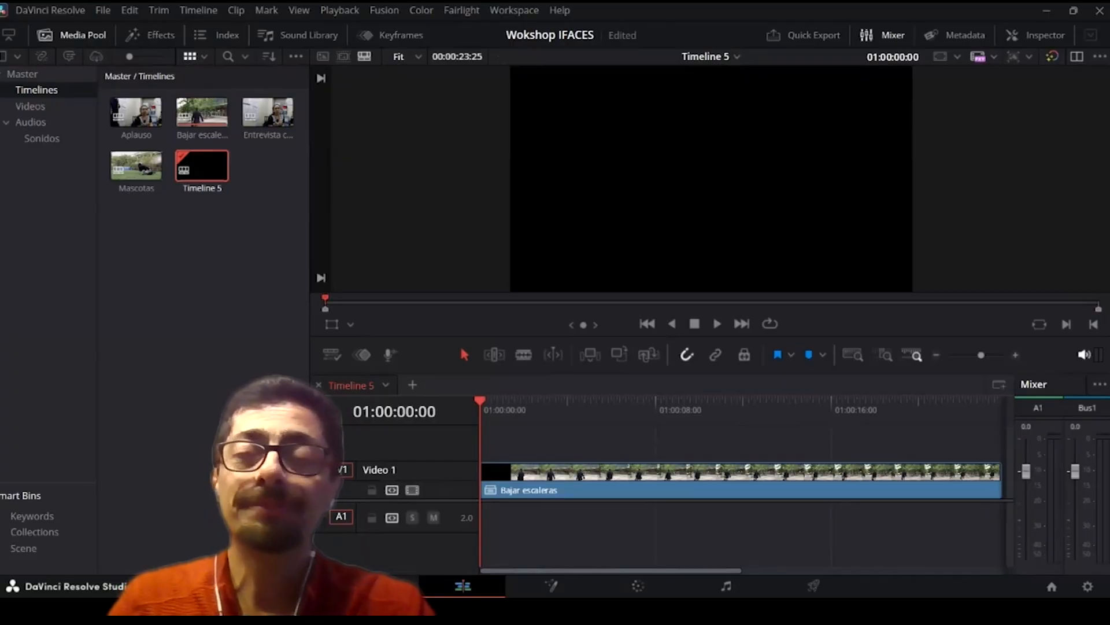
# Step: Play the new timeline to about 21 seconds and turn on retime controls for the Bajar escaleras clip
pyautogui.press('space')
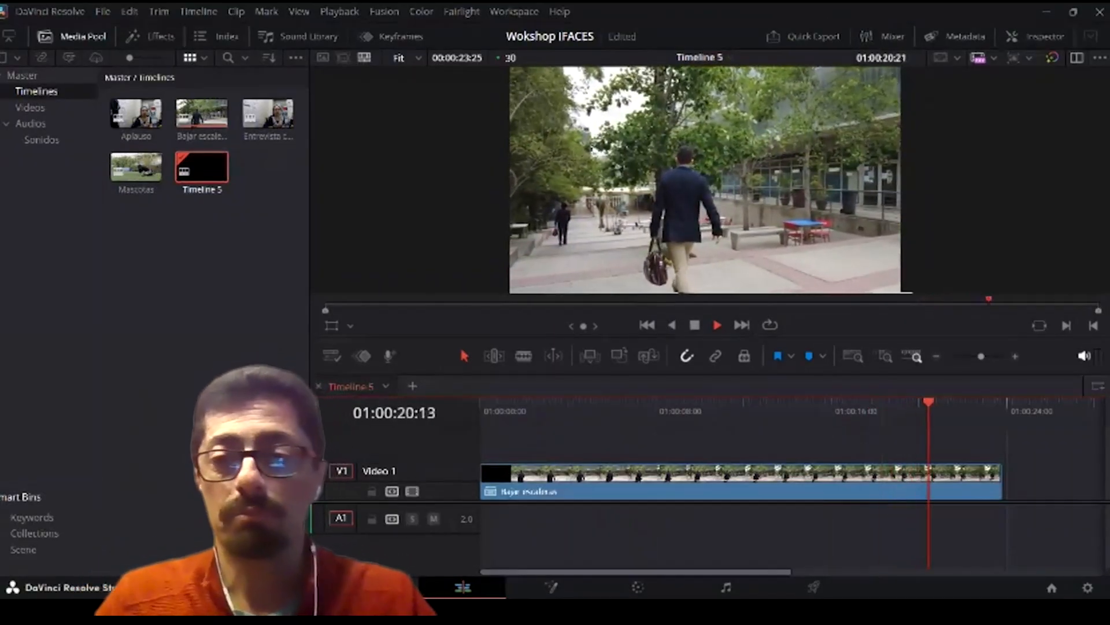
pyautogui.press('space')
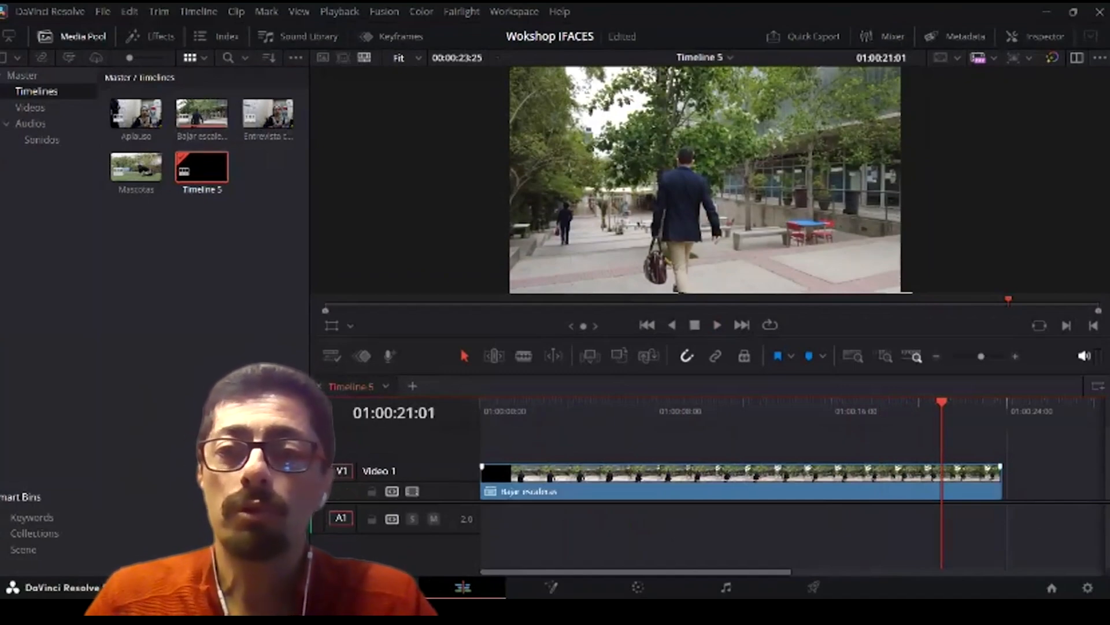
pyautogui.rightClick(711, 481)
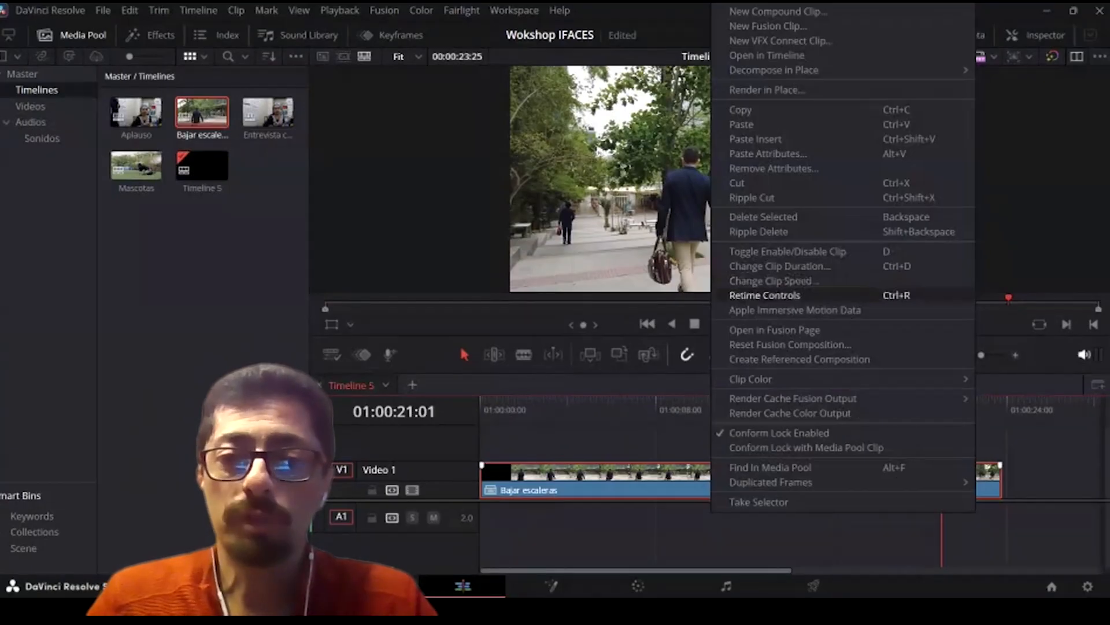
pyautogui.click(764, 295)
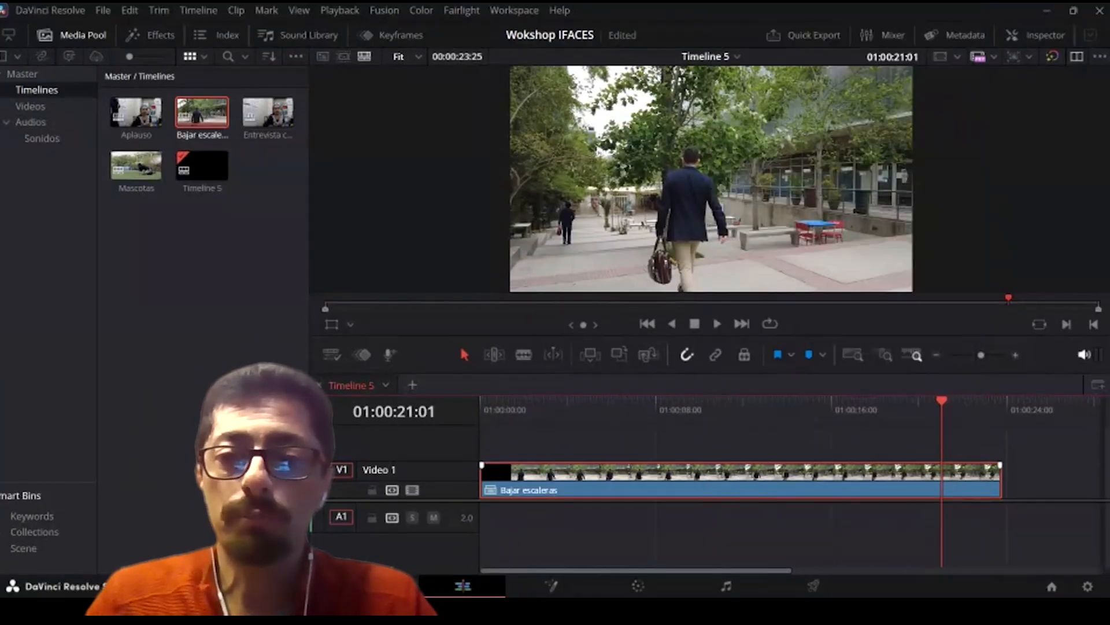
# Step: Set the Bajar escaleras clip's speed to 400% and play the timeline from its start to the end
pyautogui.click(751, 489)
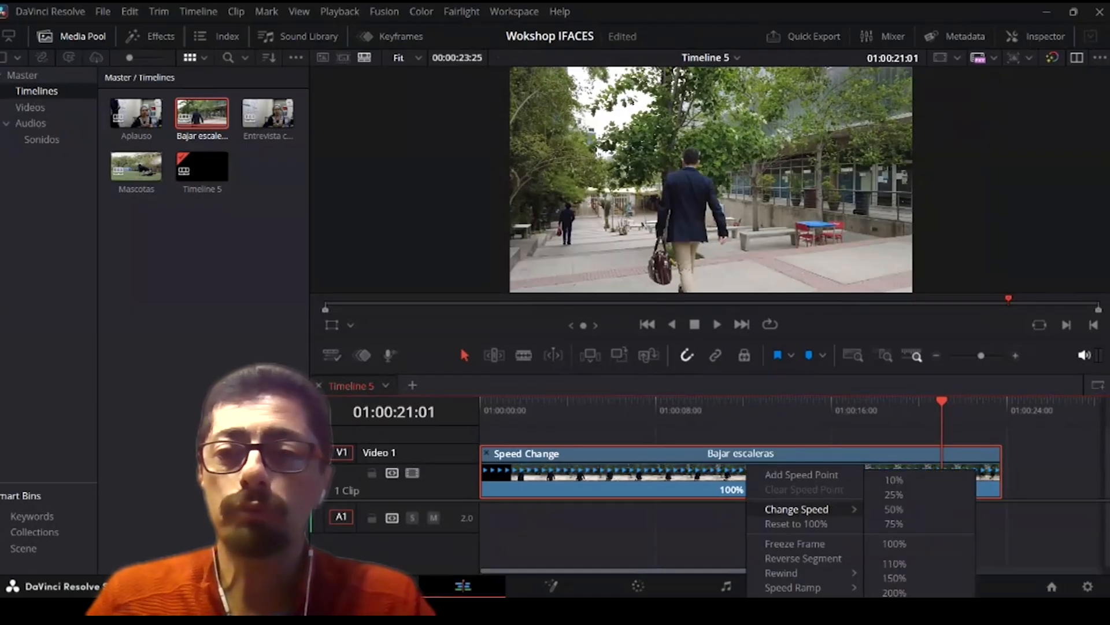
pyautogui.press('Escape')
pyautogui.moveTo(942, 403); pyautogui.dragTo(480, 403)
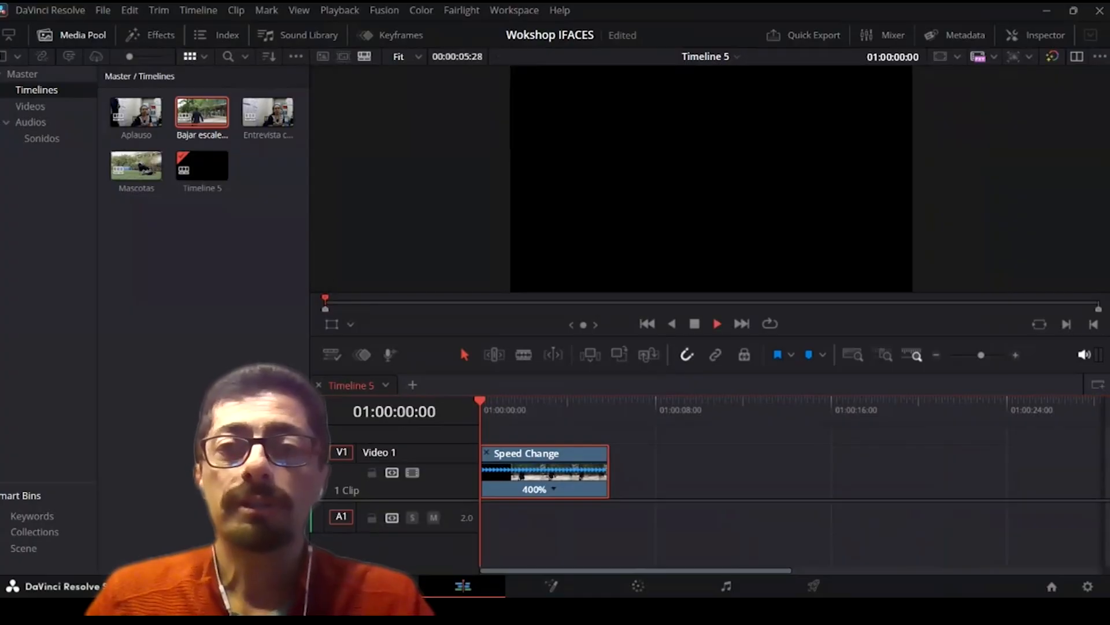
pyautogui.press('space')
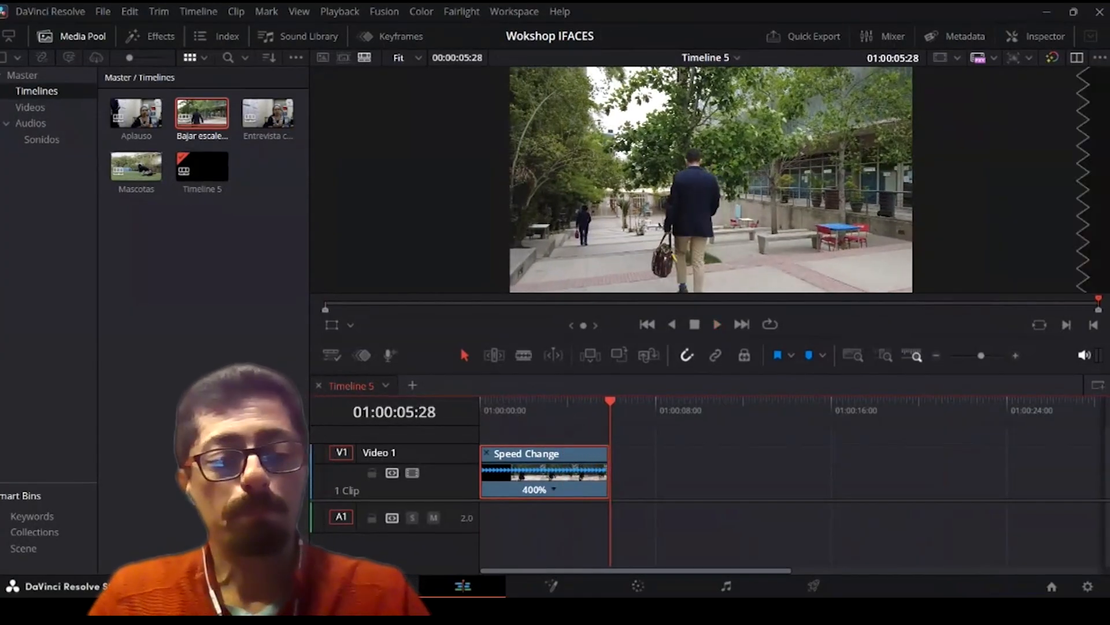
# Step: Undo the last speed change and play the first five seconds of the timeline
pyautogui.hotkey('ctrl', 'z')
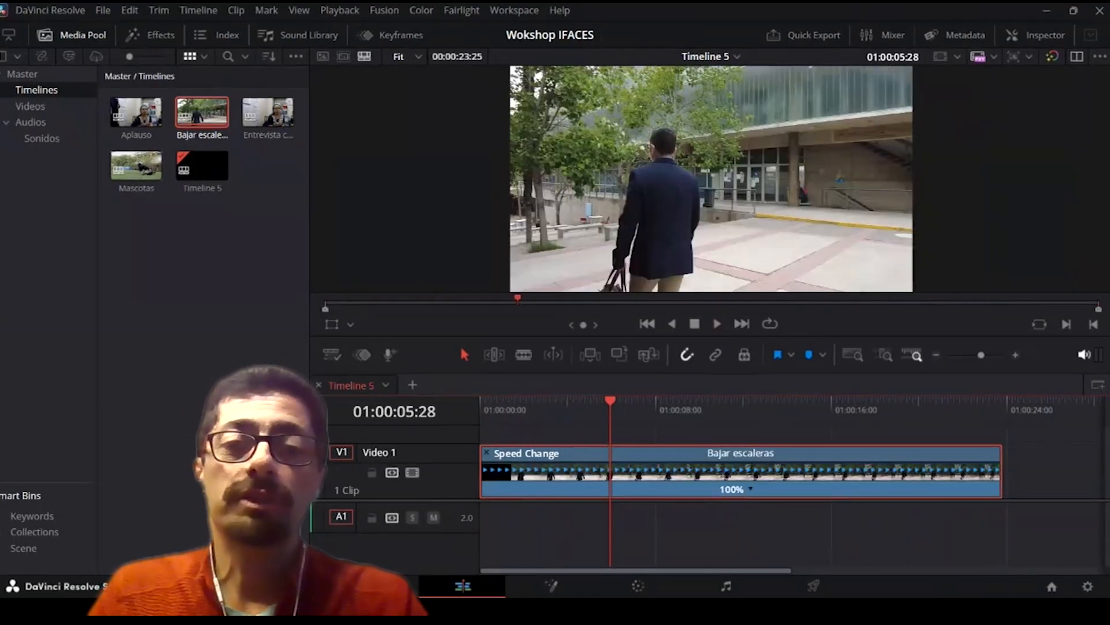
pyautogui.press('Home')
pyautogui.press('space')
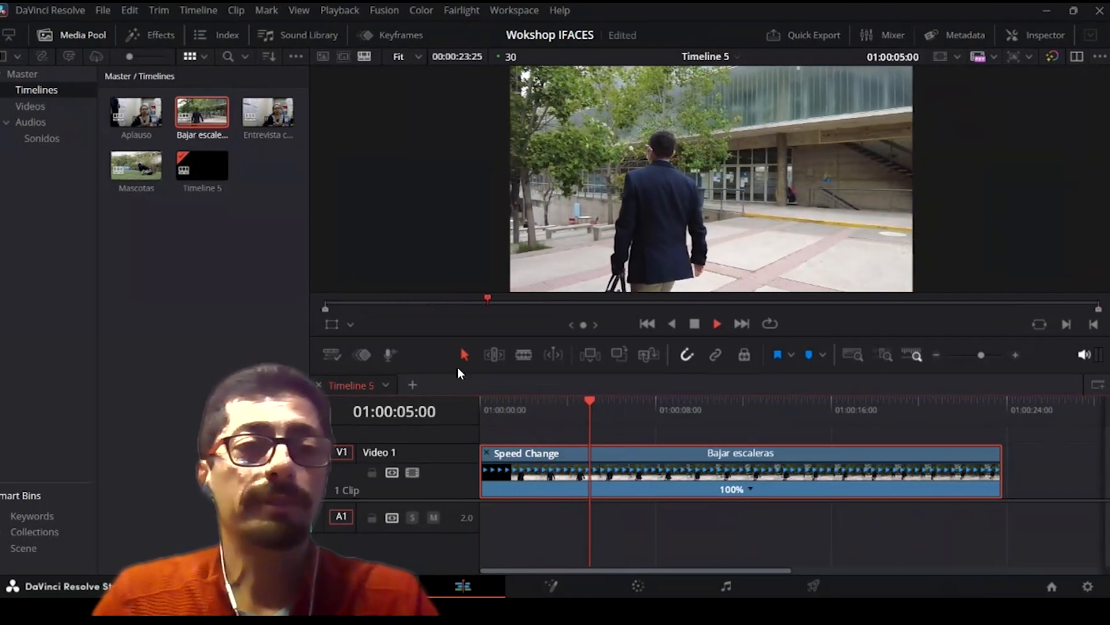
pyautogui.press('space')
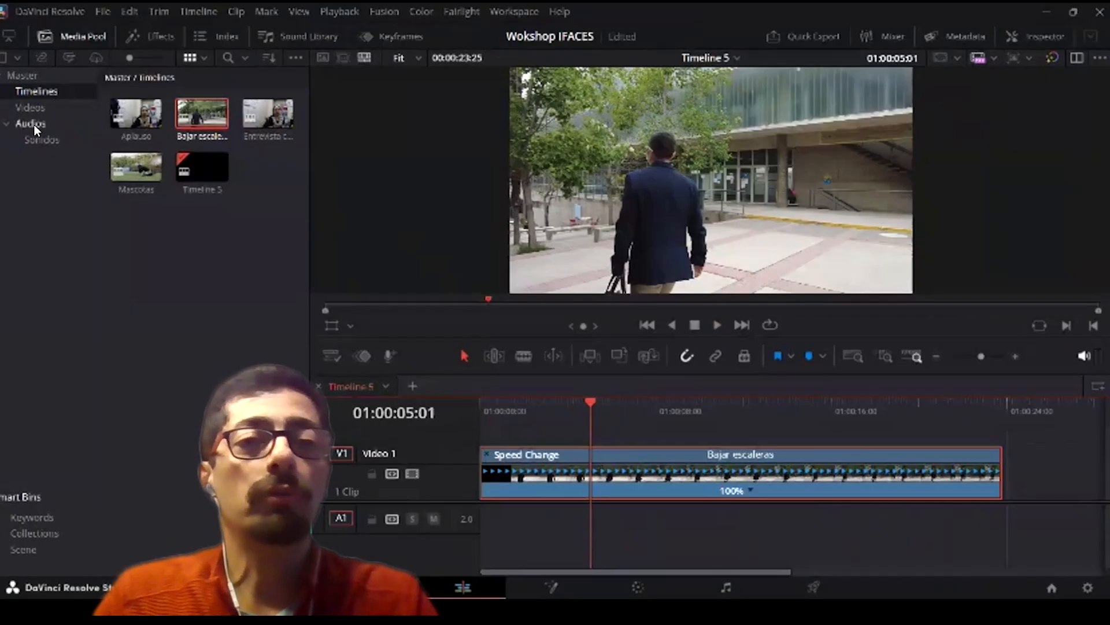
# Step: Add tension-cinematic-trailer-187689.mp3 from the Audios bin to audio track 1 at the start of the timeline
pyautogui.click(32, 123)
pyautogui.click(269, 162)
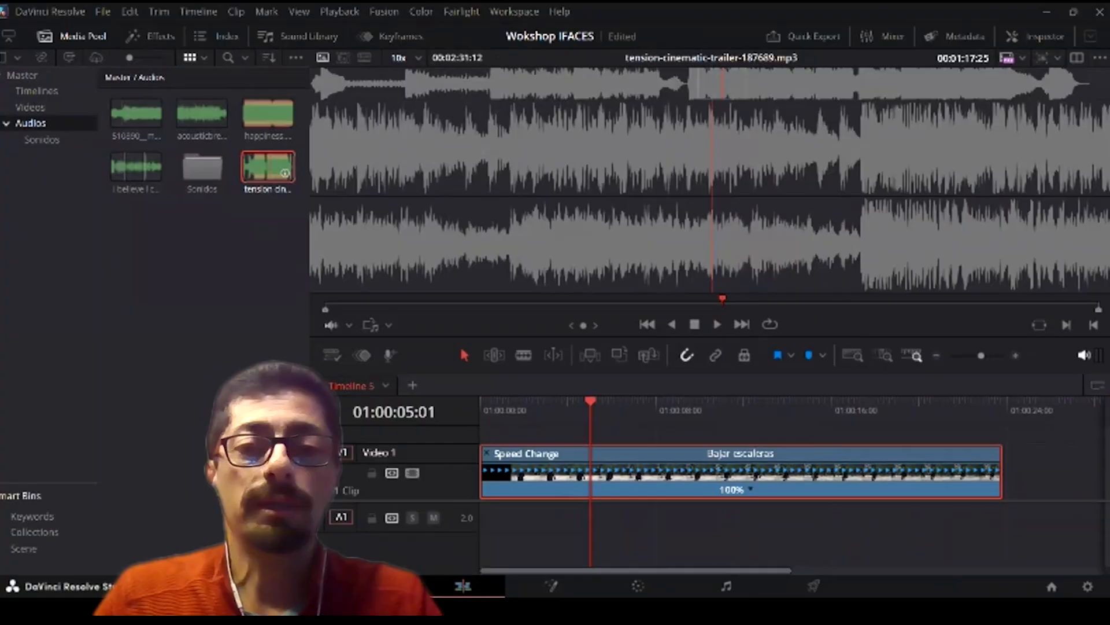
pyautogui.moveTo(268, 166); pyautogui.dragTo(481, 516)
# Step: Shift the Bajar escaleras clip about one second later and play the timeline with the trailer music from the start
pyautogui.moveTo(660, 463); pyautogui.dragTo(671, 462)
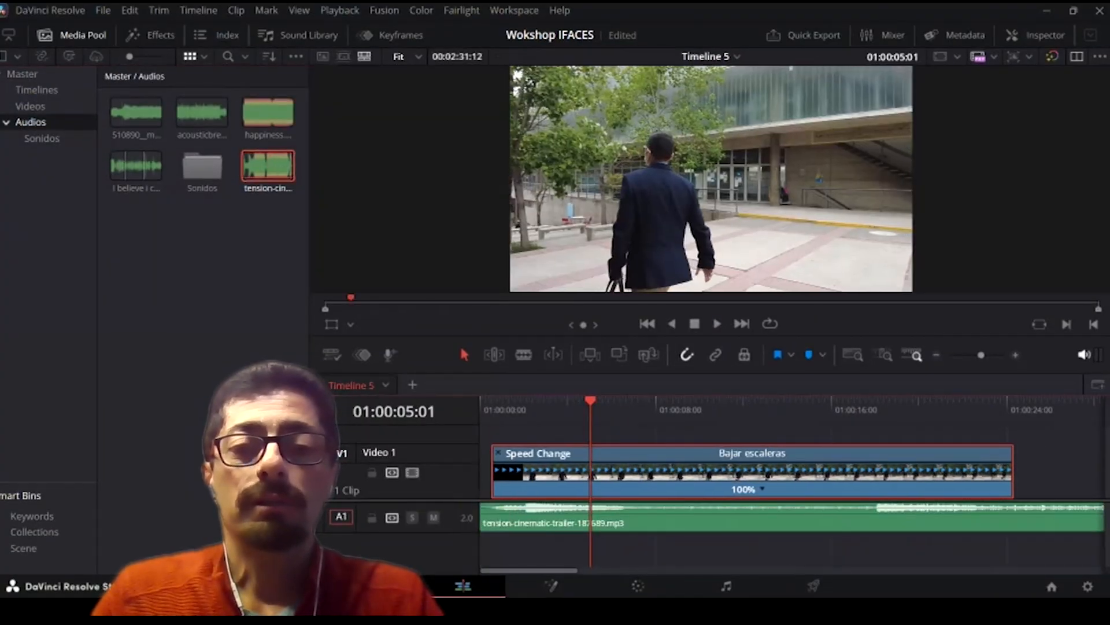
pyautogui.press('Home')
pyautogui.moveTo(625, 470); pyautogui.dragTo(639, 470)
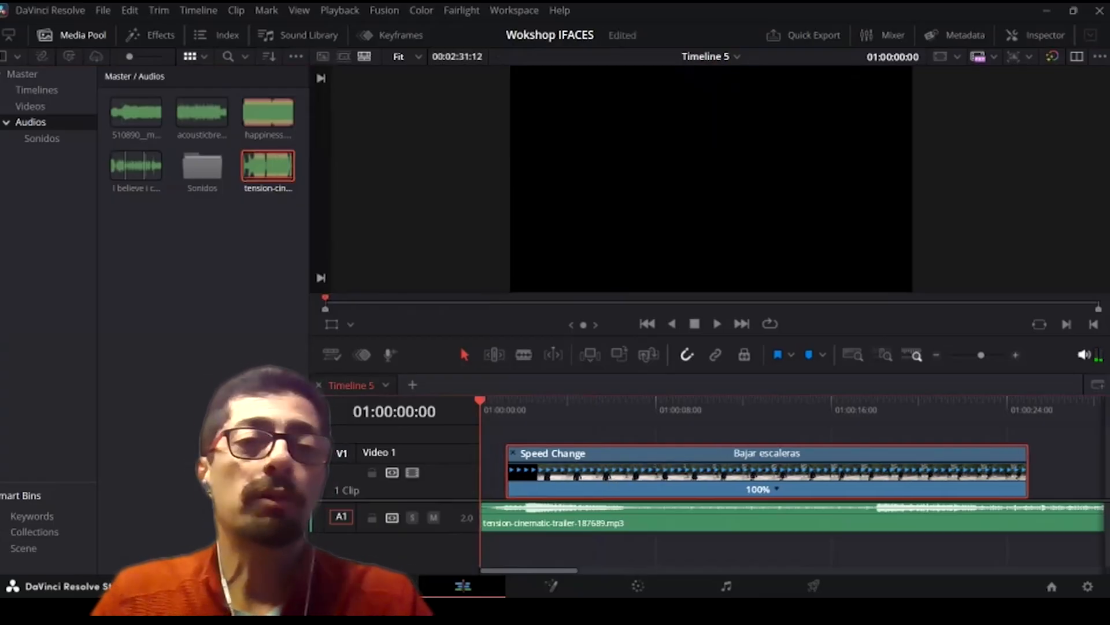
pyautogui.press('space')
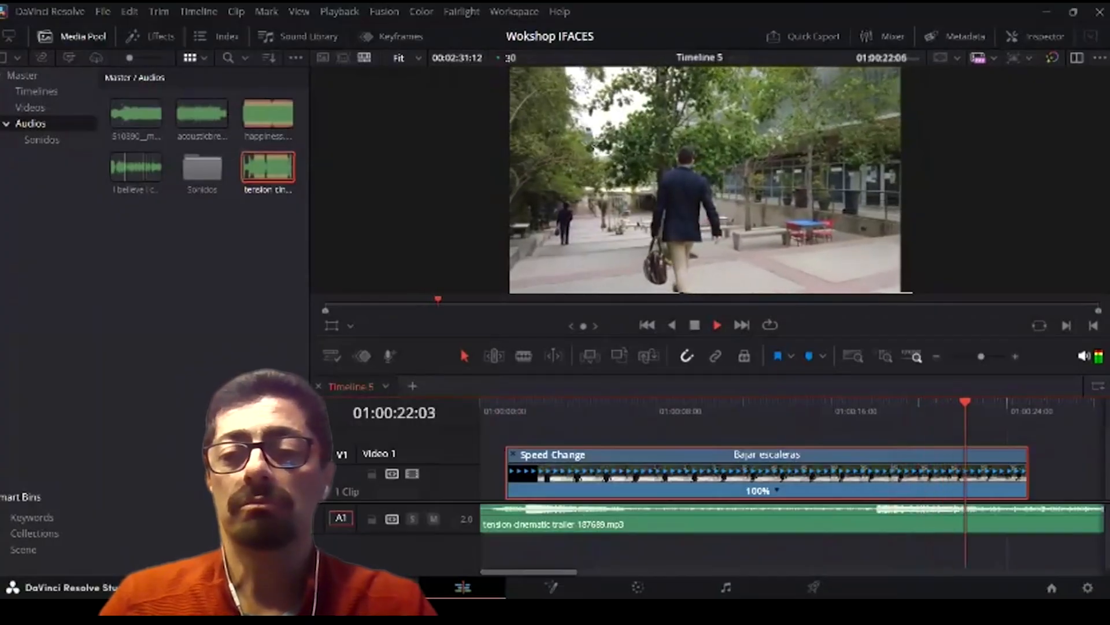
pyautogui.press('space')
# Step: Replace the trailer music with I believe i can fly.mp4 on audio track 1 and align the Bajar escaleras clip's start with it
pyautogui.click(791, 521)
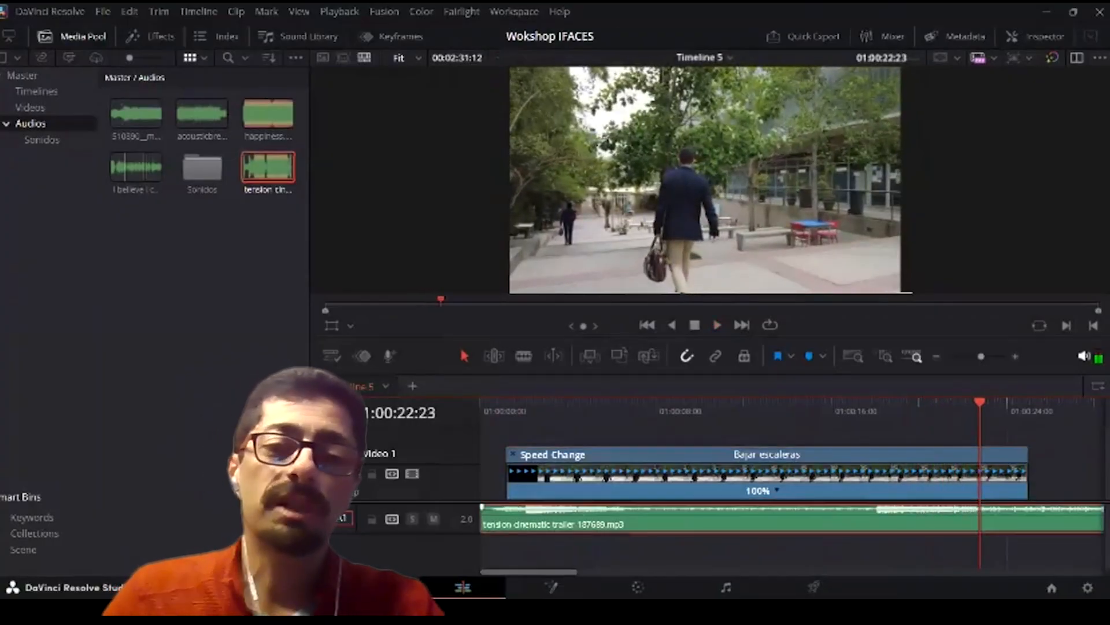
pyautogui.press('Delete')
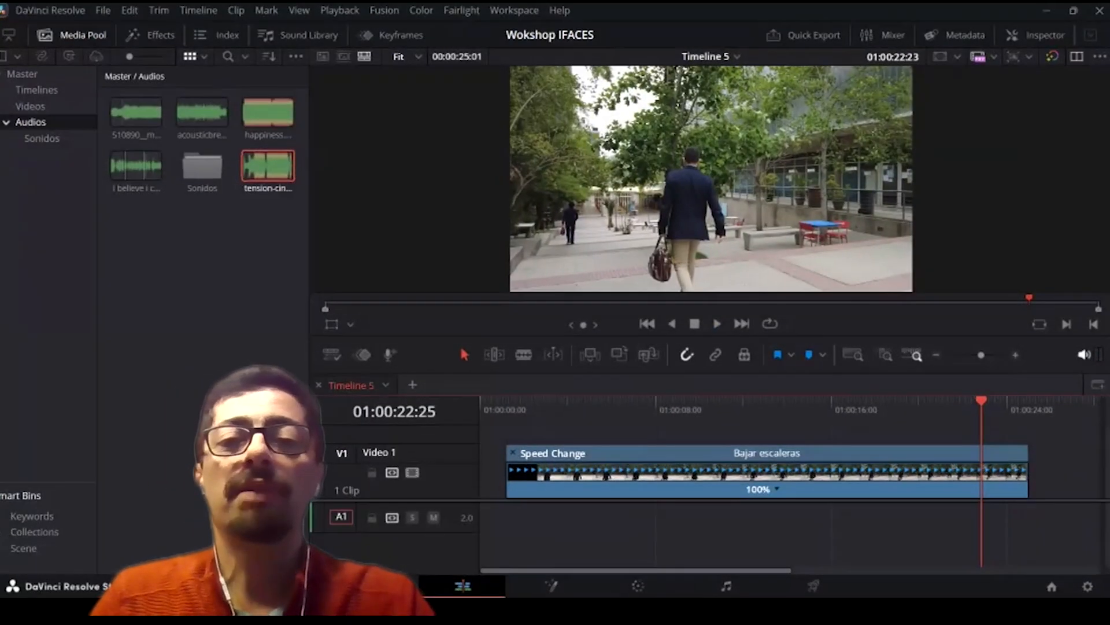
pyautogui.doubleClick(136, 168)
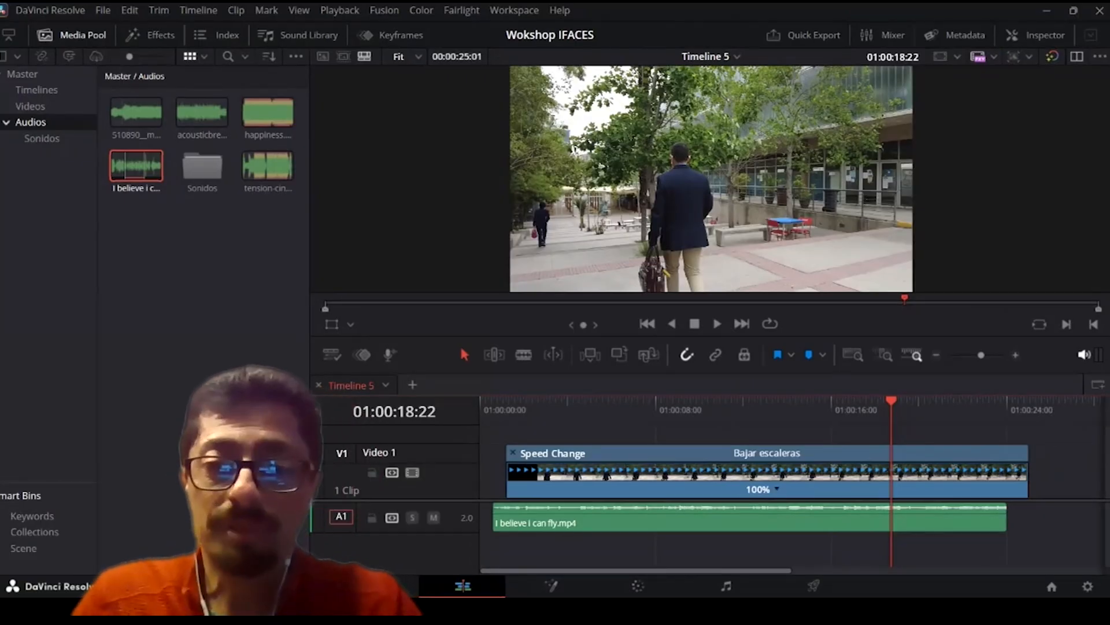
pyautogui.moveTo(834, 463)
pyautogui.mouseDown()
pyautogui.moveTo(807, 463)
pyautogui.moveTo(822, 462)
pyautogui.mouseUp()
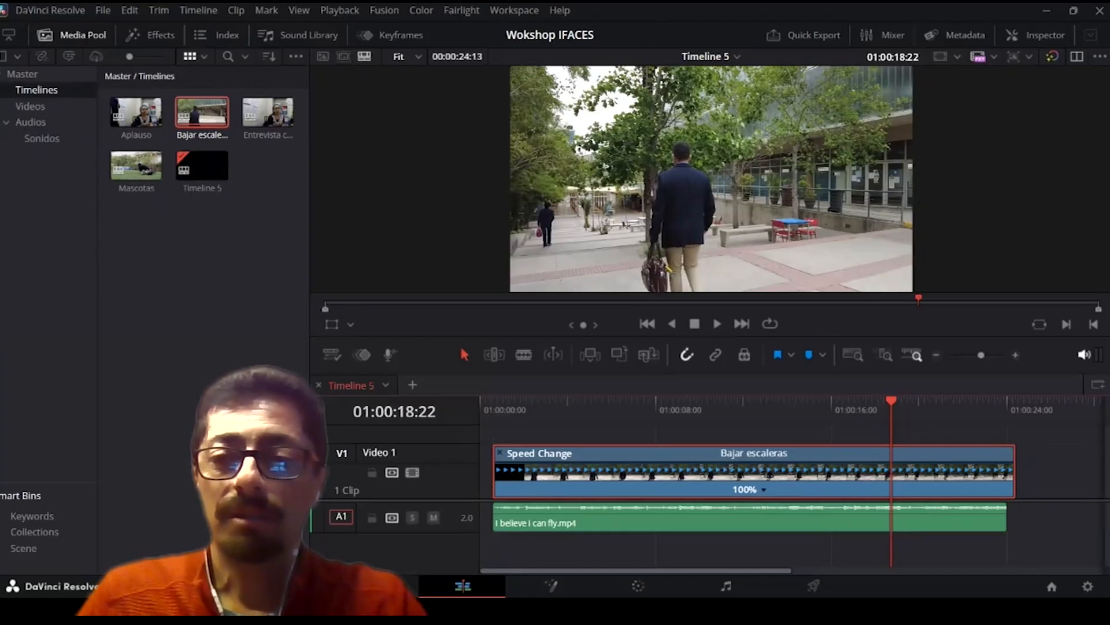
# Step: Speed the Bajar escaleras clip up to 400% with its retime controls and play it from its beginning
pyautogui.click(763, 489)
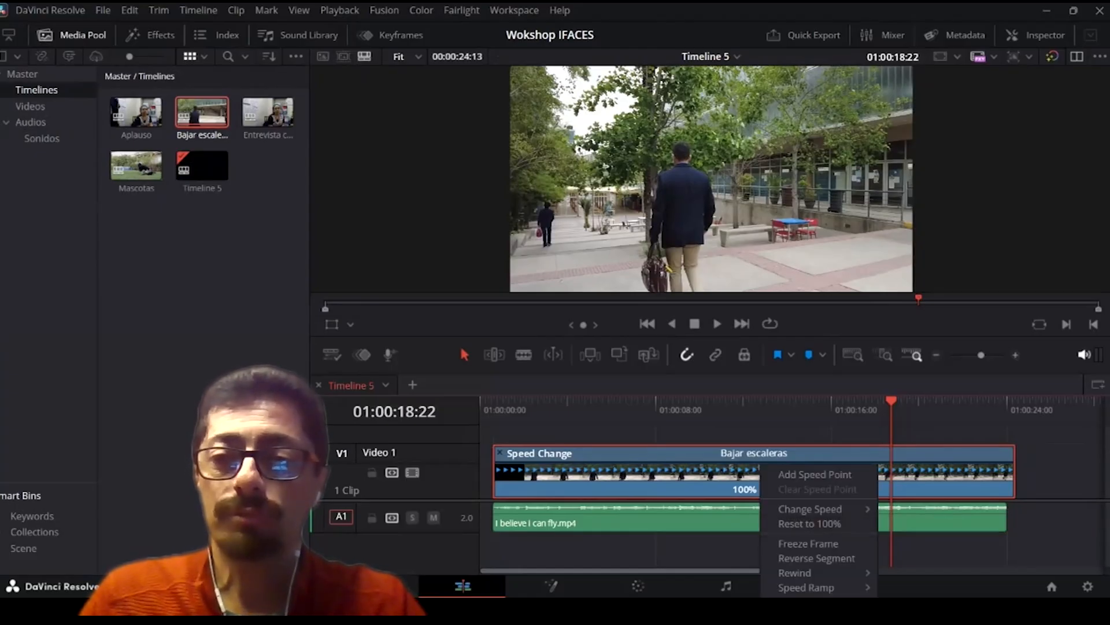
pyautogui.moveTo(809, 509)
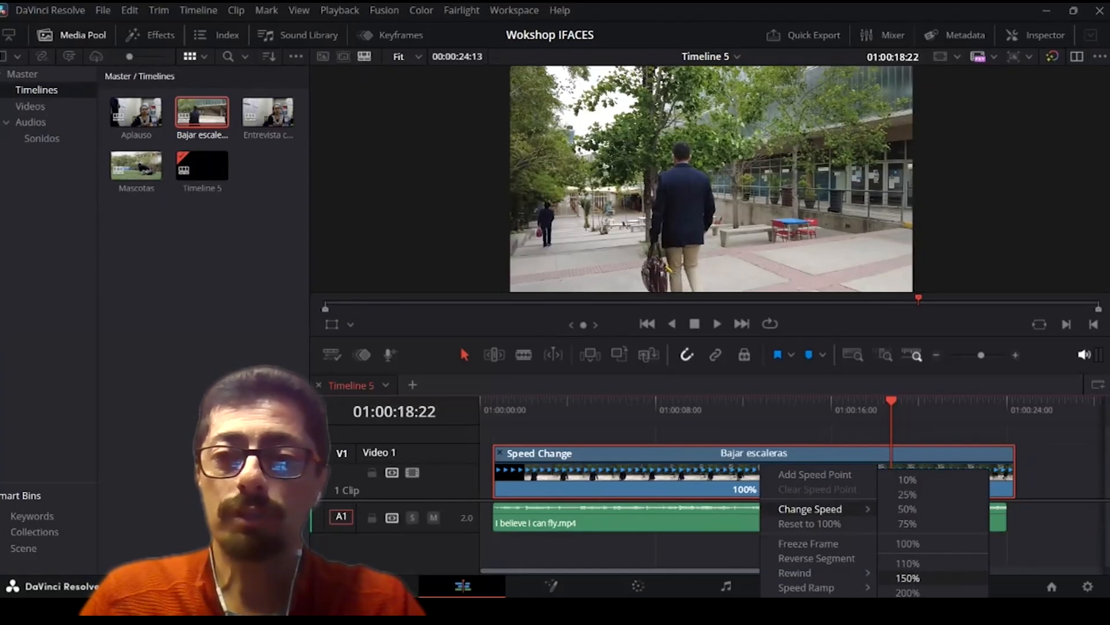
pyautogui.click(908, 608)
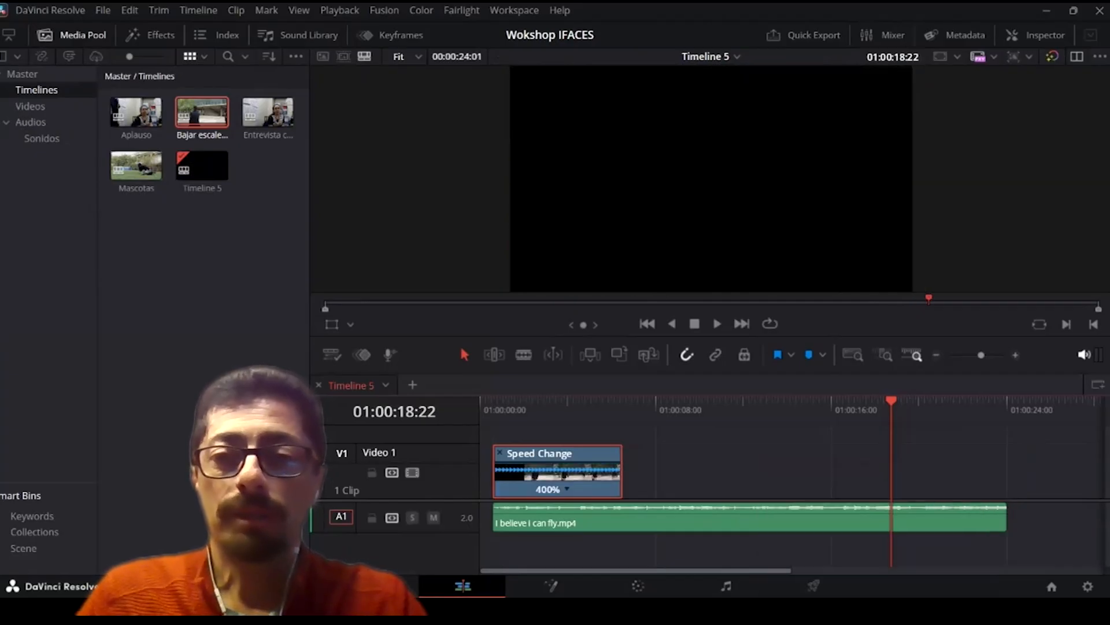
pyautogui.moveTo(891, 400); pyautogui.dragTo(493, 401)
pyautogui.press('space')
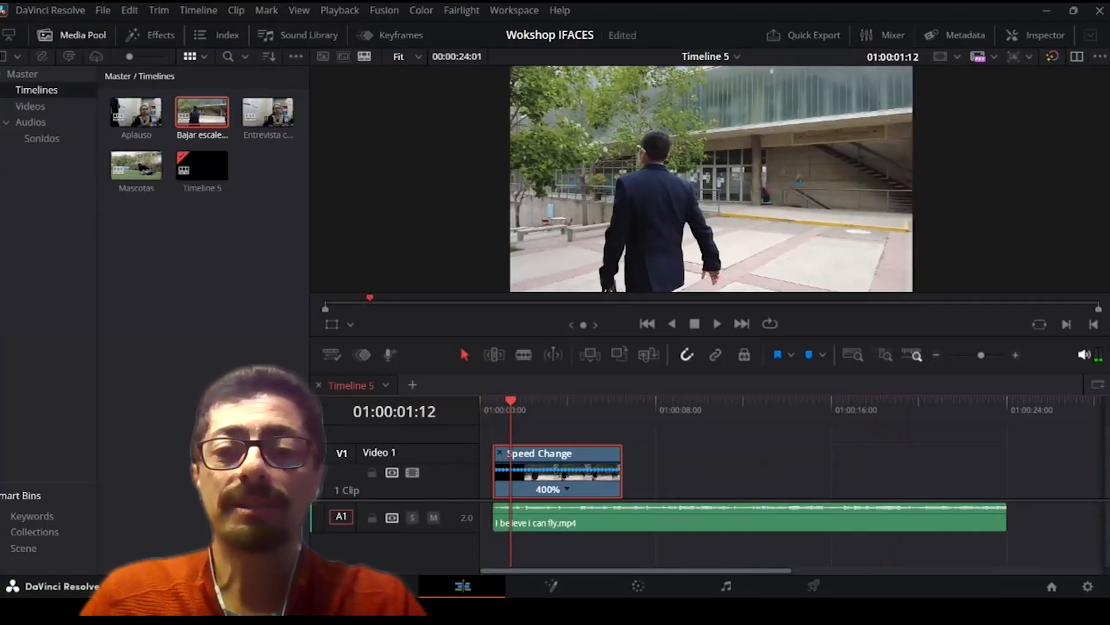
# Step: Stretch the retimed Bajar escaleras clip to 101% speed so it ends with the audio clip, and play the timeline
pyautogui.moveTo(621, 462); pyautogui.dragTo(1007, 462)
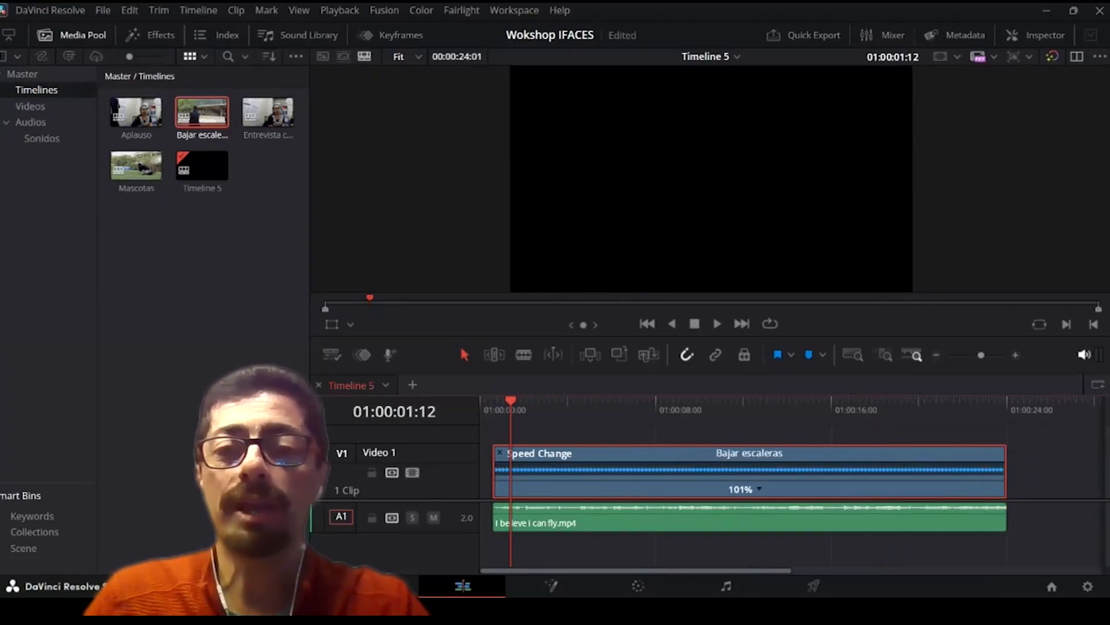
pyautogui.press('space')
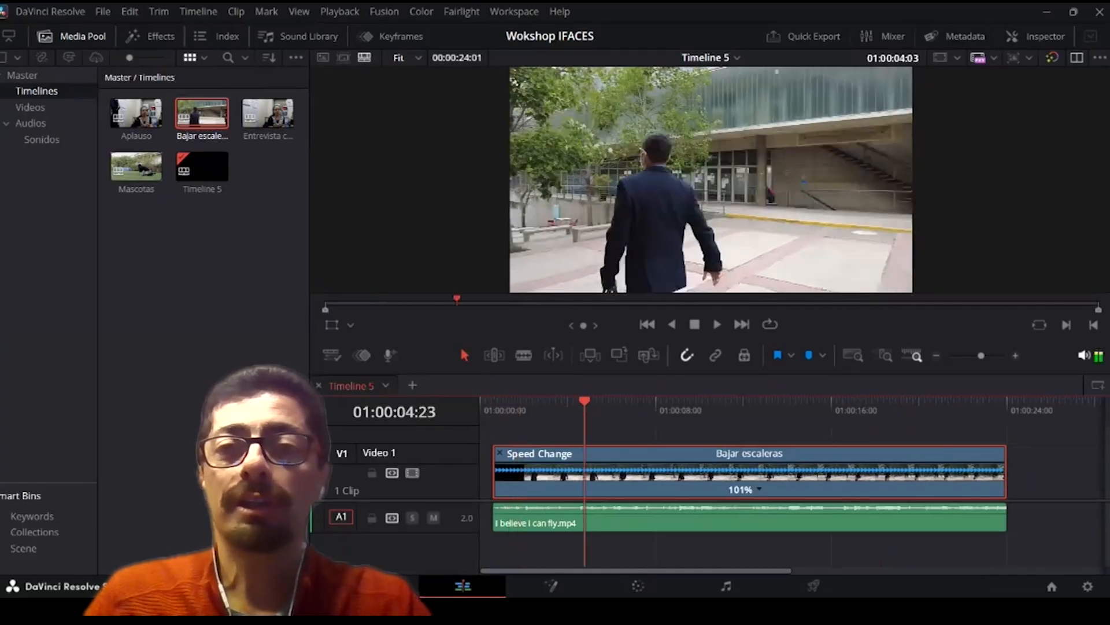
pyautogui.press('j')
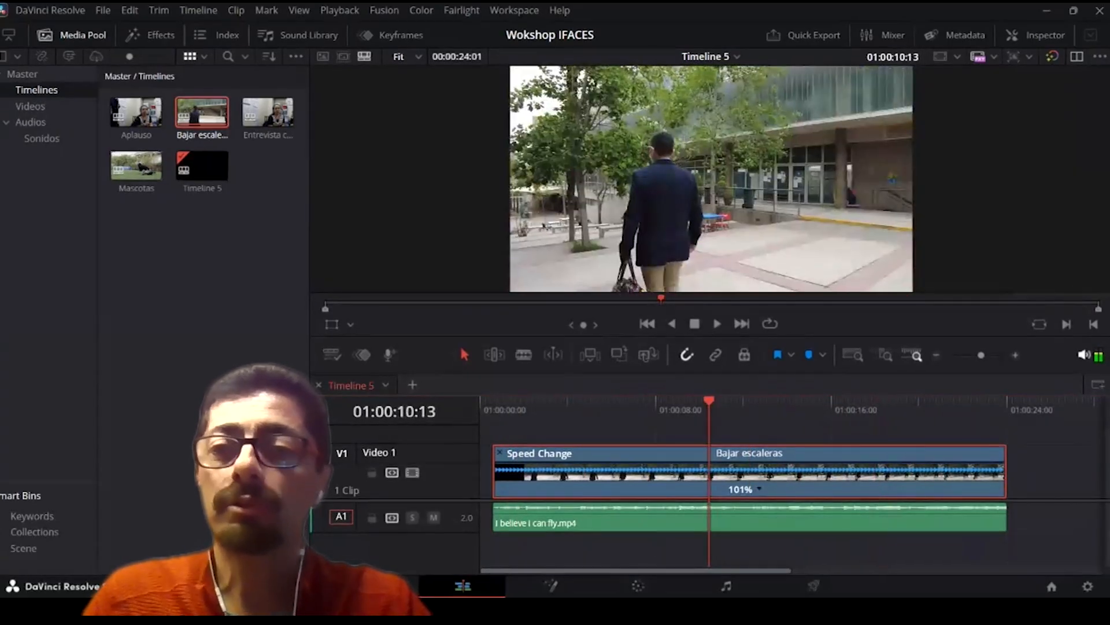
# Step: Turn the Bajar escaleras clip's retime controls off and back on
pyautogui.rightClick(755, 468)
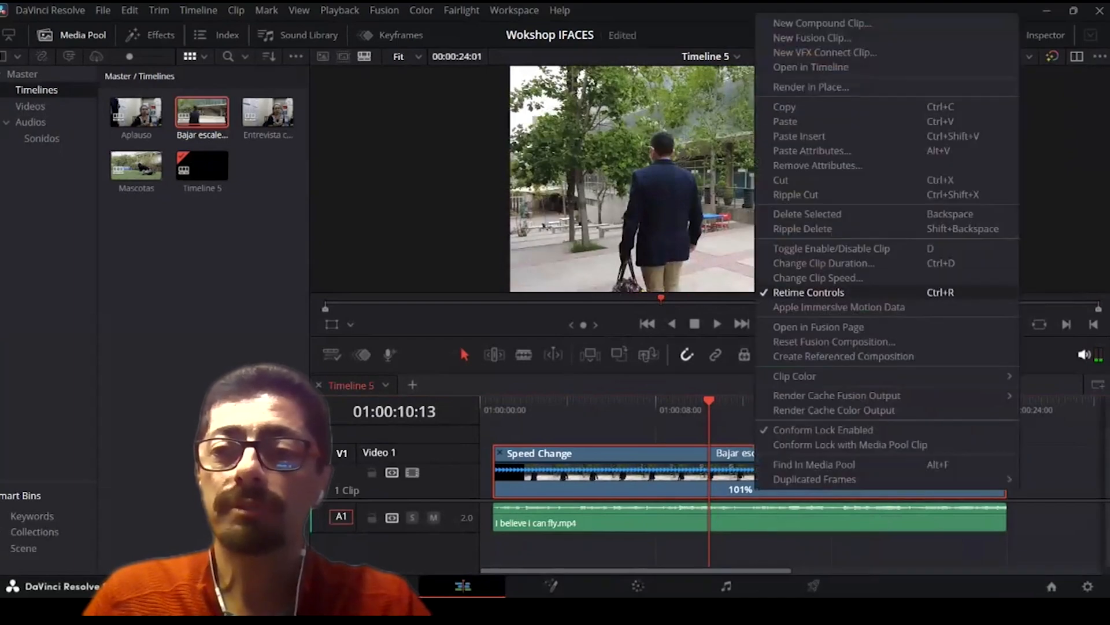
pyautogui.click(809, 292)
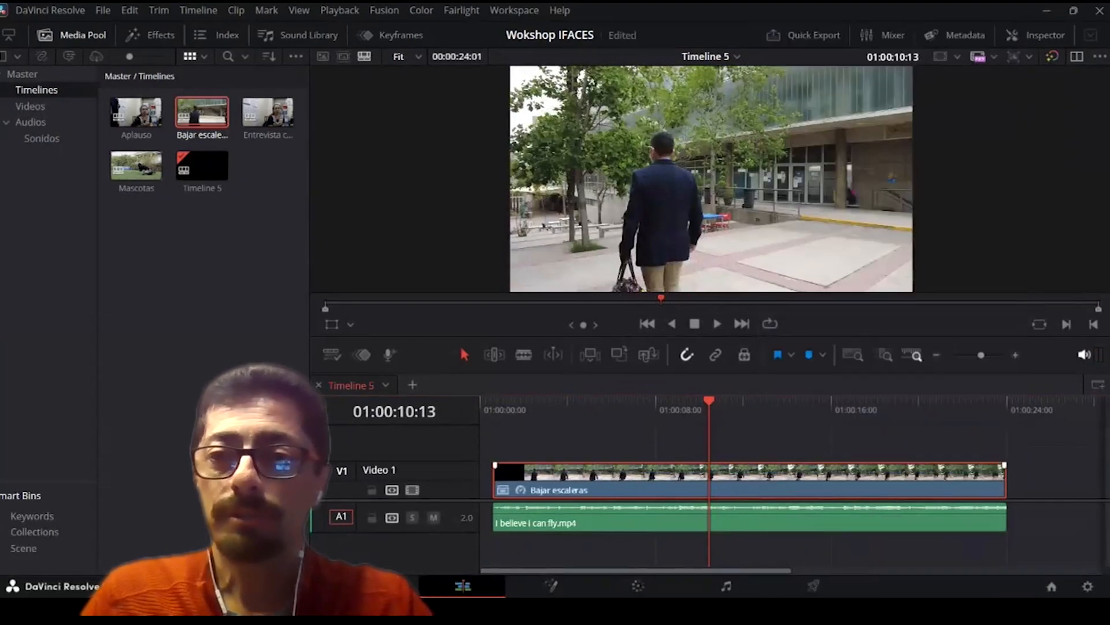
pyautogui.rightClick(847, 478)
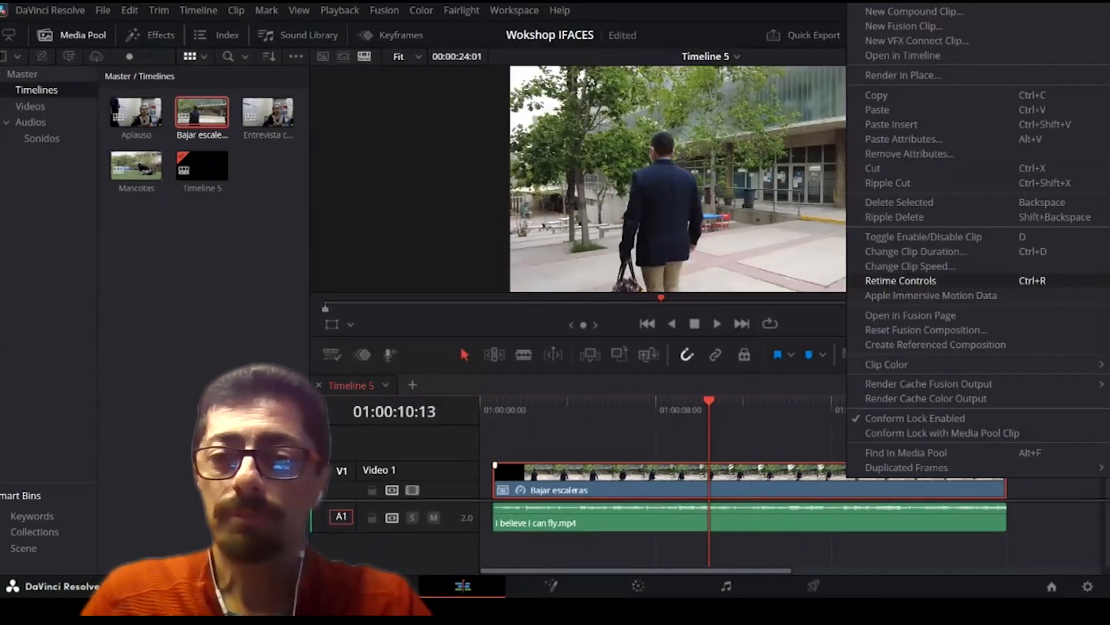
pyautogui.click(900, 280)
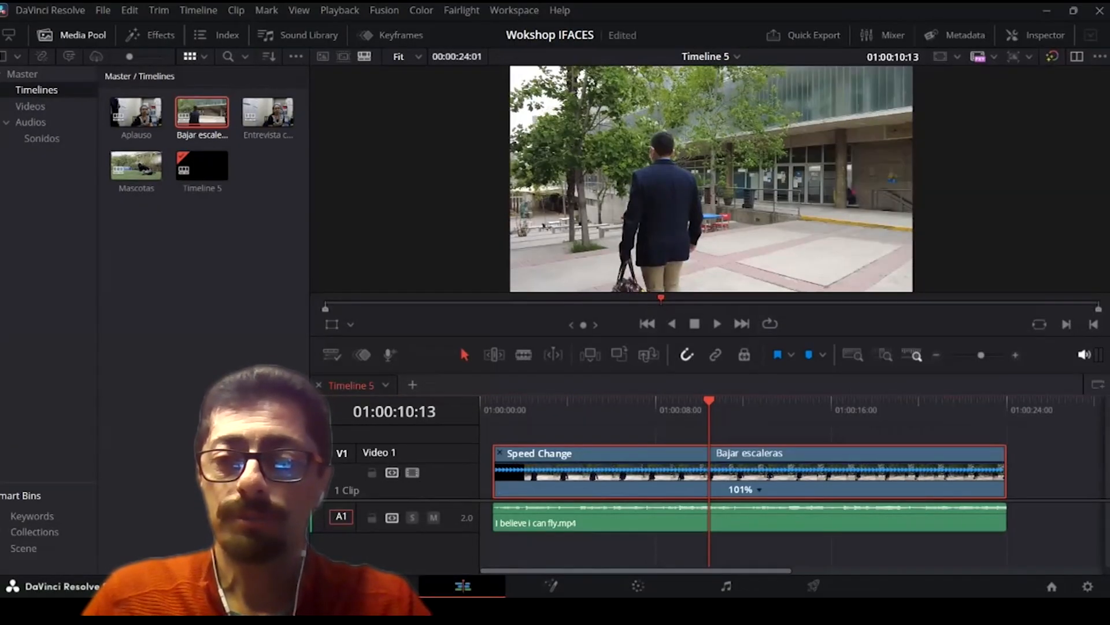
# Step: Change the Bajar escaleras clip's speed from its retime controls to 400%
pyautogui.click(759, 489)
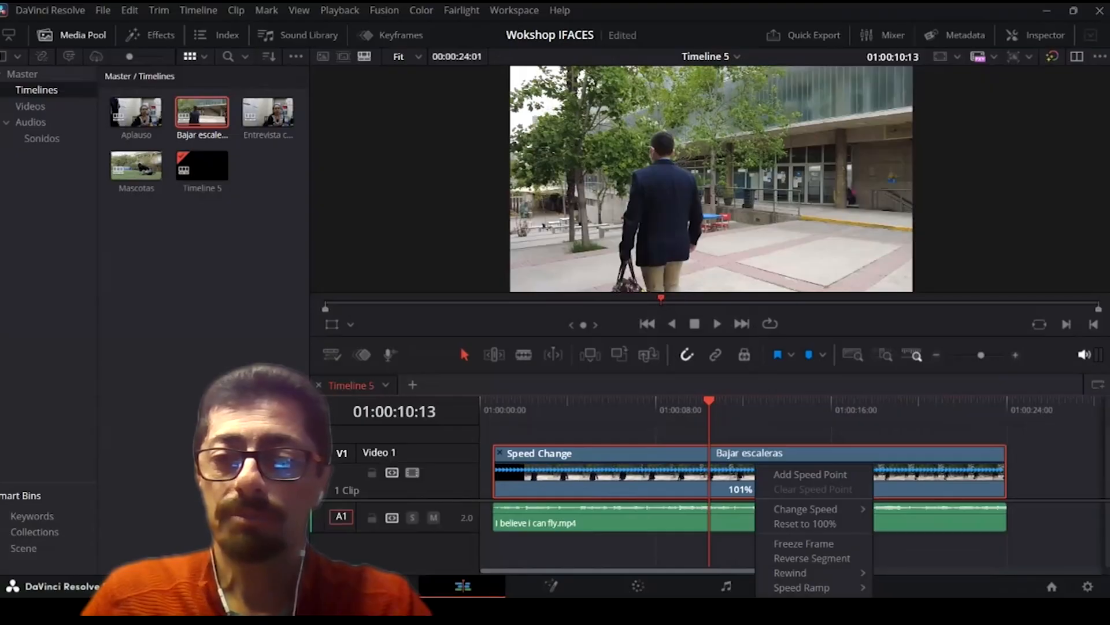
pyautogui.moveTo(806, 508)
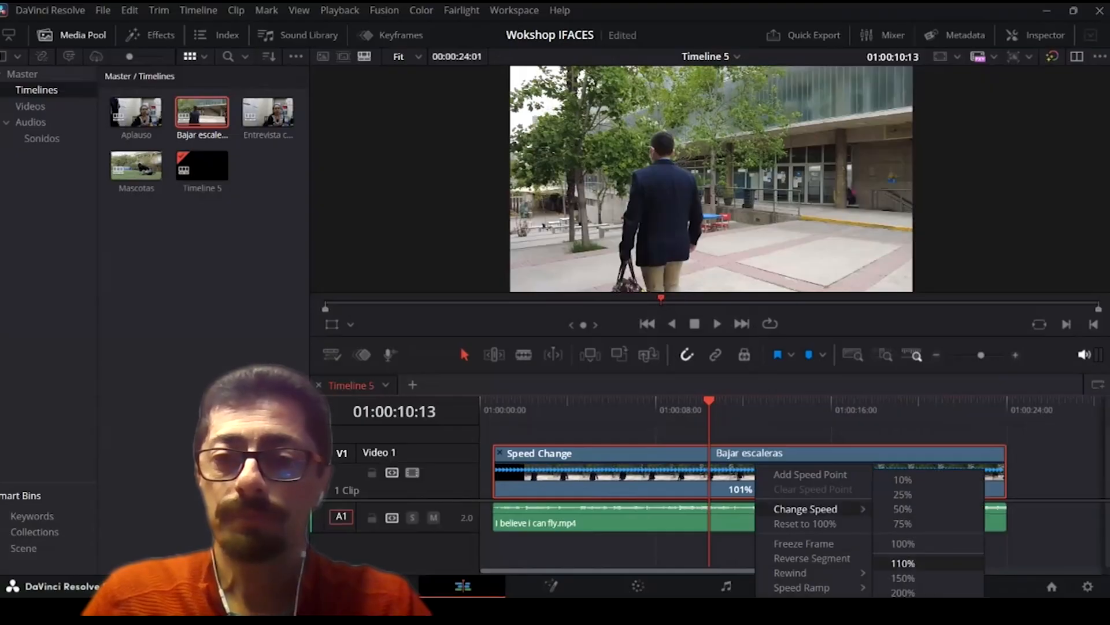
pyautogui.click(903, 607)
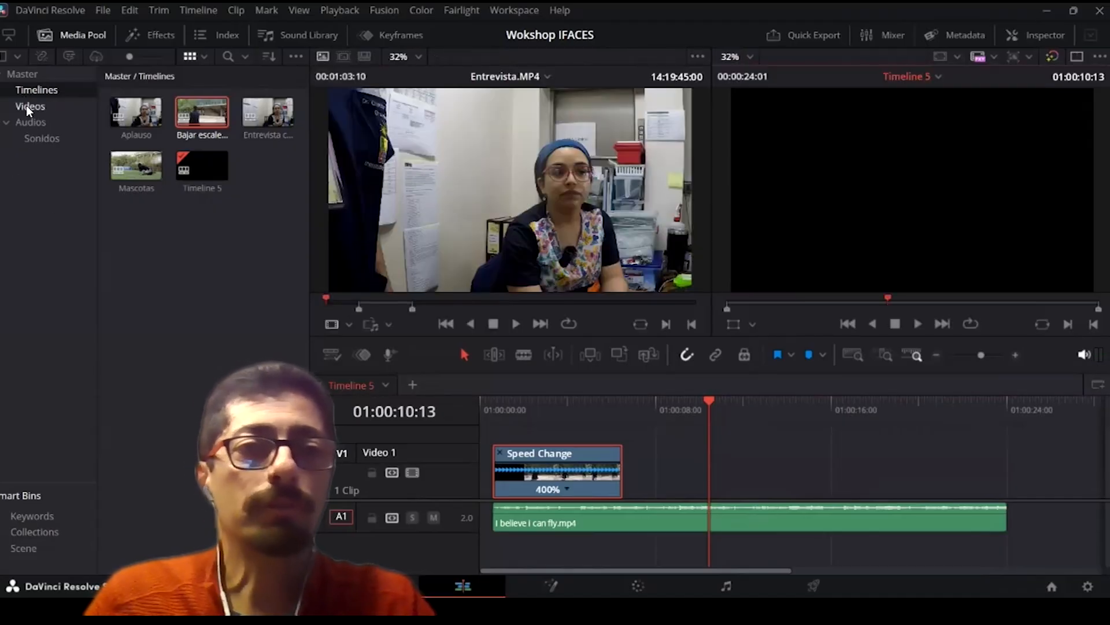
# Step: Load DJI_0069.MP4 from the Videos bin into the source viewer
pyautogui.click(27, 106)
pyautogui.click(274, 104)
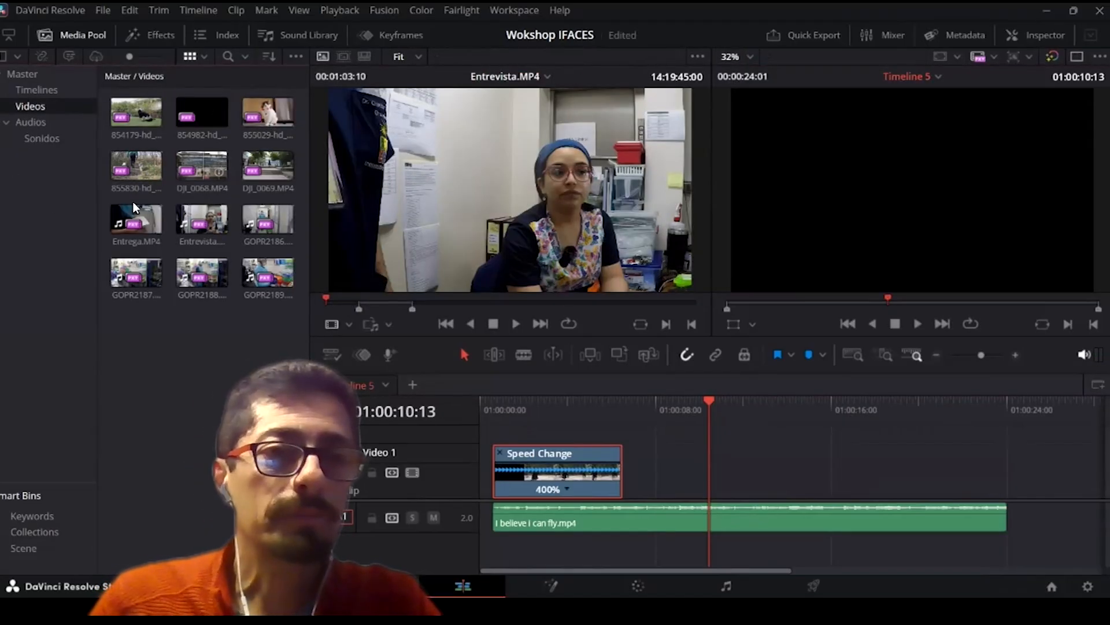
pyautogui.click(227, 228)
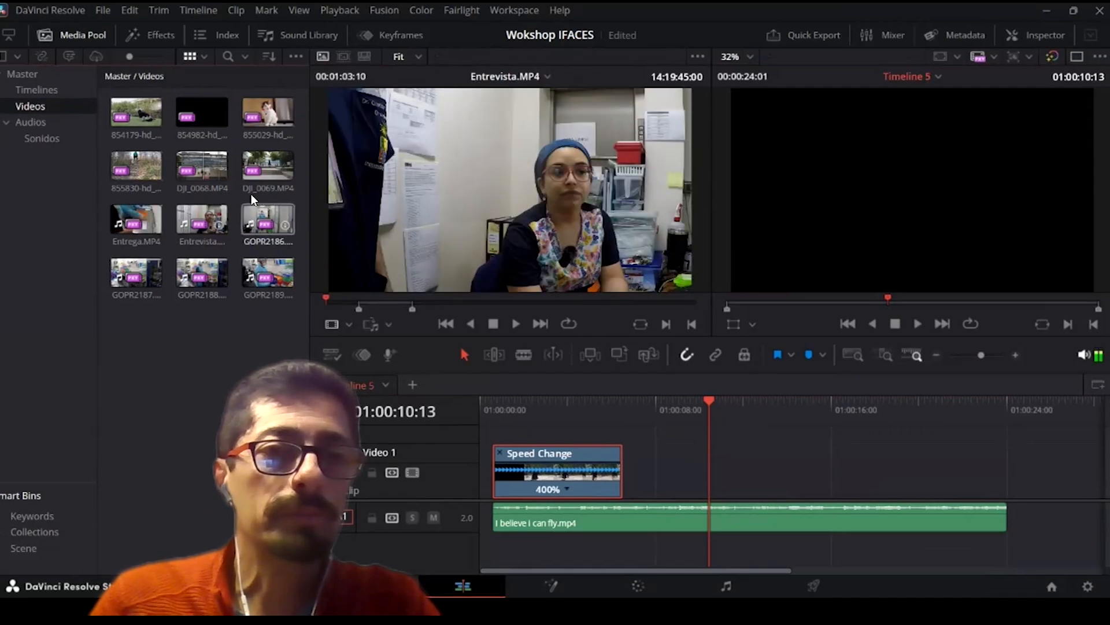
pyautogui.click(258, 182)
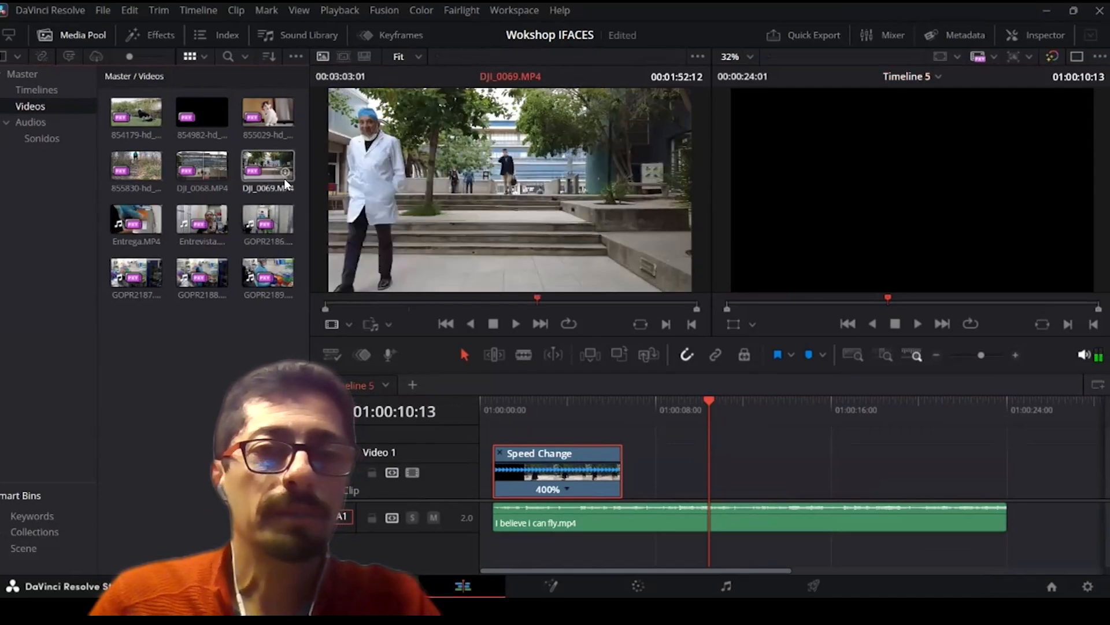
# Step: Scrub and play DJI_0069.MP4 in the source viewer, zooming in on the picture, to examine when the people descend the stairs
pyautogui.click(254, 166)
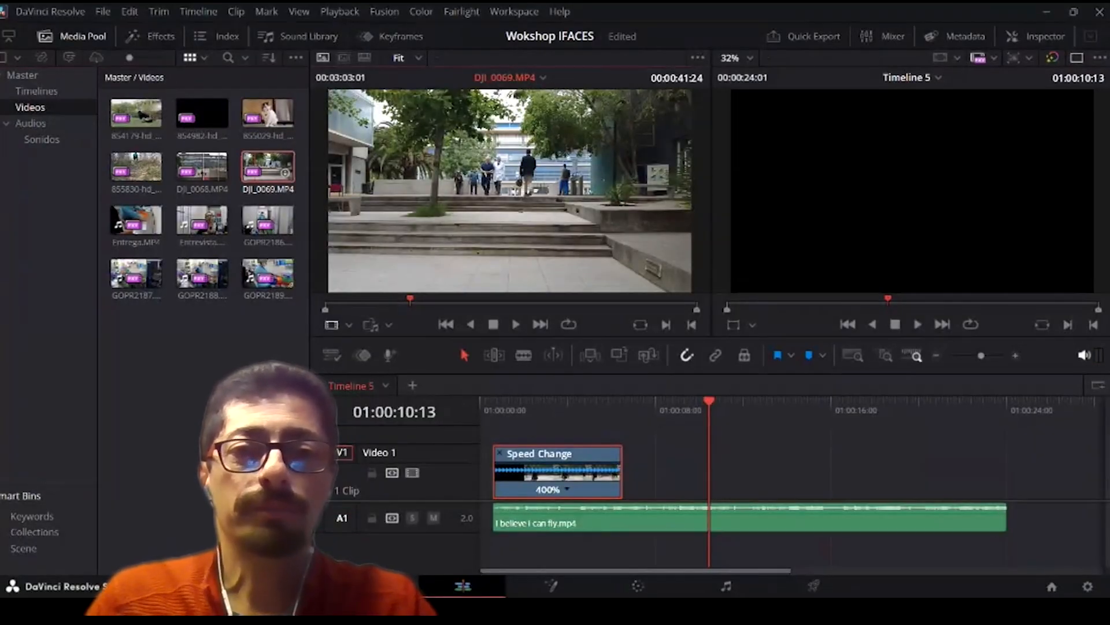
pyautogui.click(531, 301)
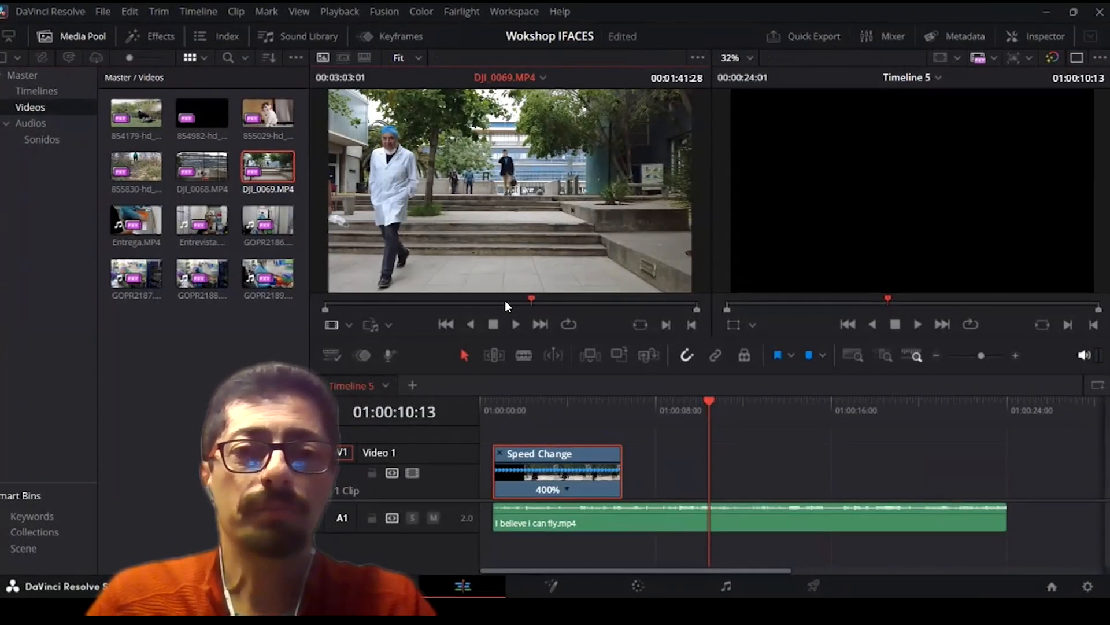
pyautogui.click(426, 299)
pyautogui.click(515, 324)
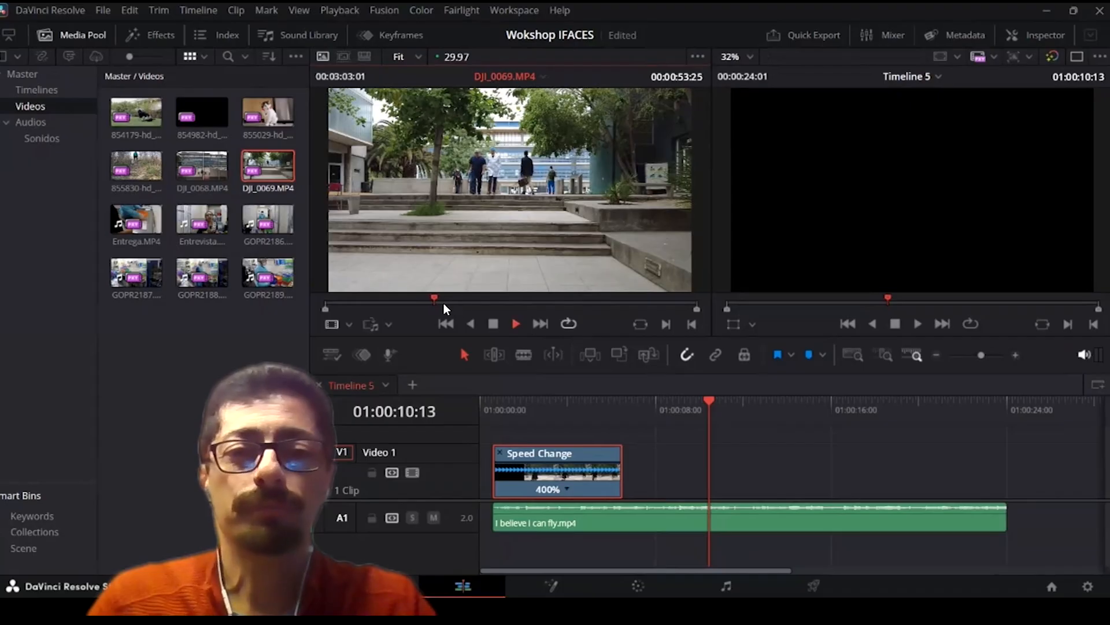
pyautogui.moveTo(437, 300); pyautogui.dragTo(471, 299)
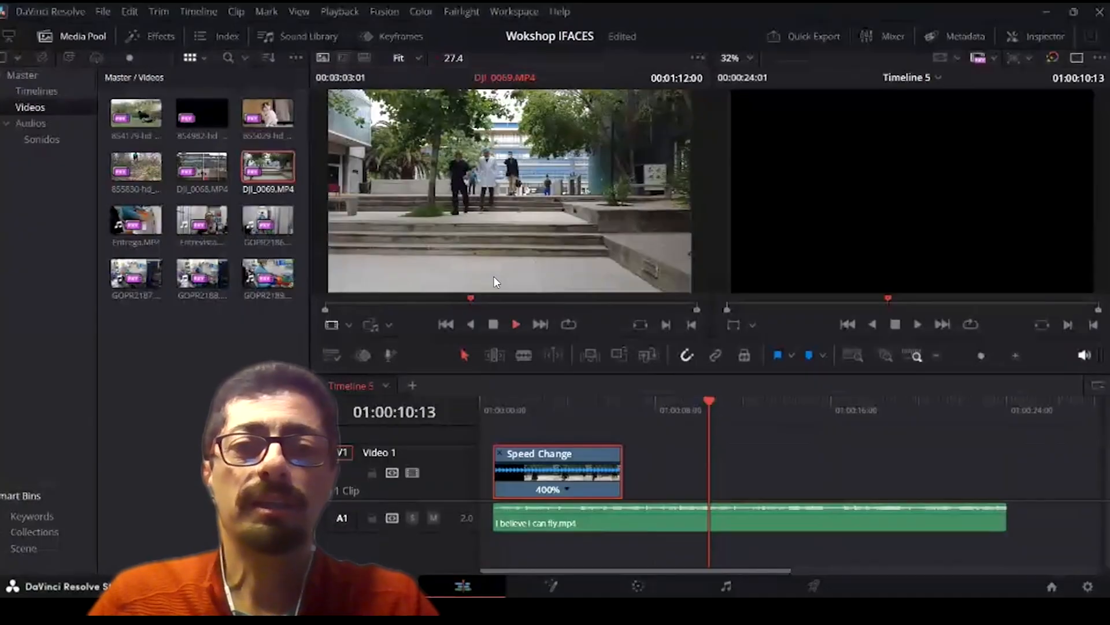
pyautogui.scroll(1, 477, 292)
pyautogui.moveTo(463, 296)
pyautogui.mouseDown()
pyautogui.moveTo(400, 280)
pyautogui.moveTo(411, 281)
pyautogui.mouseUp()
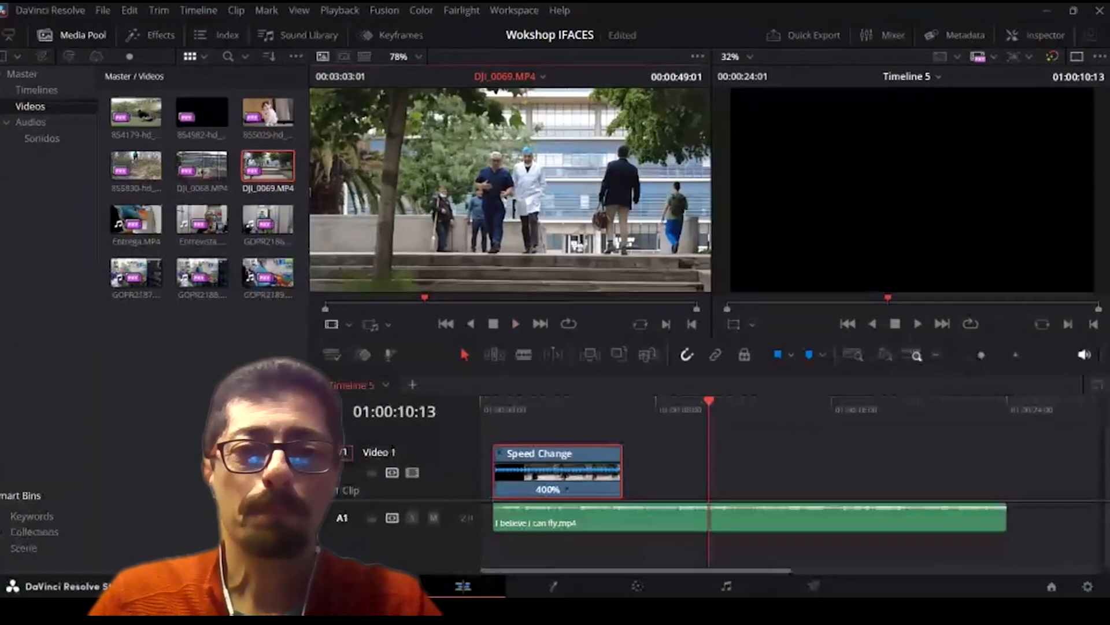
# Step: Mark an in point at 00:01:08:13 and an out point at 00:02:49:09 on DJI_0069.MP4 in the source viewer
pyautogui.press('j')
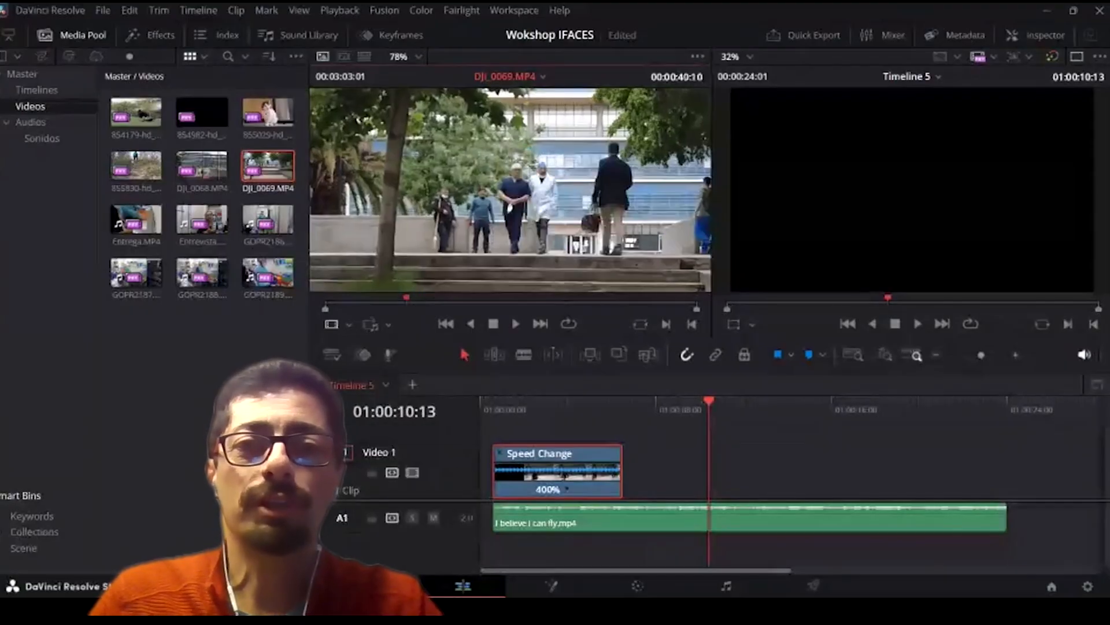
pyautogui.press('l')
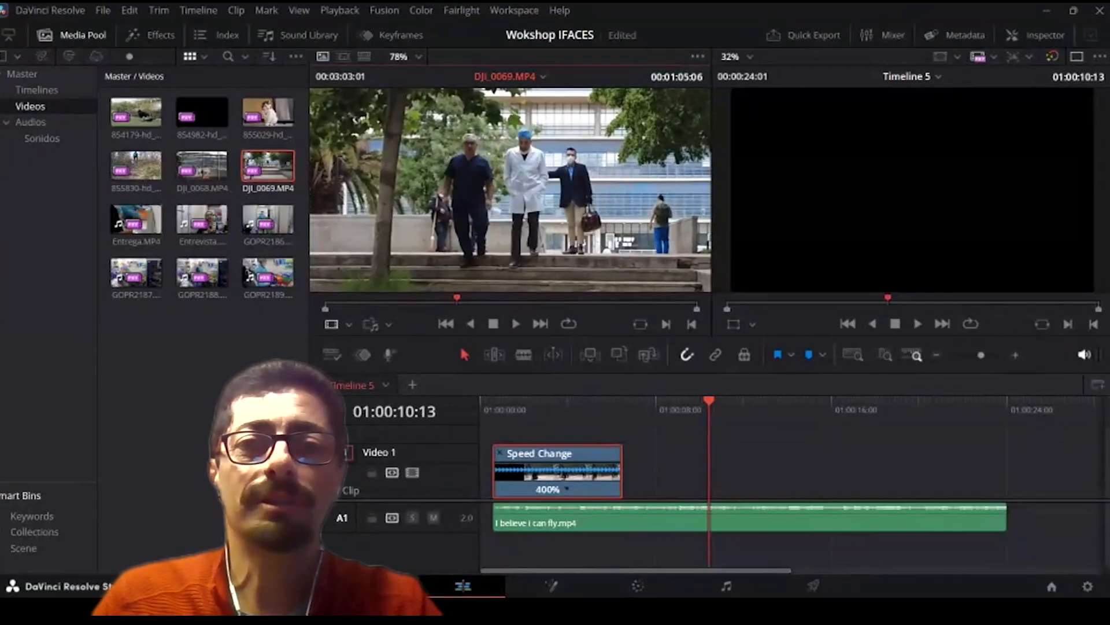
pyautogui.press('k')
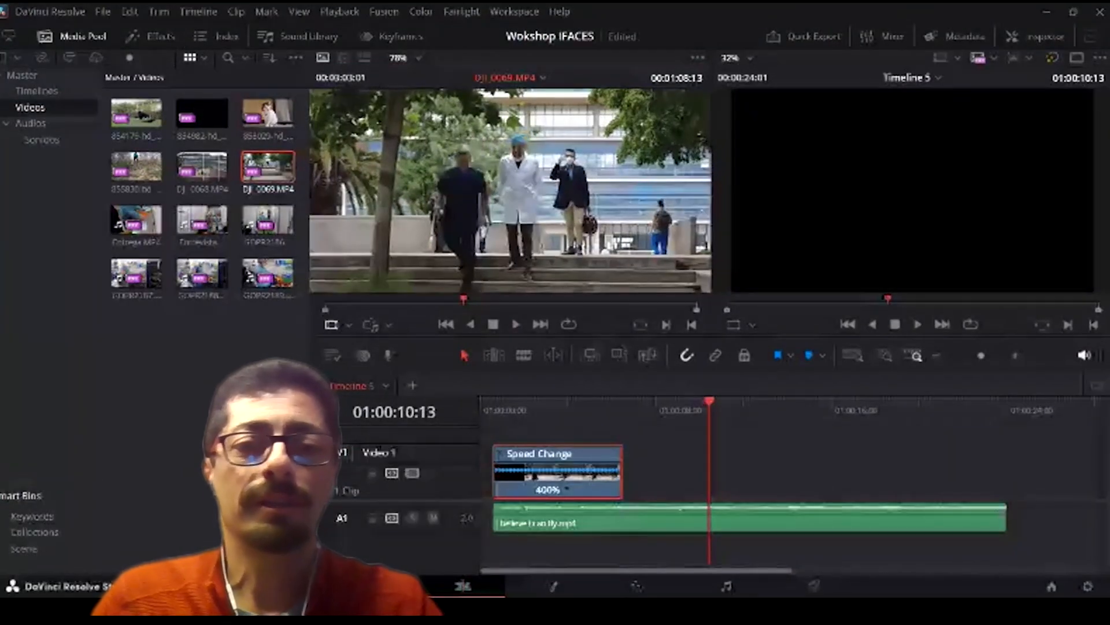
pyautogui.press('i')
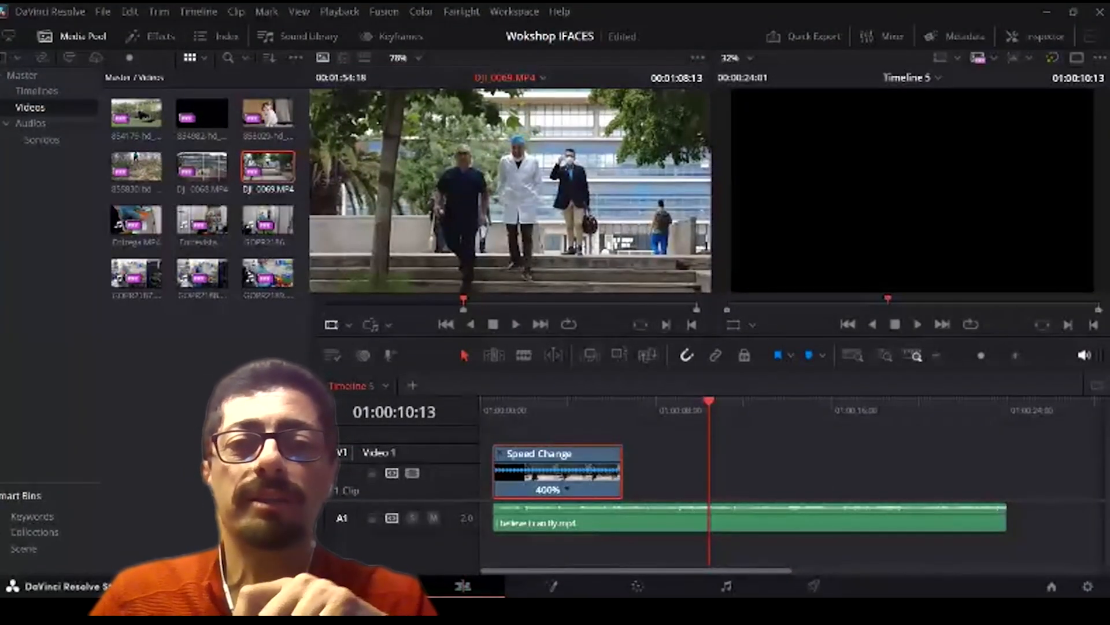
pyautogui.moveTo(463, 300); pyautogui.dragTo(669, 300)
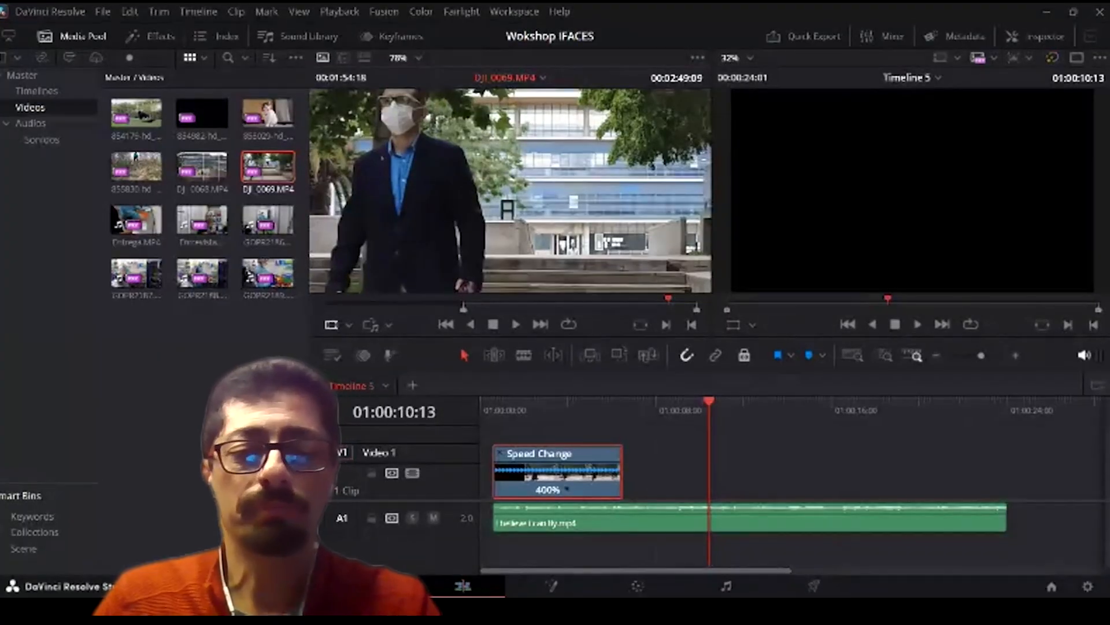
pyautogui.press('o')
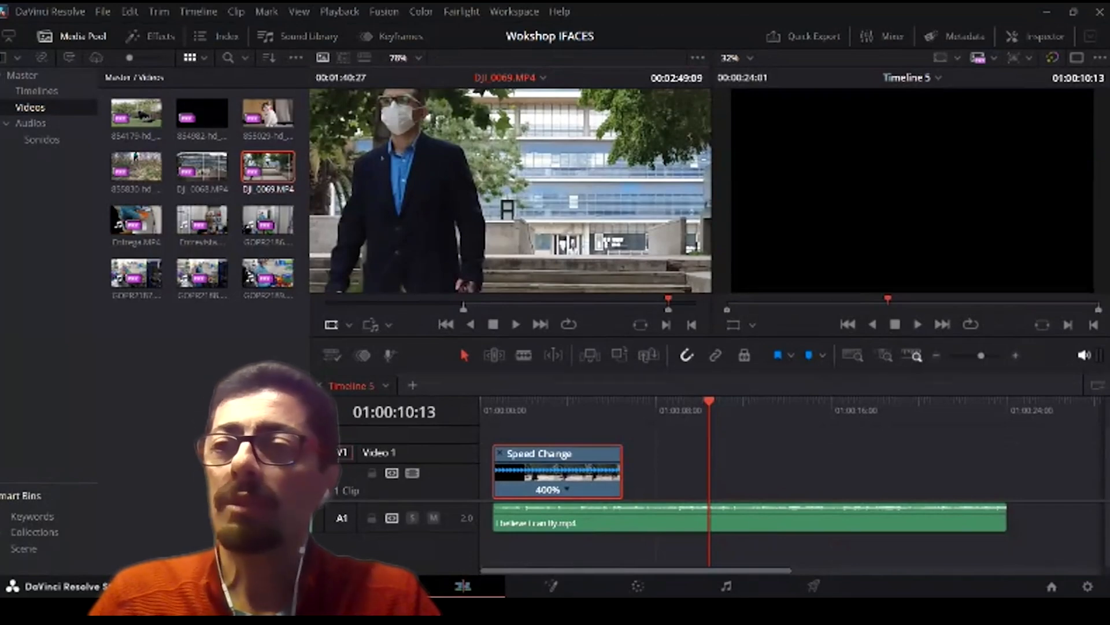
# Step: Append the marked DJI_0069.MP4 range at the end of Timeline 5's video track and play its beginning
pyautogui.moveTo(382, 158); pyautogui.dragTo(864, 148)
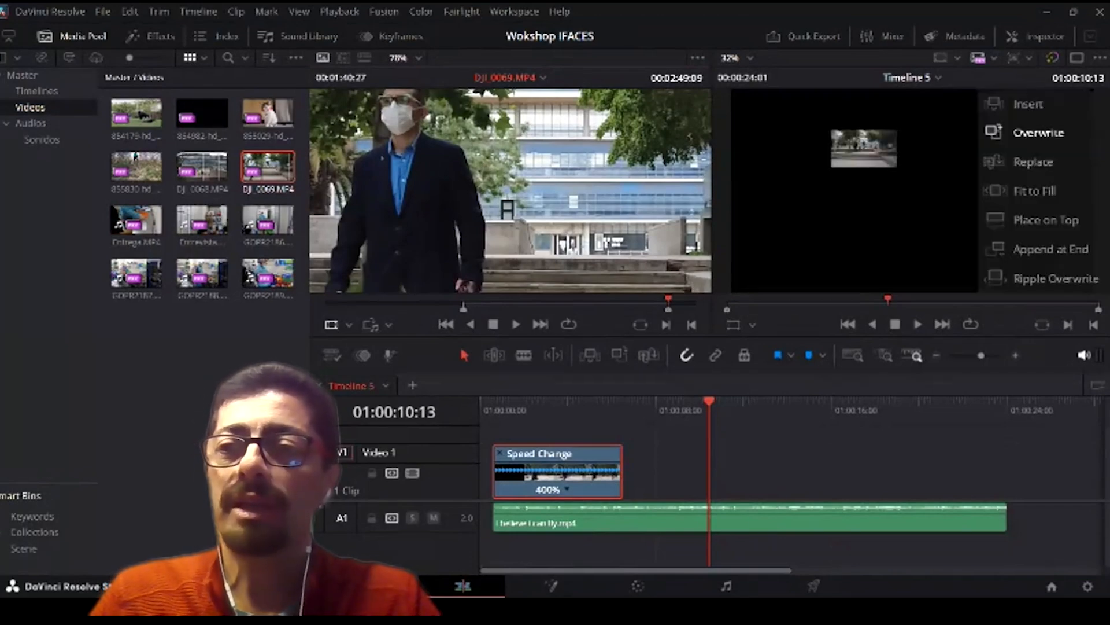
pyautogui.moveTo(864, 148); pyautogui.dragTo(1041, 248)
pyautogui.moveTo(717, 570); pyautogui.dragTo(586, 570)
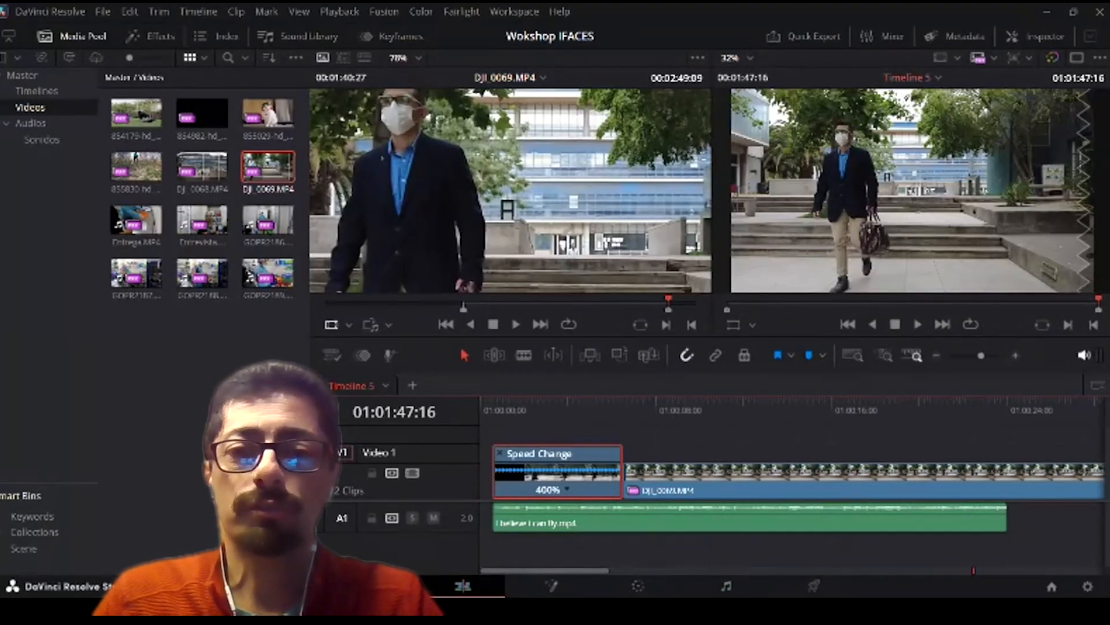
pyautogui.moveTo(648, 403)
pyautogui.mouseDown()
pyautogui.moveTo(566, 403)
pyautogui.moveTo(649, 403)
pyautogui.mouseUp()
pyautogui.press('space')
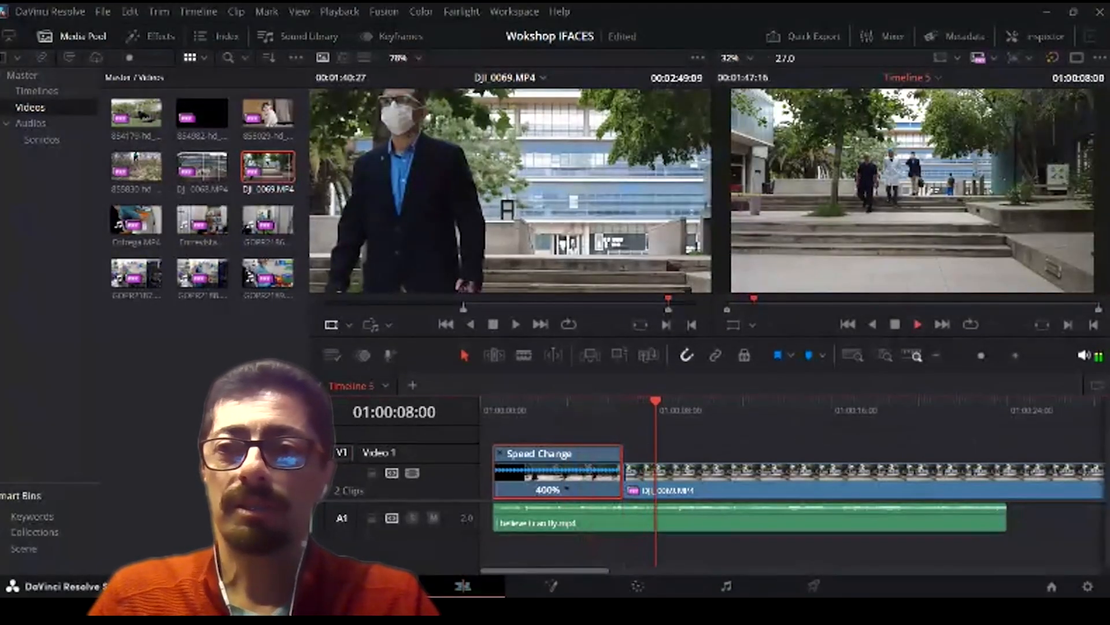
pyautogui.press('space')
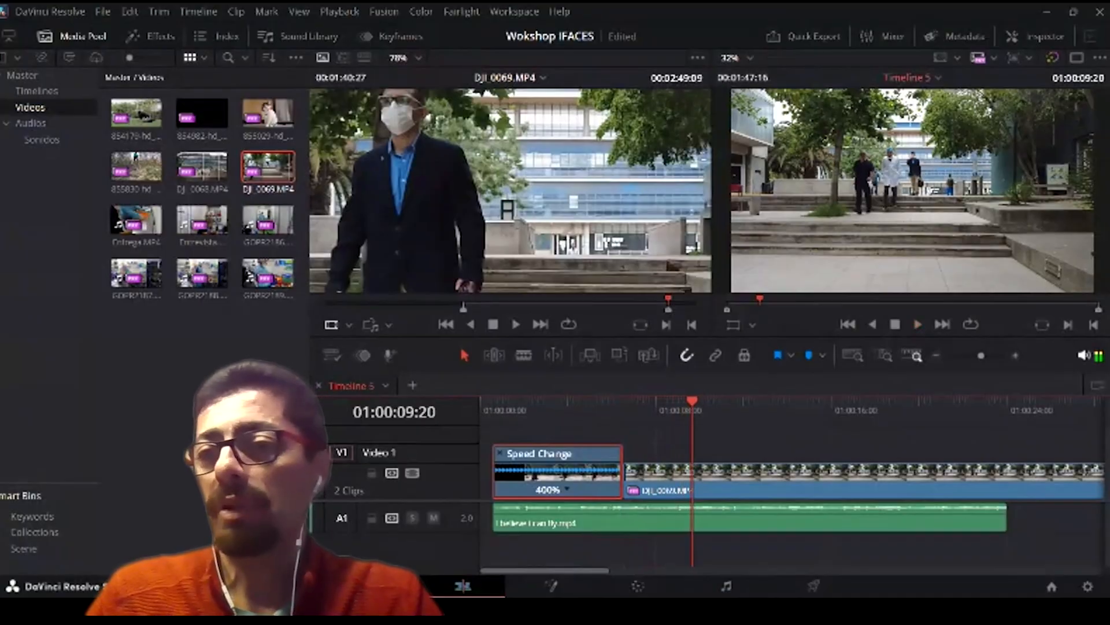
pyautogui.press('space')
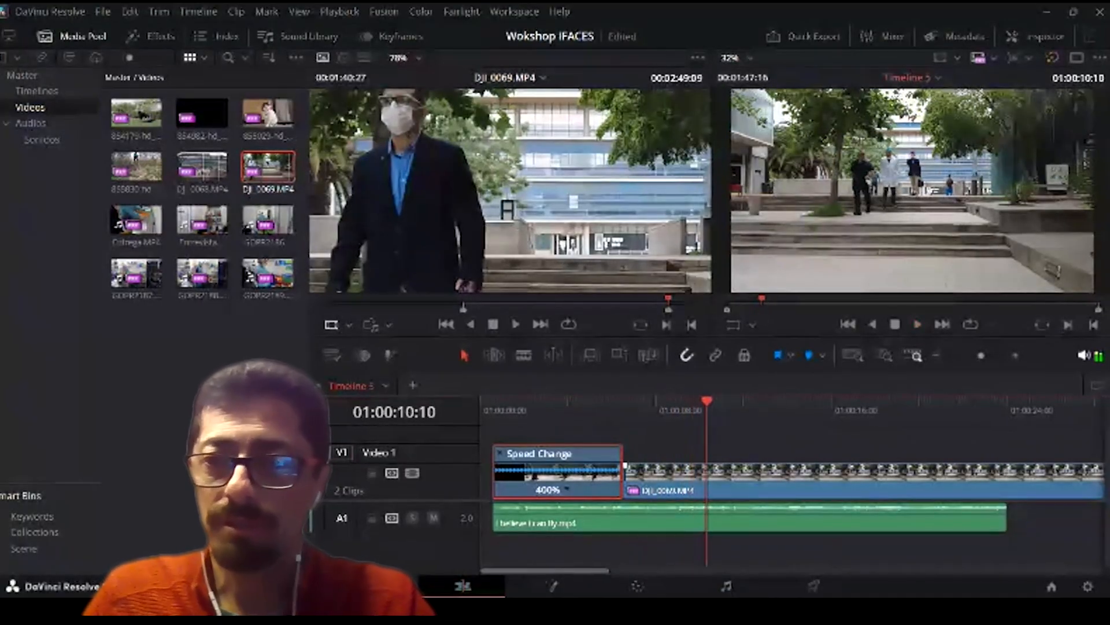
# Step: Show the retime controls on the DJI_0069.MP4 timeline clip and change its speed to 800%
pyautogui.rightClick(802, 480)
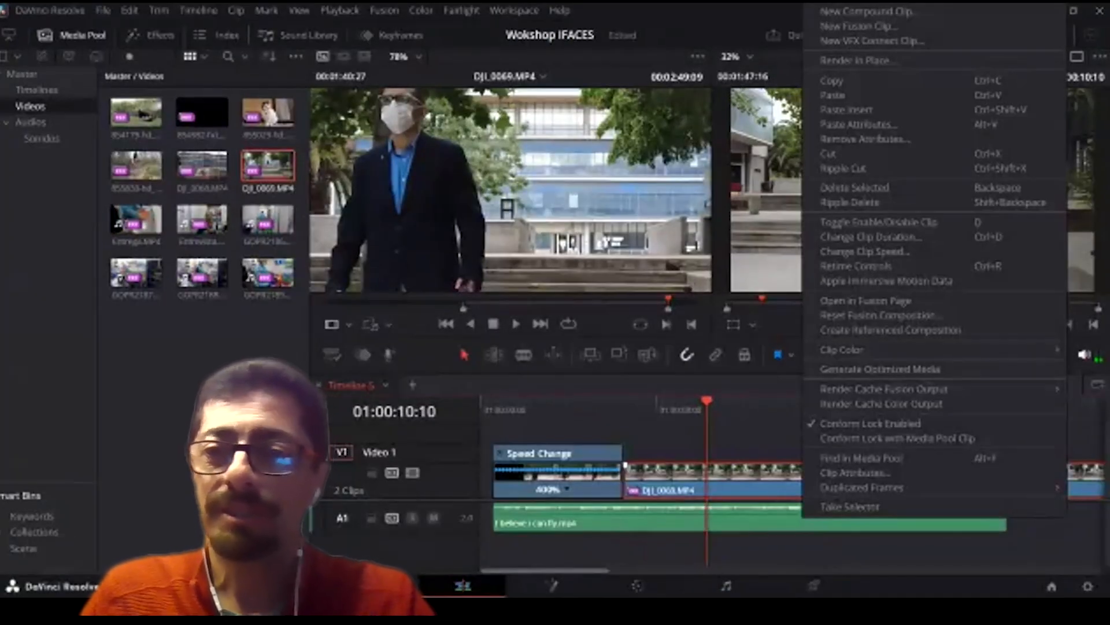
pyautogui.rightClick(777, 464)
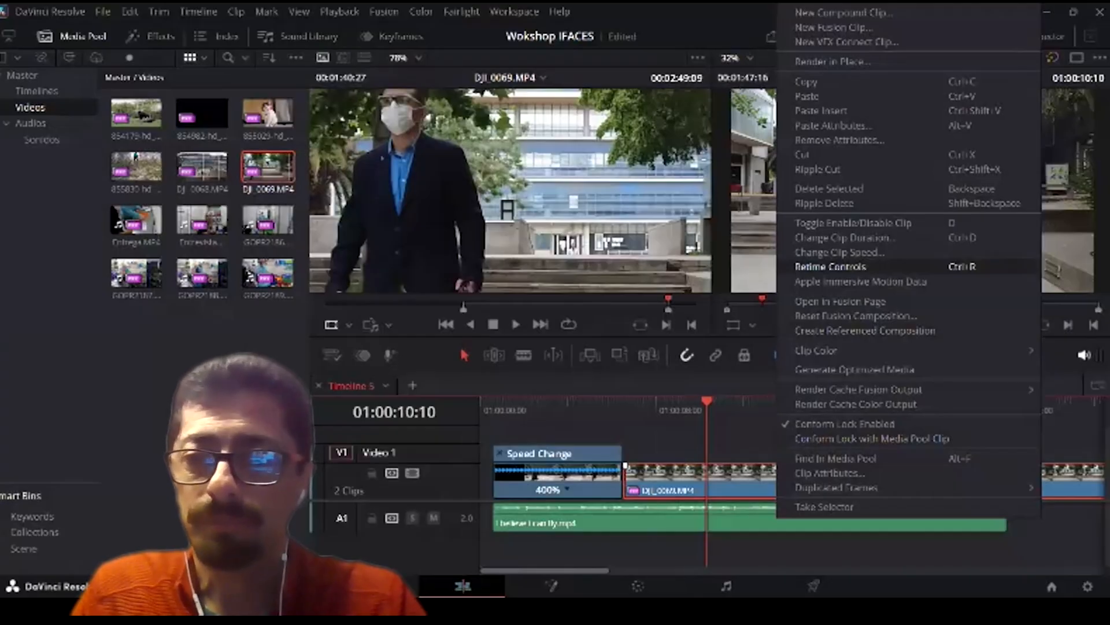
pyautogui.click(831, 266)
pyautogui.click(871, 490)
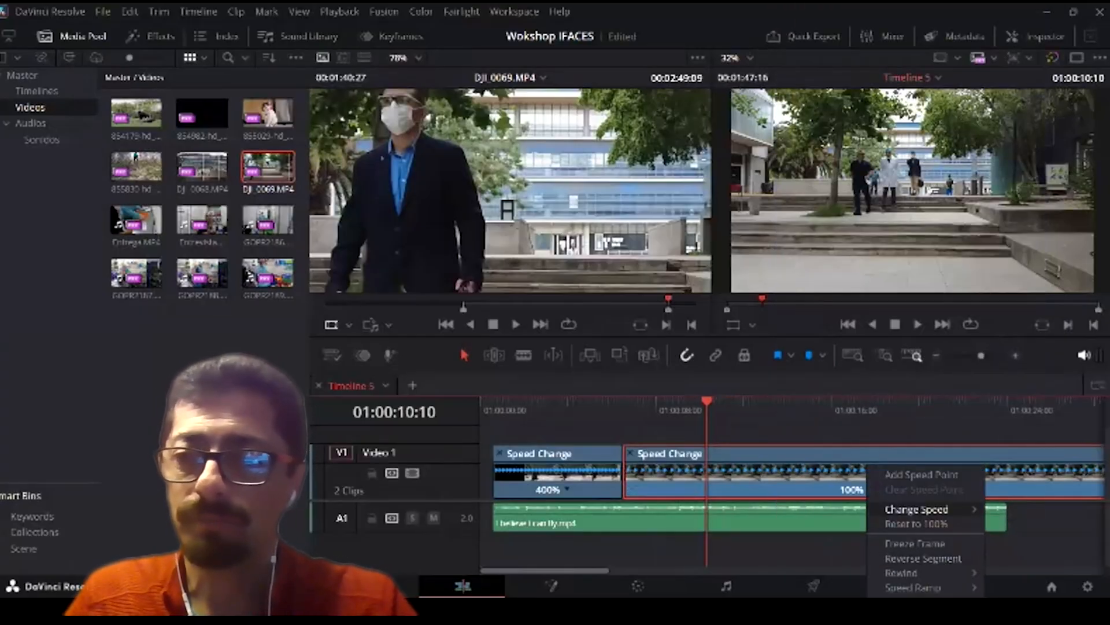
pyautogui.moveTo(916, 509)
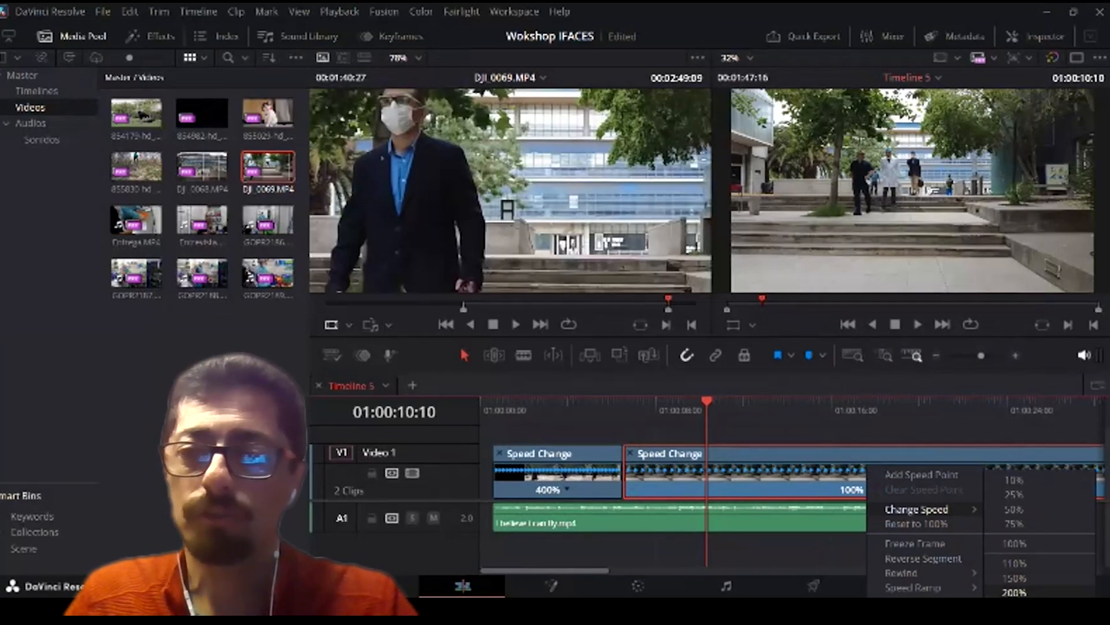
pyautogui.click(1015, 620)
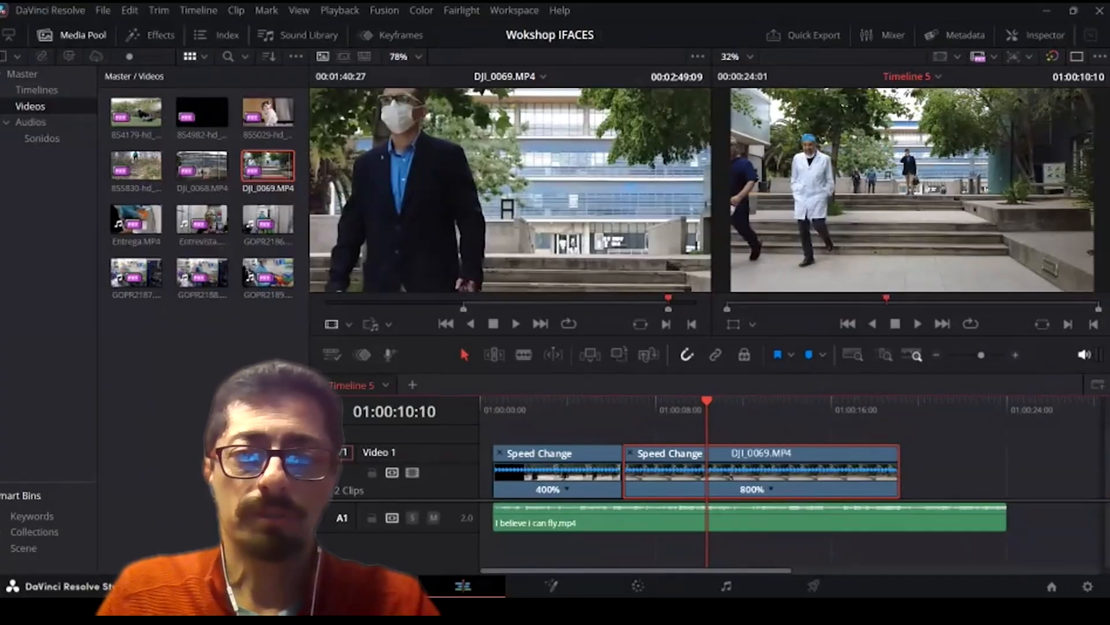
# Step: Enlarge the timeline area, play from the start, and split the Bajar escaleras clip at 01:00:03:10
pyautogui.moveTo(706, 338); pyautogui.dragTo(679, 325)
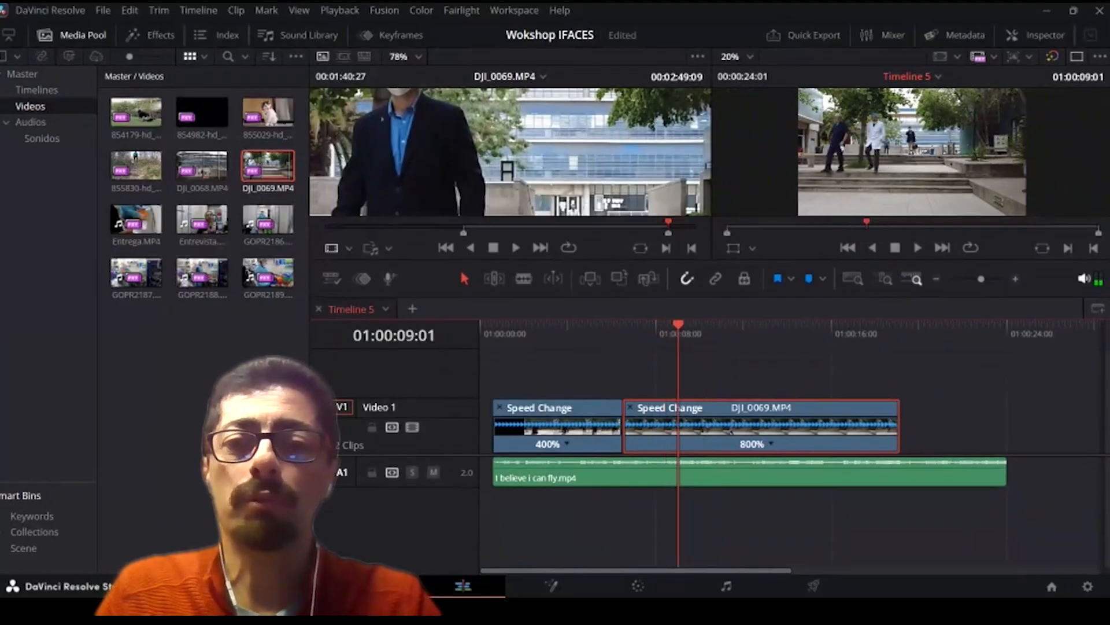
pyautogui.press('Home')
pyautogui.press('space')
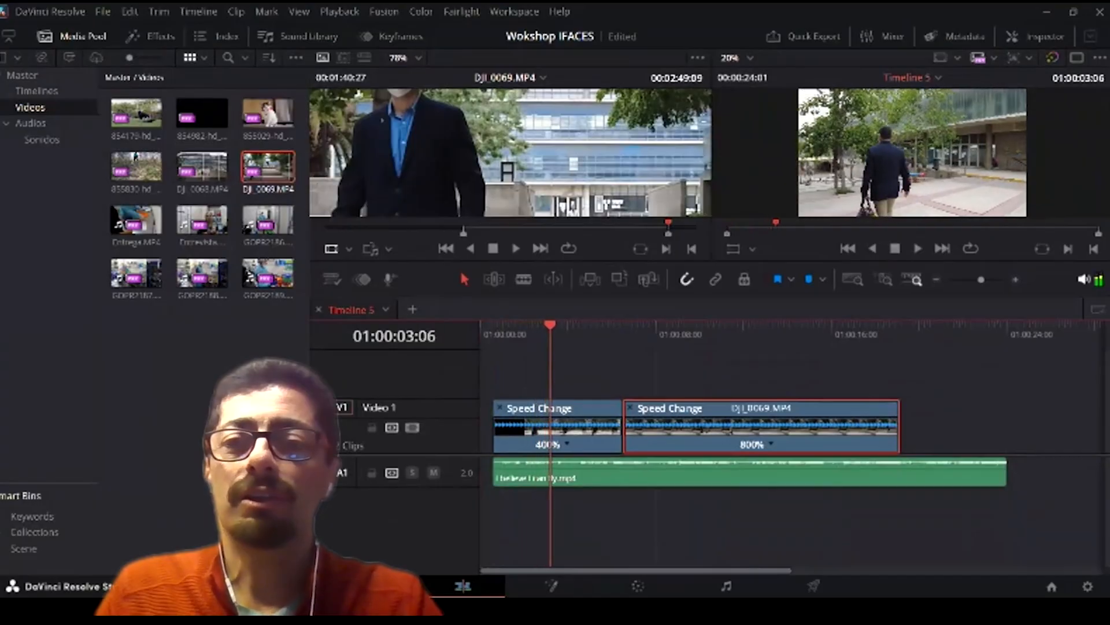
pyautogui.press('space')
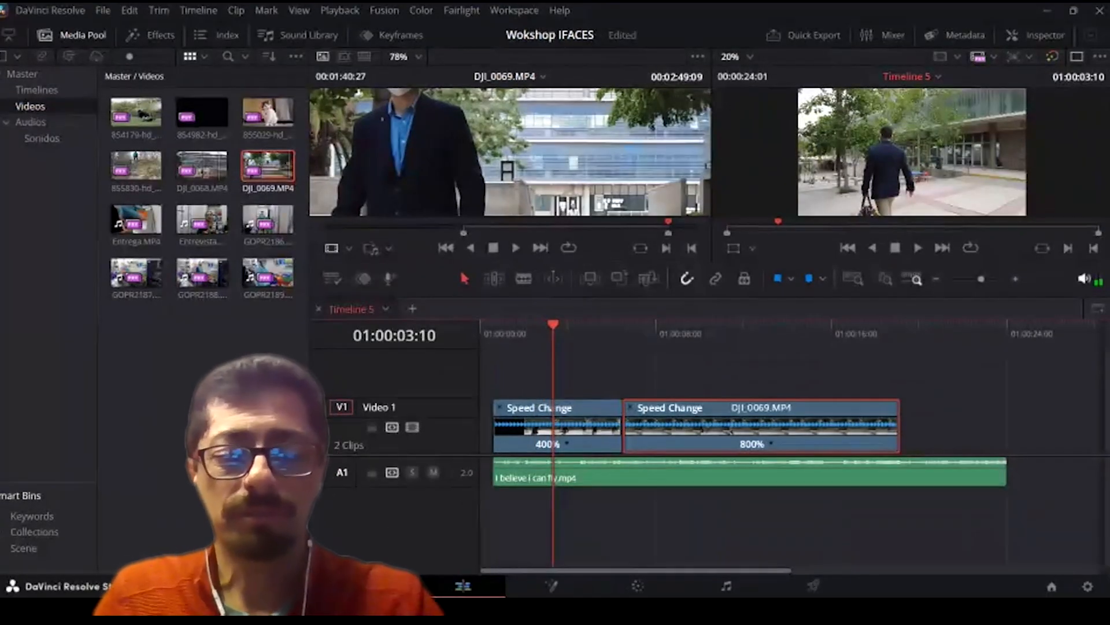
pyautogui.press('b')
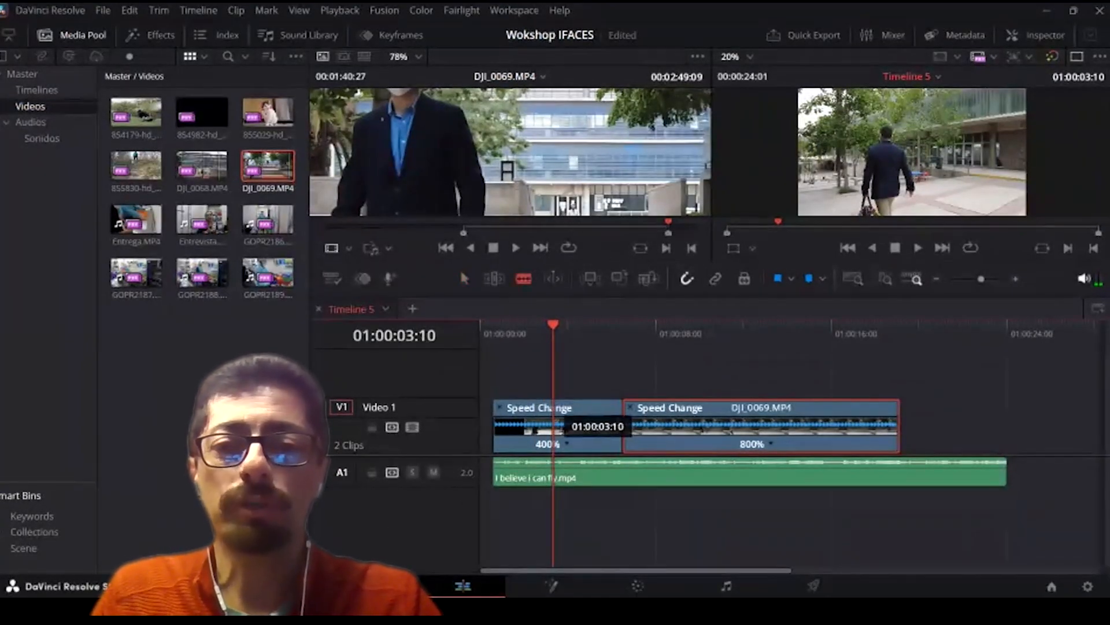
pyautogui.click(554, 426)
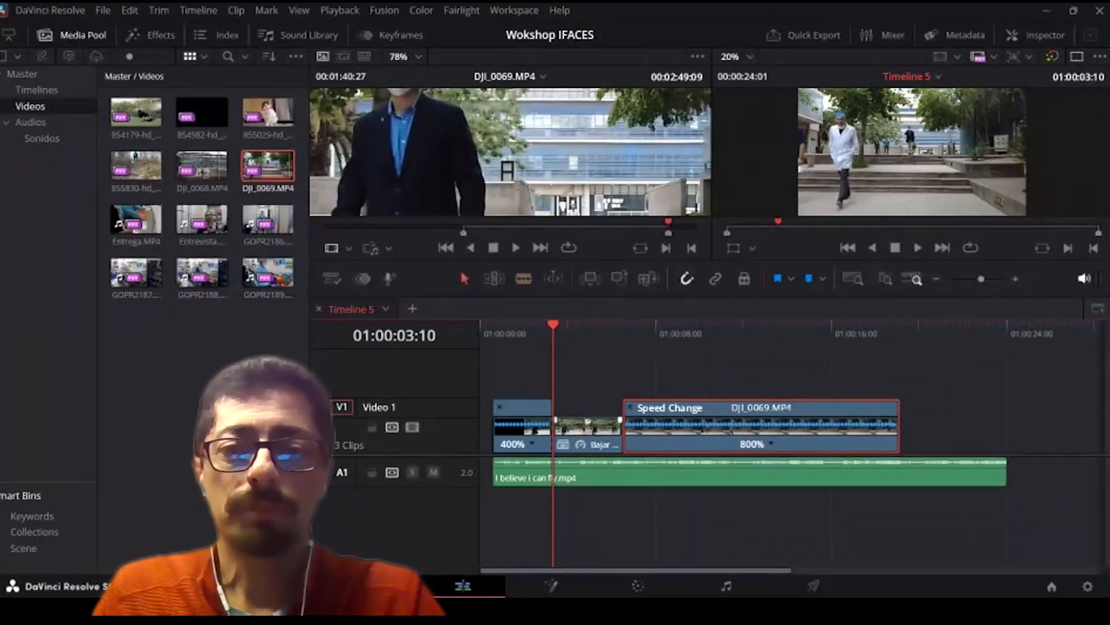
# Step: Move the split-off Bajar escaleras segment behind the DJI_0069.MP4 clip and close the gaps between the clips
pyautogui.moveTo(599, 423); pyautogui.dragTo(945, 434)
pyautogui.moveTo(836, 426); pyautogui.dragTo(767, 426)
pyautogui.moveTo(936, 428); pyautogui.dragTo(864, 428)
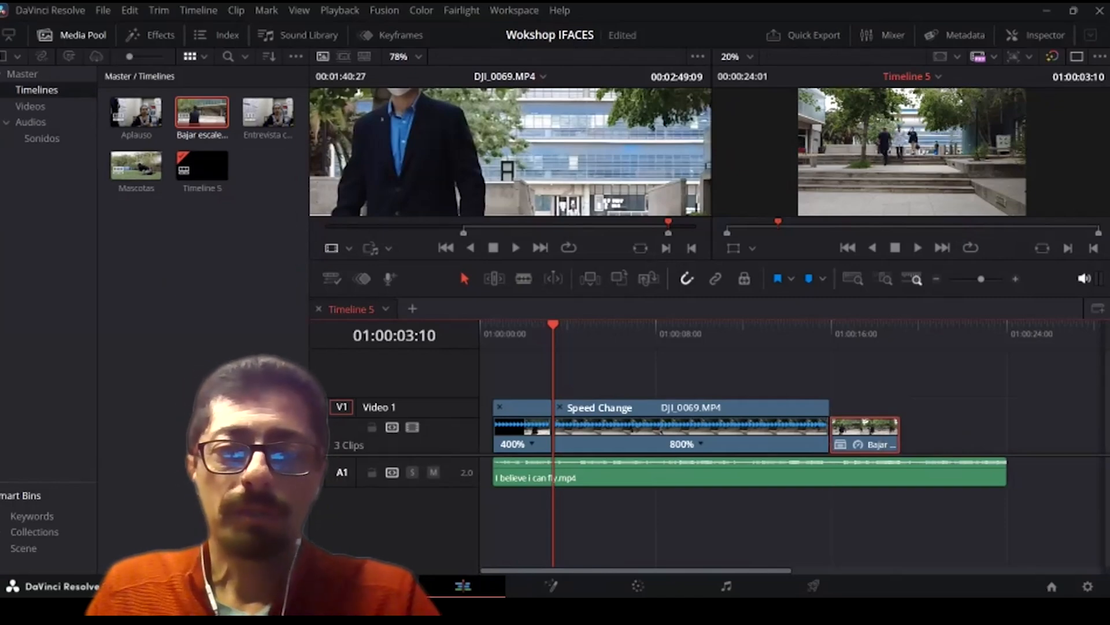
# Step: Enlarge the viewers and play the rearranged timeline from the first clip at 01:00:00:18
pyautogui.moveTo(552, 325); pyautogui.dragTo(494, 325)
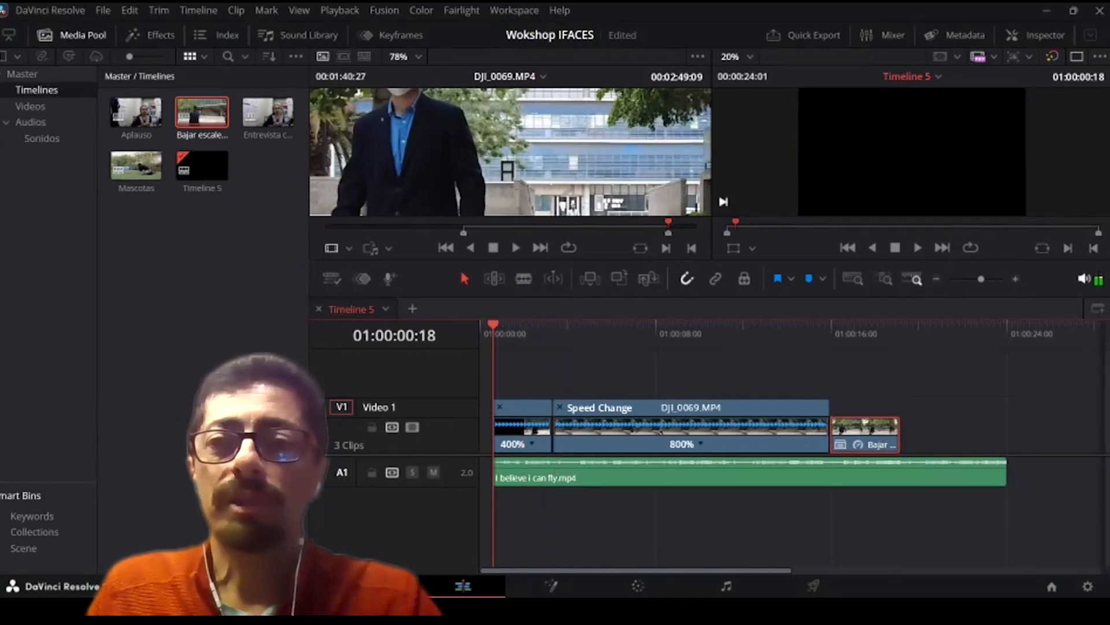
pyautogui.rightClick(577, 426)
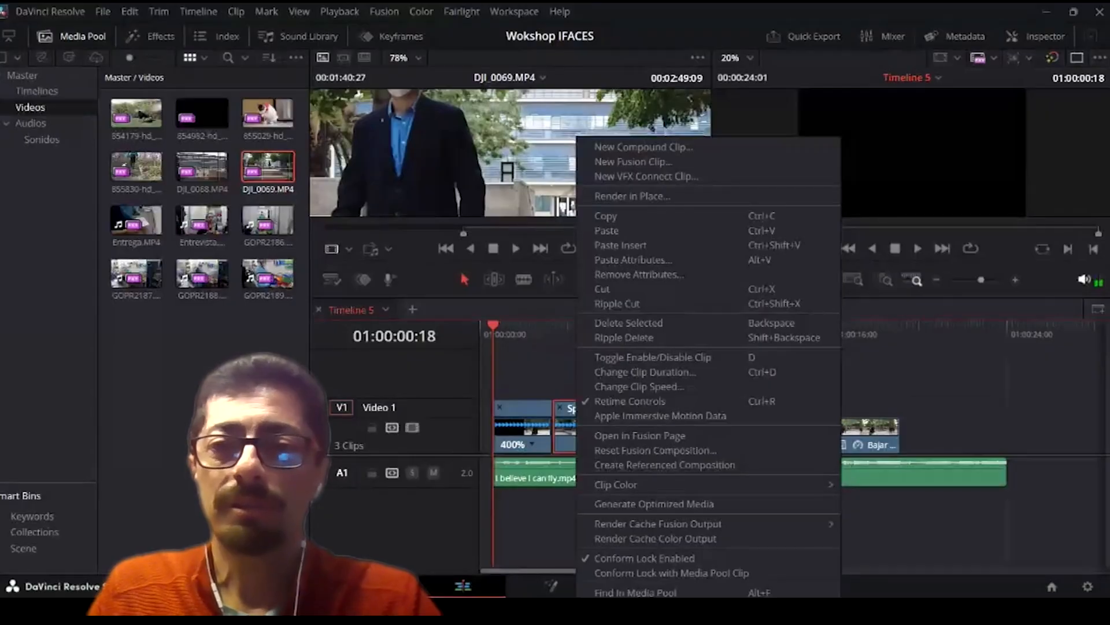
pyautogui.press('Escape')
pyautogui.moveTo(577, 263); pyautogui.dragTo(577, 376)
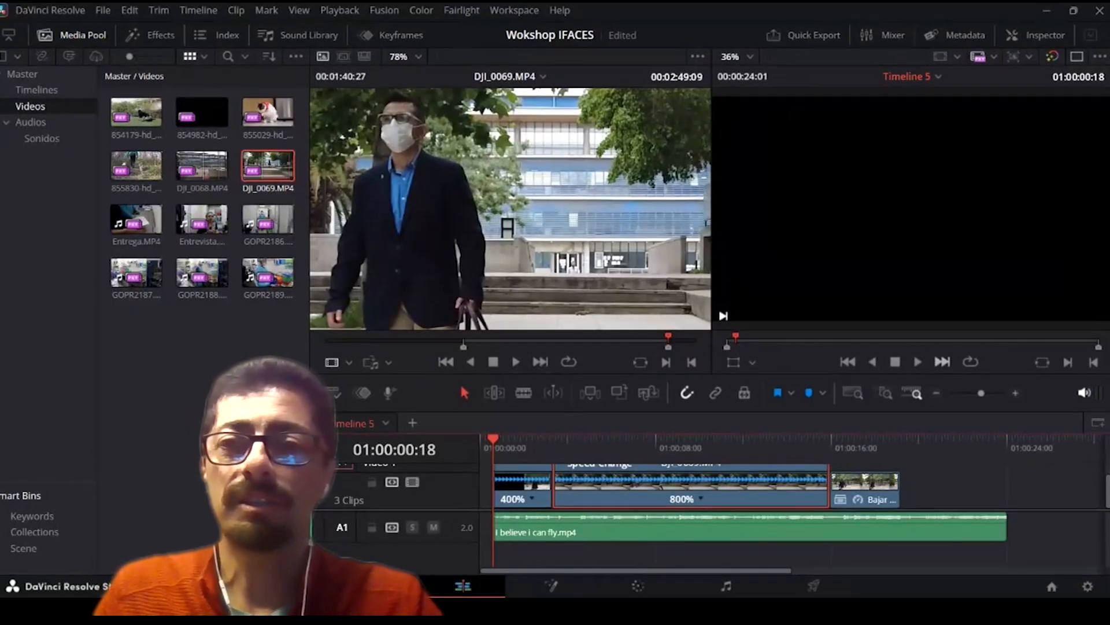
pyautogui.press('space')
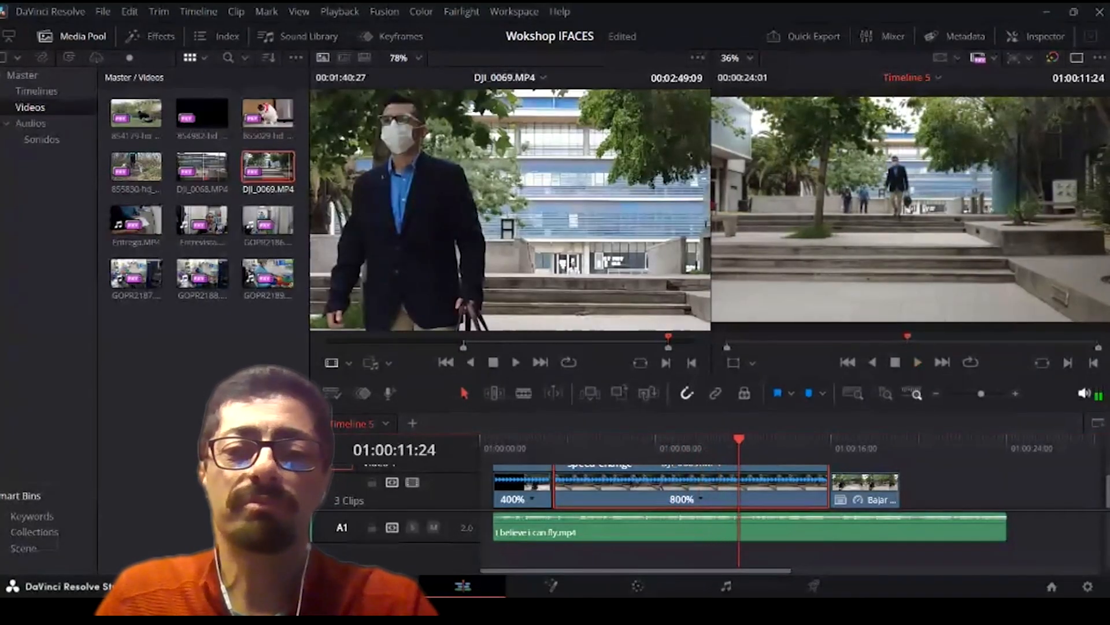
# Step: Shorten the 800% DJI_0069.MP4 clip from its start, keep it against the first clip ending at 01:00:07:15, and play the timeline
pyautogui.moveTo(555, 488); pyautogui.dragTo(595, 488)
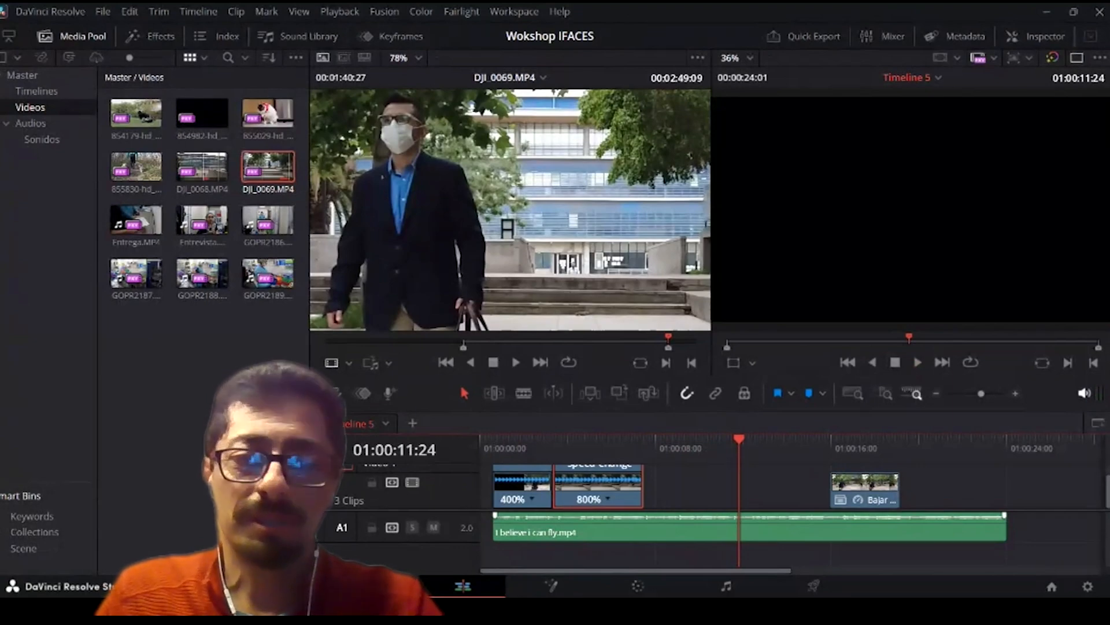
pyautogui.moveTo(738, 440); pyautogui.dragTo(493, 439)
pyautogui.press('space')
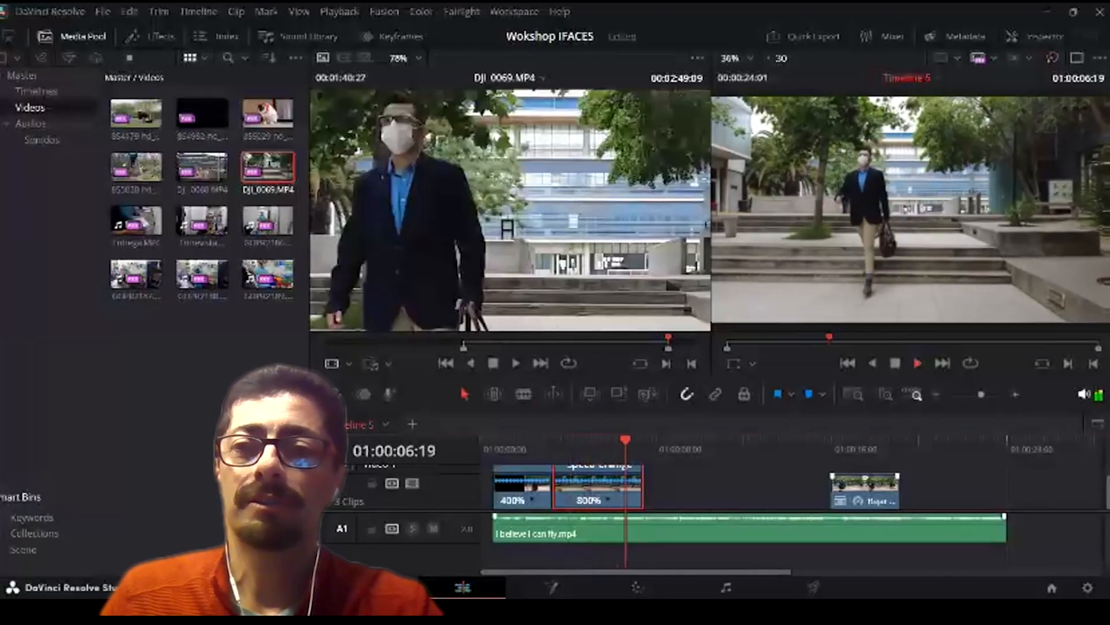
# Step: Move the leftover Bajar escaleras segment against the DJI_0069.MP4 clip and delete it
pyautogui.moveTo(864, 486); pyautogui.dragTo(680, 486)
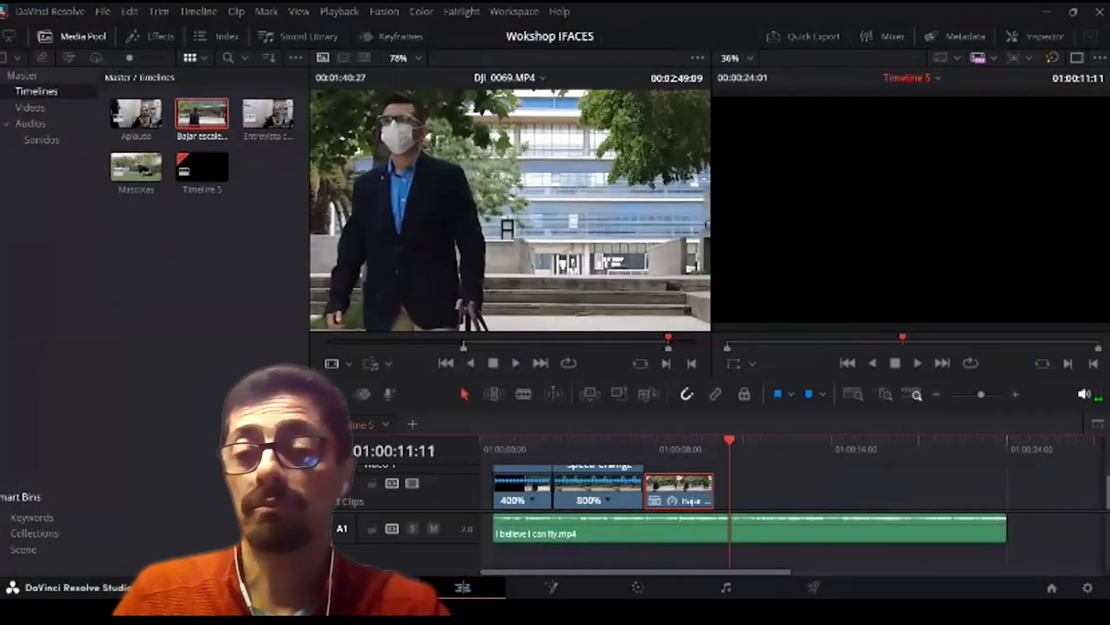
pyautogui.press('Delete')
# Step: Cut the I believe i can fly.mp4 music at 01:00:07:15, where the video ends, and delete the remainder
pyautogui.moveTo(729, 441); pyautogui.dragTo(644, 441)
pyautogui.click(682, 526)
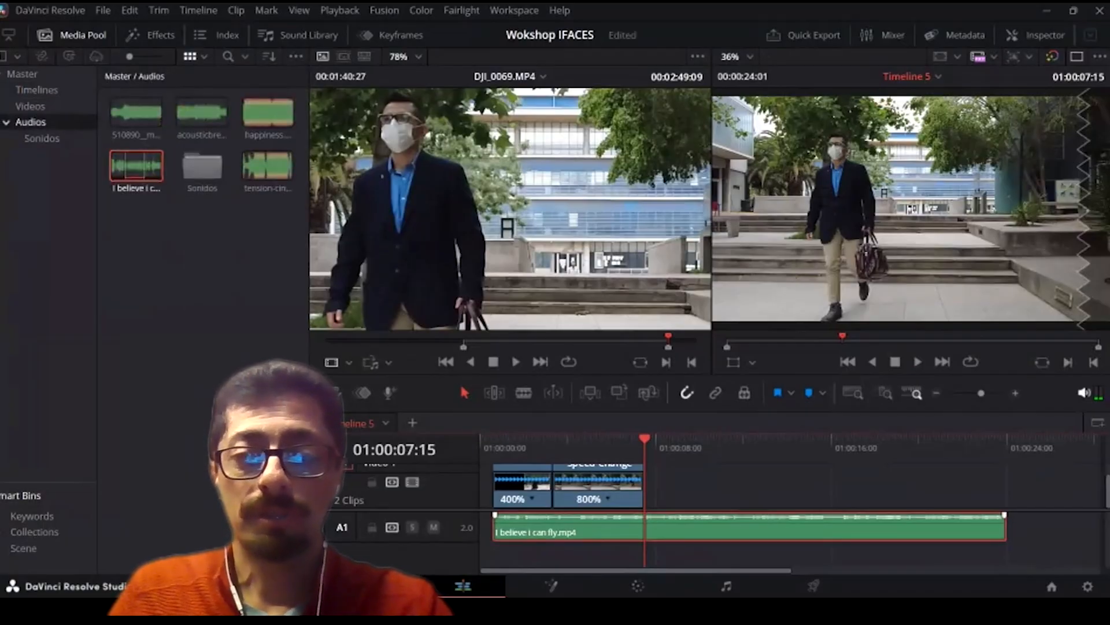
pyautogui.press('b')
pyautogui.click(645, 529)
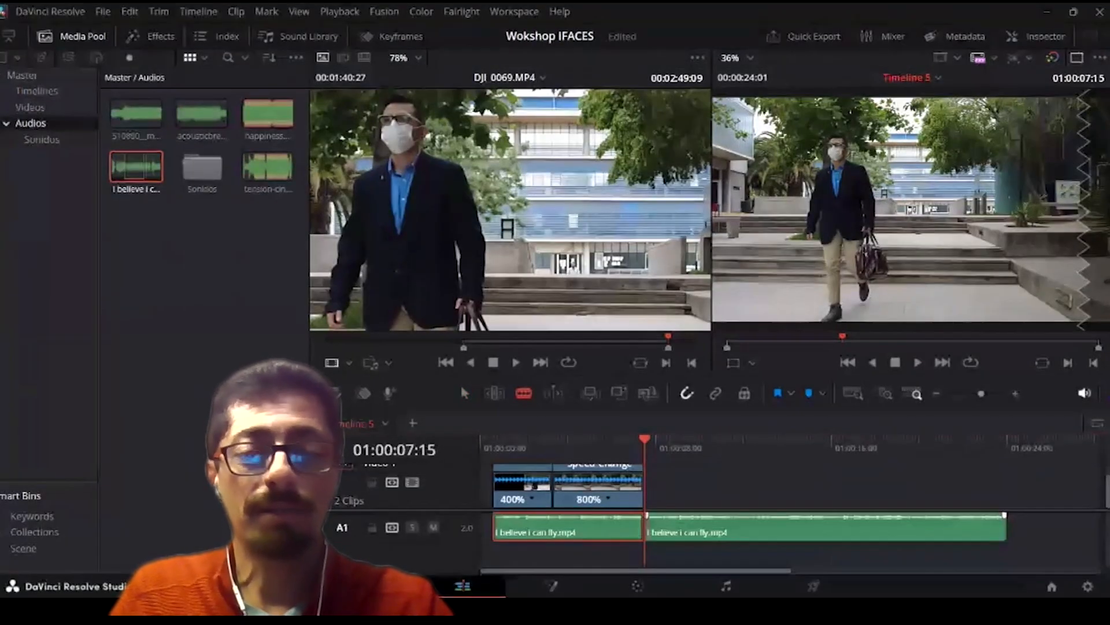
pyautogui.press('a')
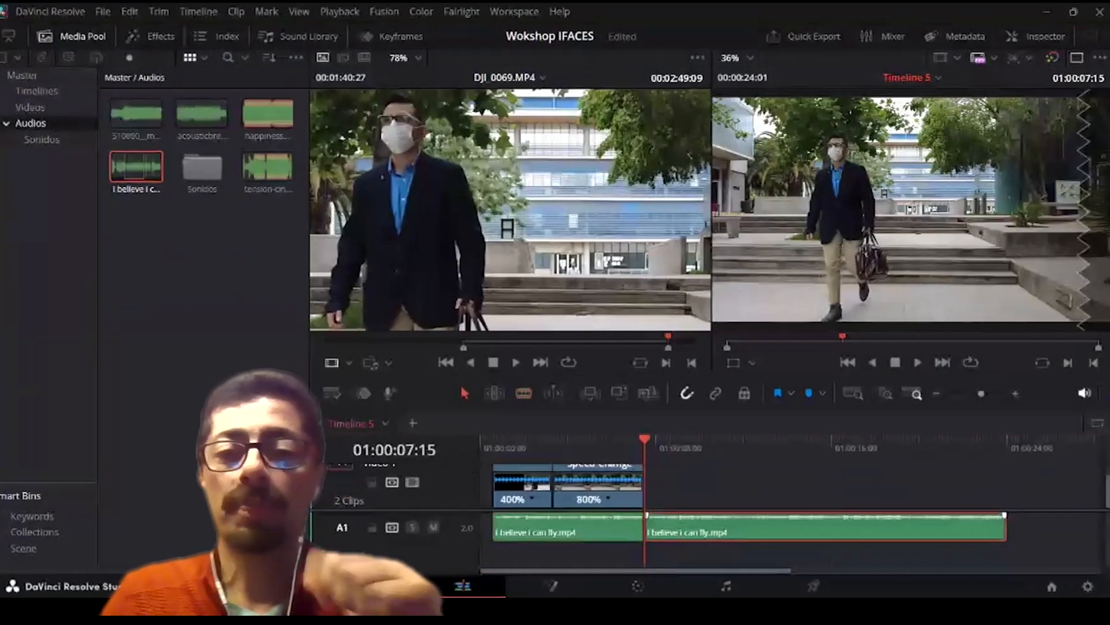
pyautogui.press('Delete')
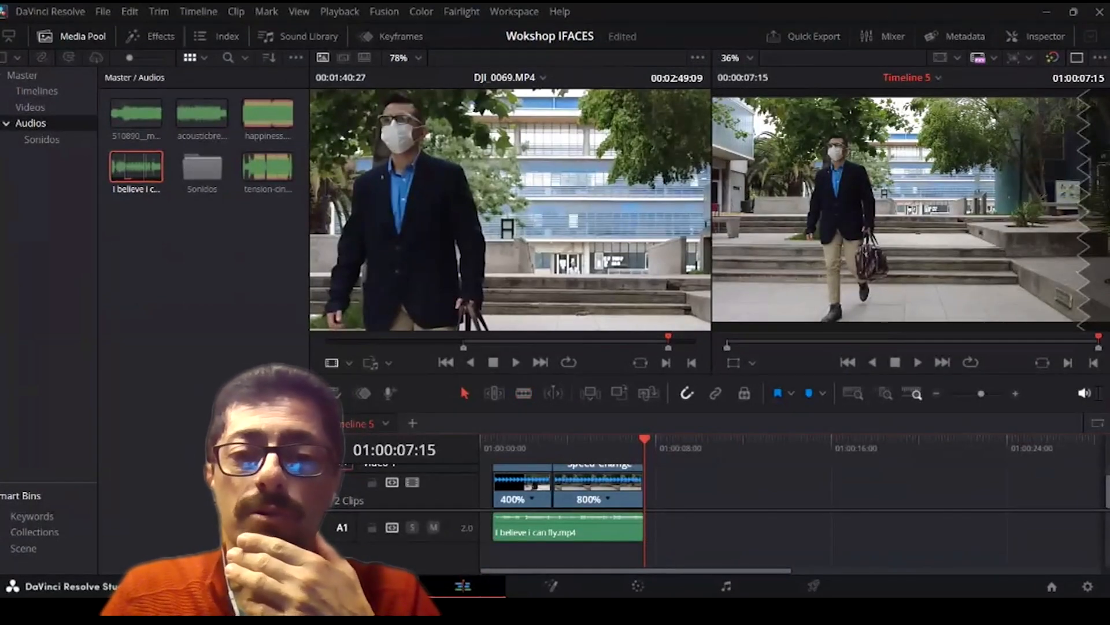
# Step: Locate DJI_0069.MP4 in the media bins and play the trimmed sequence from the first clip at 01:00:00:18
pyautogui.hotkey('alt', 'f')
pyautogui.moveTo(644, 440); pyautogui.dragTo(539, 440)
pyautogui.press('Up')
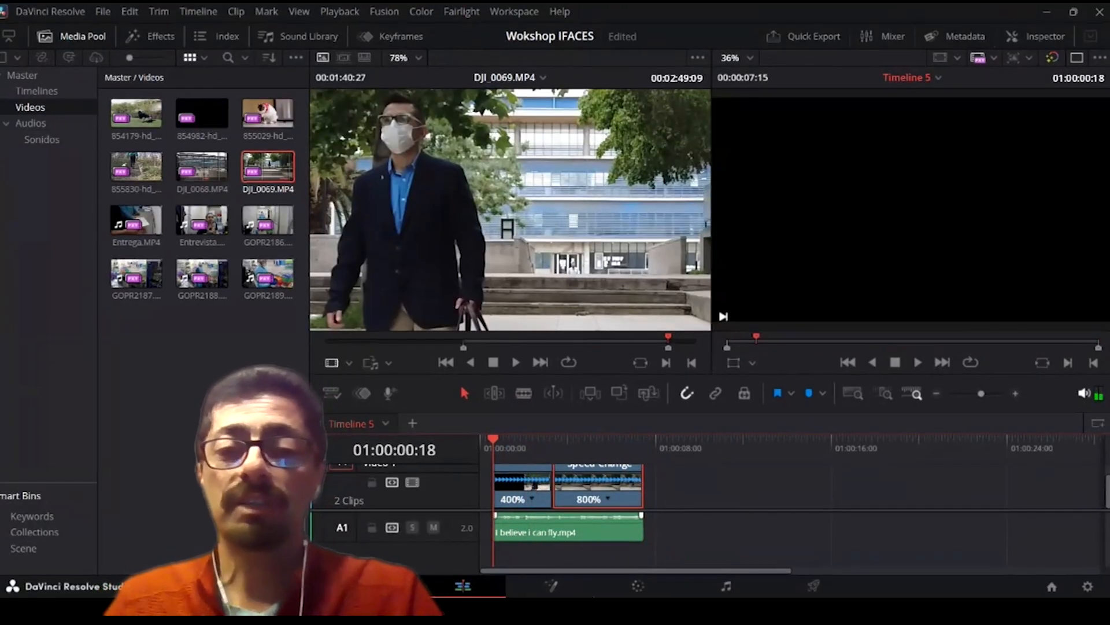
pyautogui.press('space')
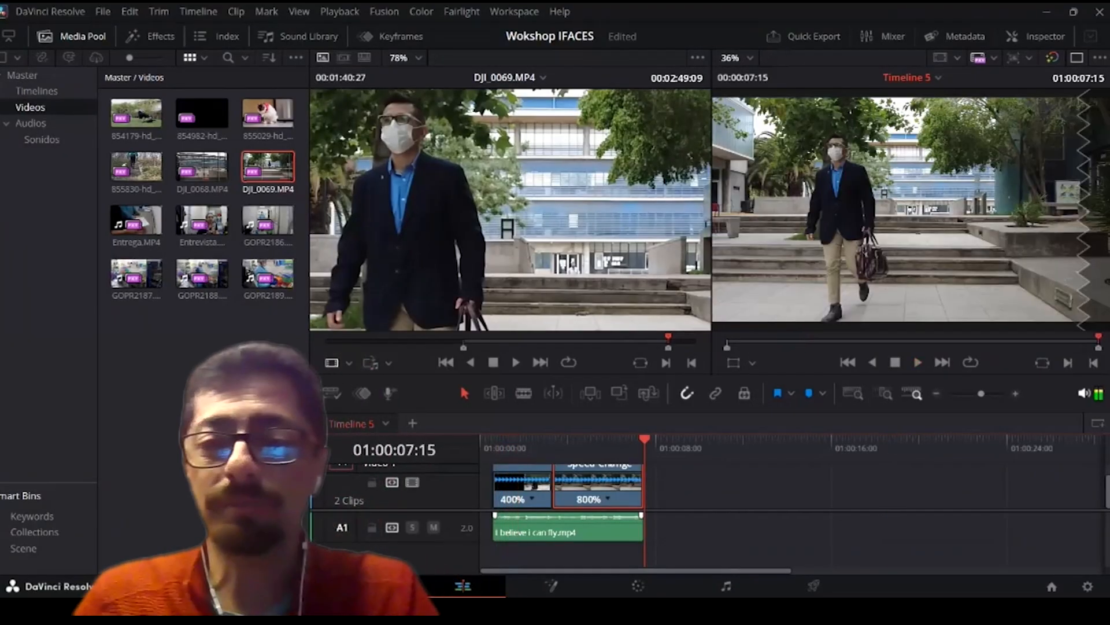
pyautogui.press('Up')
pyautogui.press('space')
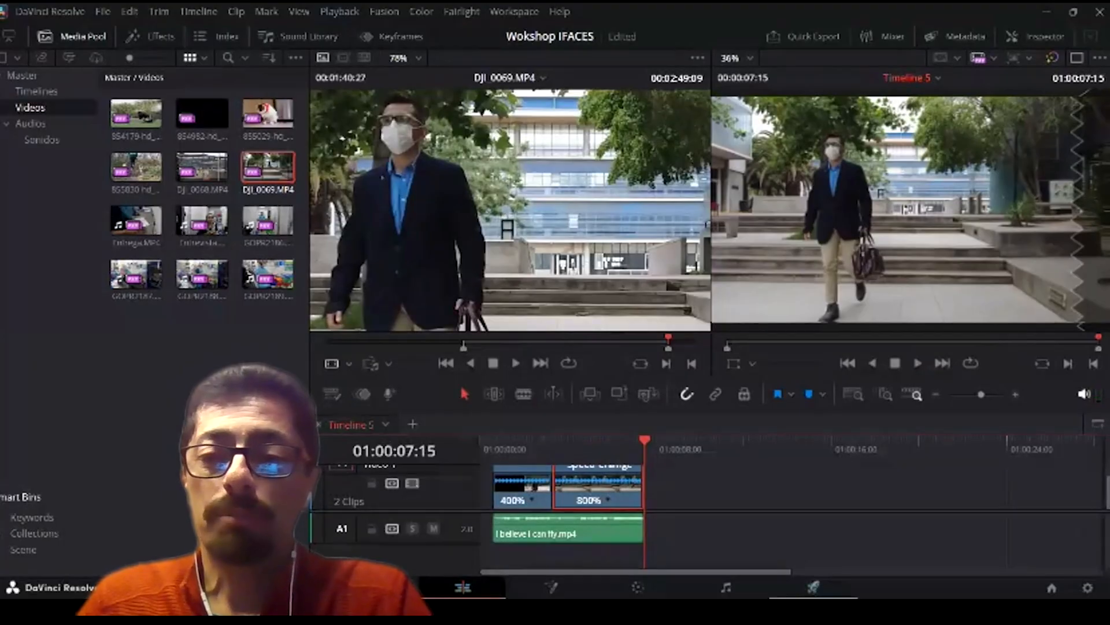
pyautogui.hscroll(5, 793, 504)
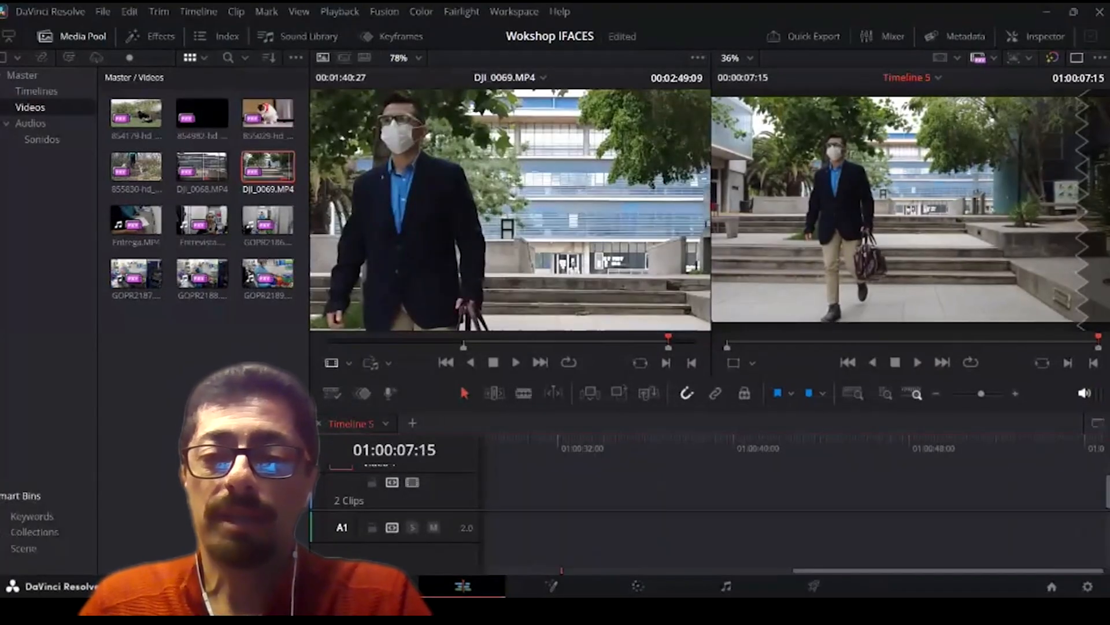
pyautogui.hscroll(-5, 793, 504)
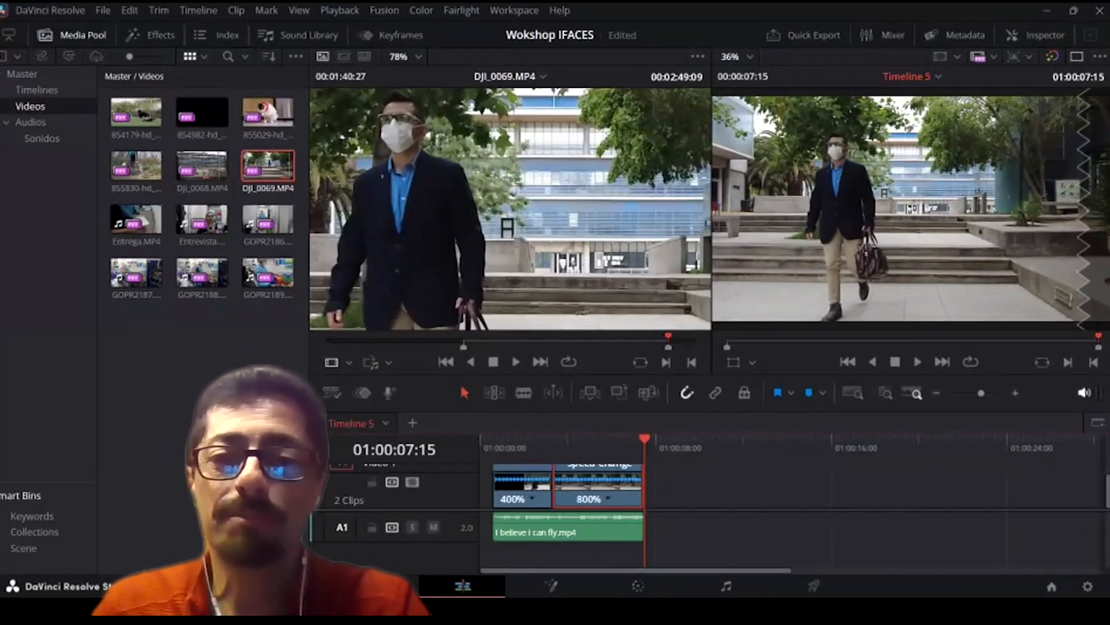
# Step: Enlarge the timeline area, move the music clip to 01:00:00:00 and extend its end to about 01:00:10:02
pyautogui.moveTo(567, 375); pyautogui.dragTo(567, 302)
pyautogui.click(567, 480)
pyautogui.moveTo(567, 480); pyautogui.dragTo(555, 480)
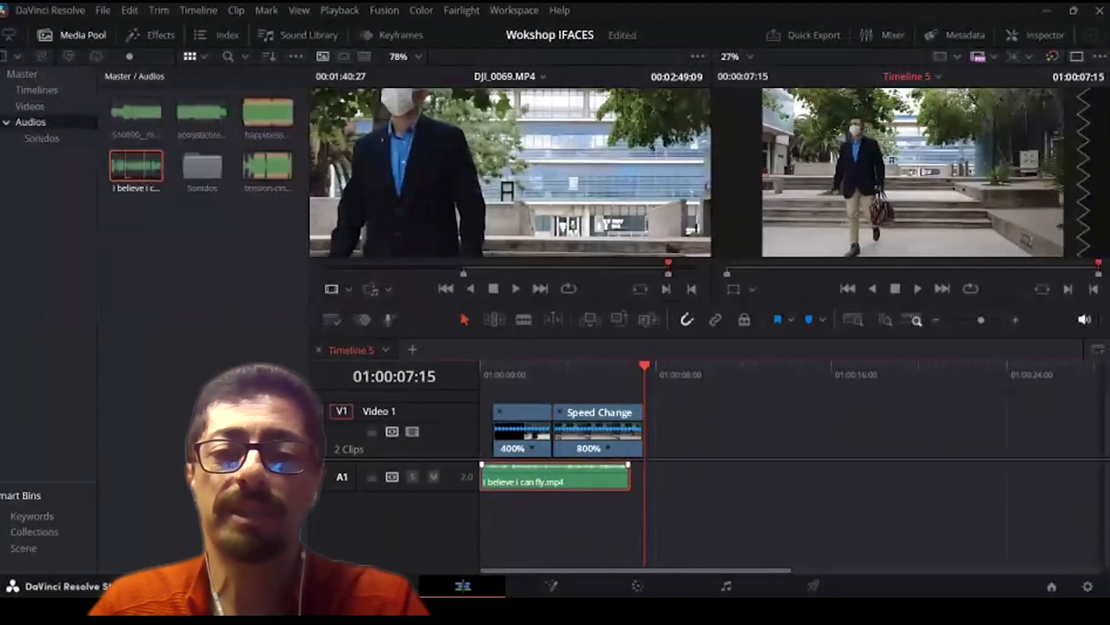
pyautogui.moveTo(628, 480); pyautogui.dragTo(703, 480)
pyautogui.moveTo(644, 365); pyautogui.dragTo(480, 365)
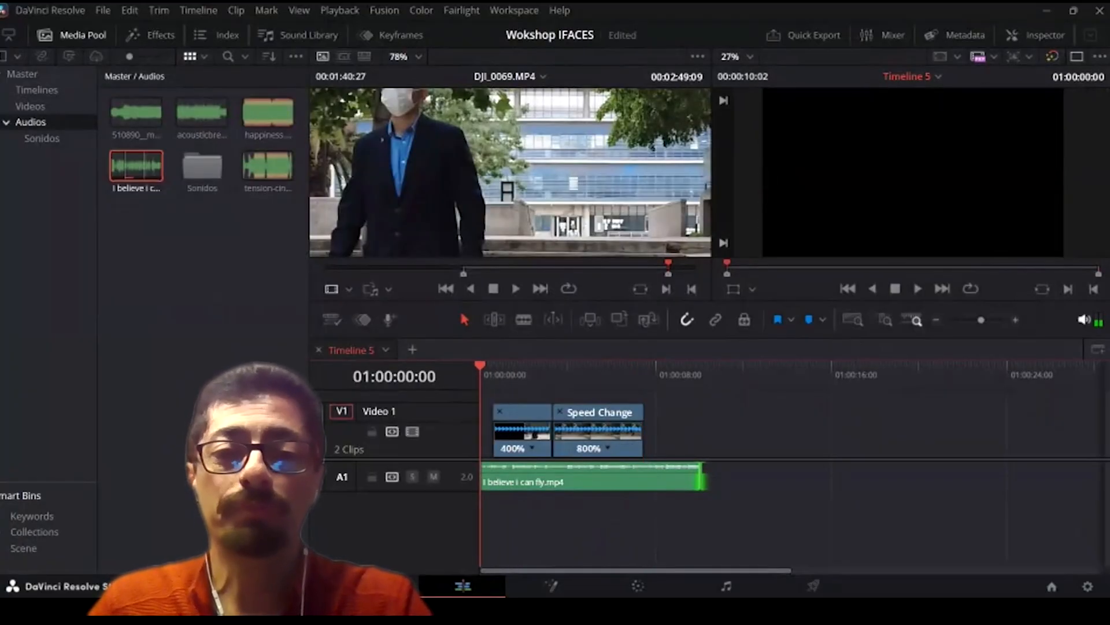
# Step: Hide the speed controls on the Bajar escaleras clip and add a short fade-in at its start
pyautogui.click(499, 411)
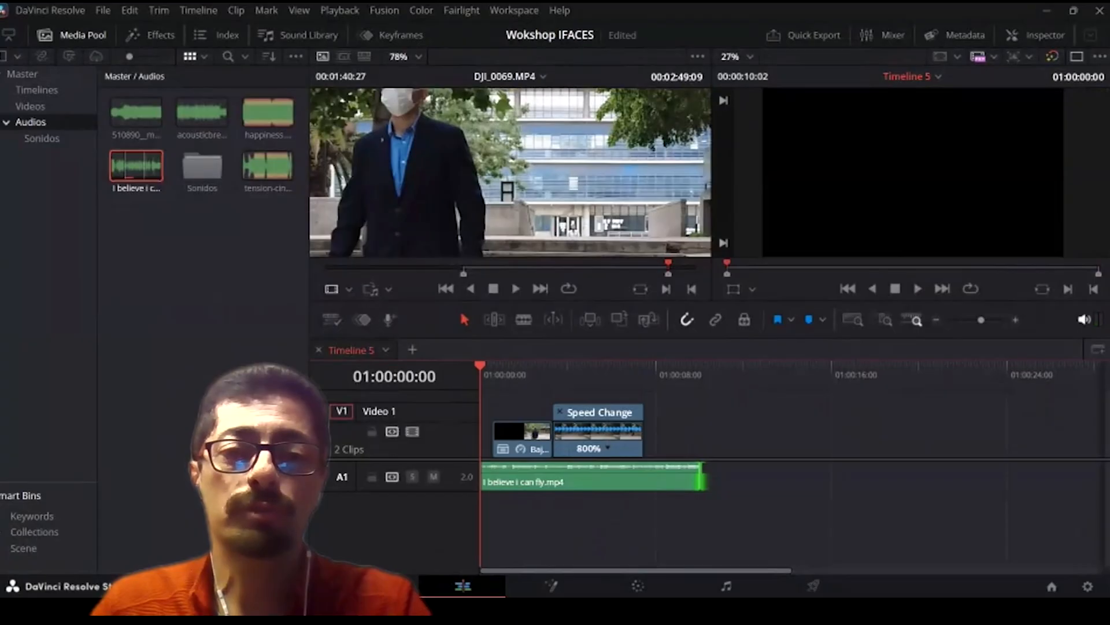
pyautogui.keyDown('shift'); pyautogui.scroll(2, 598, 430); pyautogui.keyUp('shift')
pyautogui.keyDown('shift'); pyautogui.scroll(-1, 598, 430); pyautogui.keyUp('shift')
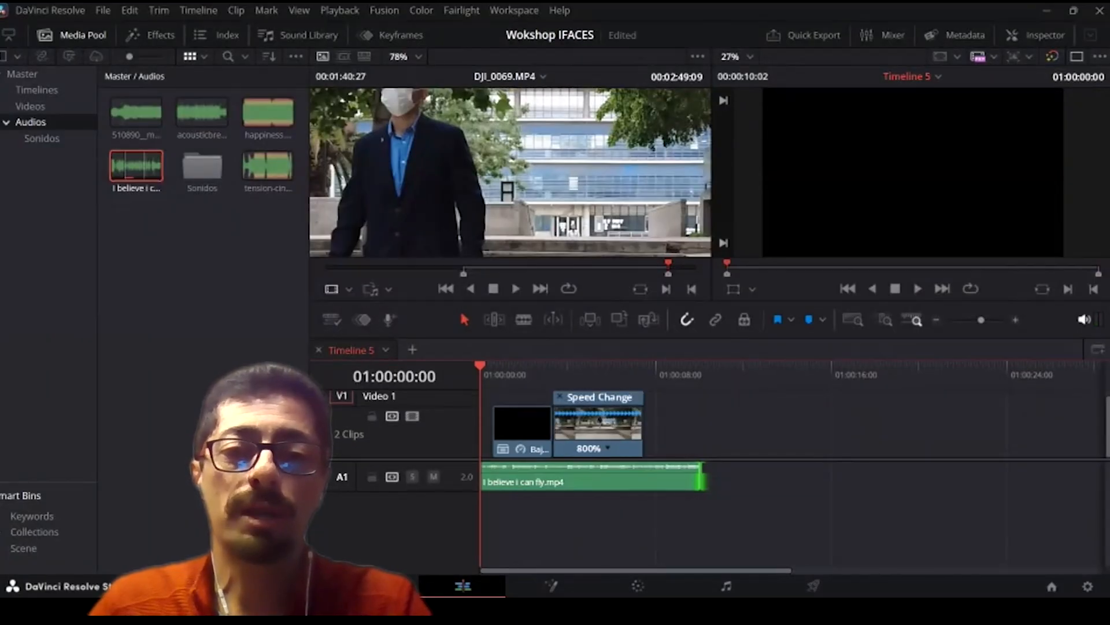
pyautogui.moveTo(507, 408); pyautogui.dragTo(513, 409)
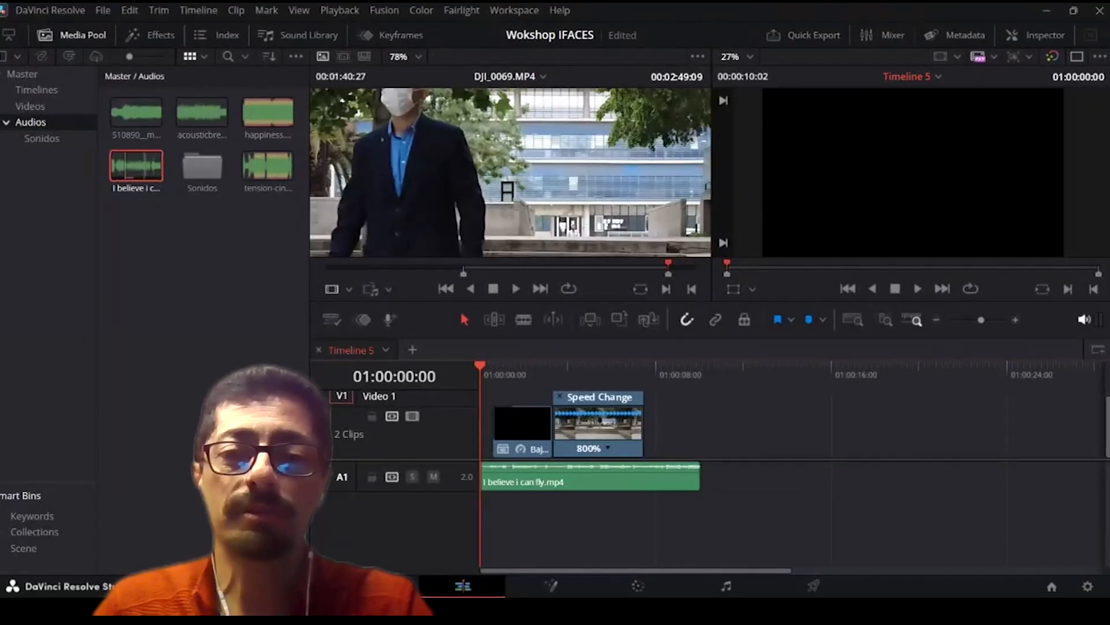
# Step: Hide the speed controls on the DJI_0069.MP4 clip and add a short fade-out at its end
pyautogui.click(30, 106)
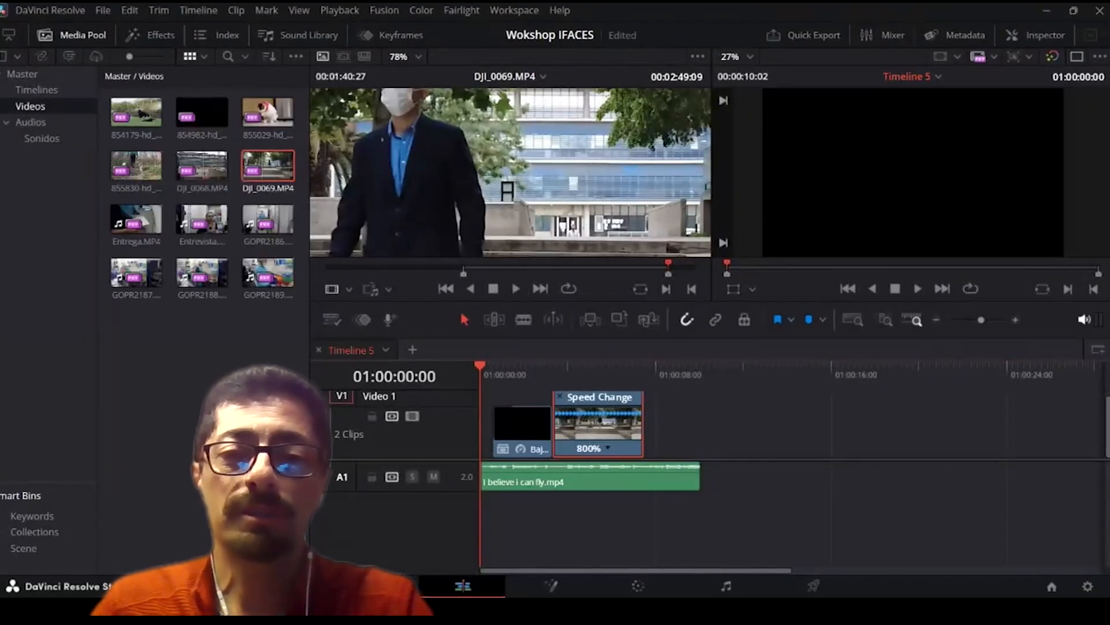
pyautogui.hotkey('ctrl', 'r')
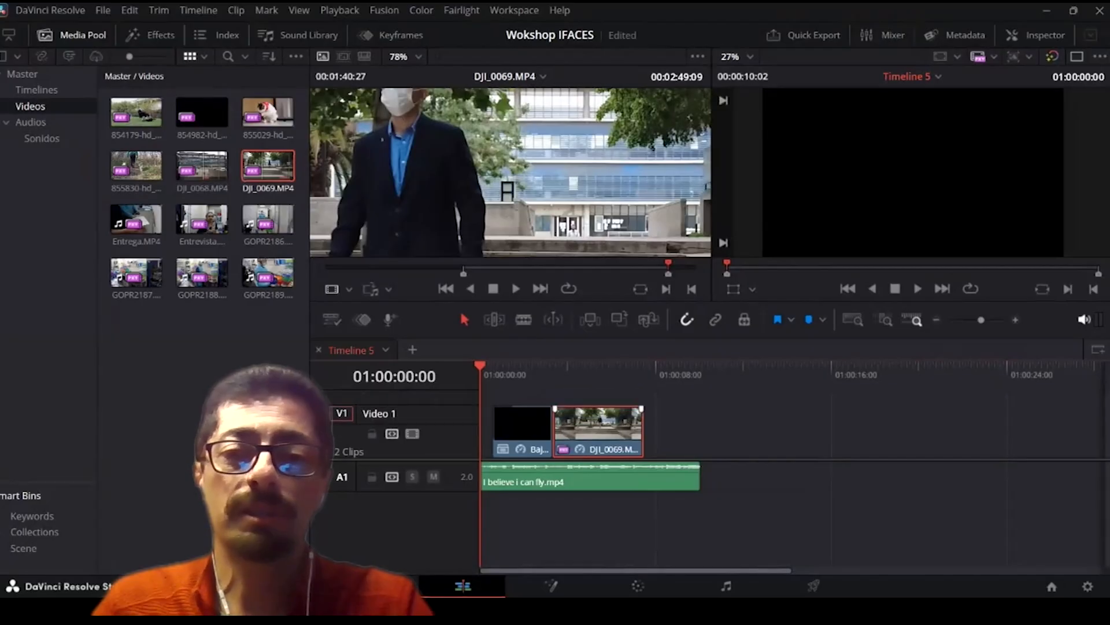
pyautogui.moveTo(628, 409); pyautogui.dragTo(622, 408)
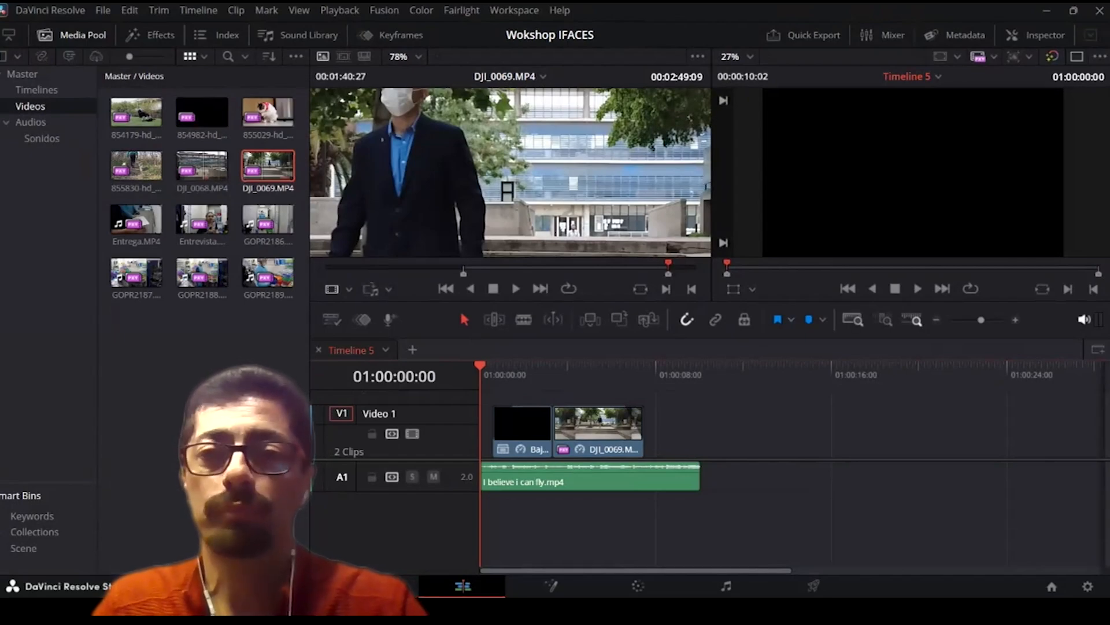
# Step: Play the sequence from 01:00:00:00 in the single viewer and return to the cut between the clips at 01:00:03:10
pyautogui.press('space')
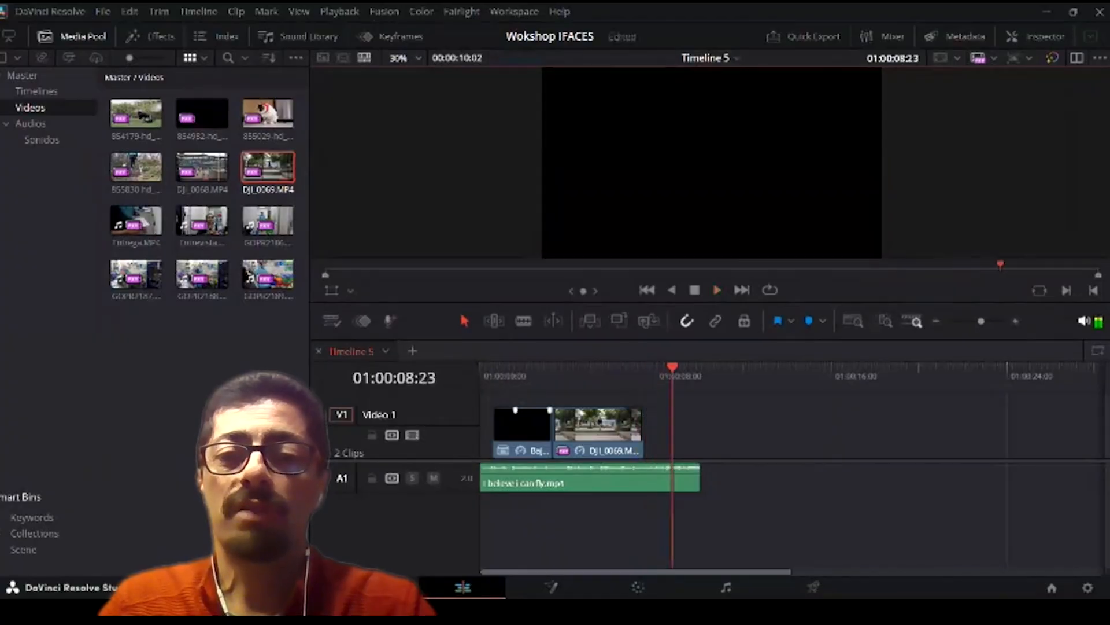
pyautogui.click(515, 410)
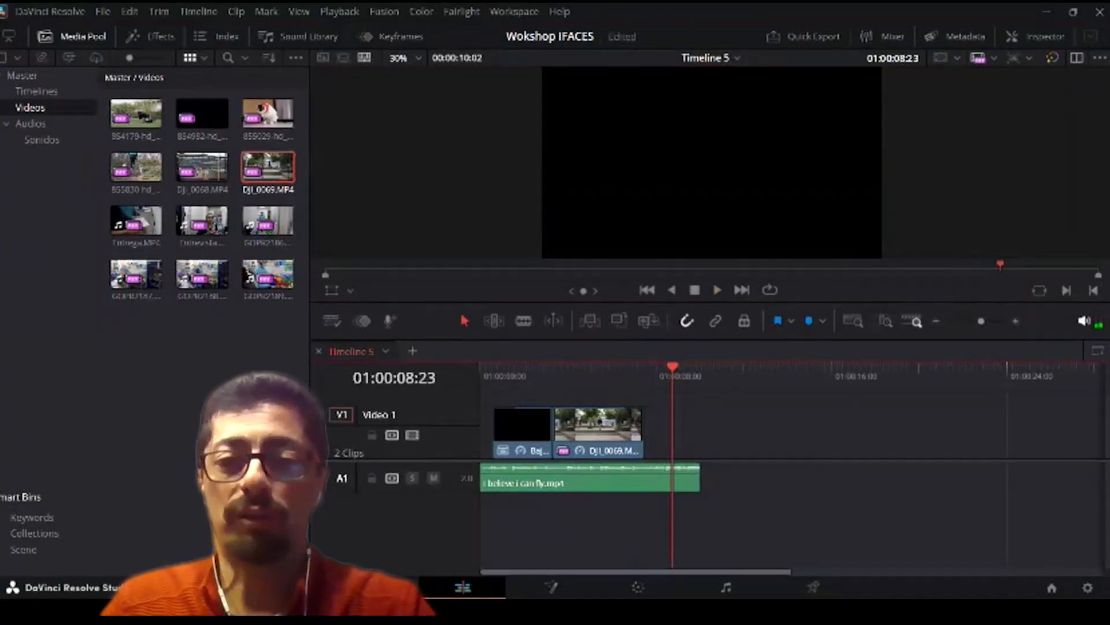
pyautogui.press('Up')
pyautogui.press('Up')
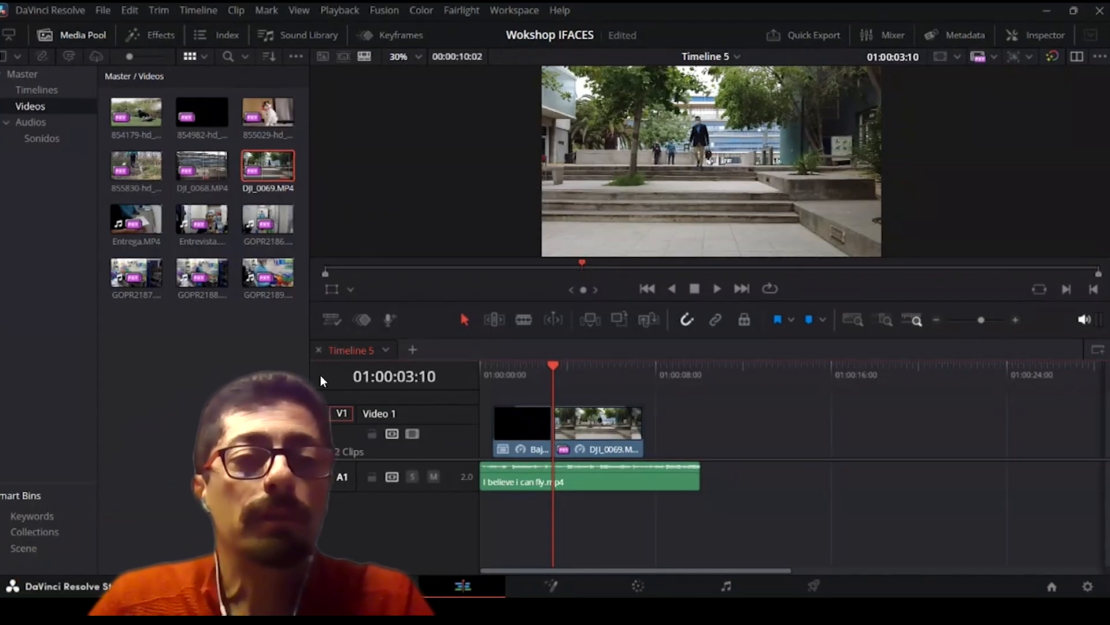
# Step: Close Timeline 5 and create a new timeline from the Entrevista corta timeline in the Timelines bin
pyautogui.click(318, 349)
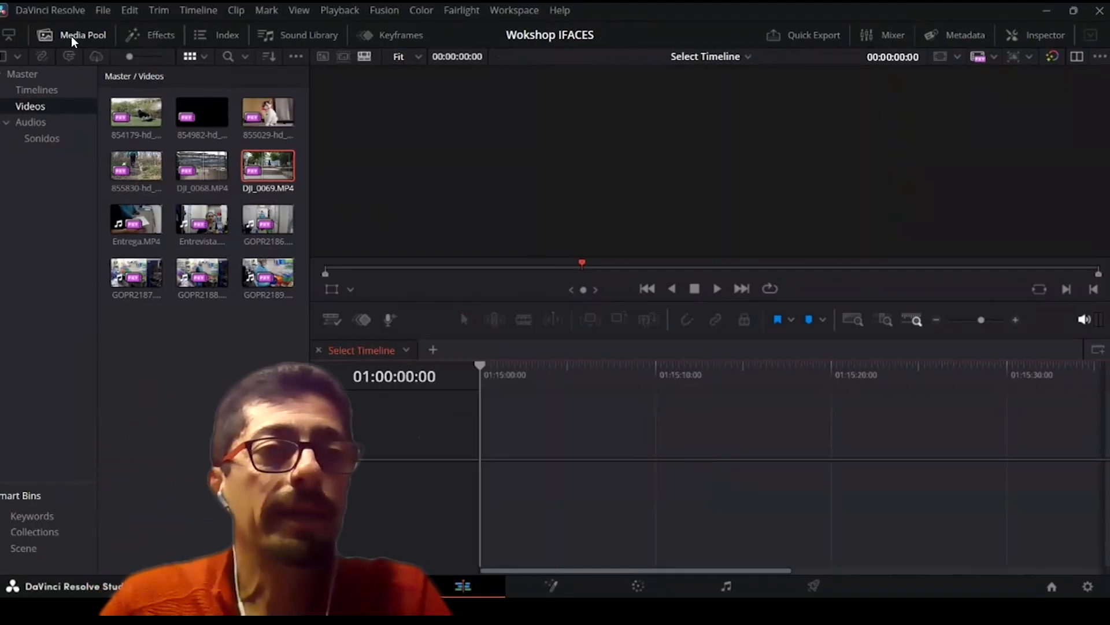
pyautogui.click(55, 91)
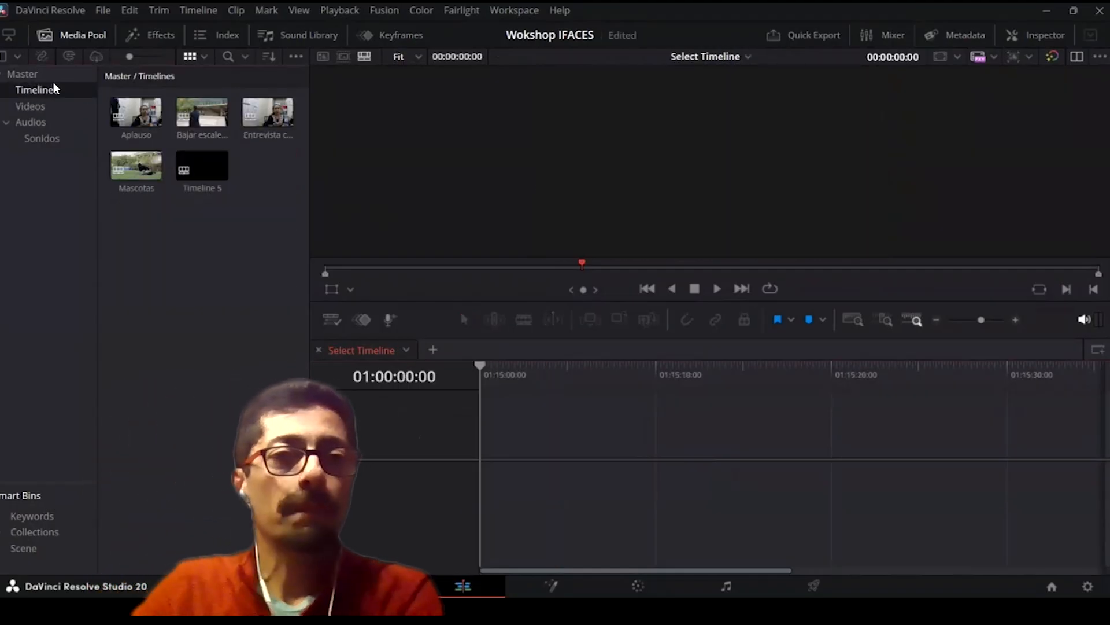
pyautogui.click(269, 113)
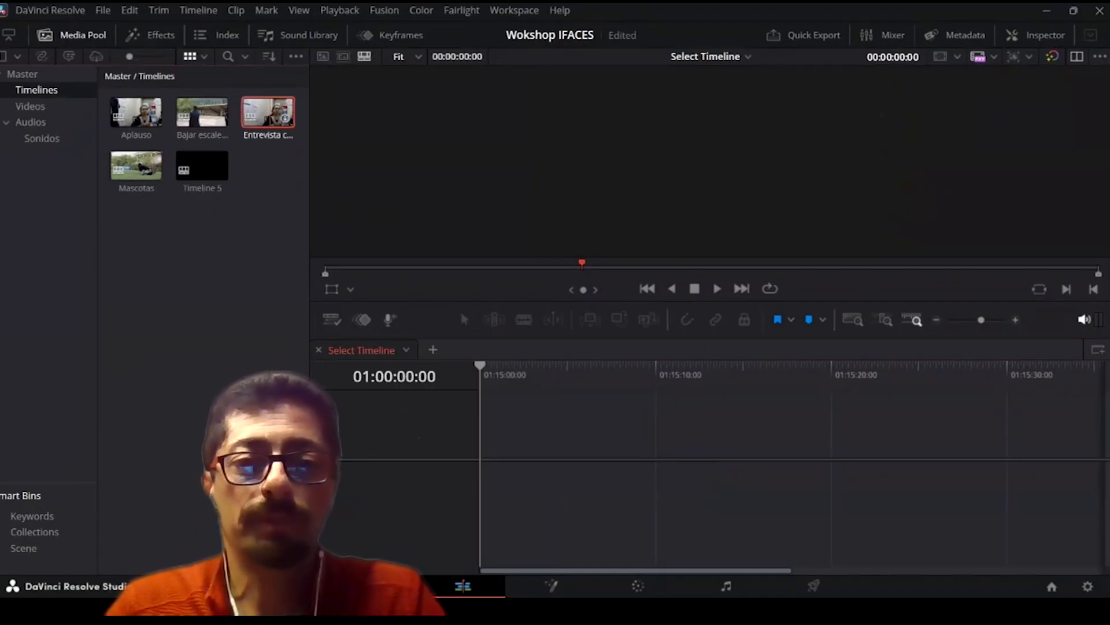
pyautogui.moveTo(269, 112); pyautogui.dragTo(653, 376)
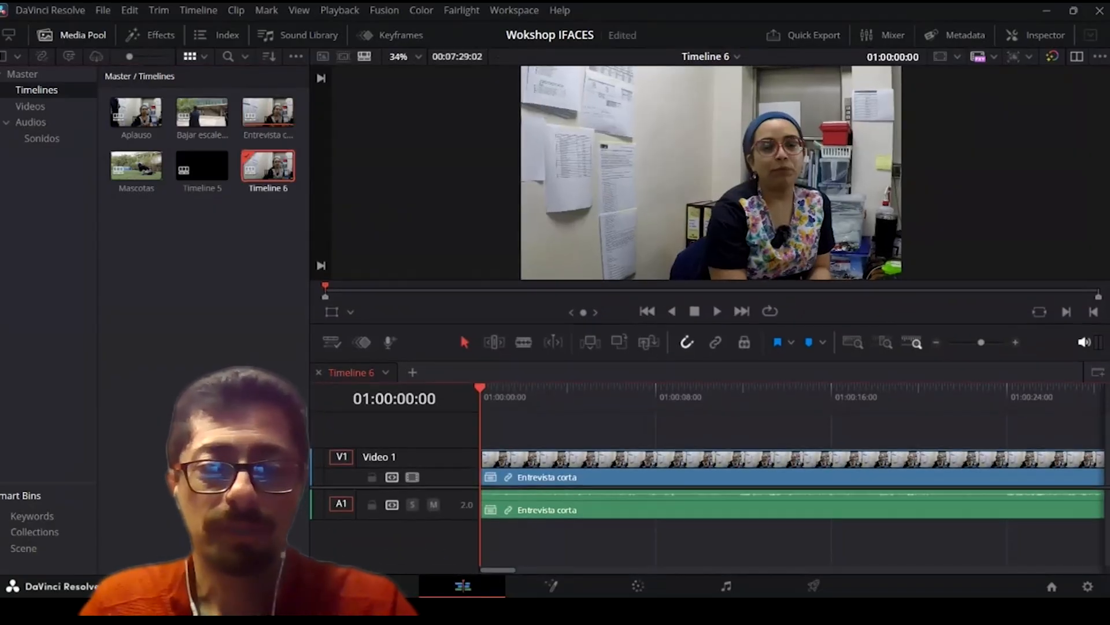
# Step: Heighten the audio track and, during playback, add markers at 01:00:10:13, 01:00:18:03, 01:00:22:14 and 01:00:33:04
pyautogui.moveTo(405, 519); pyautogui.dragTo(405, 561)
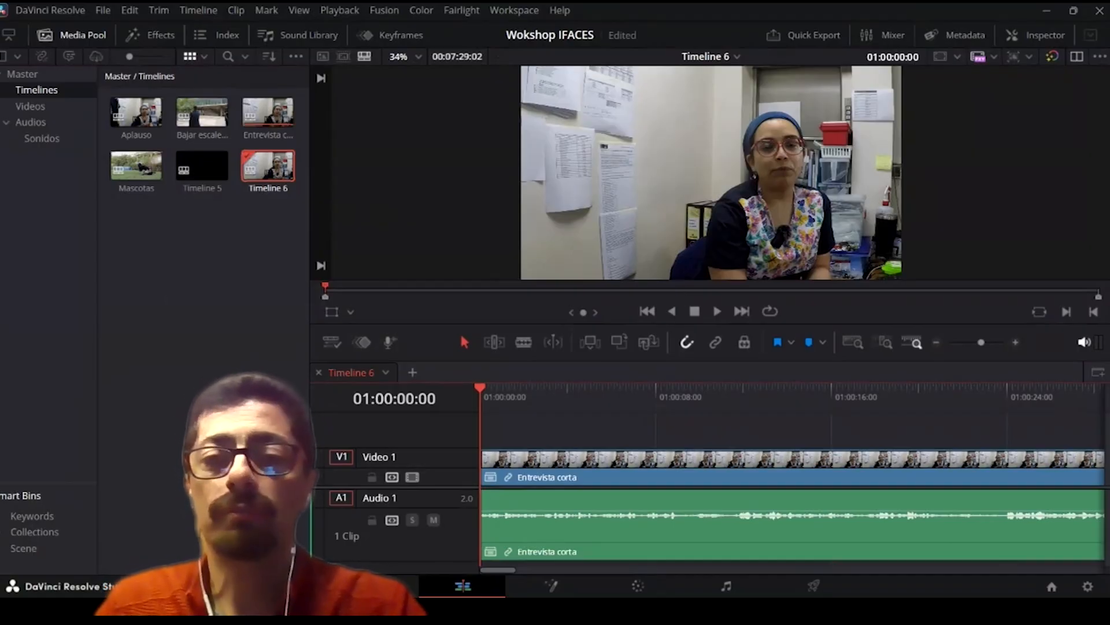
pyautogui.press('space')
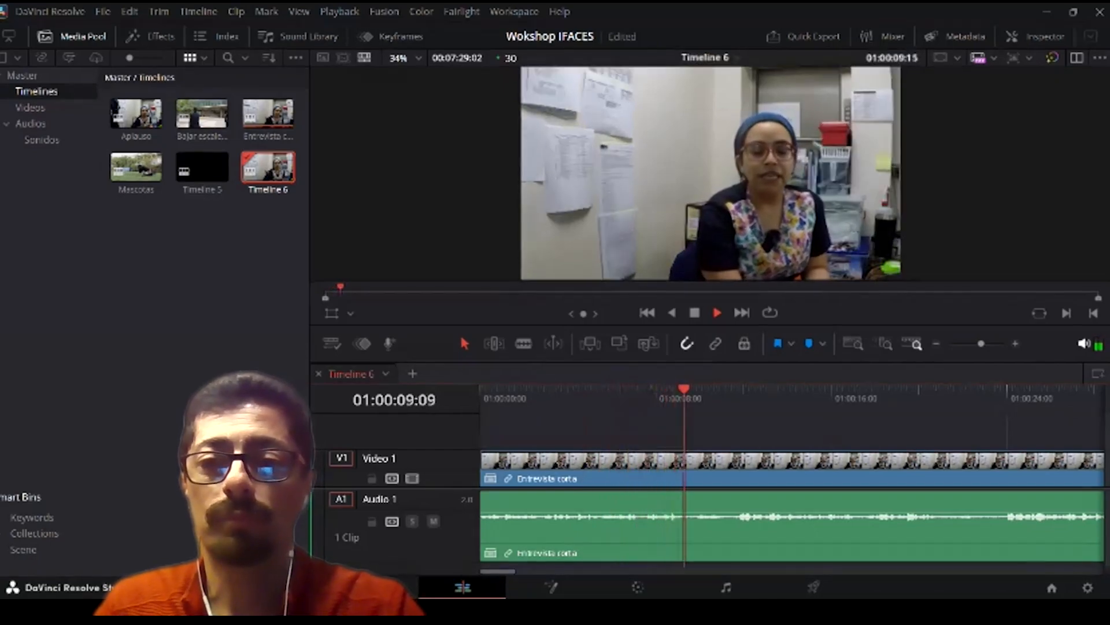
pyautogui.press('m')
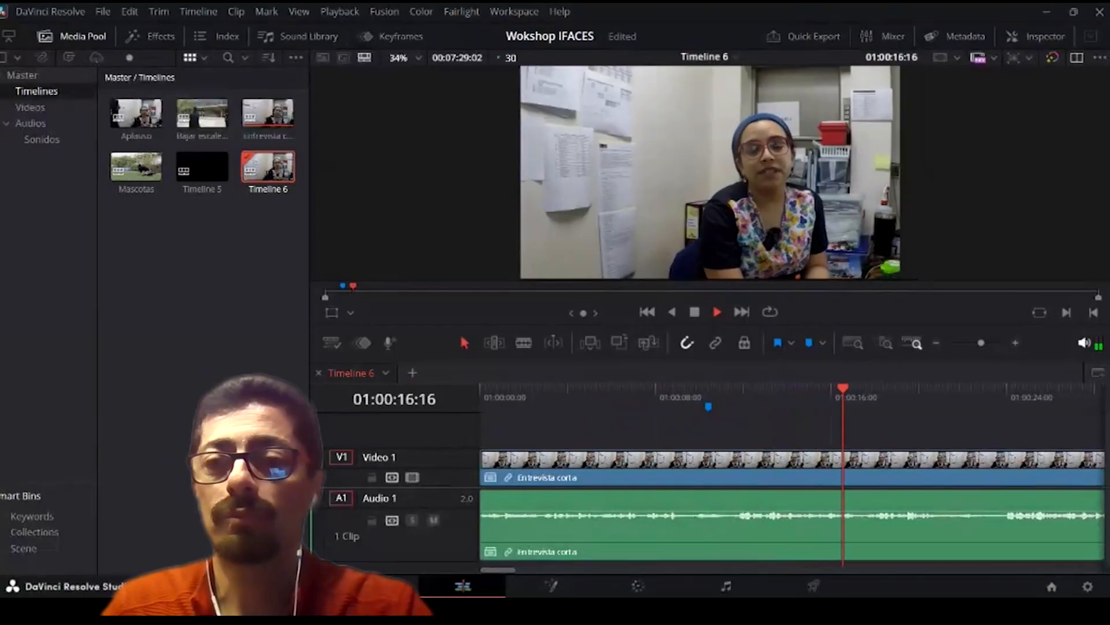
pyautogui.press('m')
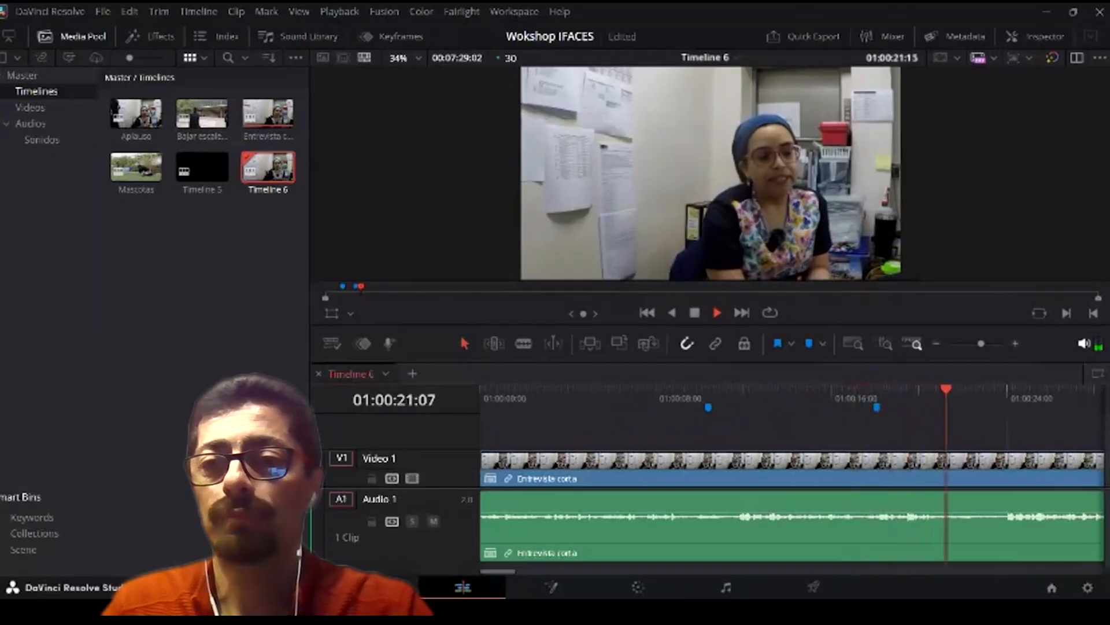
pyautogui.press('m')
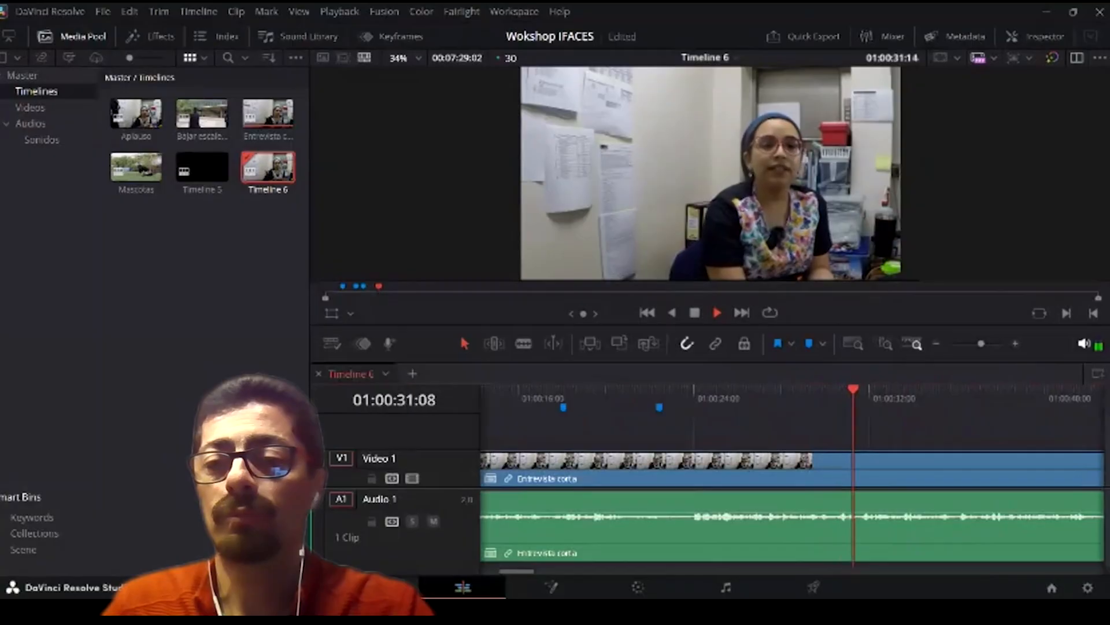
pyautogui.press('m')
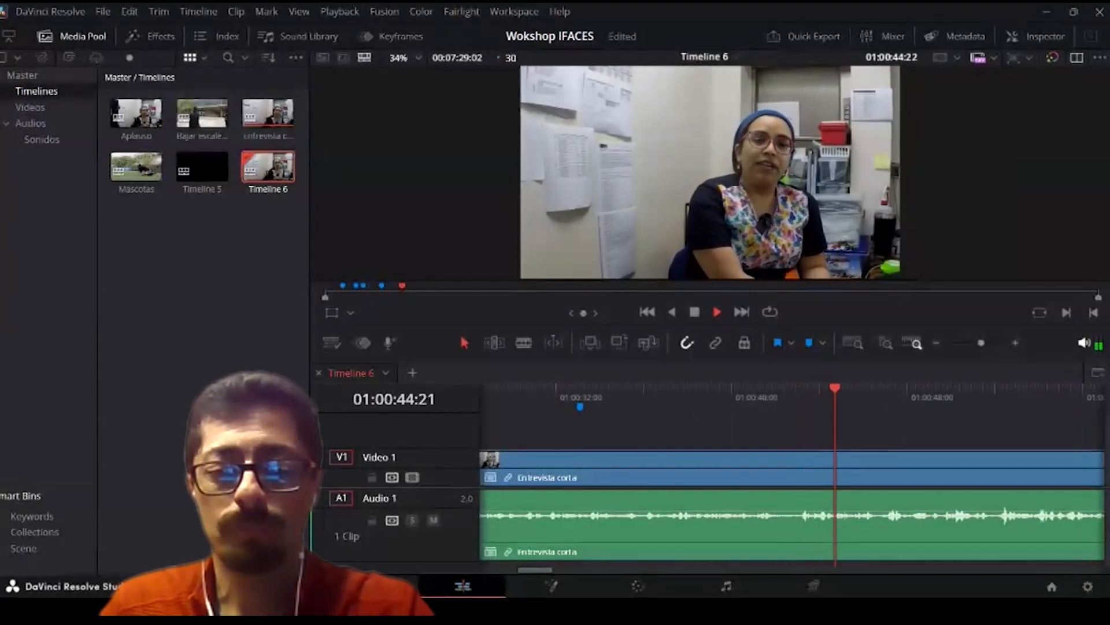
pyautogui.press('space')
# Step: Review the interview markers by stepping from Marker 3 back to the first marker and forward to Marker 4
pyautogui.moveTo(869, 391); pyautogui.dragTo(523, 391)
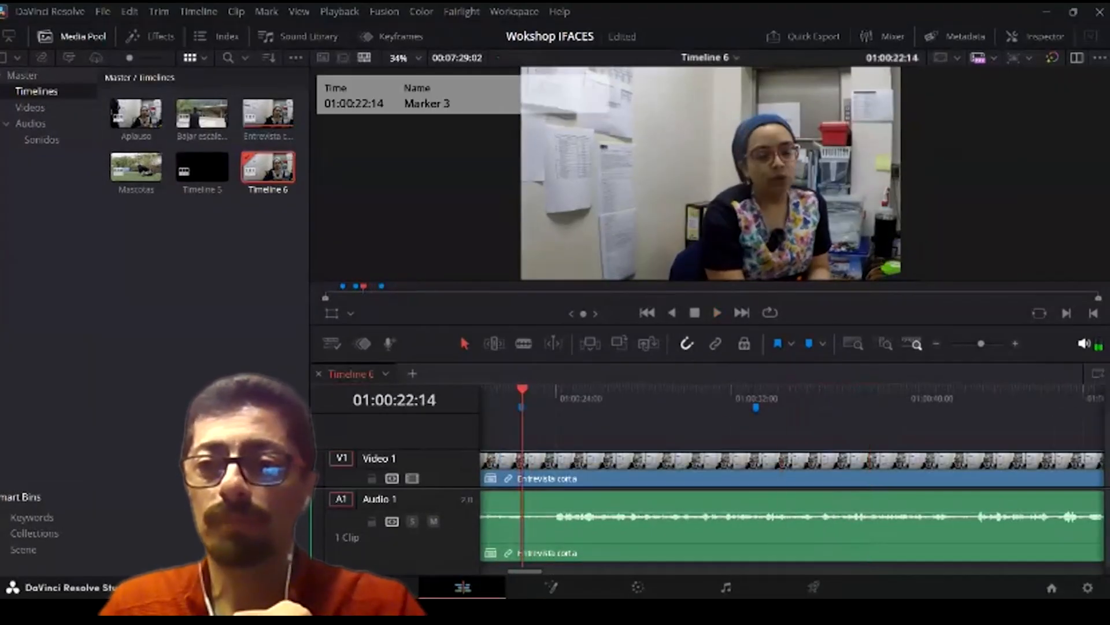
pyautogui.hotkey('shift', 'z')
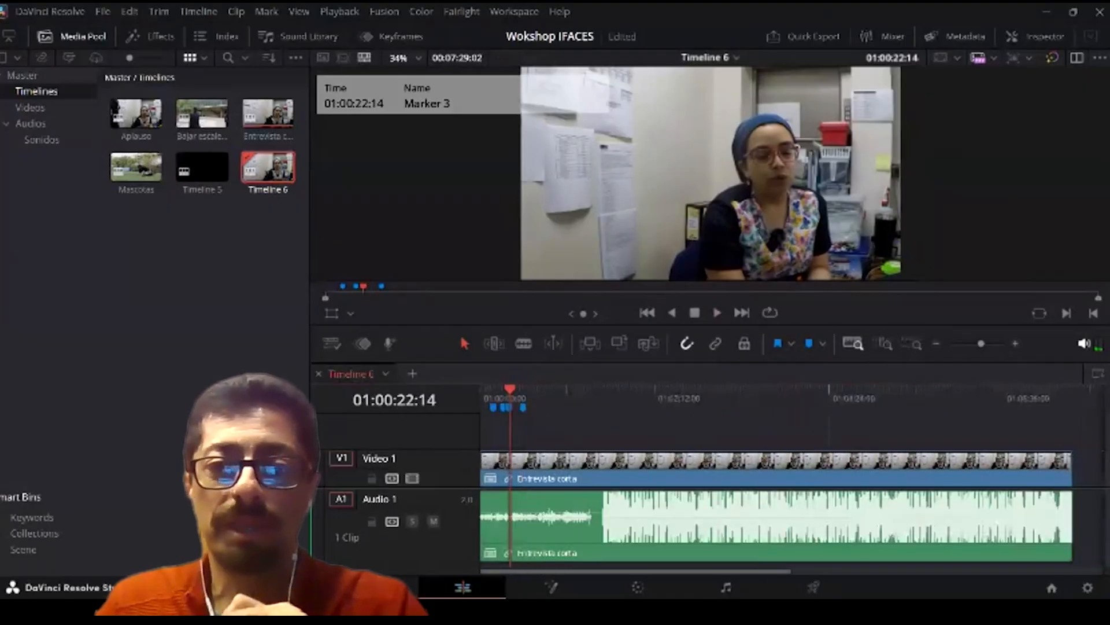
pyautogui.hotkey('shift', 'Up')
pyautogui.hotkey('shift', 'Up')
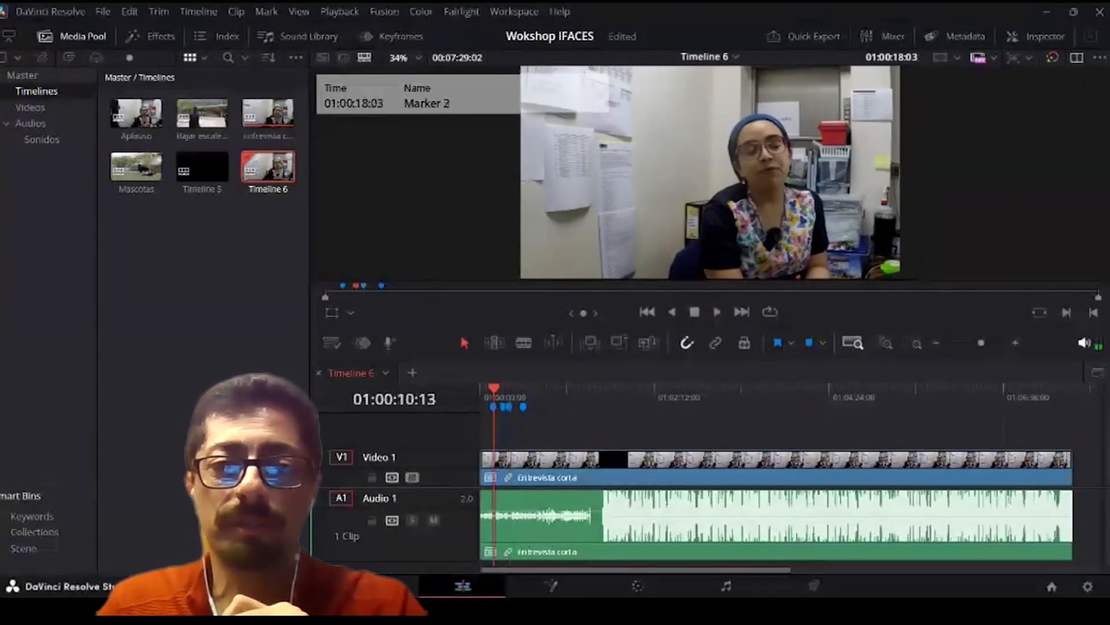
pyautogui.hotkey('shift', 'Down')
pyautogui.hotkey('shift', 'Down')
pyautogui.hotkey('shift', 'Down')
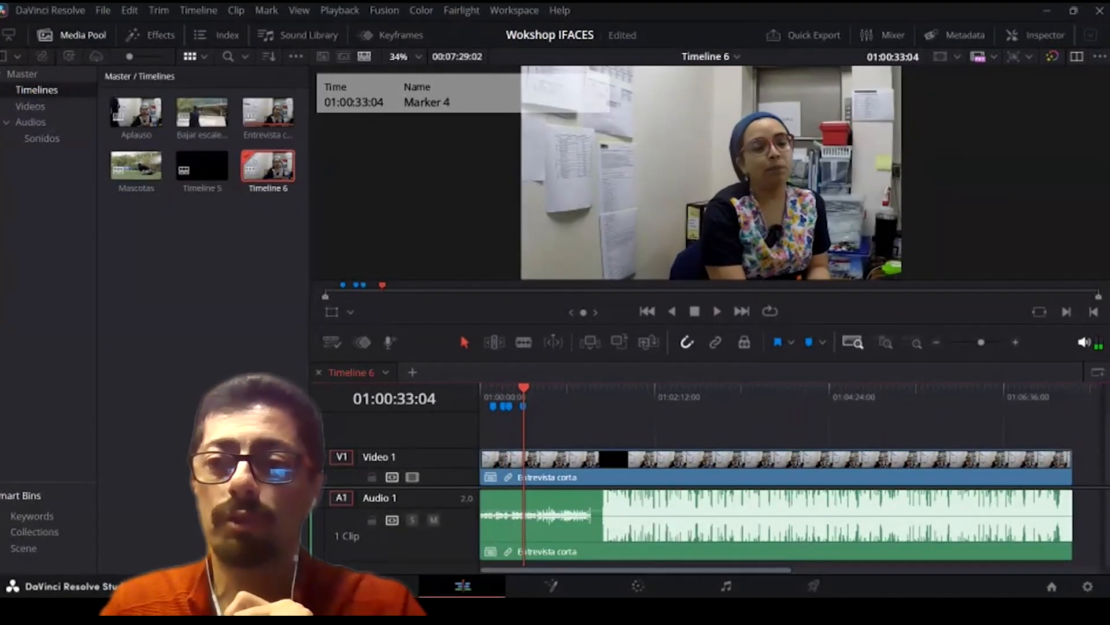
pyautogui.hotkey('shift', 'z')
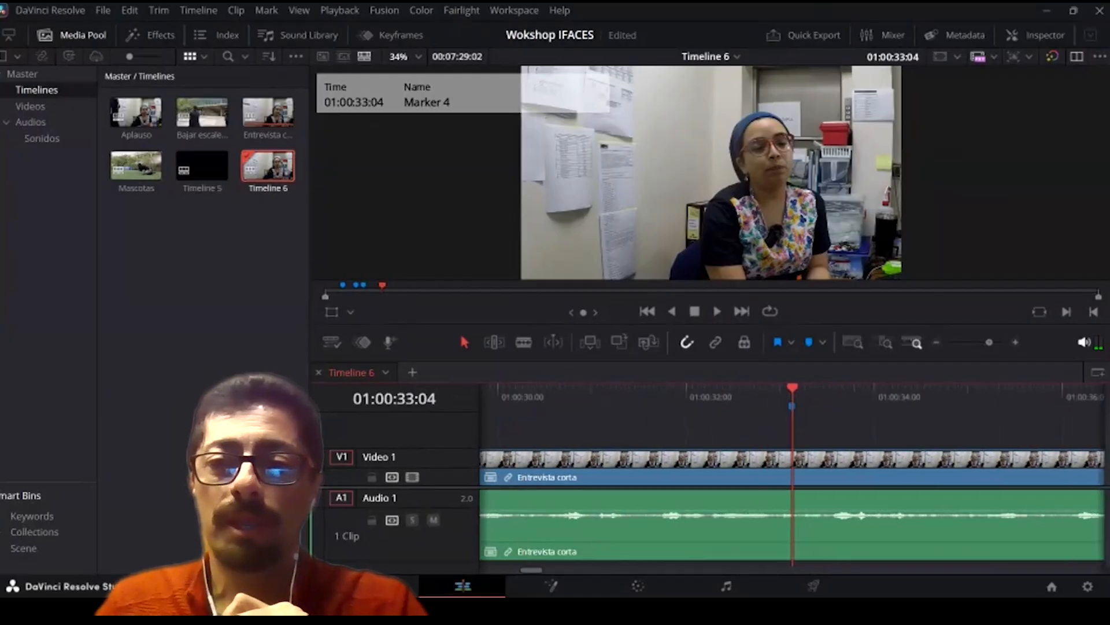
# Step: Hide the media pool and enlarge the timeline area with a taller audio track, showing all four interview markers
pyautogui.press('j')
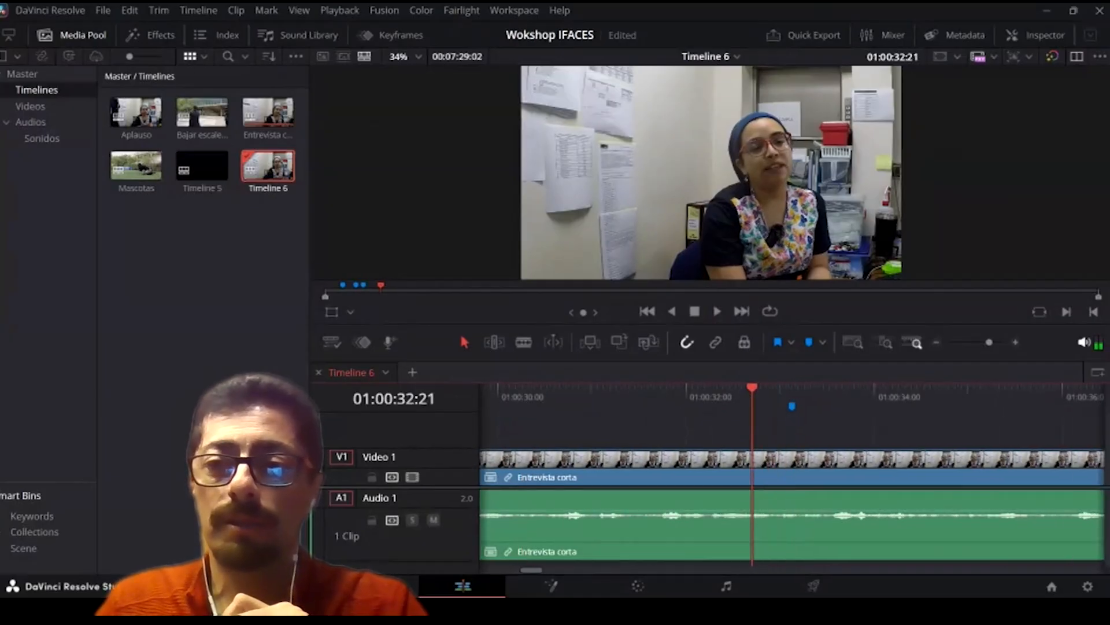
pyautogui.hotkey('ctrl', '-')
pyautogui.hotkey('ctrl', '-')
pyautogui.hotkey('ctrl', '-')
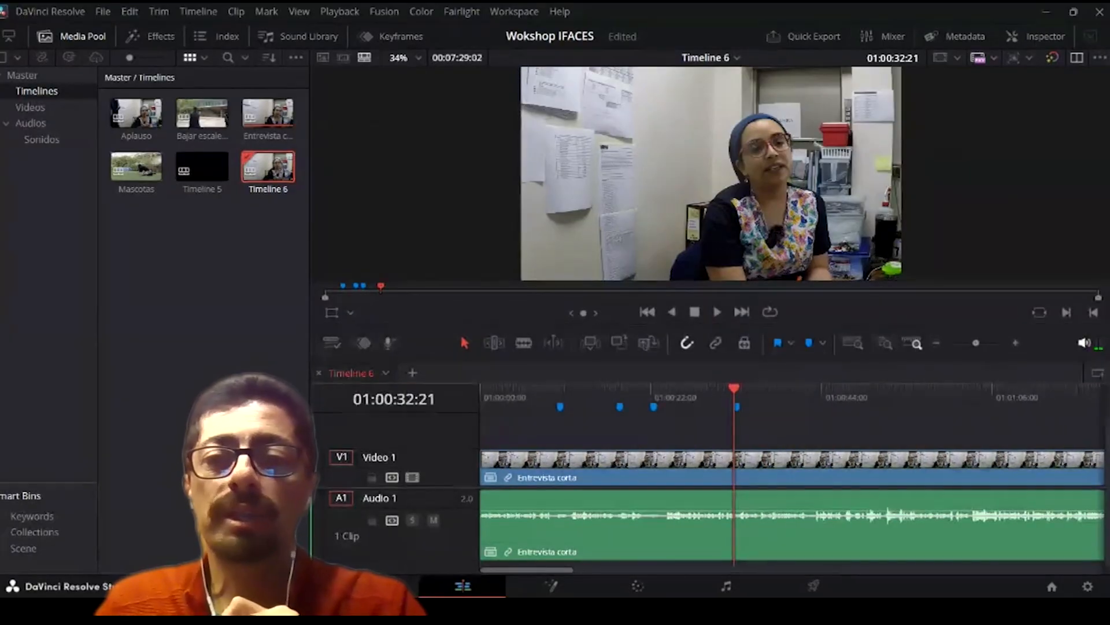
pyautogui.moveTo(734, 389)
pyautogui.mouseDown()
pyautogui.moveTo(542, 388)
pyautogui.moveTo(737, 388)
pyautogui.mouseUp()
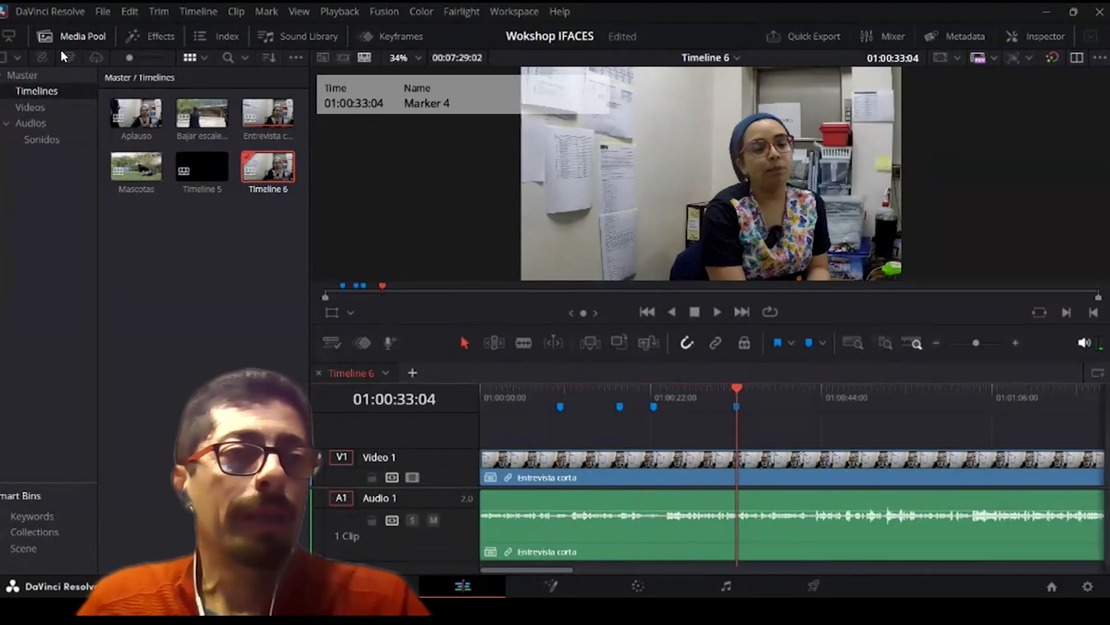
pyautogui.click(67, 32)
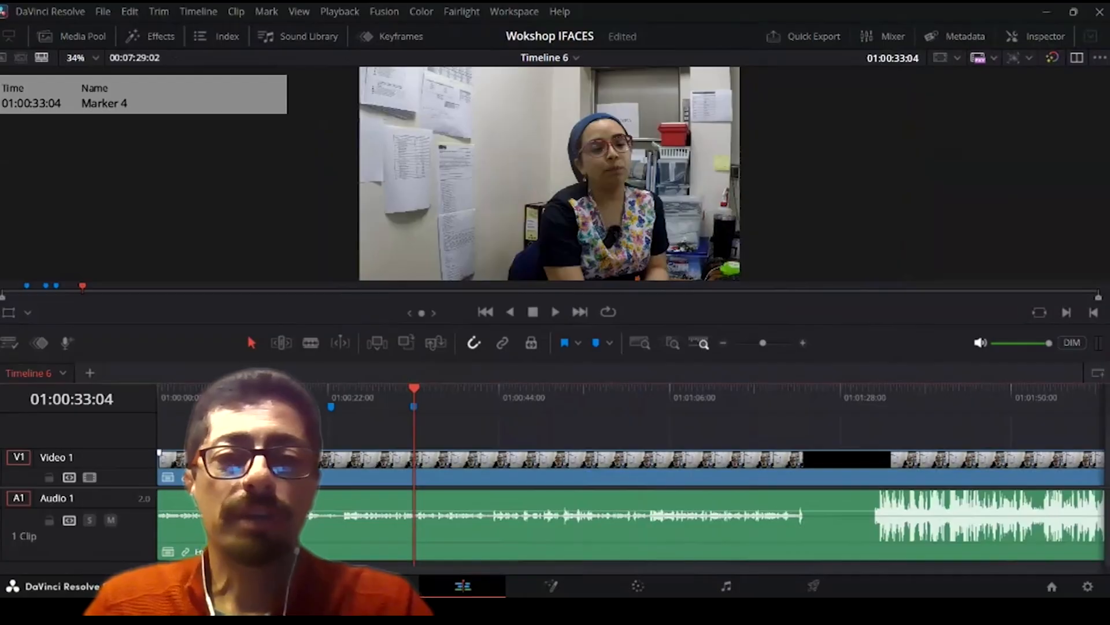
pyautogui.moveTo(563, 359); pyautogui.dragTo(565, 153)
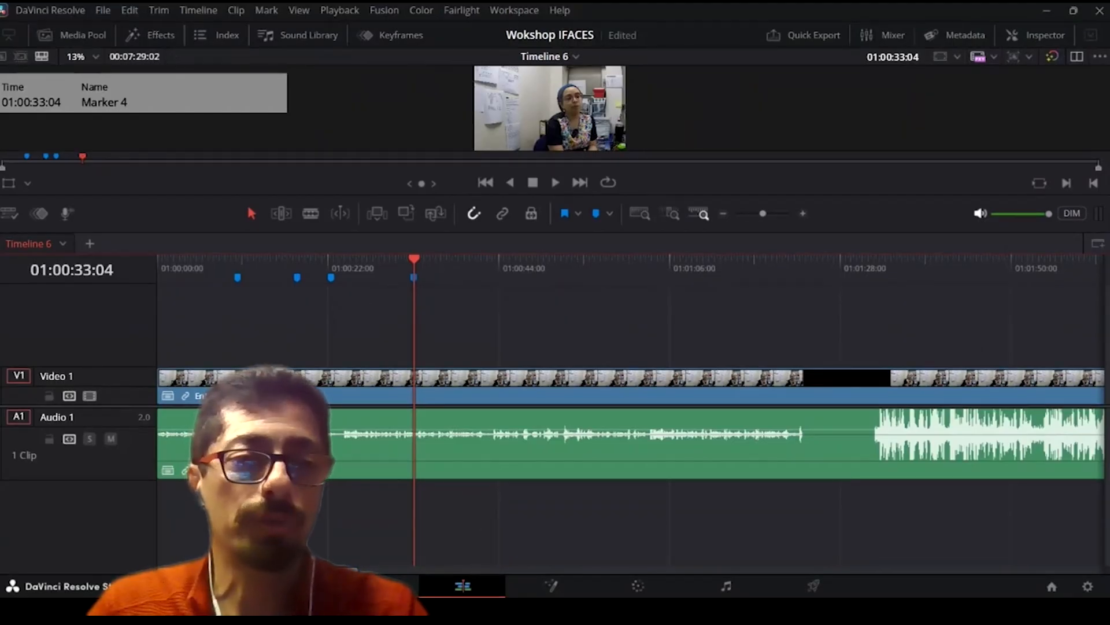
pyautogui.keyDown('shift'); pyautogui.scroll(5, 630, 443); pyautogui.keyUp('shift')
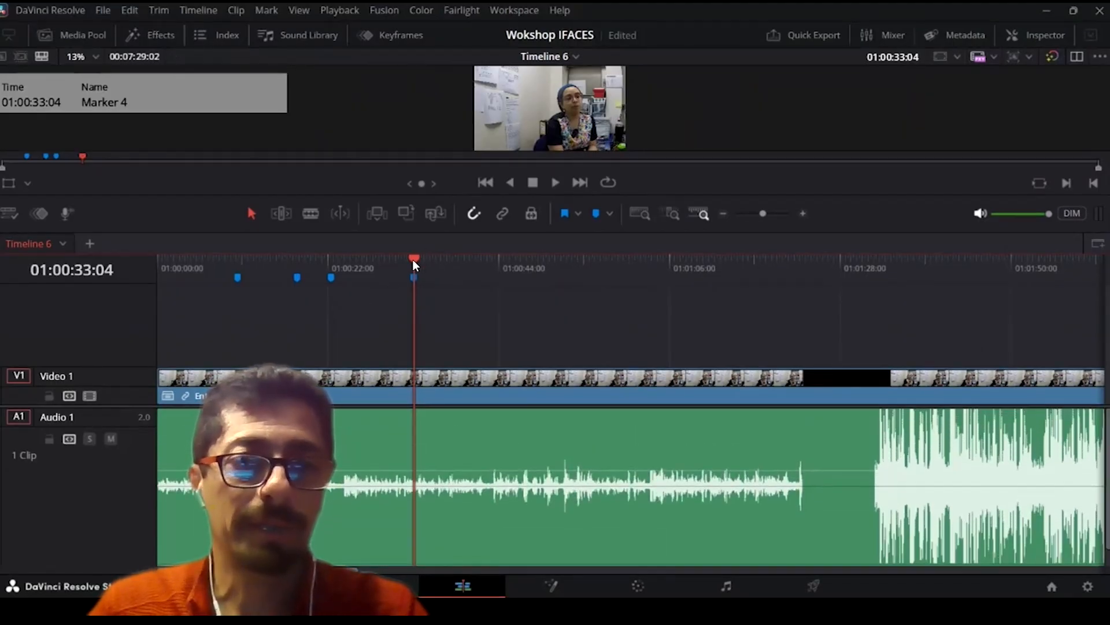
# Step: Play the interview from its beginning and place the playhead at 01:00:09:25, just before the first marker
pyautogui.moveTo(185, 272); pyautogui.dragTo(141, 272)
pyautogui.press('space')
pyautogui.press('space')
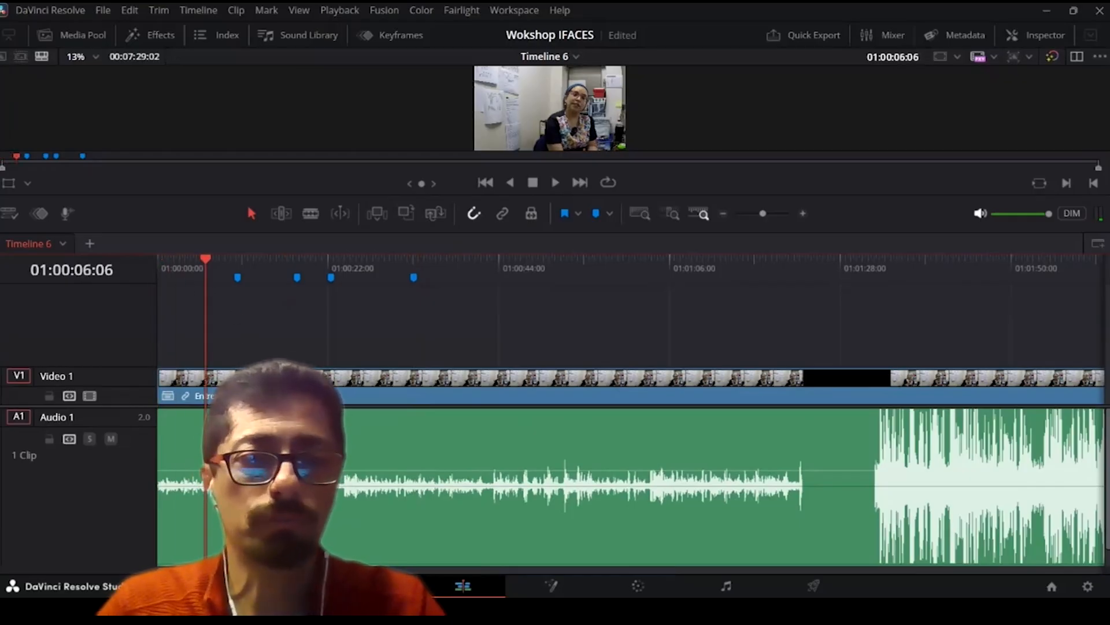
pyautogui.hotkey('ctrl', '=')
pyautogui.hotkey('ctrl', '=')
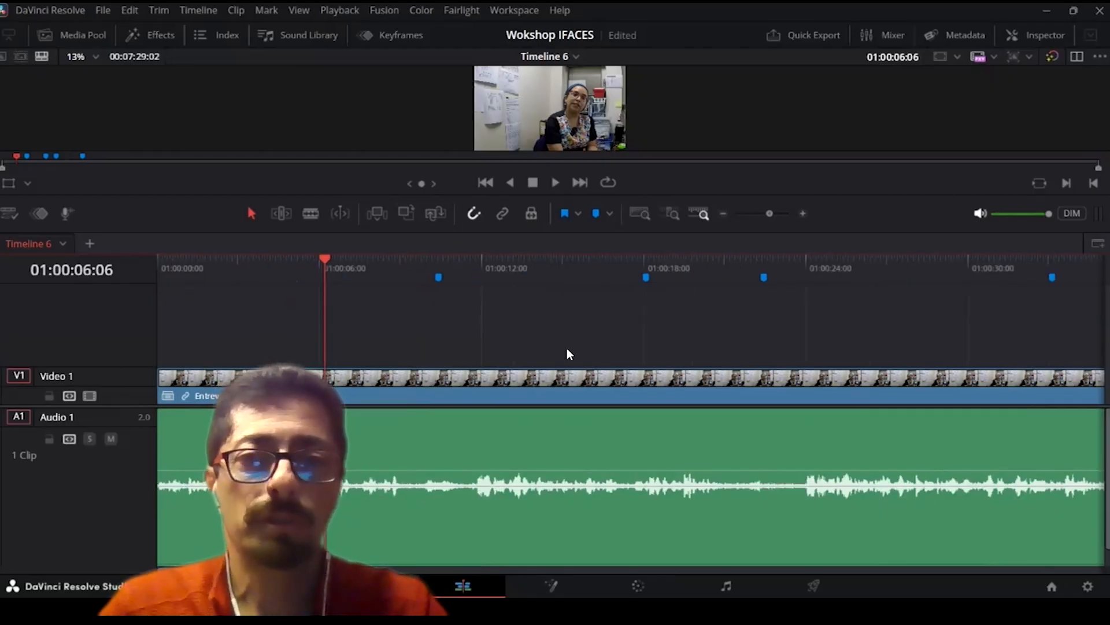
pyautogui.press('space')
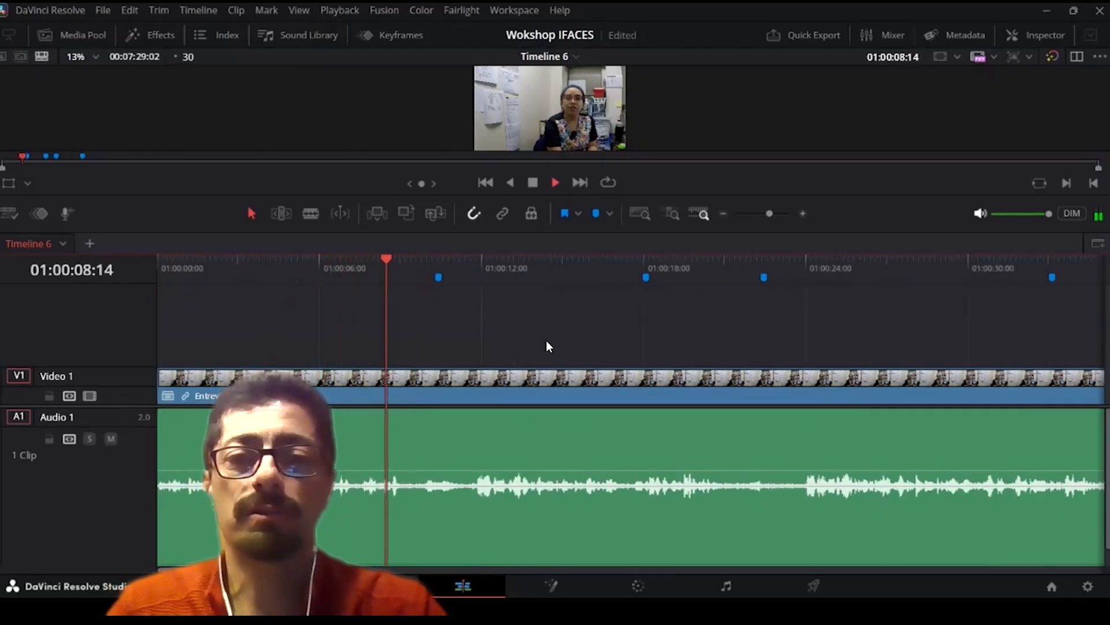
pyautogui.press('space')
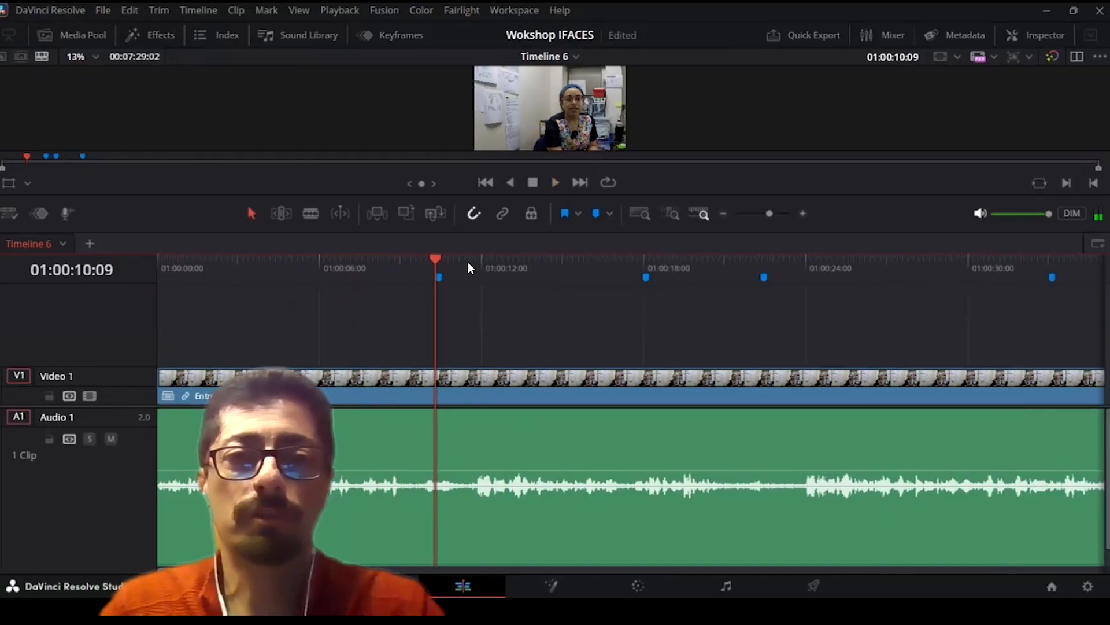
pyautogui.click(424, 257)
pyautogui.moveTo(425, 258); pyautogui.dragTo(422, 255)
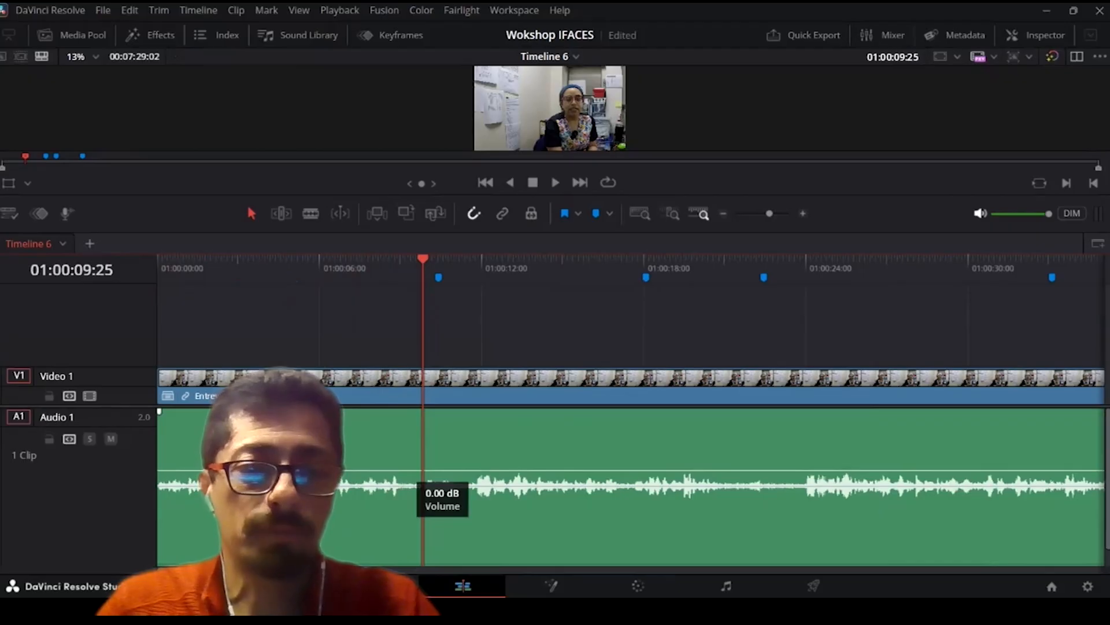
# Step: Add volume keyframes around the first marker and lower the audio between about 01:00:09:25 and 01:00:11:18
pyautogui.keyDown('alt'); pyautogui.click(417, 471); pyautogui.keyUp('alt')
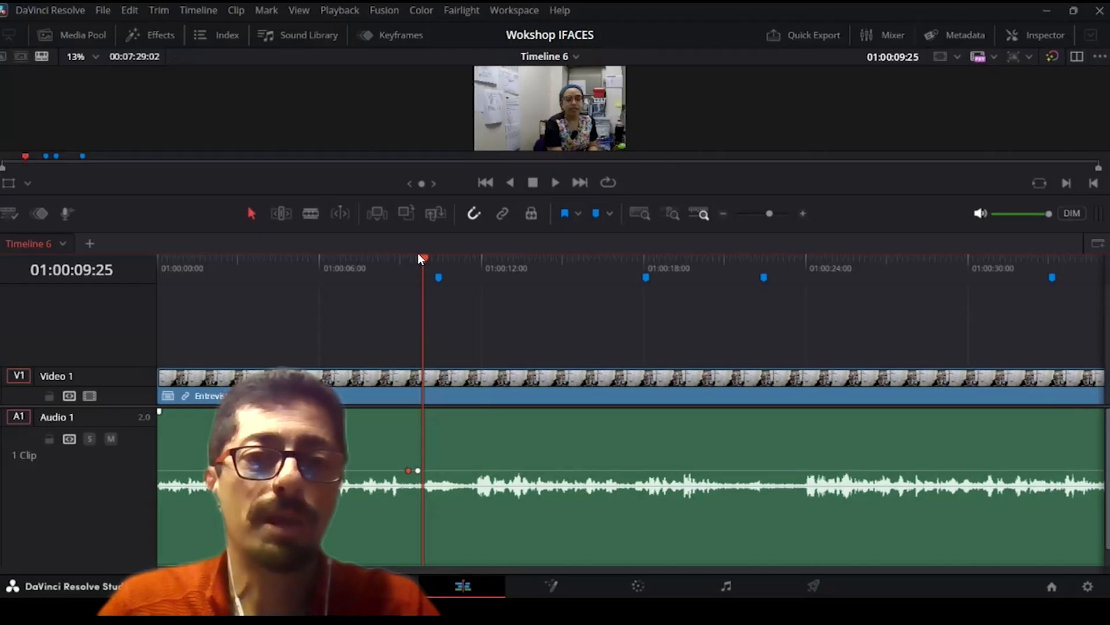
pyautogui.moveTo(421, 257); pyautogui.dragTo(398, 257)
pyautogui.press('space')
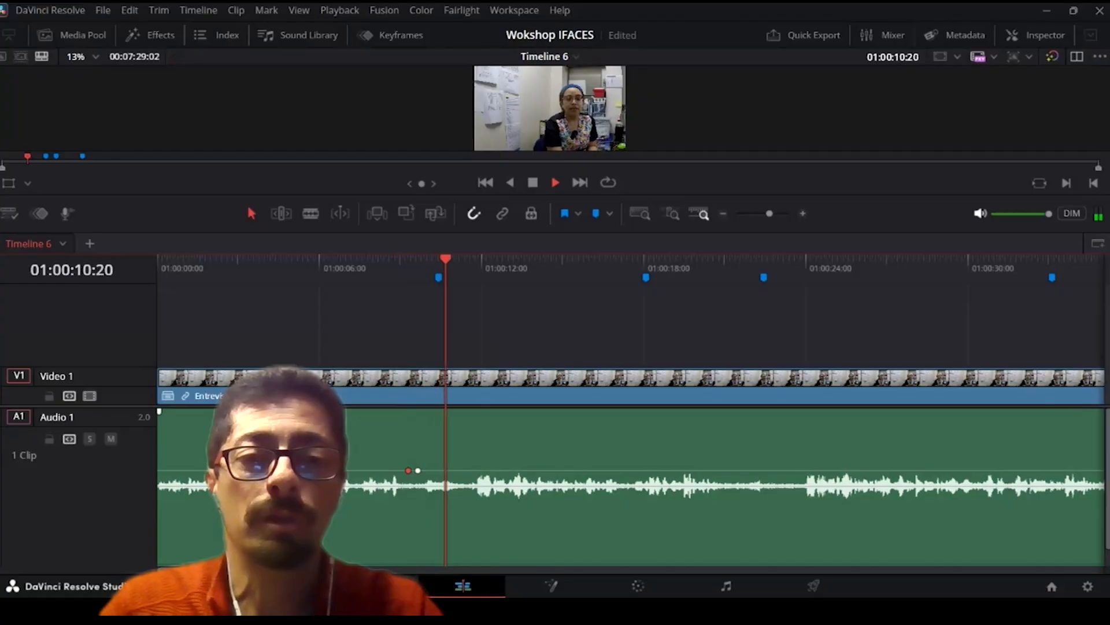
pyautogui.press('space')
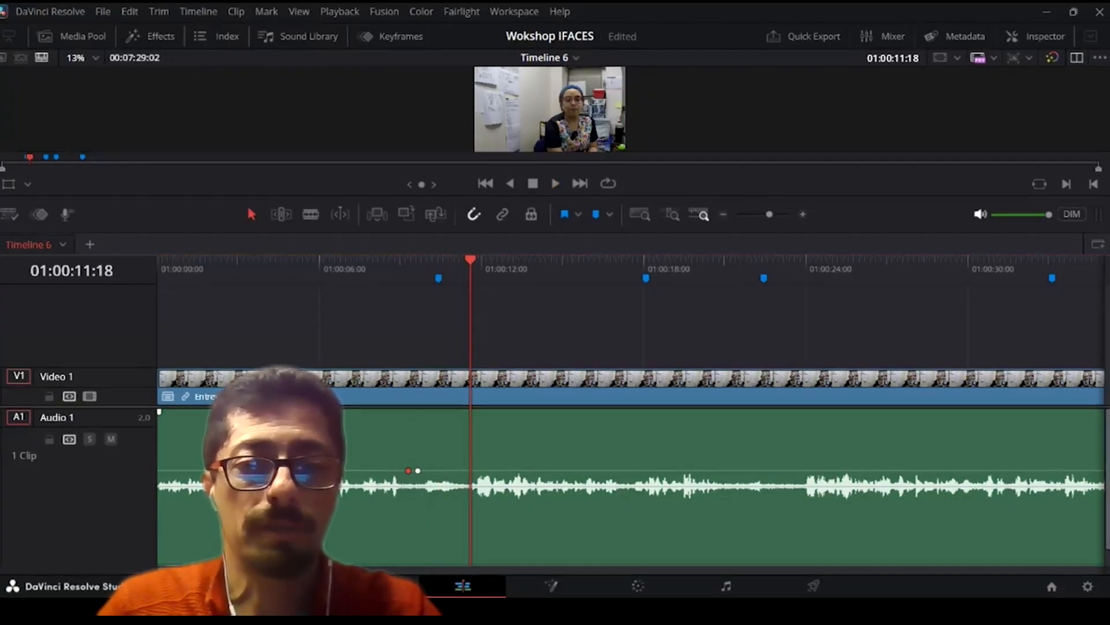
pyautogui.moveTo(457, 470); pyautogui.dragTo(457, 516)
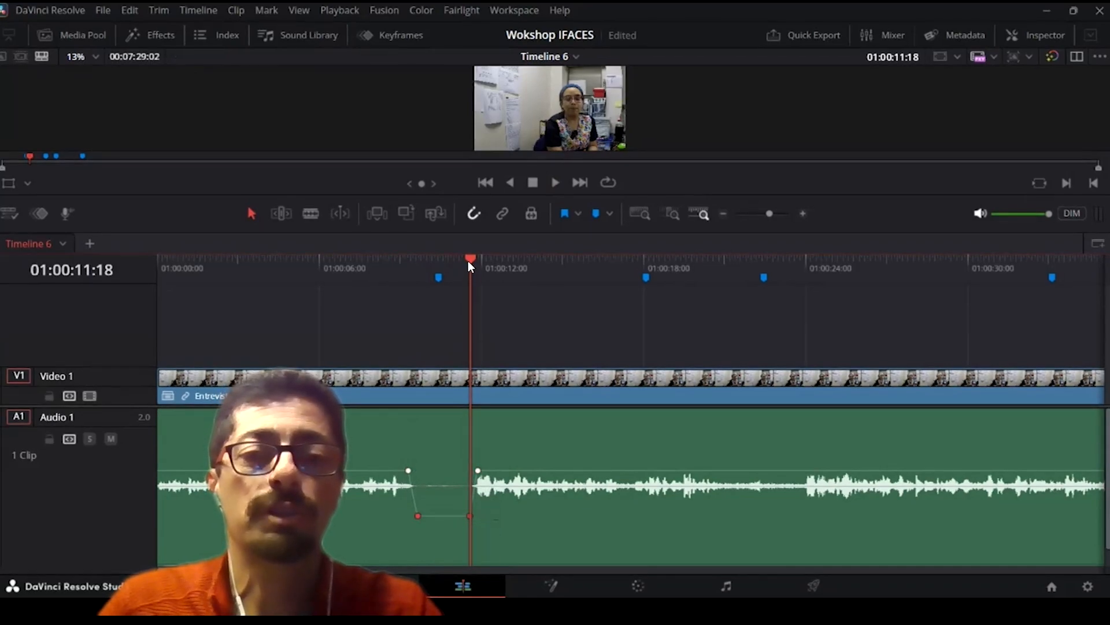
# Step: Play through the lowered section and on to 01:00:17:18, just before the second marker
pyautogui.click(301, 295)
pyautogui.press('space')
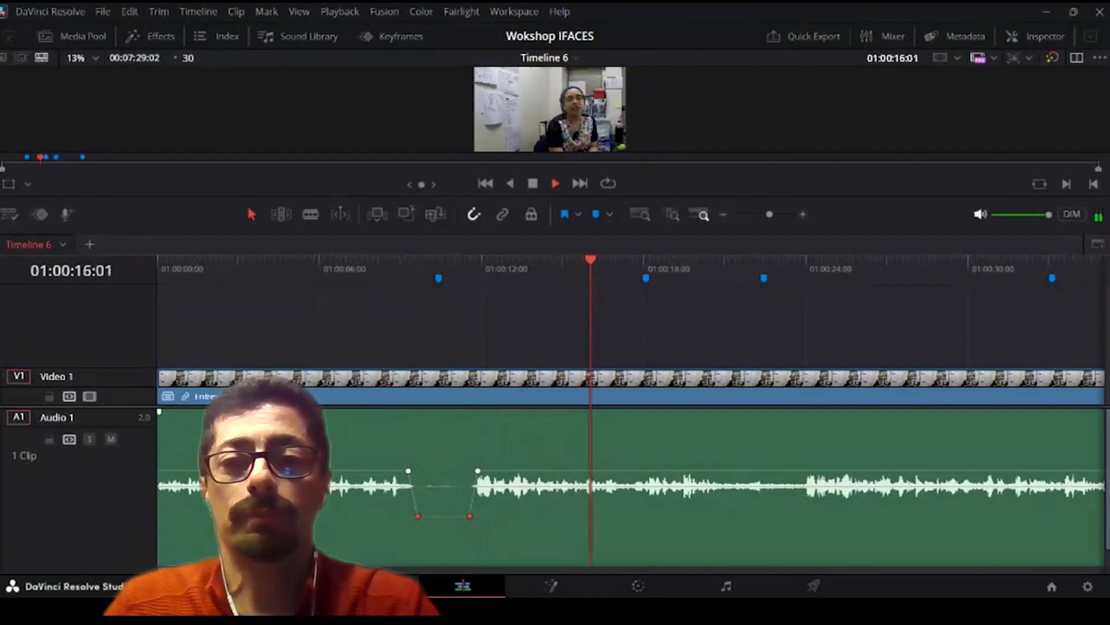
pyautogui.press('space')
pyautogui.click(628, 269)
pyautogui.press('space')
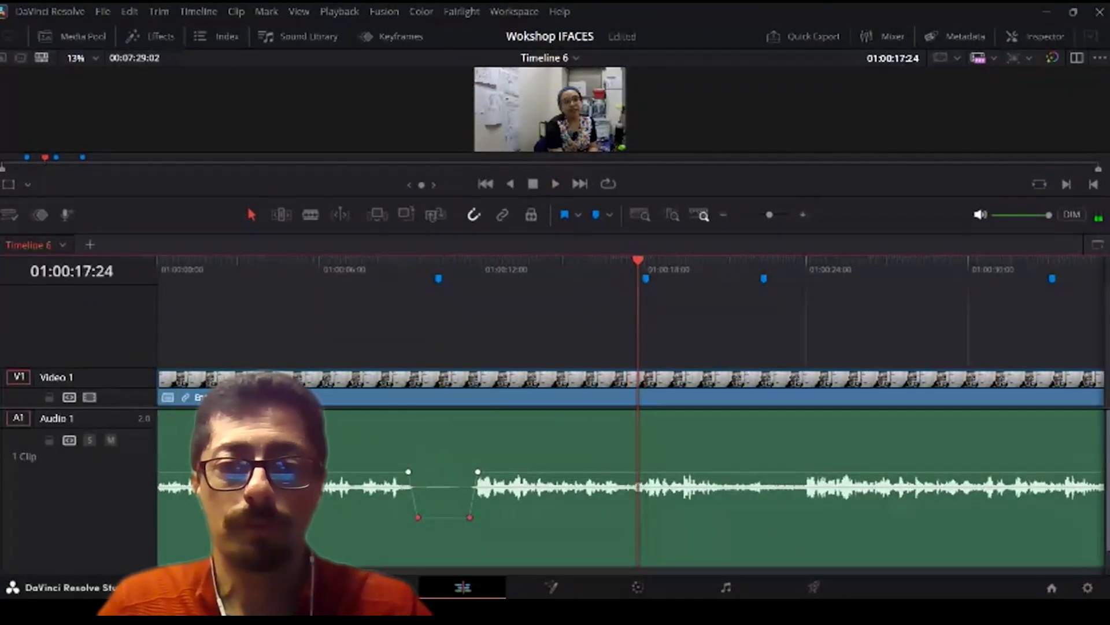
pyautogui.press('Left')
pyautogui.press('Left')
pyautogui.press('Left')
pyautogui.press('Left')
pyautogui.press('Left')
pyautogui.press('Left')
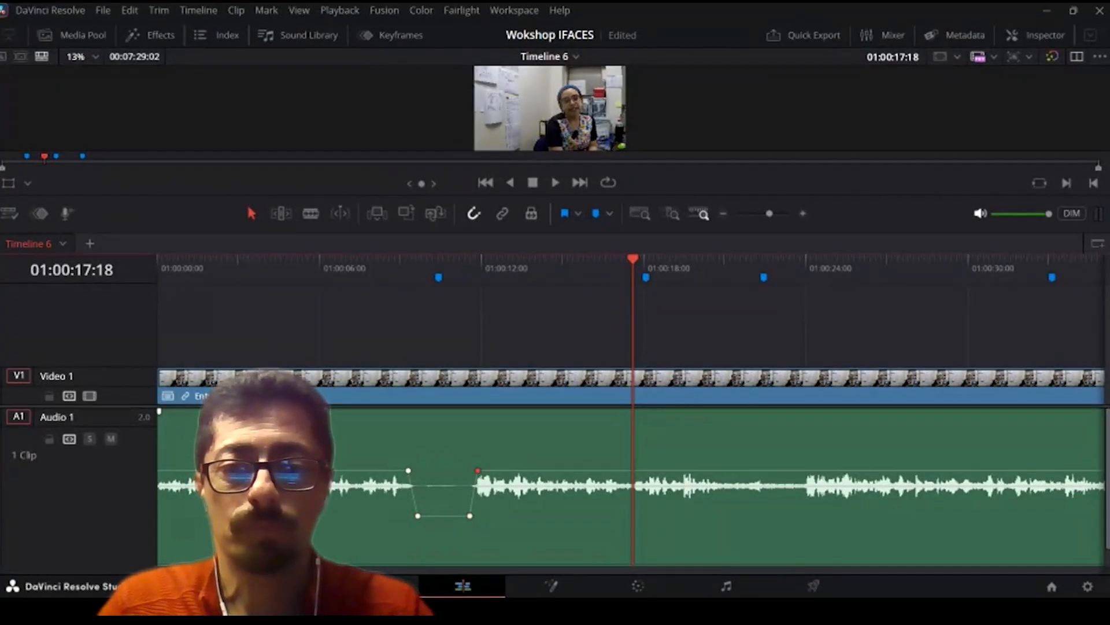
# Step: Add volume keyframes around 01:00:17:18 and Marker 2 at 01:00:18:03, and lower the audio between them
pyautogui.click(631, 470)
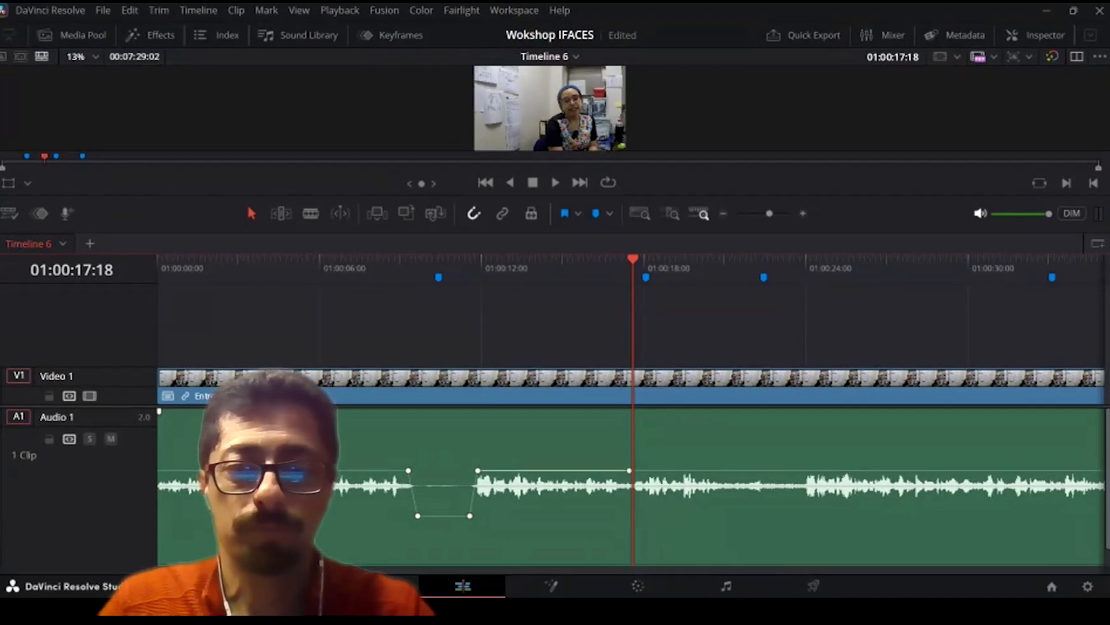
pyautogui.press('space')
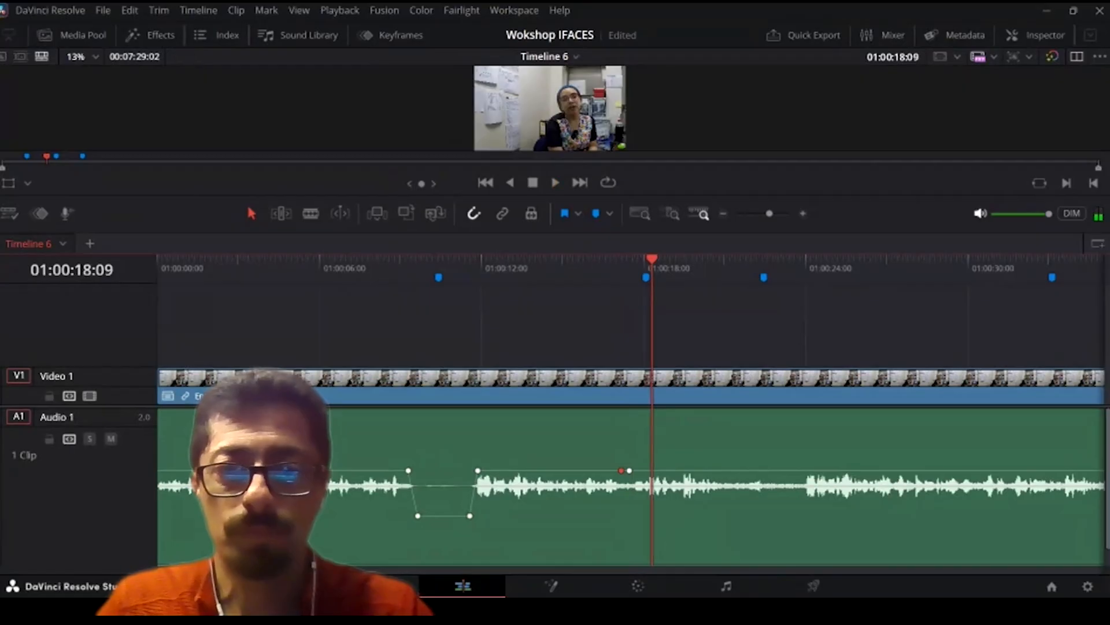
pyautogui.hotkey('shift', 'Up')
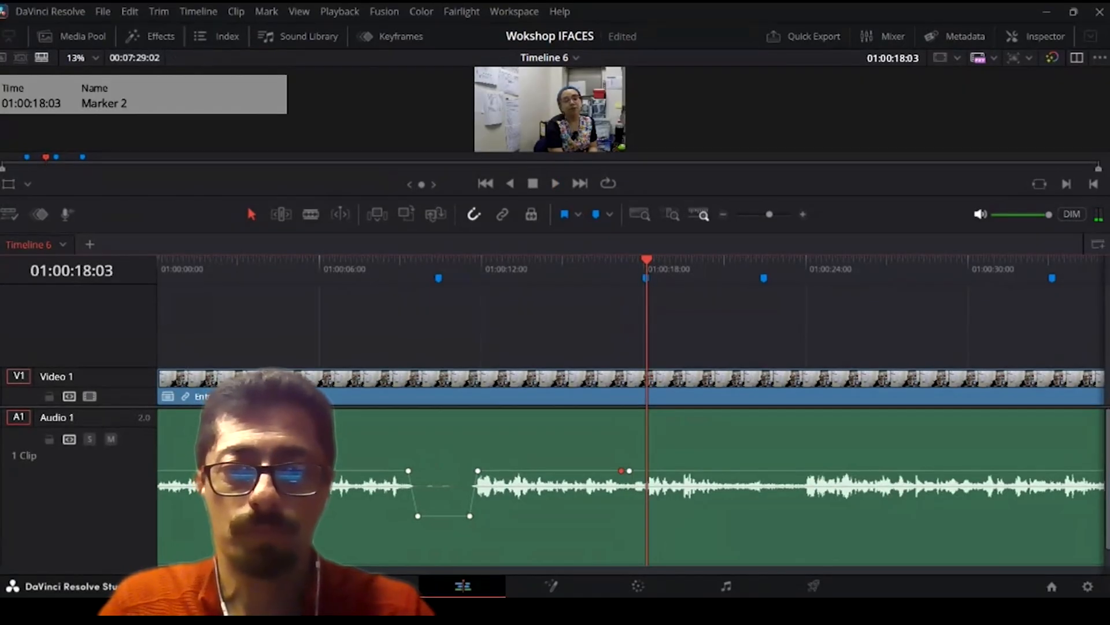
pyautogui.keyDown('alt'); pyautogui.click(648, 470); pyautogui.keyUp('alt')
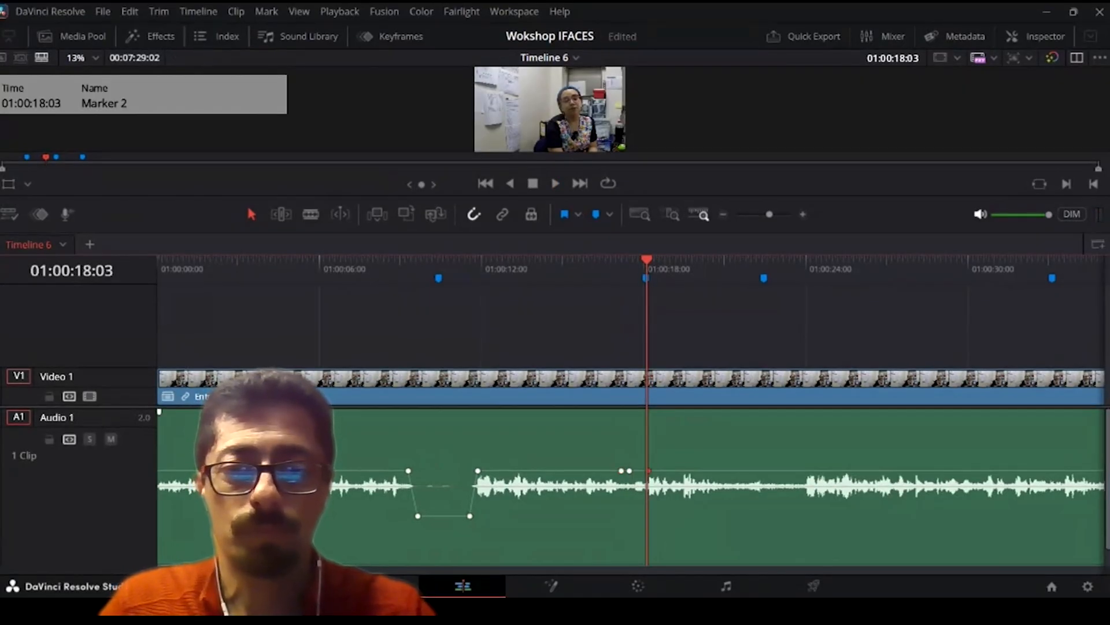
pyautogui.moveTo(639, 470); pyautogui.dragTo(639, 515)
# Step: Play the interview from 01:00:02:18 past the second marker to check both lowered audio sections
pyautogui.moveTo(624, 268)
pyautogui.mouseDown()
pyautogui.moveTo(290, 327)
pyautogui.moveTo(261, 370)
pyautogui.moveTo(228, 376)
pyautogui.mouseUp()
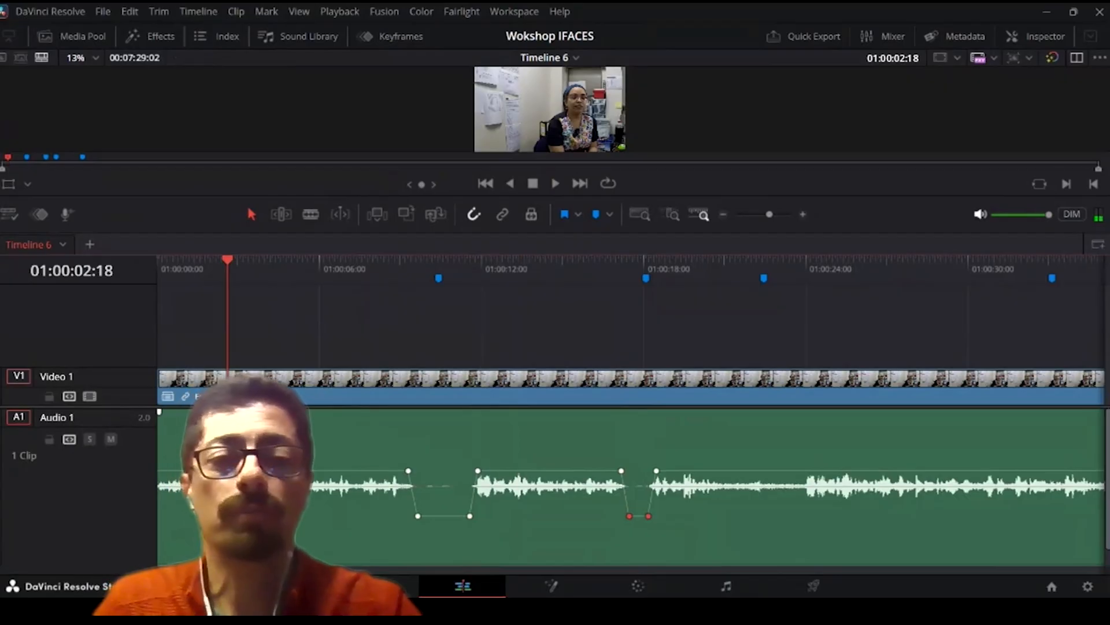
pyautogui.press('space')
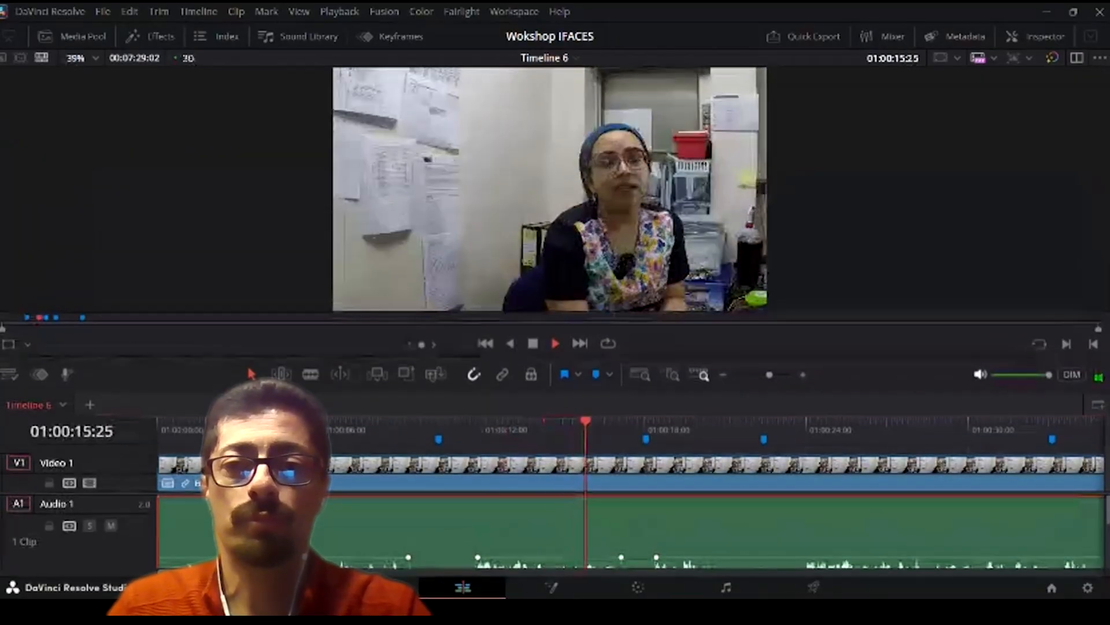
pyautogui.scroll(-3, 630, 531)
pyautogui.scroll(2, 630, 530)
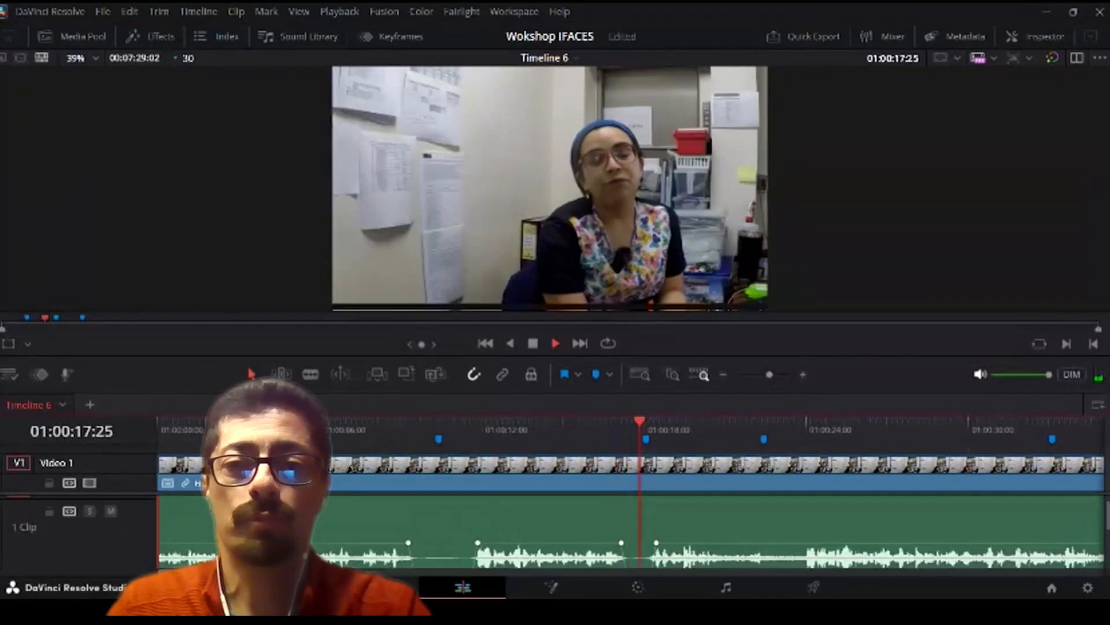
pyautogui.press('space')
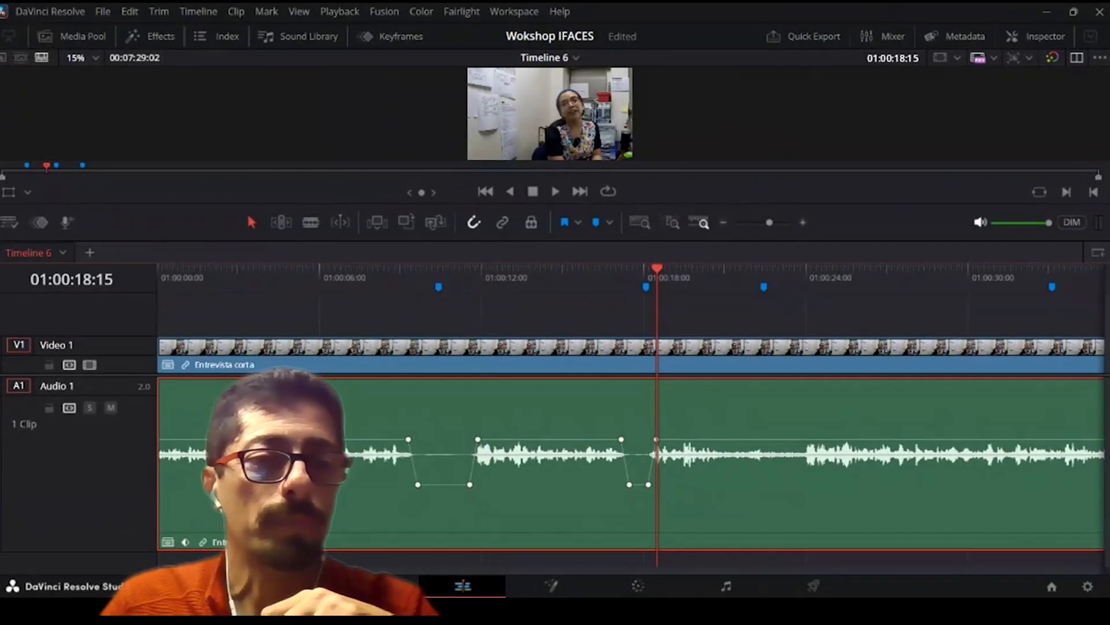
# Step: Reduce the audio track height and enlarge the viewer, keeping both tracks in view on the timeline
pyautogui.scroll(-5, 631, 463)
pyautogui.scroll(-1, 631, 399)
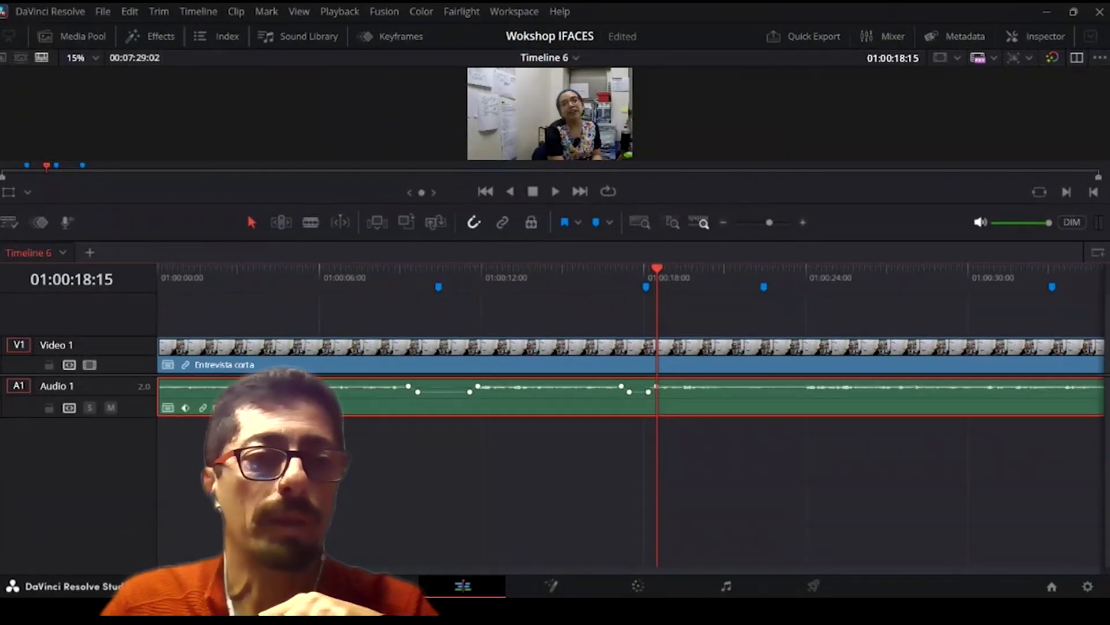
pyautogui.moveTo(144, 337)
pyautogui.mouseDown()
pyautogui.moveTo(144, 357)
pyautogui.moveTo(144, 333)
pyautogui.mouseUp()
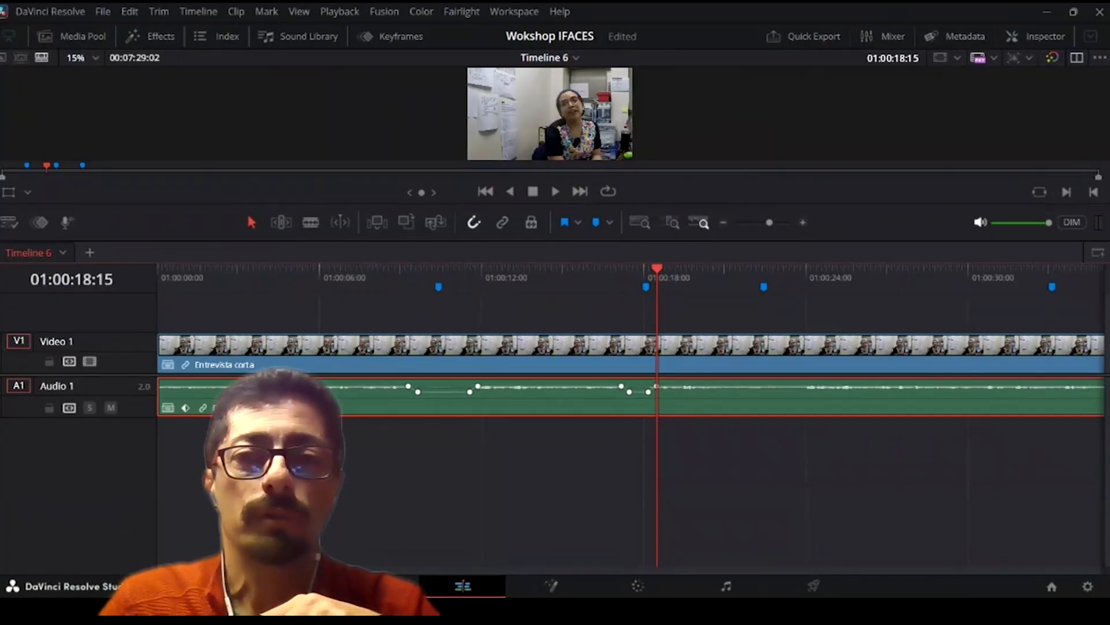
pyautogui.moveTo(555, 241); pyautogui.dragTo(556, 379)
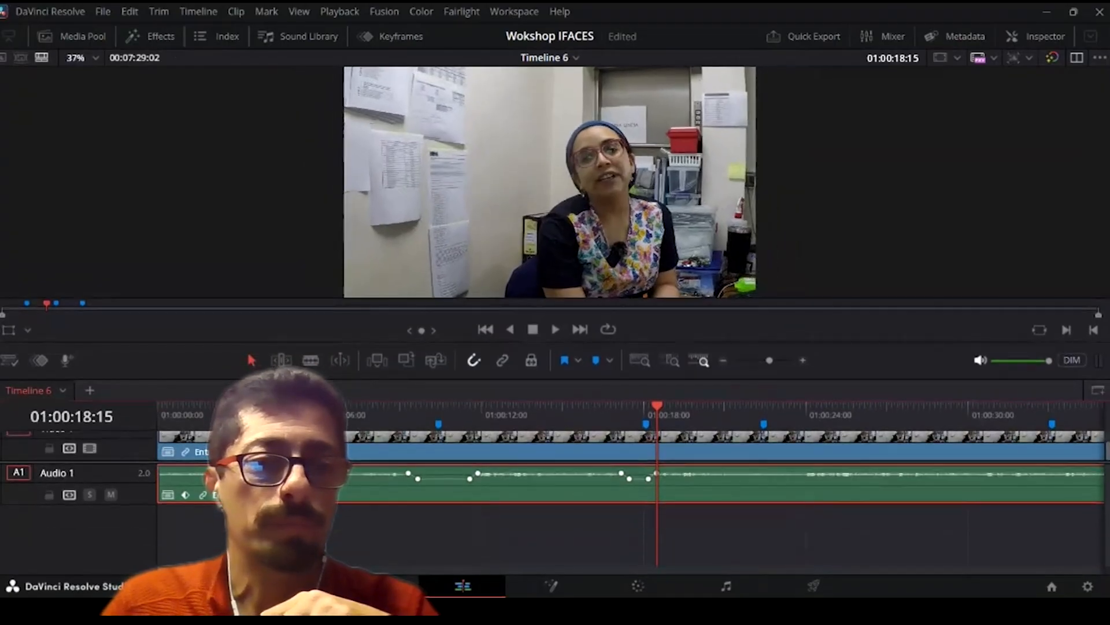
pyautogui.moveTo(555, 463); pyautogui.dragTo(555, 509)
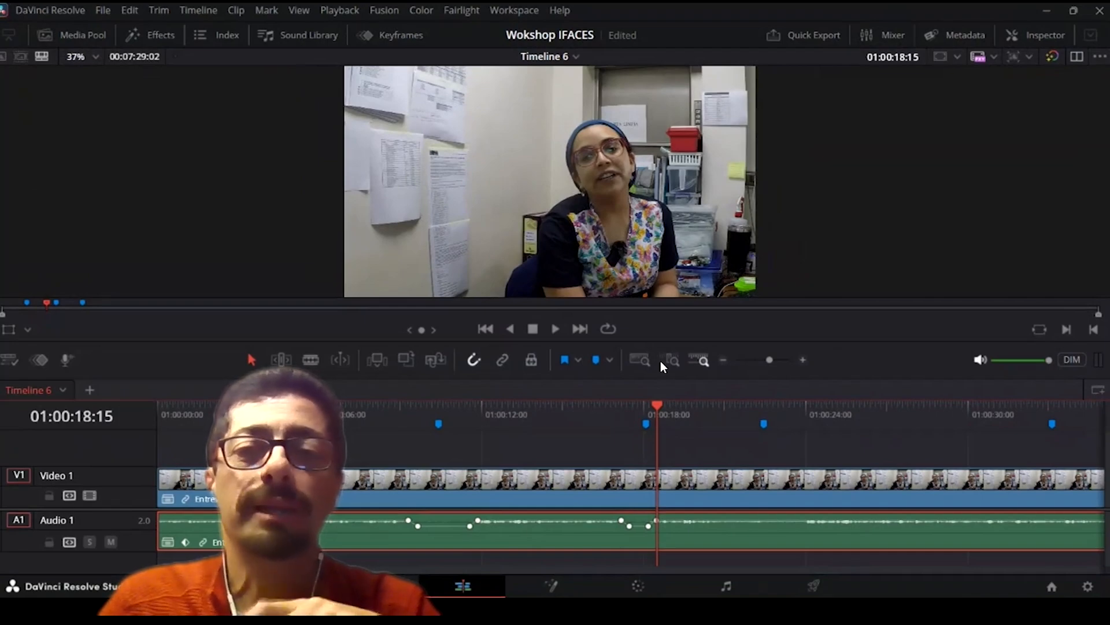
# Step: Play the interview with the larger picture from 01:00:07:08 to 01:00:15:12
pyautogui.moveTo(657, 405); pyautogui.dragTo(353, 405)
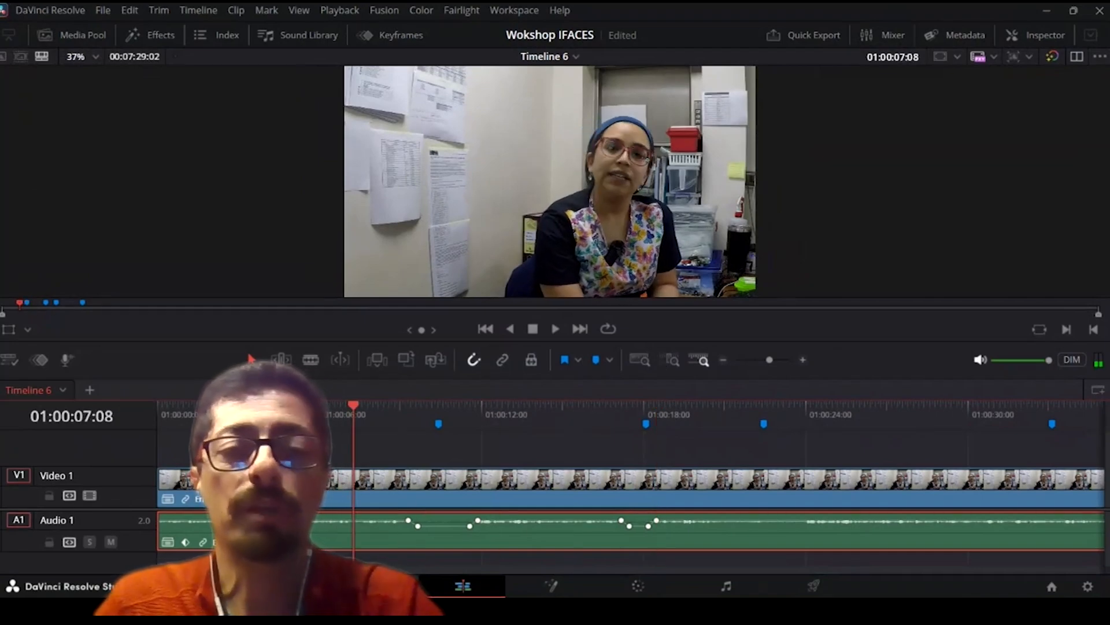
pyautogui.press('space')
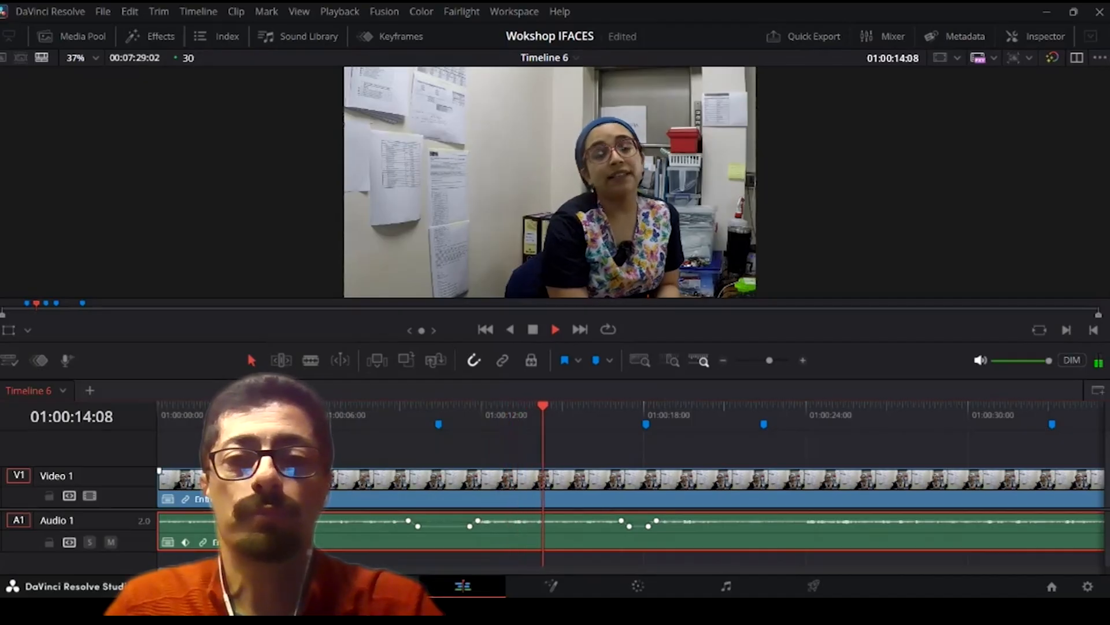
pyautogui.press('space')
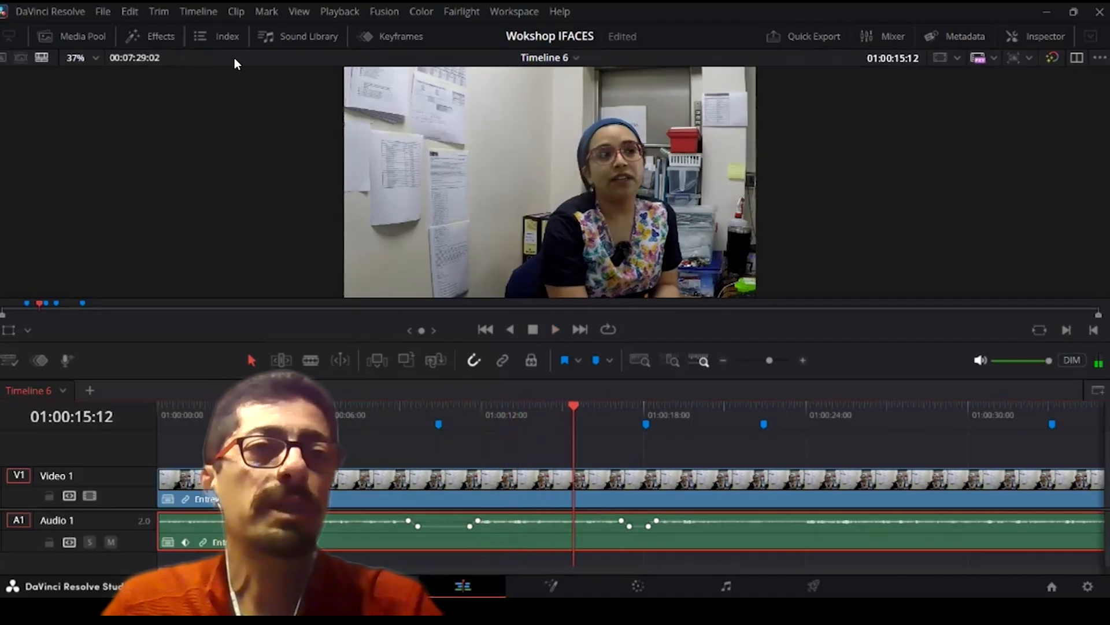
# Step: Preview the GOPR2186.MP4 and Entrega.MP4 clips in the Videos bin and place Entrega.MP4 on a track above the interview from 01:00:08:03
pyautogui.click(75, 33)
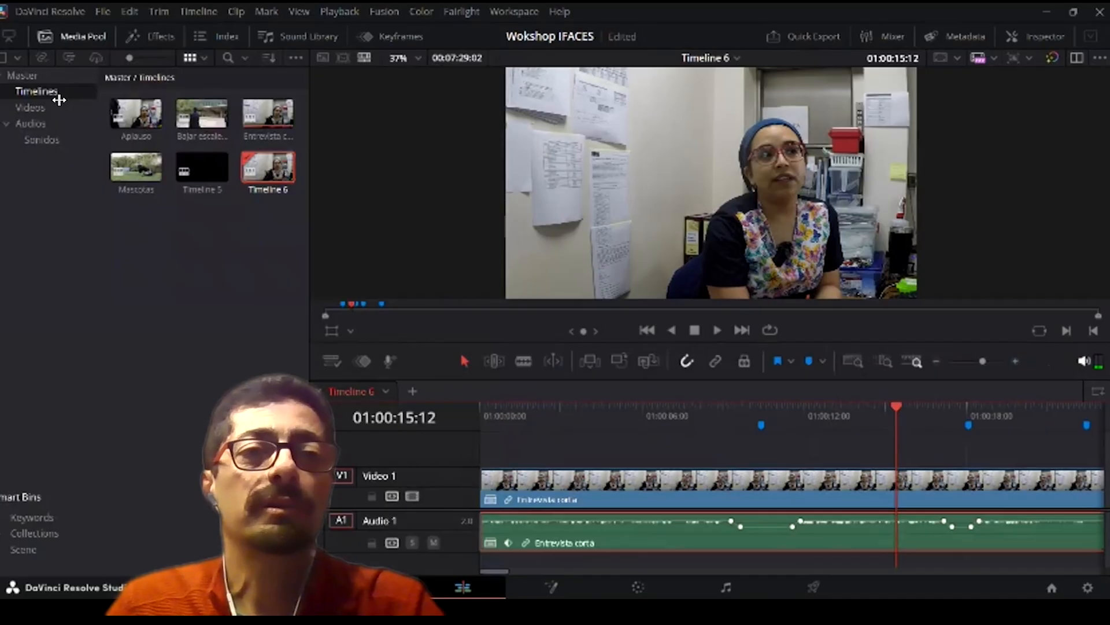
pyautogui.click(52, 107)
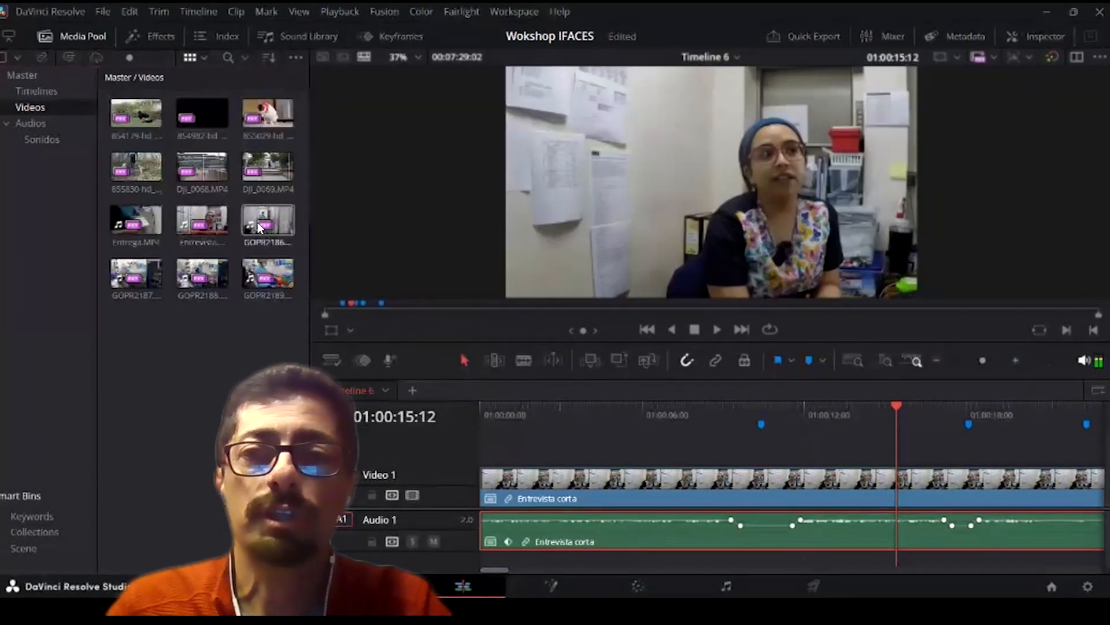
pyautogui.click(260, 226)
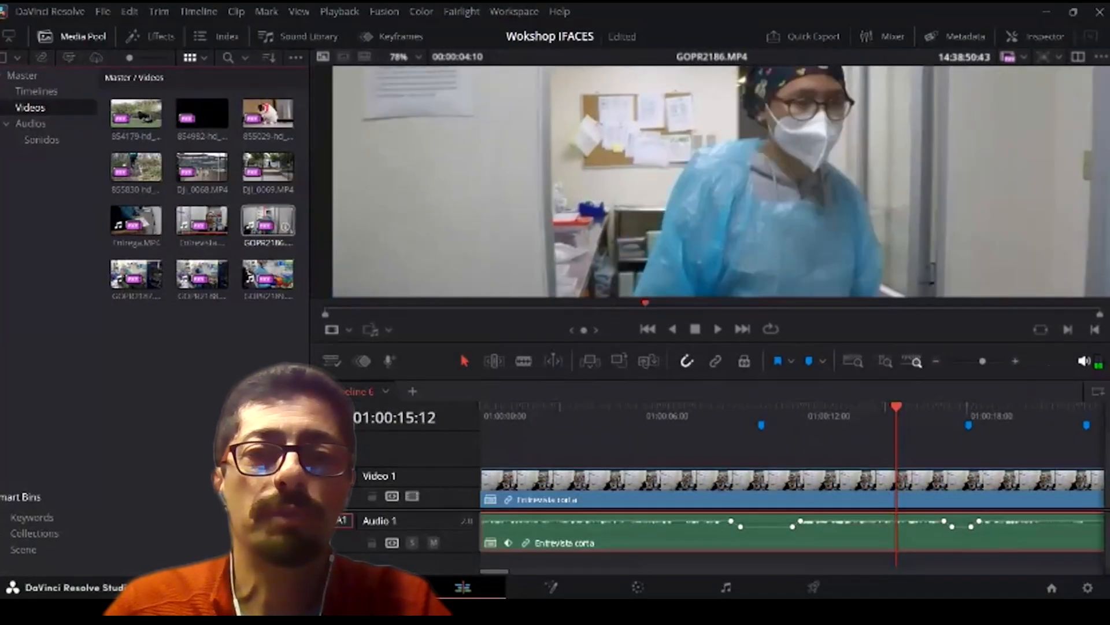
pyautogui.click(253, 206)
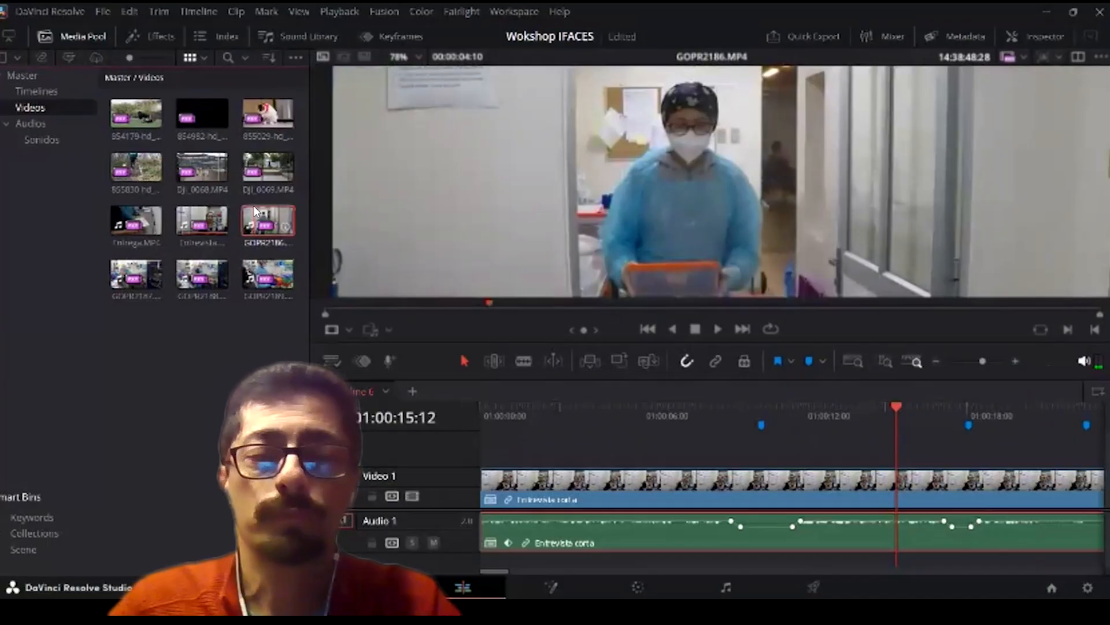
pyautogui.click(257, 266)
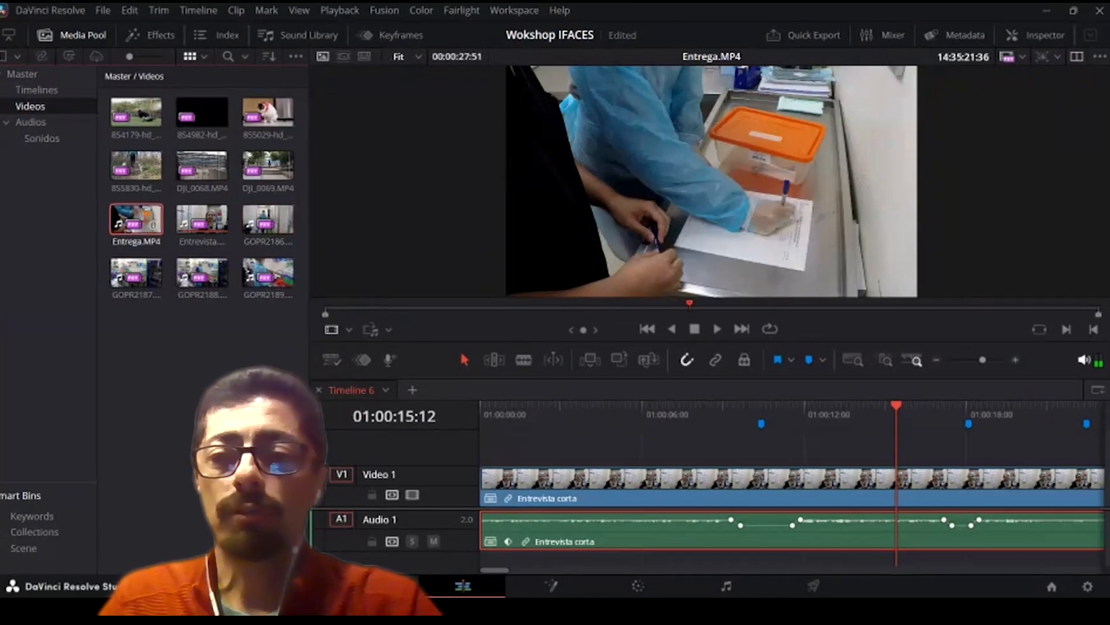
pyautogui.moveTo(135, 219); pyautogui.dragTo(701, 446)
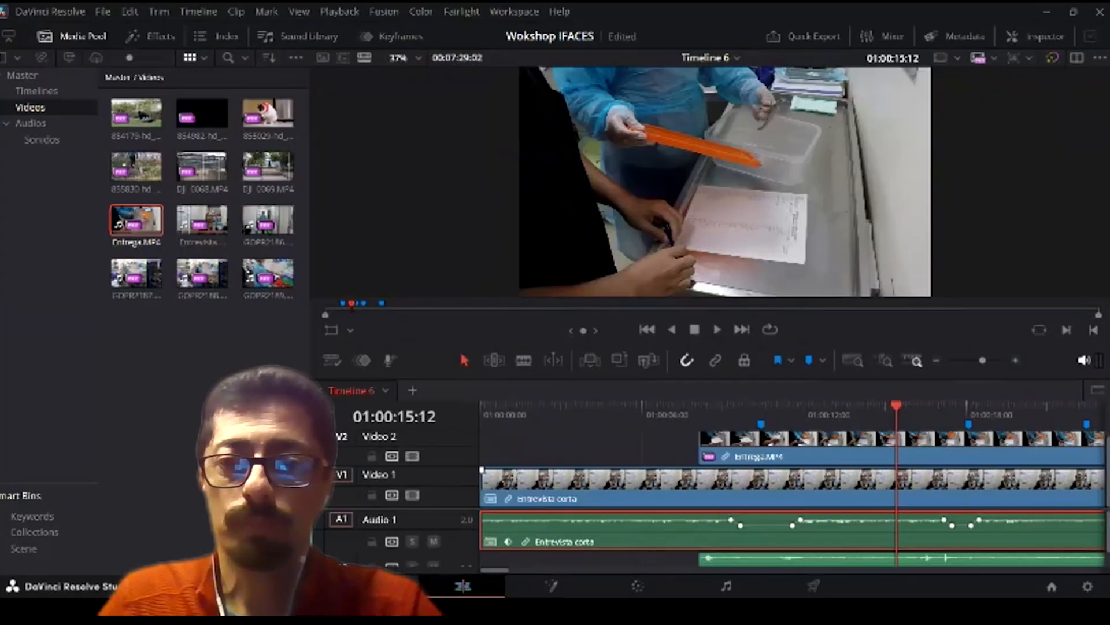
# Step: Solo Audio 2 and play the Entrega.MP4 clip from 01:00:08:03 to 01:00:17:22, adjusting the viewer height
pyautogui.moveTo(708, 345); pyautogui.dragTo(708, 198)
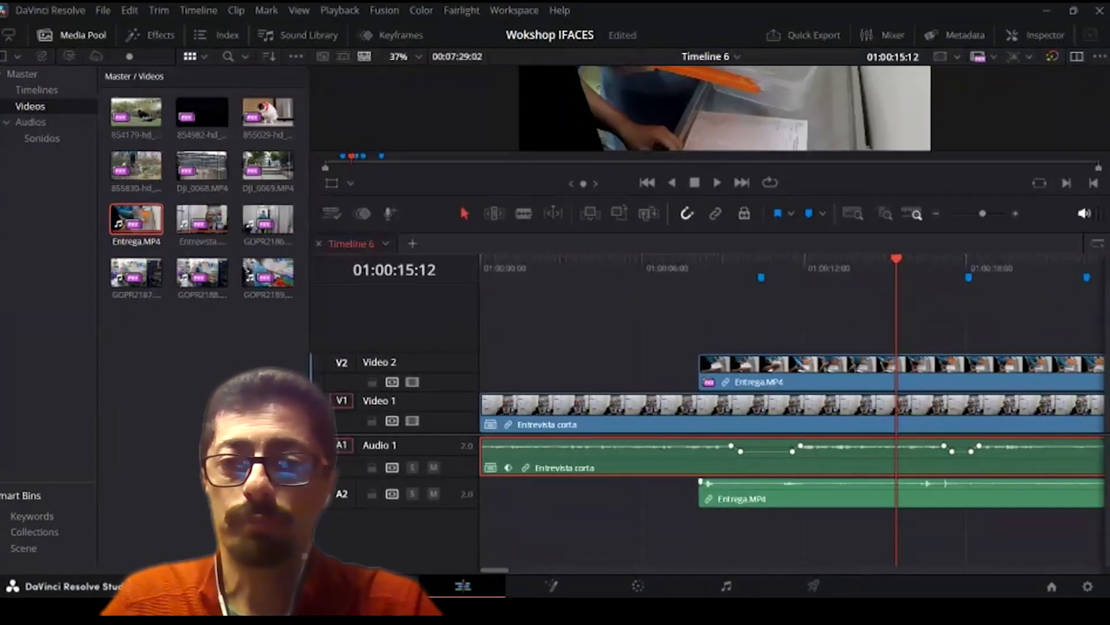
pyautogui.press('Up')
pyautogui.press('space')
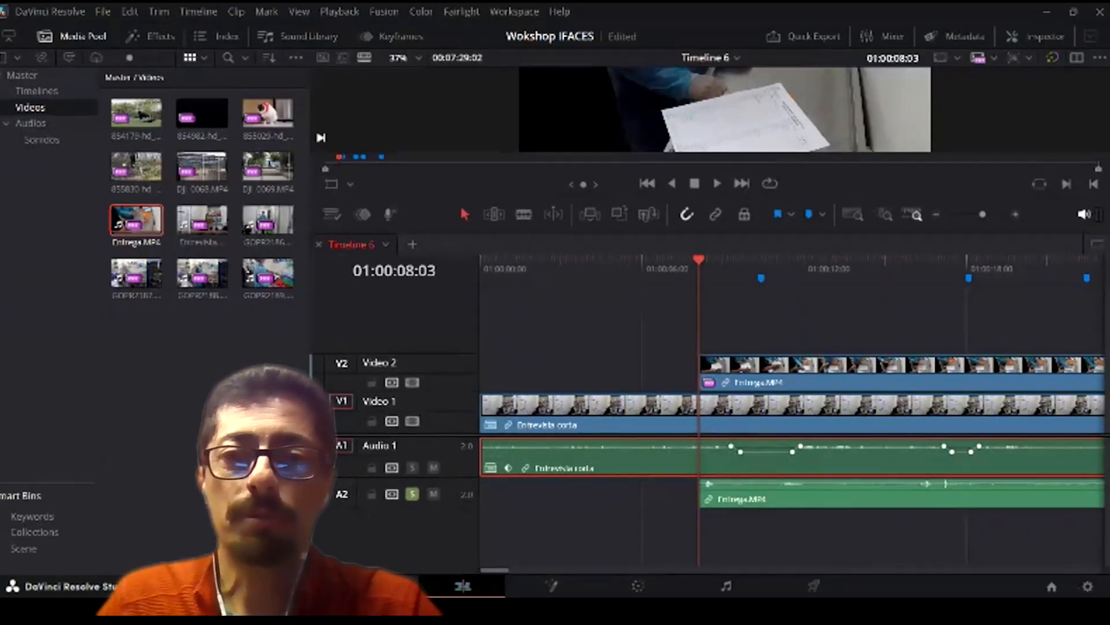
pyautogui.press('space')
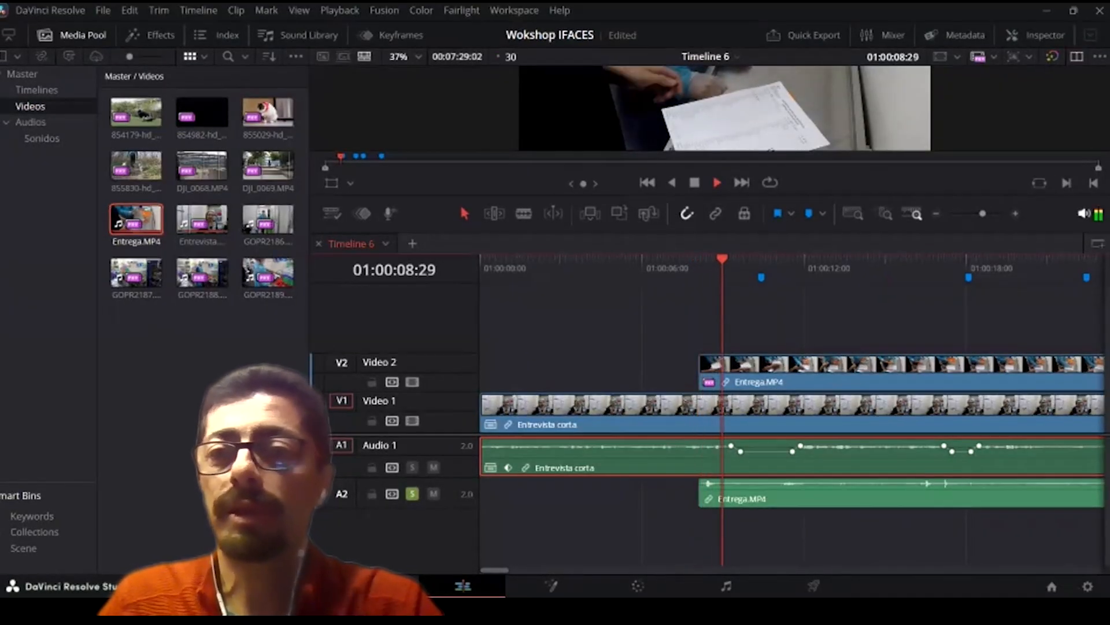
pyautogui.moveTo(710, 197); pyautogui.dragTo(710, 287)
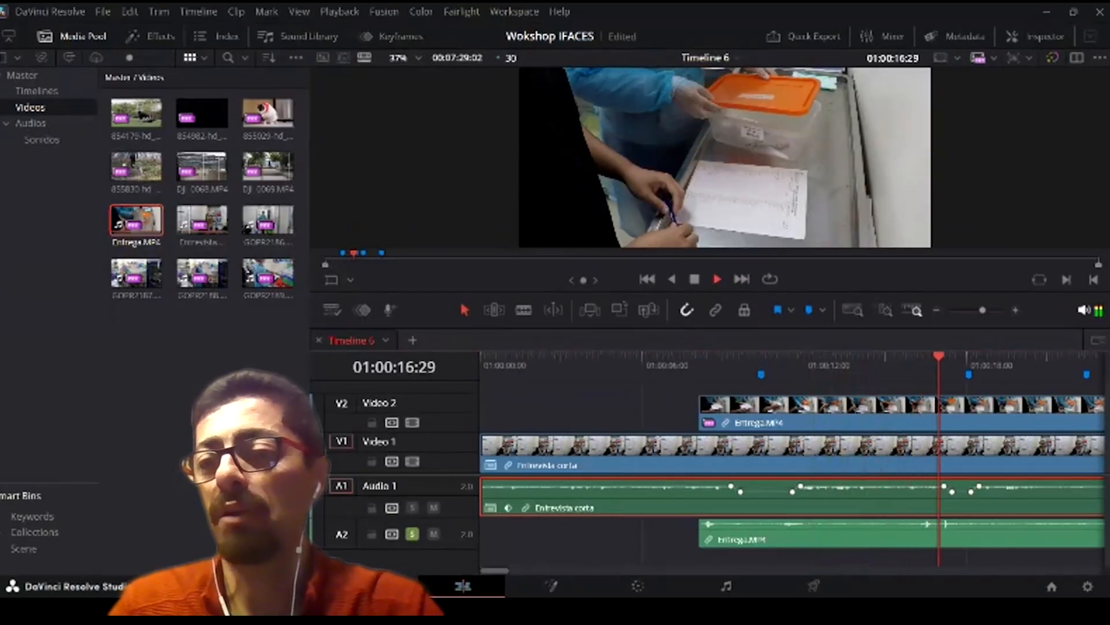
pyautogui.press('space')
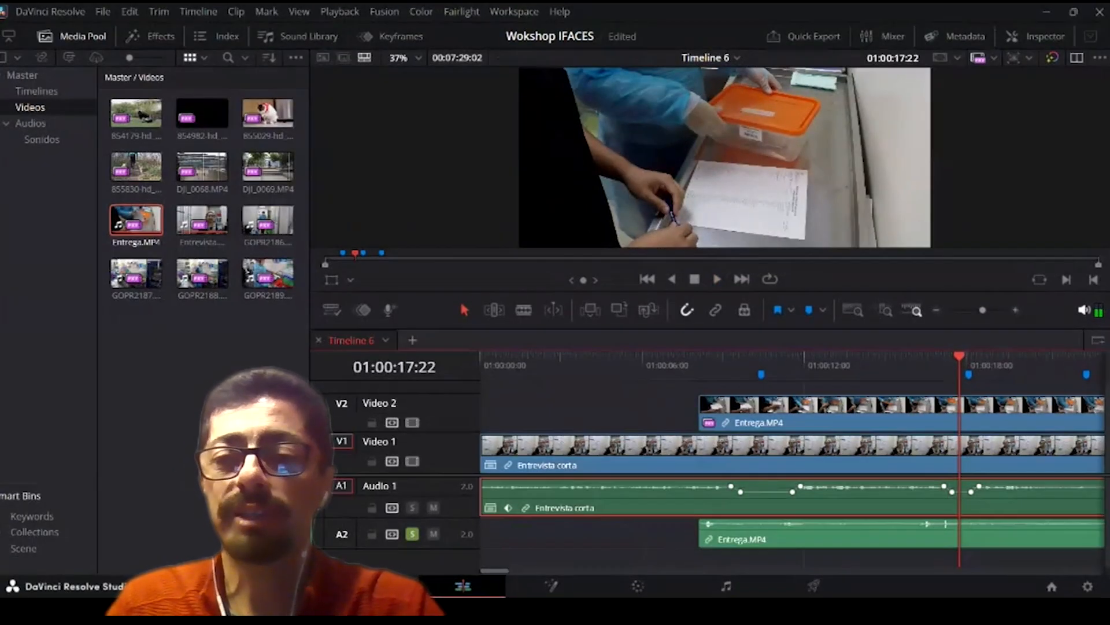
# Step: Delete the Entrega.MP4 audio from Audio 2 and turn off the solo on that track
pyautogui.click(901, 532)
pyautogui.press('BackSpace')
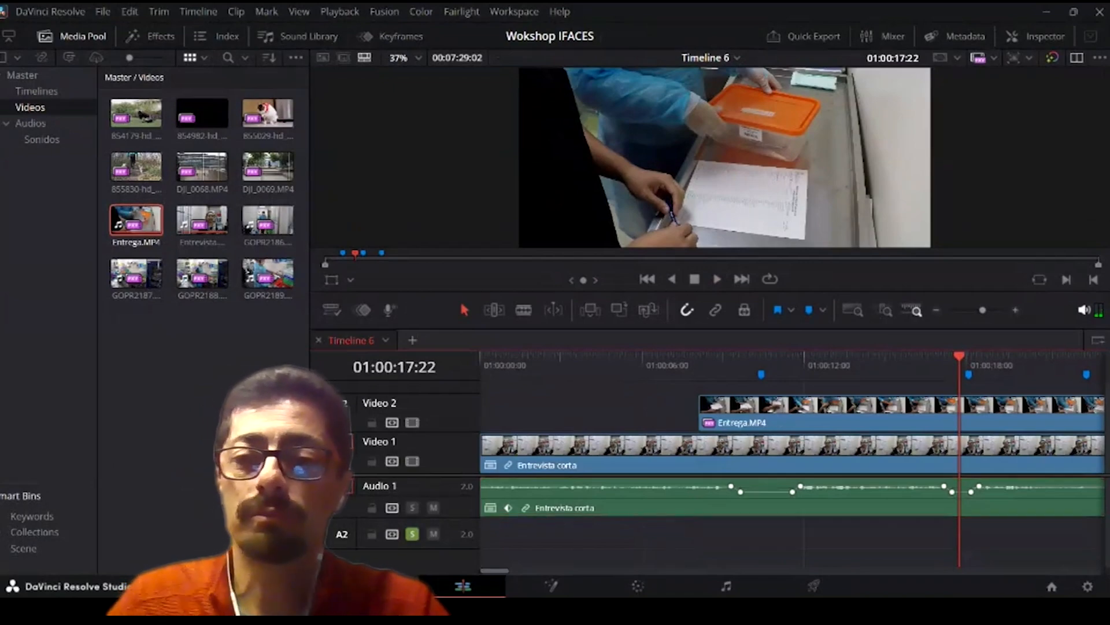
pyautogui.click(413, 533)
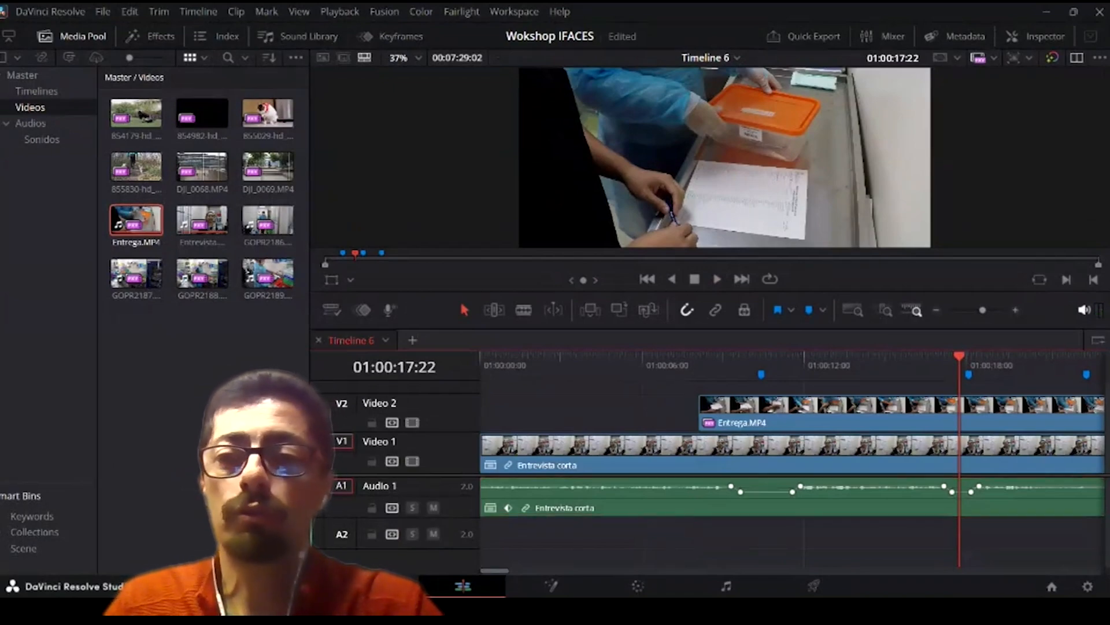
# Step: Play the interview into the Entrega.MP4 overlay up to 01:00:11:15, and enlarge the viewer above the timeline
pyautogui.moveTo(960, 357); pyautogui.dragTo(683, 357)
pyautogui.press('space')
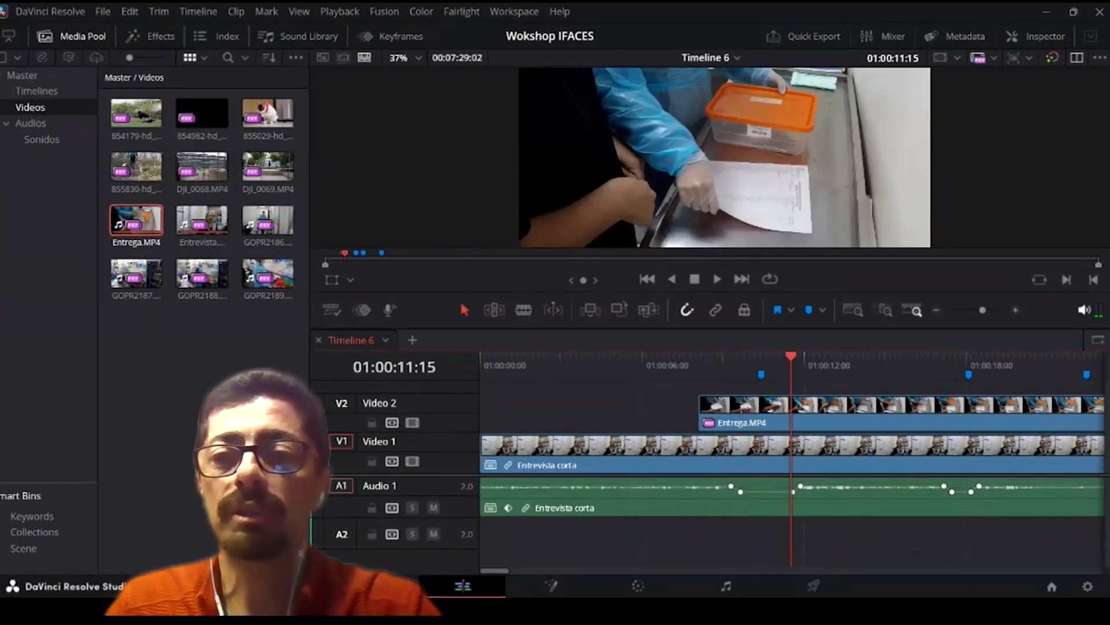
pyautogui.moveTo(711, 294); pyautogui.dragTo(710, 352)
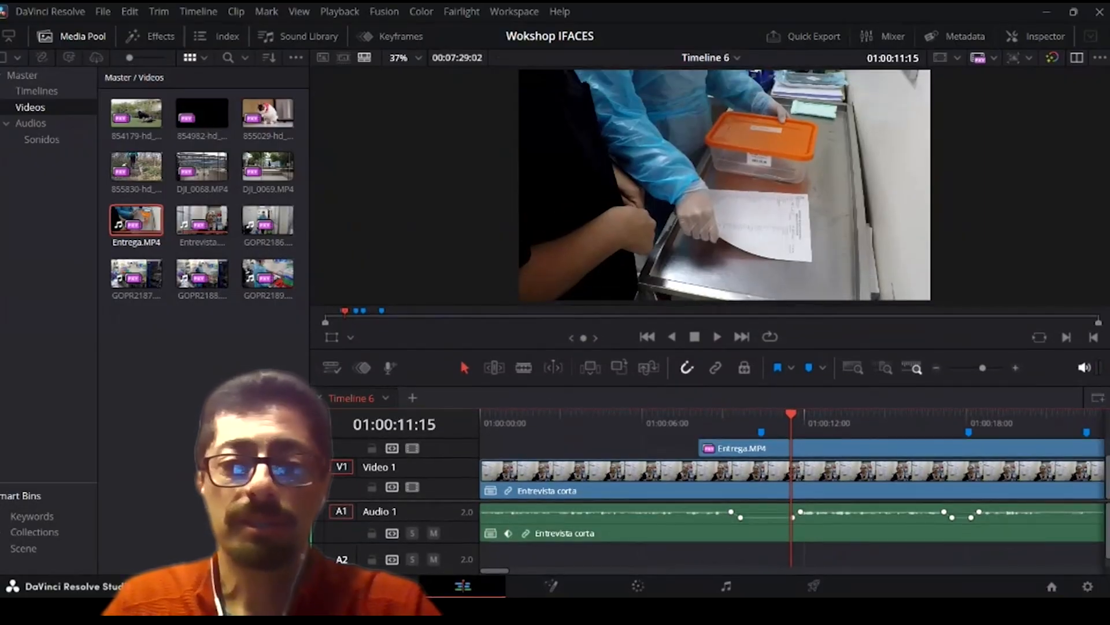
pyautogui.scroll(1, 791, 468)
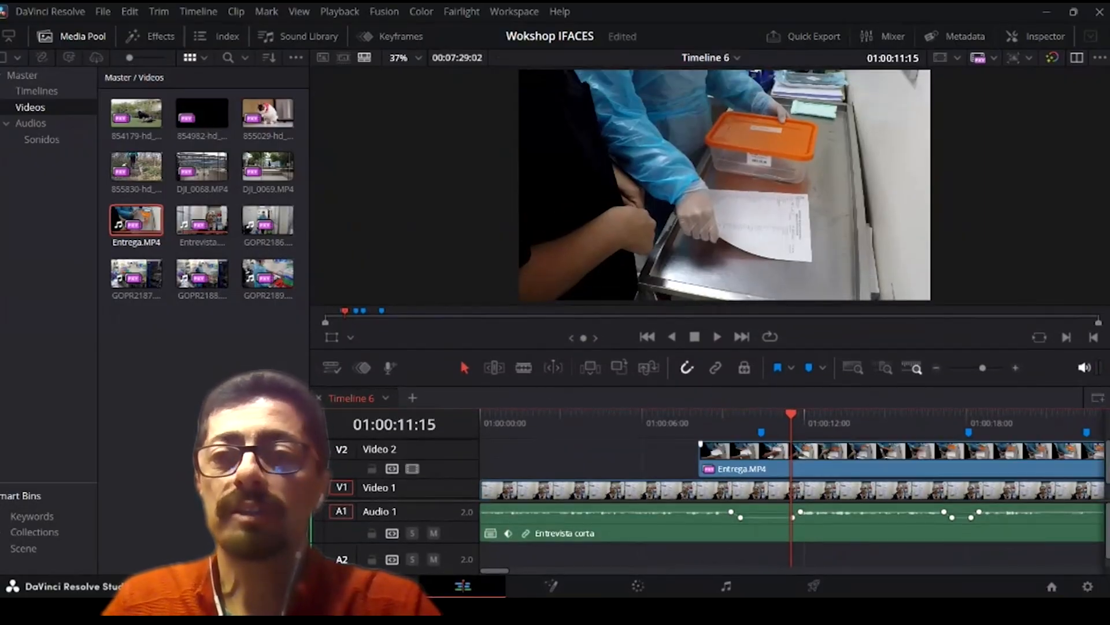
# Step: Play up to 01:00:31:03, cut Entrega.MP4 there and delete the part after the cut
pyautogui.press('space')
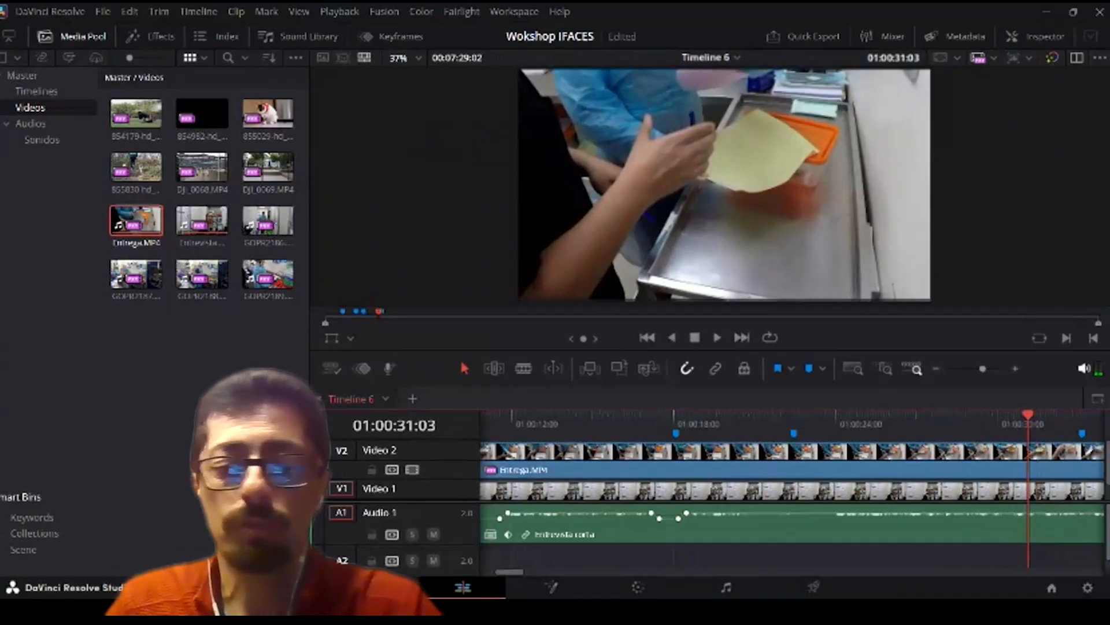
pyautogui.press('b')
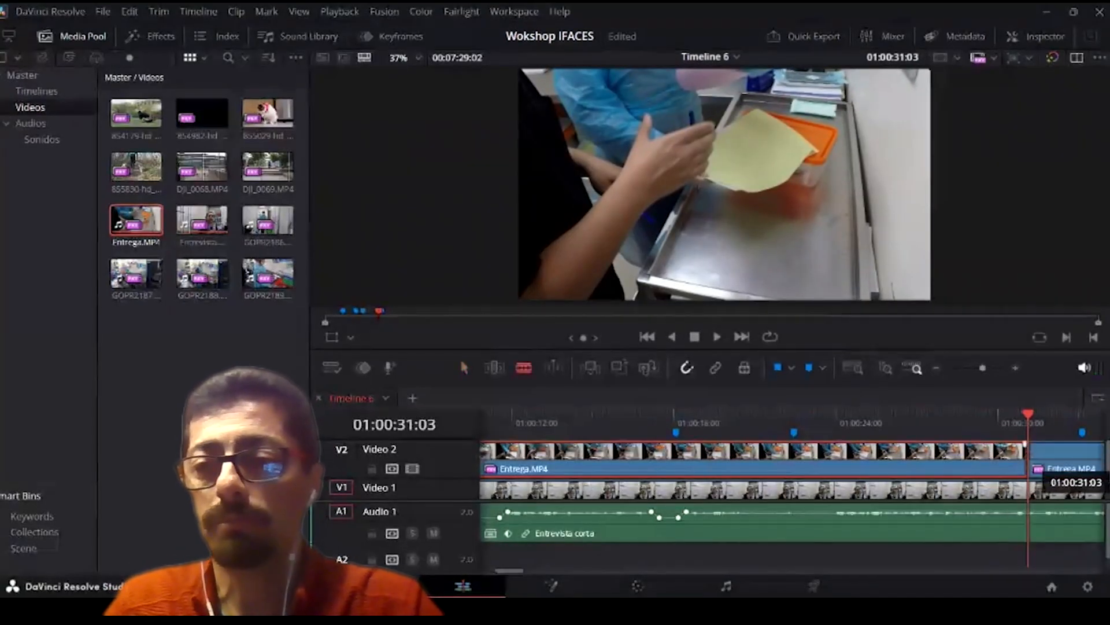
pyautogui.click(1029, 460)
pyautogui.press('a')
pyautogui.click(1090, 450)
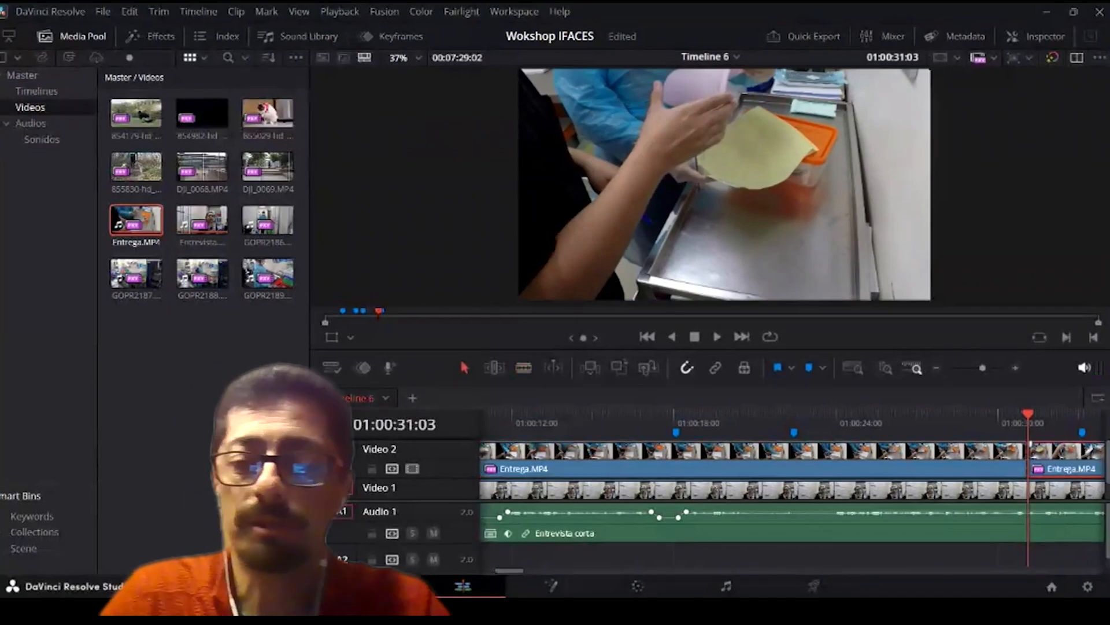
pyautogui.press('Delete')
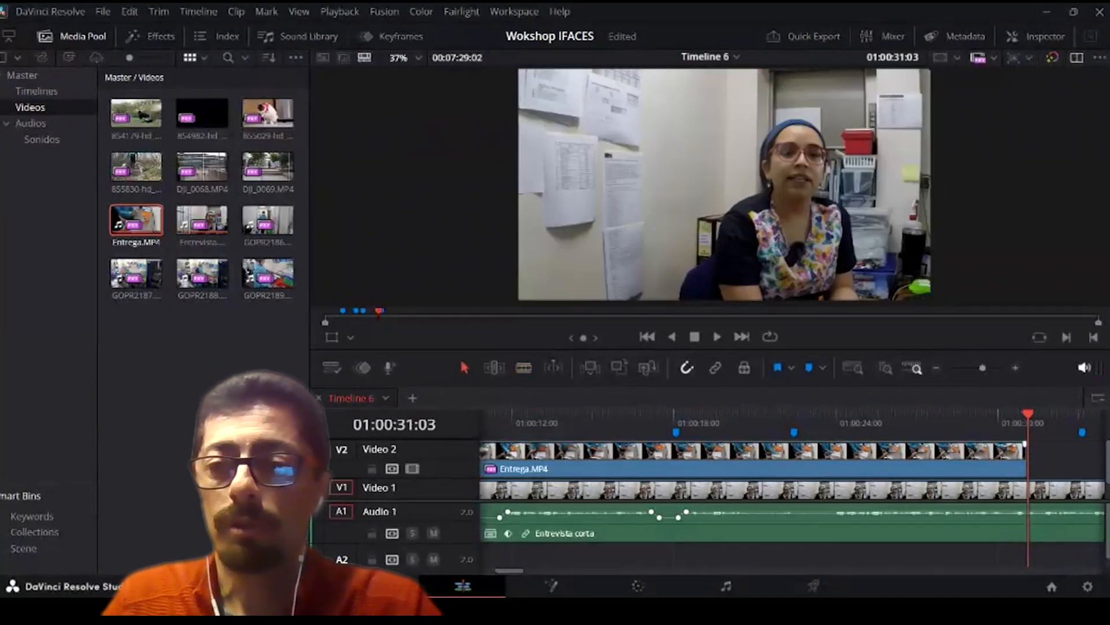
# Step: Play the sequence from its start to 01:00:23:28 and step back frame by frame to 01:00:23:05
pyautogui.press('Home')
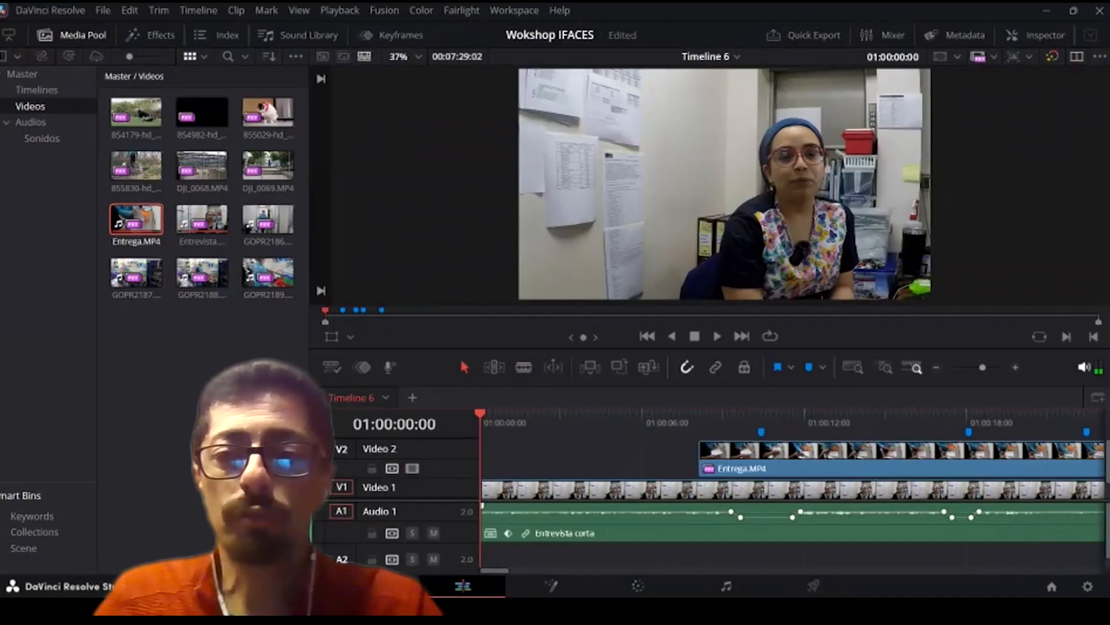
pyautogui.press('space')
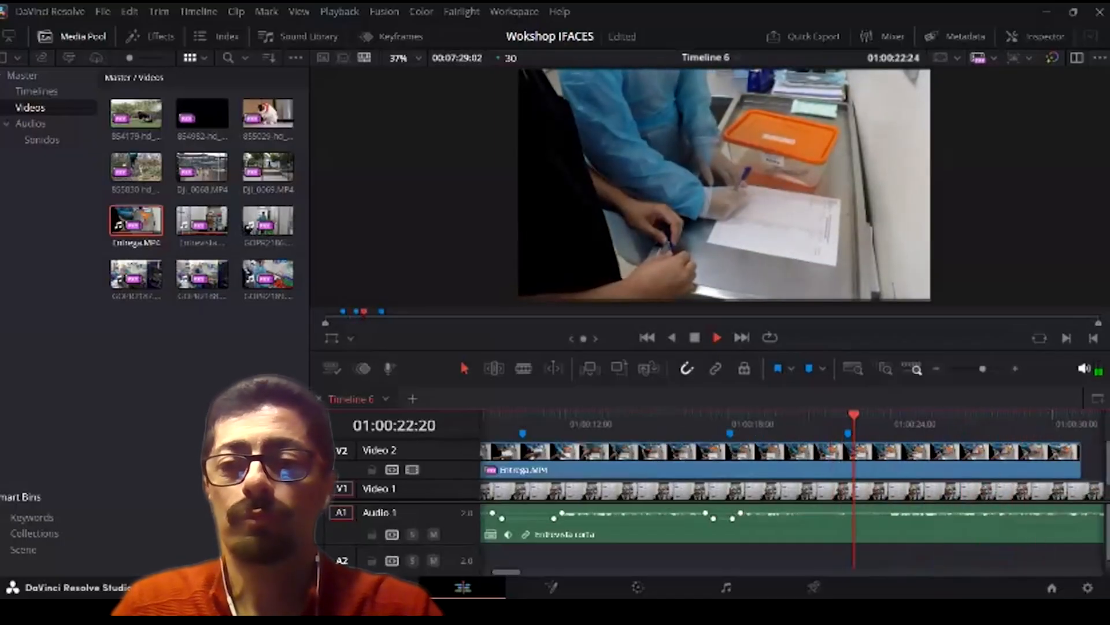
pyautogui.press('space')
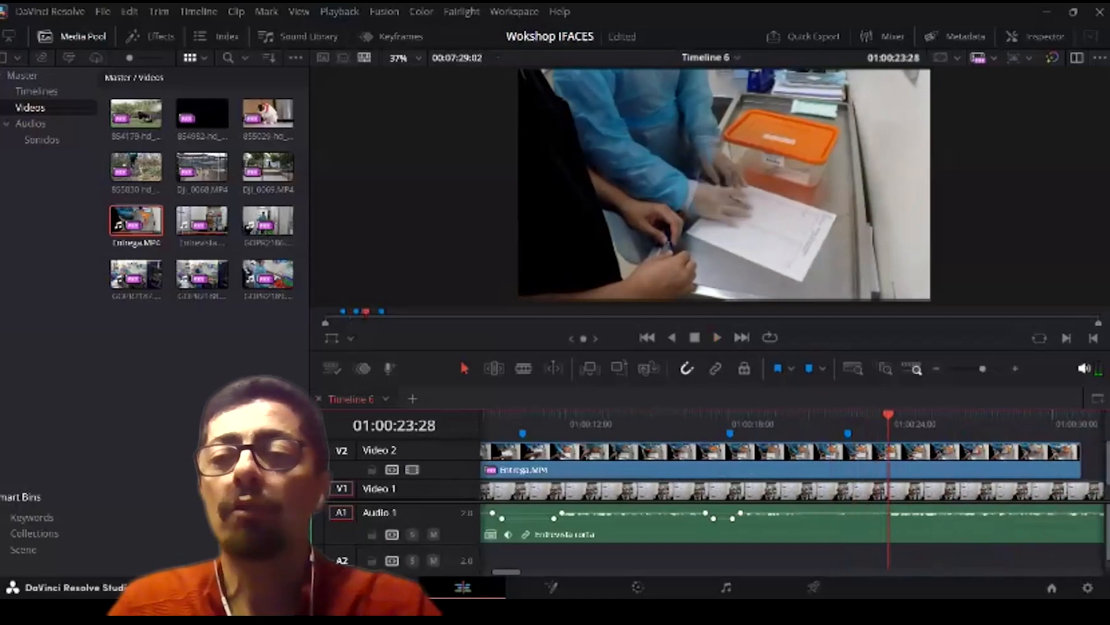
pyautogui.press('Left')
pyautogui.press('Left')
pyautogui.press('Left')
pyautogui.press('Left')
pyautogui.press('Left')
pyautogui.press('Left')
pyautogui.press('Left')
pyautogui.press('Left')
pyautogui.press('Left')
pyautogui.press('Left')
pyautogui.press('Left')
pyautogui.press('Left')
pyautogui.press('Left')
pyautogui.press('Left')
pyautogui.press('Left')
pyautogui.press('Left')
pyautogui.press('Left')
pyautogui.press('Left')
pyautogui.press('Left')
pyautogui.press('Left')
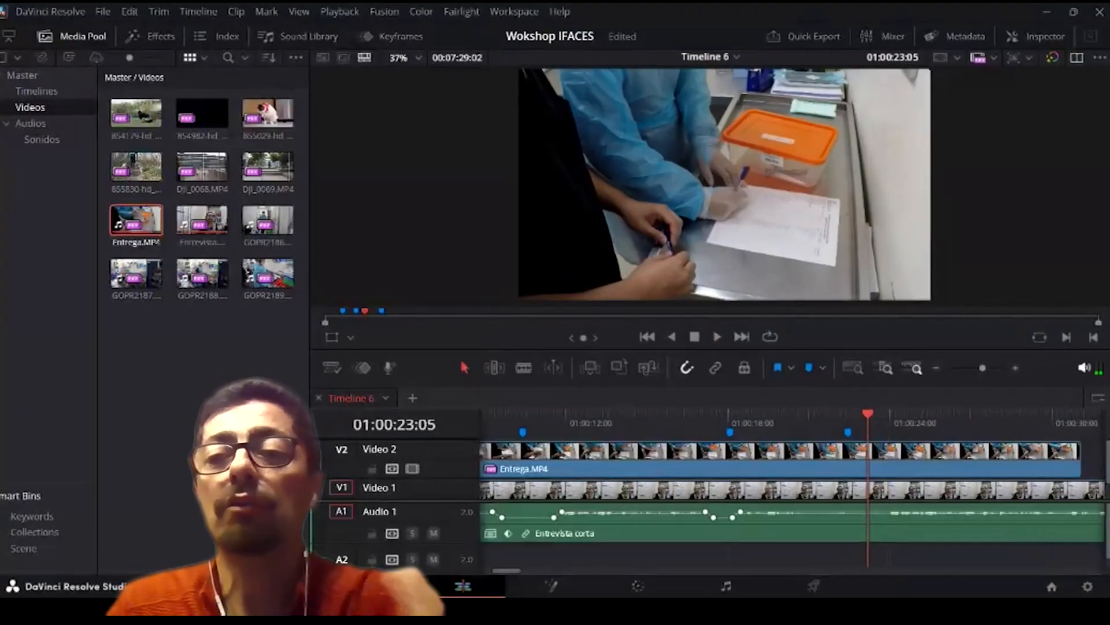
# Step: Cut the interview's video and audio at 01:00:09:19 and 01:00:11:20, and delete the section between the cuts
pyautogui.moveTo(868, 414); pyautogui.dragTo(502, 414)
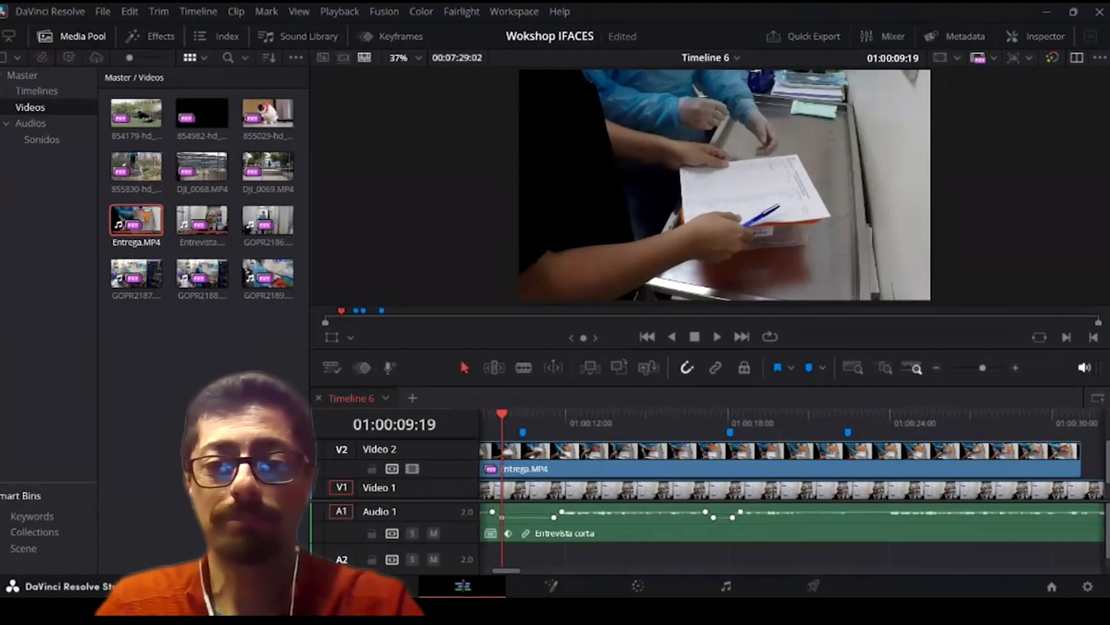
pyautogui.press('b')
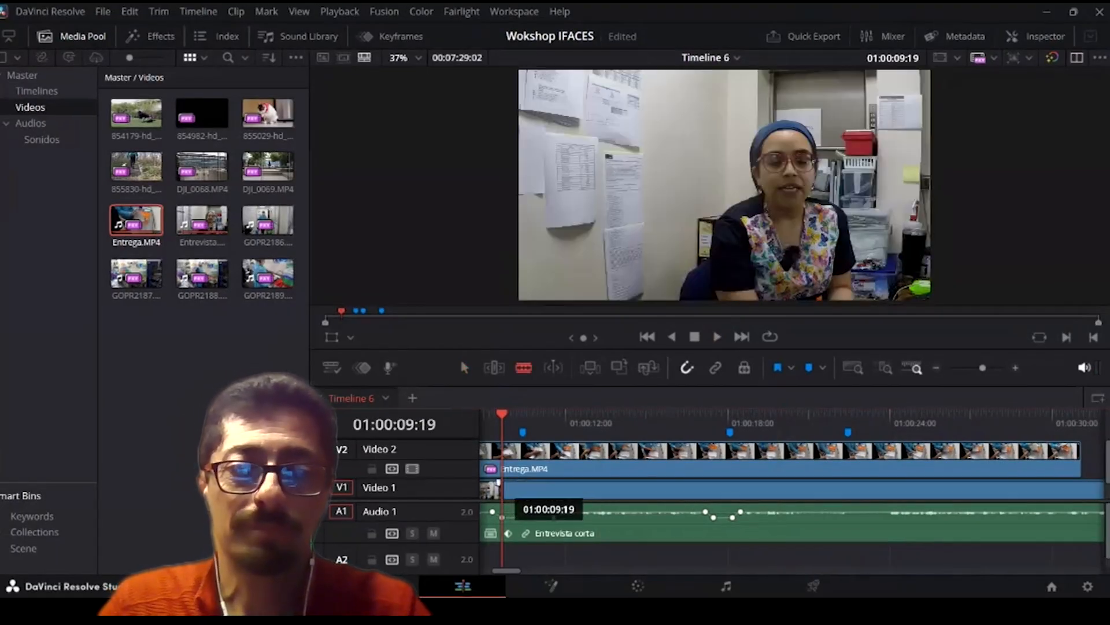
pyautogui.click(509, 533)
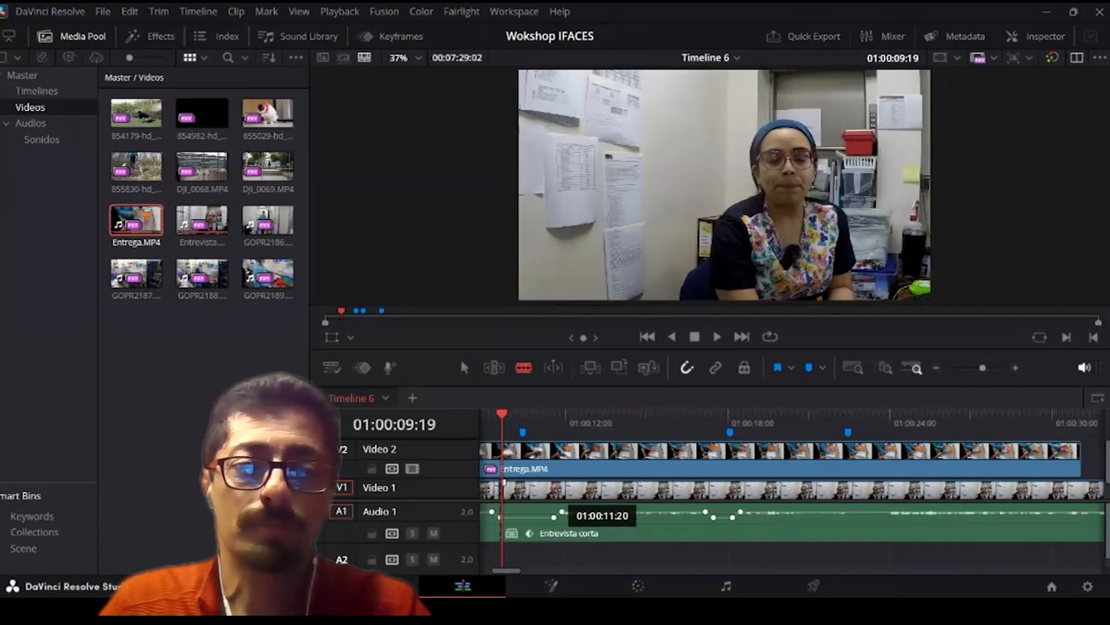
pyautogui.click(558, 529)
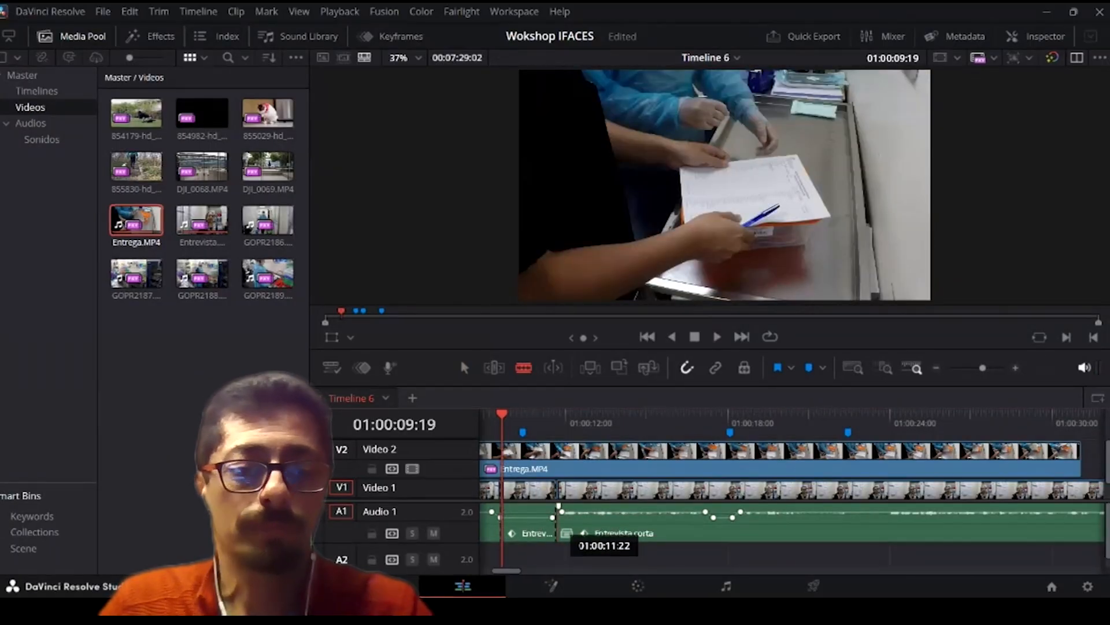
pyautogui.press('a')
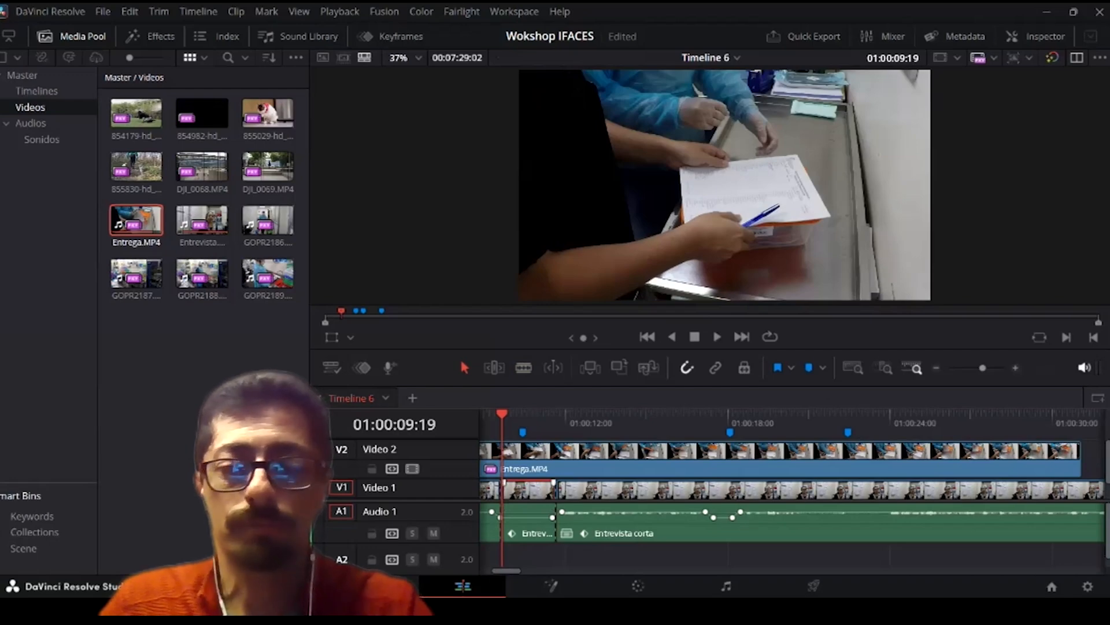
pyautogui.hotkey('alt', 'f')
pyautogui.press('Delete')
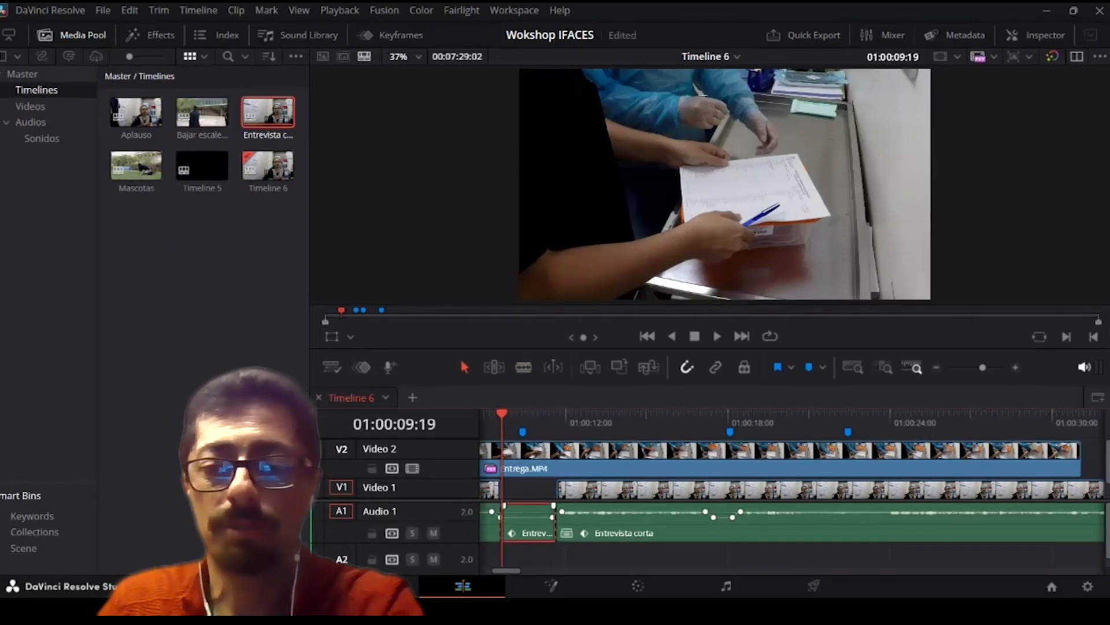
pyautogui.press('Delete')
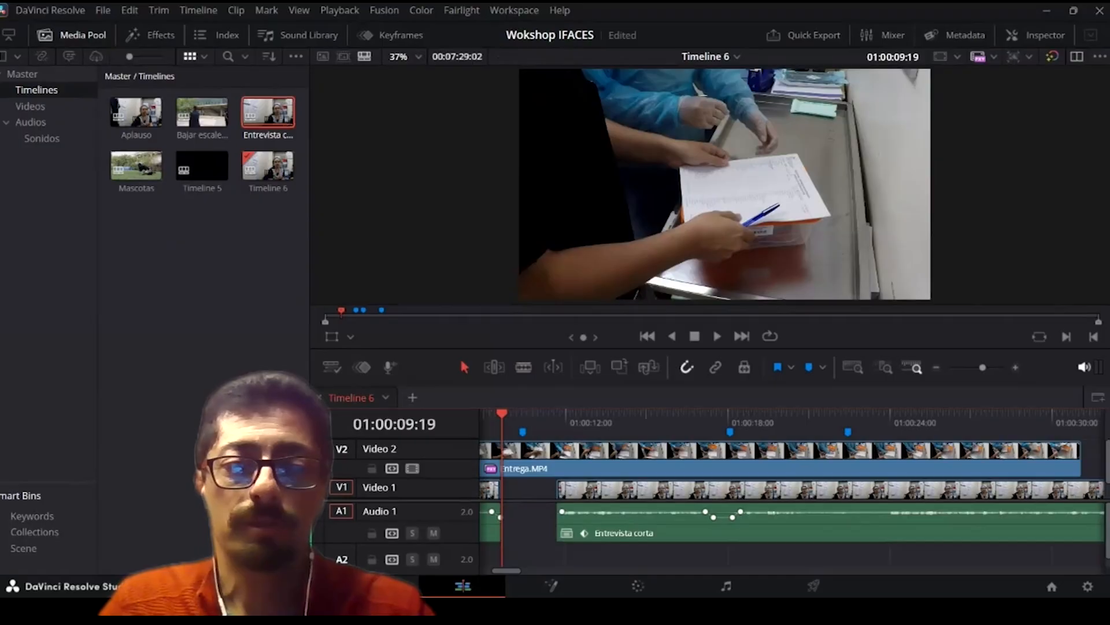
# Step: Close the gaps left after 01:00:09:19 on Video 1 and Audio 1, keeping the Entrega.MP4 overlay in place
pyautogui.click(529, 489)
pyautogui.press('Delete')
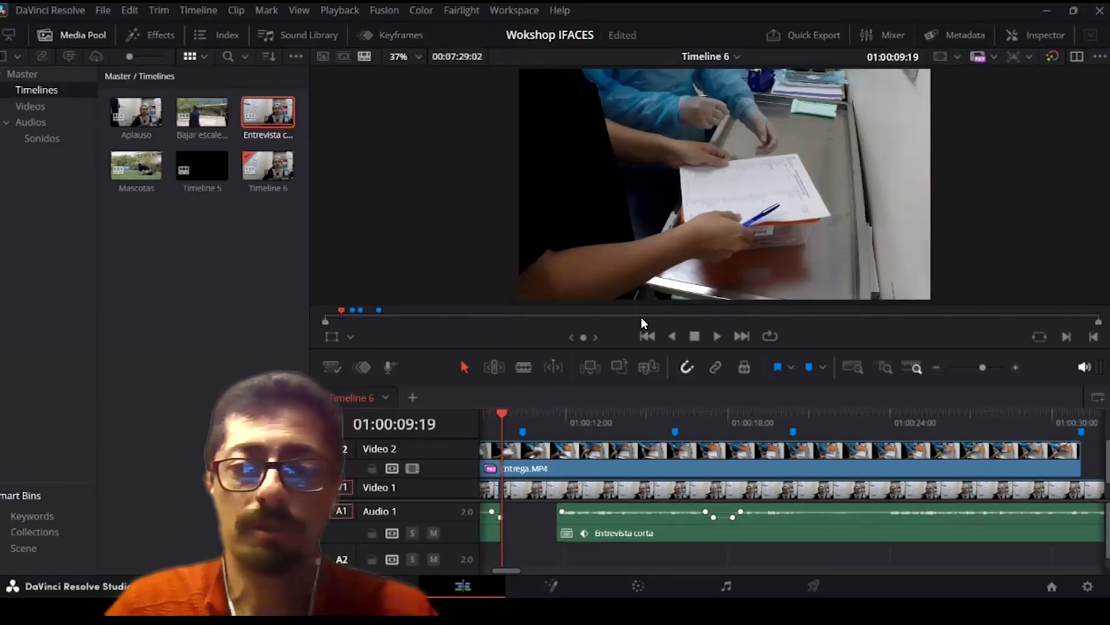
pyautogui.click(529, 521)
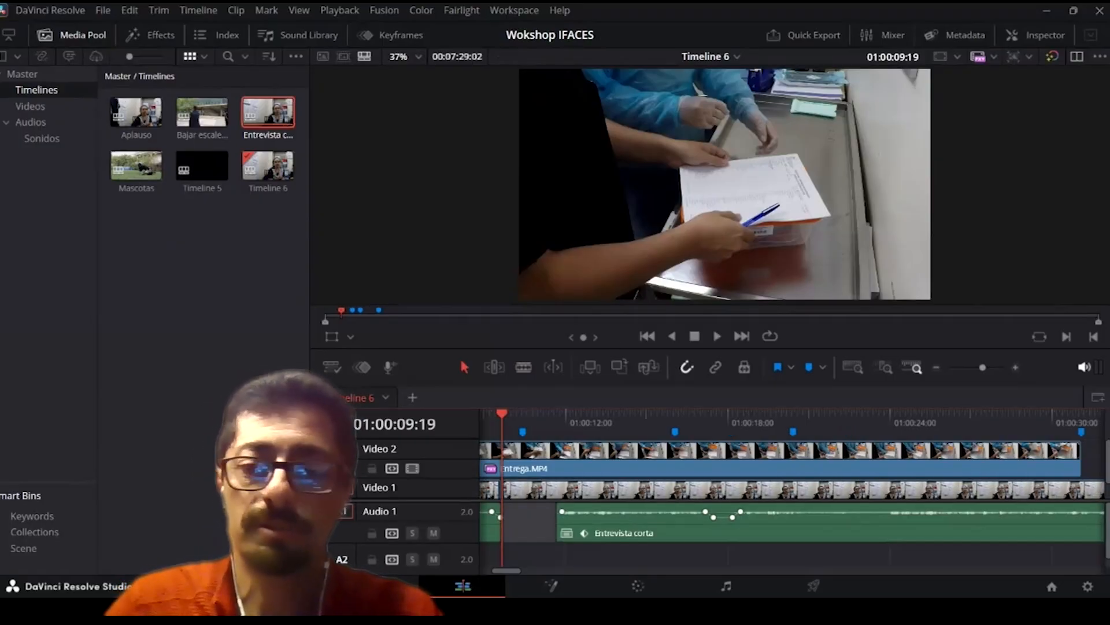
pyautogui.press('Delete')
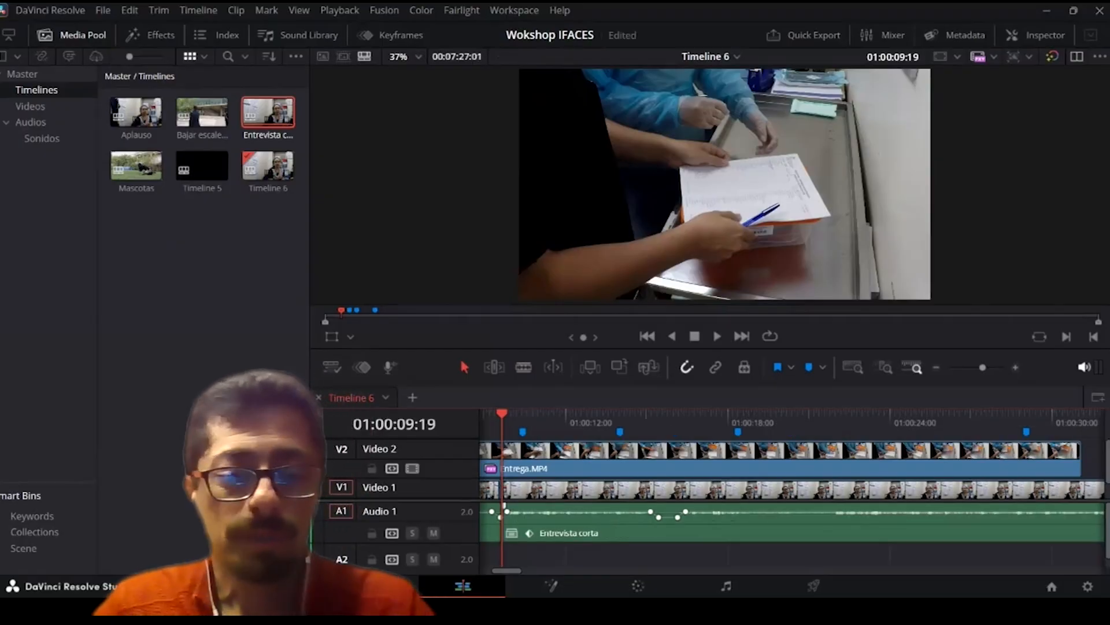
# Step: Cut the interview's video and audio around the lowered audio stretch starting near 01:00:15:09, then remove that section and close the gap
pyautogui.press('b')
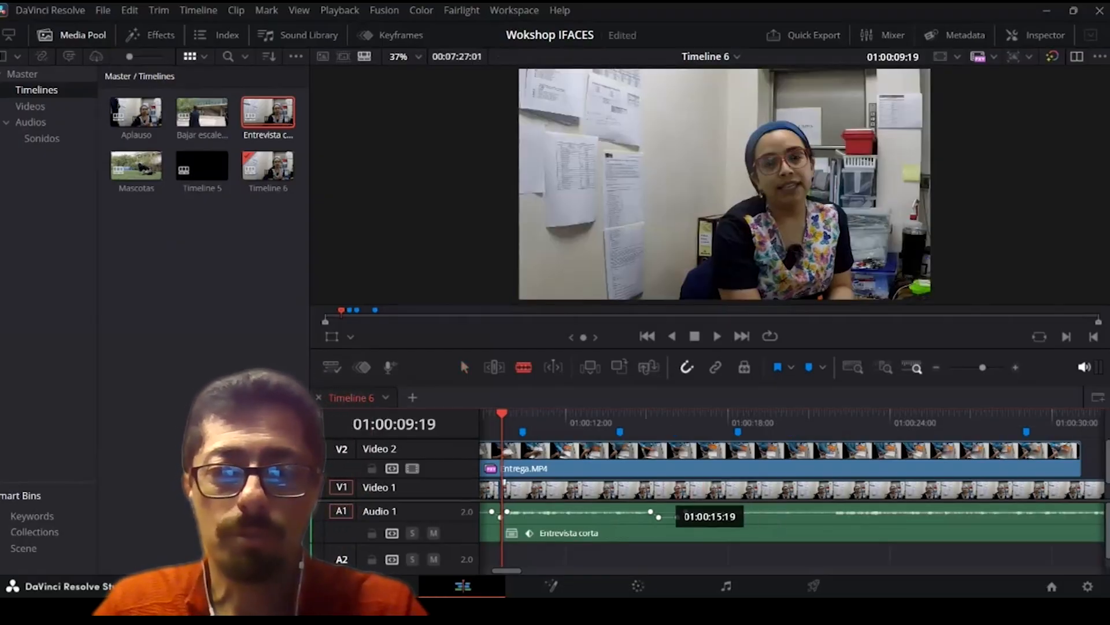
pyautogui.click(655, 492)
pyautogui.click(659, 517)
pyautogui.click(679, 485)
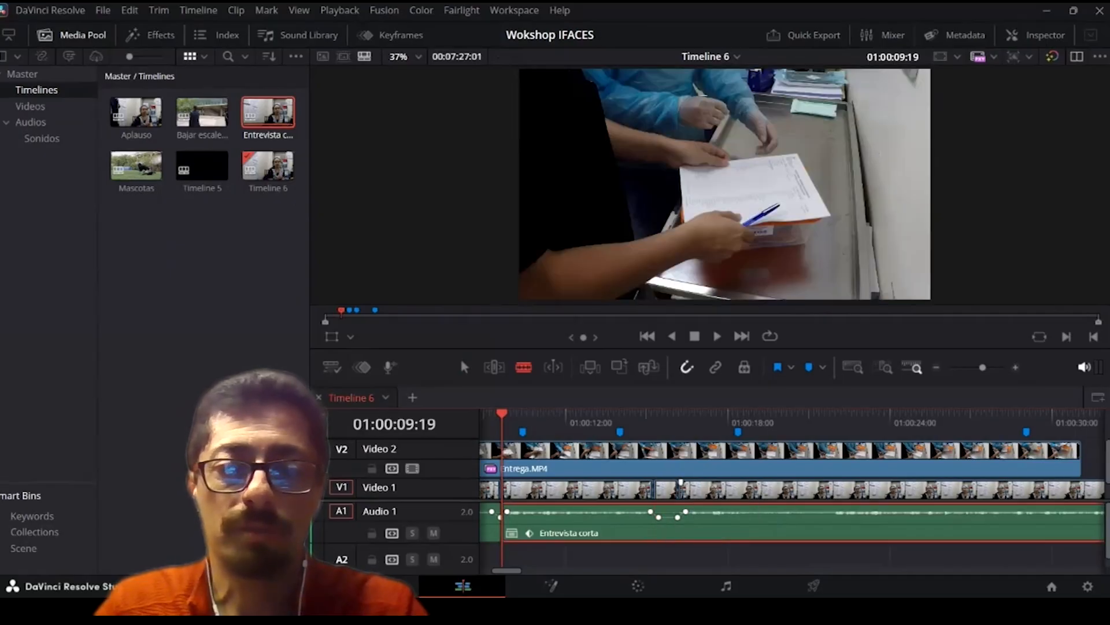
pyautogui.click(678, 520)
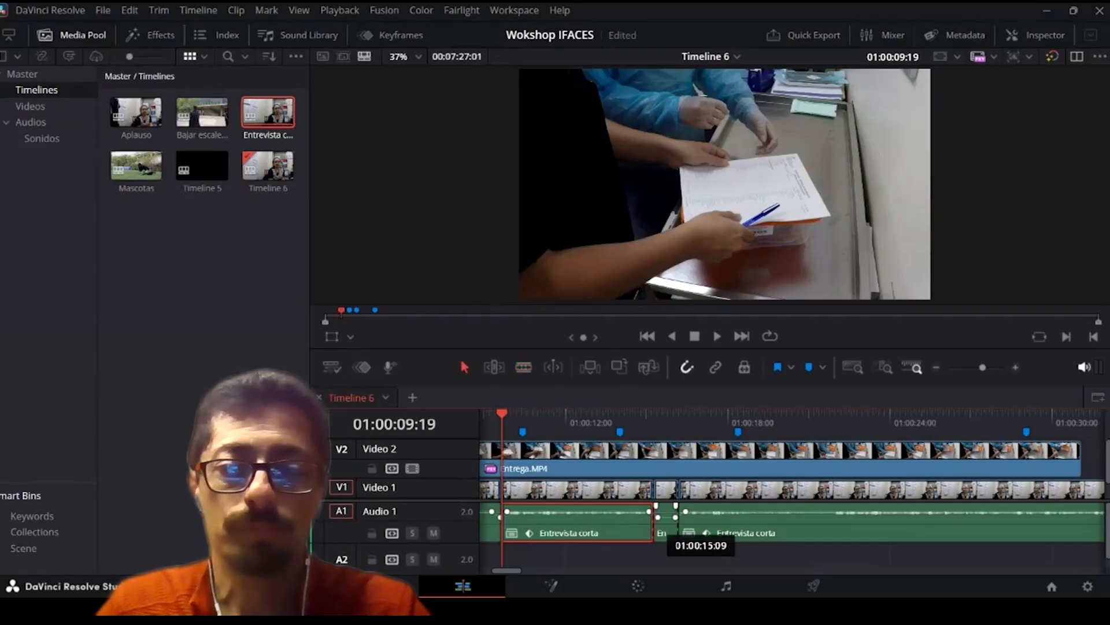
pyautogui.click(654, 523)
pyautogui.press('a')
pyautogui.press('Delete')
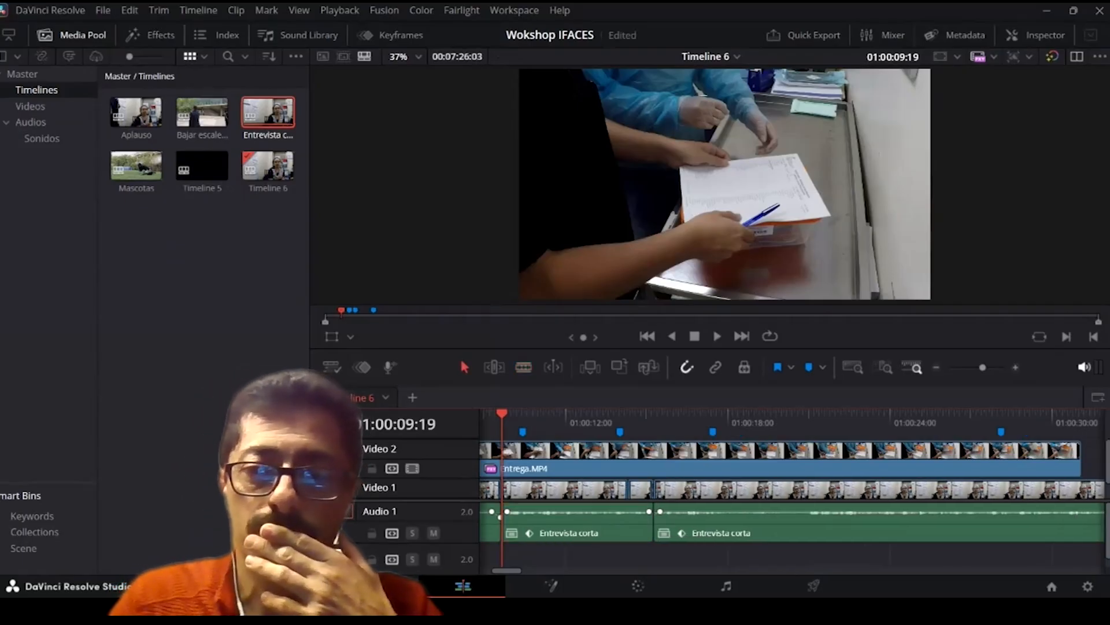
pyautogui.click(641, 489)
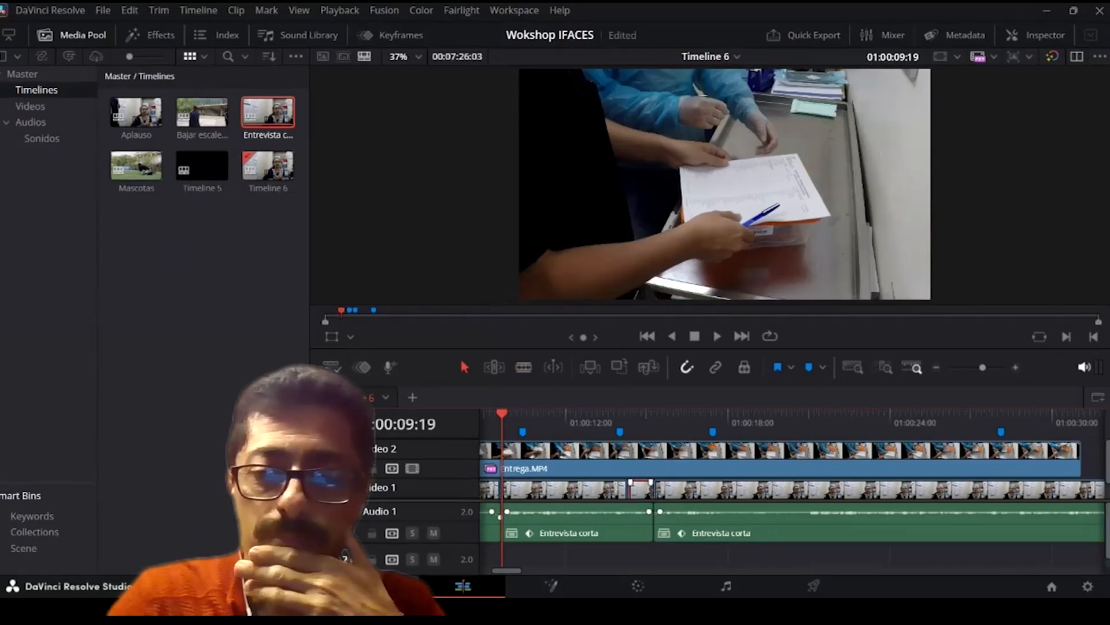
pyautogui.press('Delete')
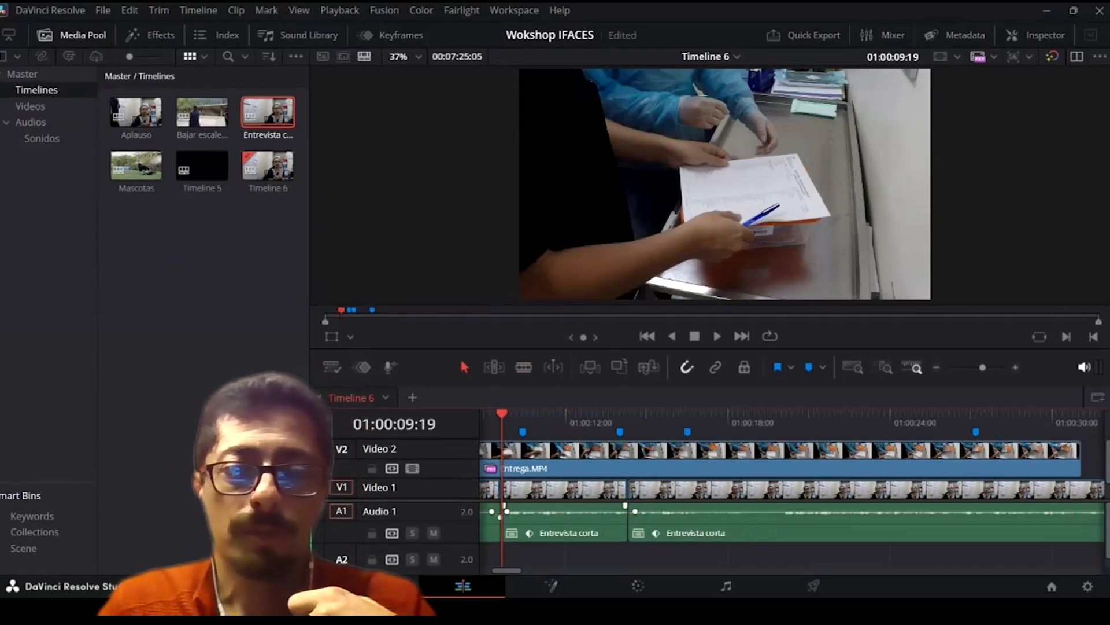
# Step: Play the edited interview from the beginning of the timeline to 01:00:18:22 to check the cuts
pyautogui.press('Home')
pyautogui.press('space')
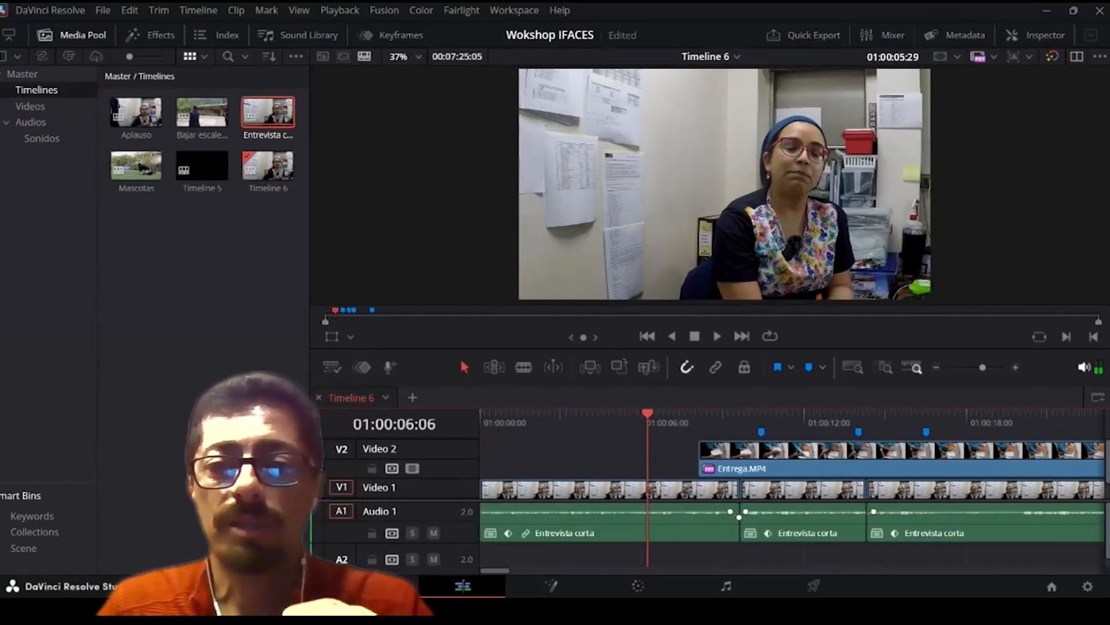
pyautogui.press('space')
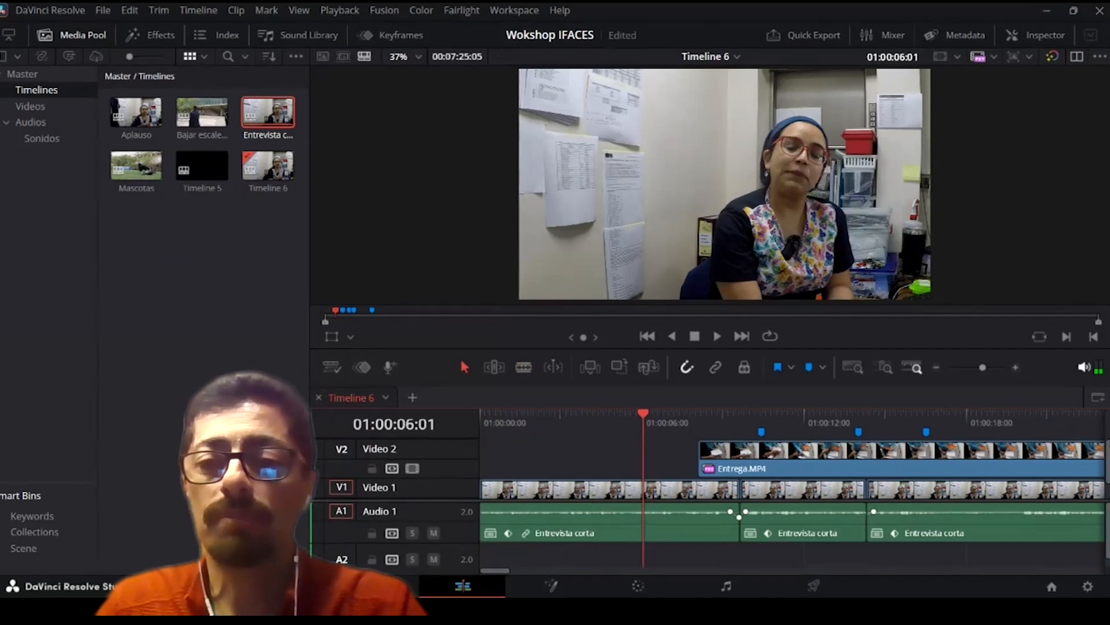
pyautogui.press('space')
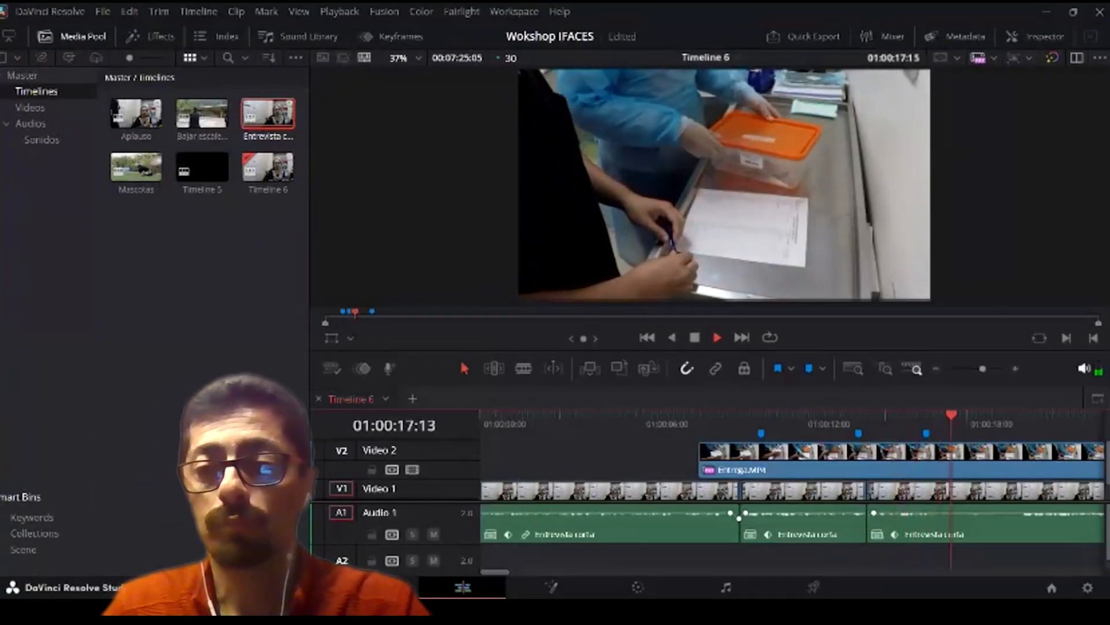
pyautogui.press('space')
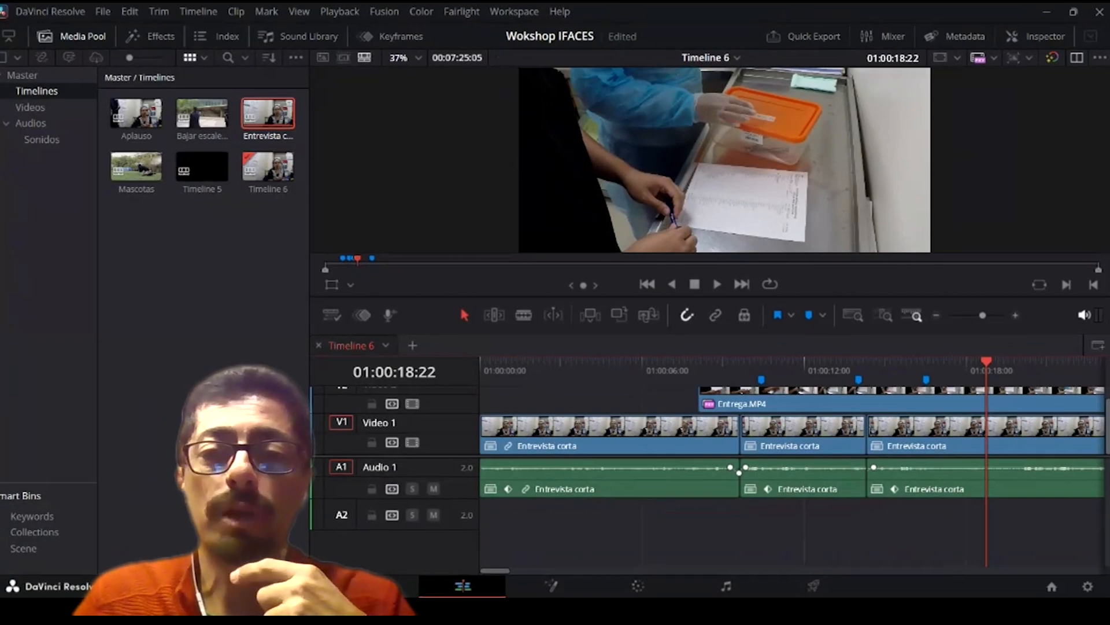
# Step: Locate Entrega.MP4's source in the media bins and add a fade-in at the start of the clip on Video 2
pyautogui.hotkey('alt', 'f')
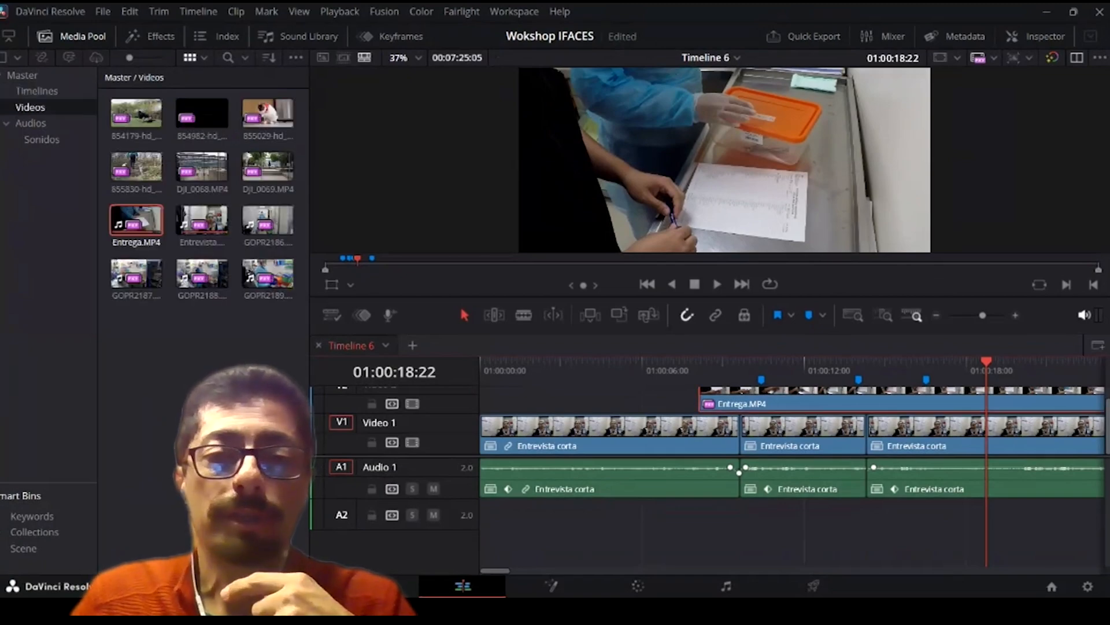
pyautogui.scroll(2, 694, 463)
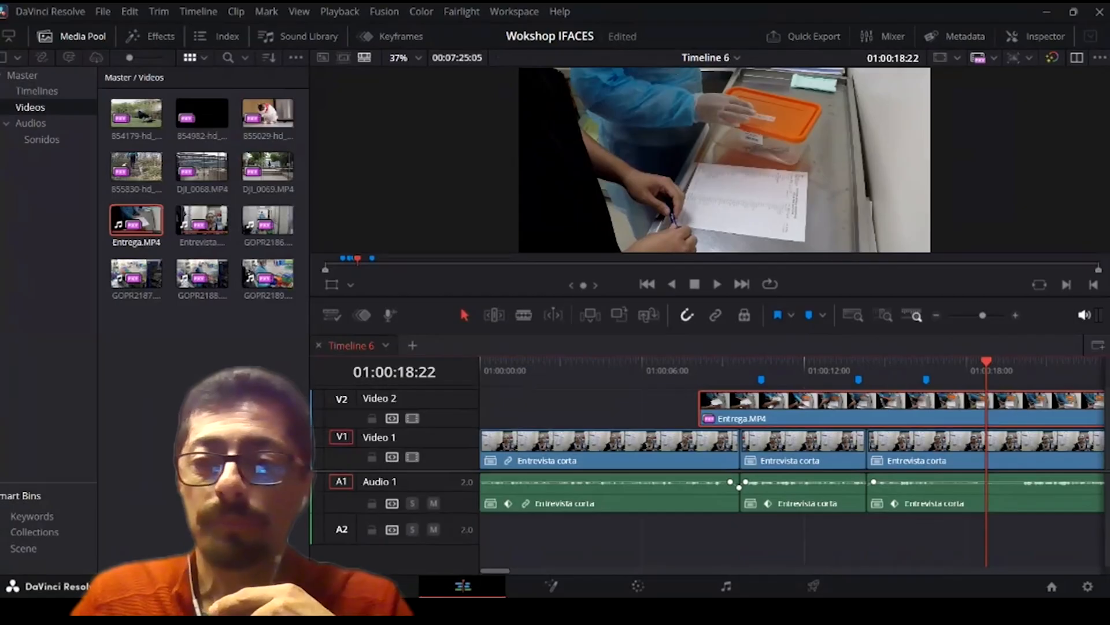
pyautogui.moveTo(986, 362); pyautogui.dragTo(698, 362)
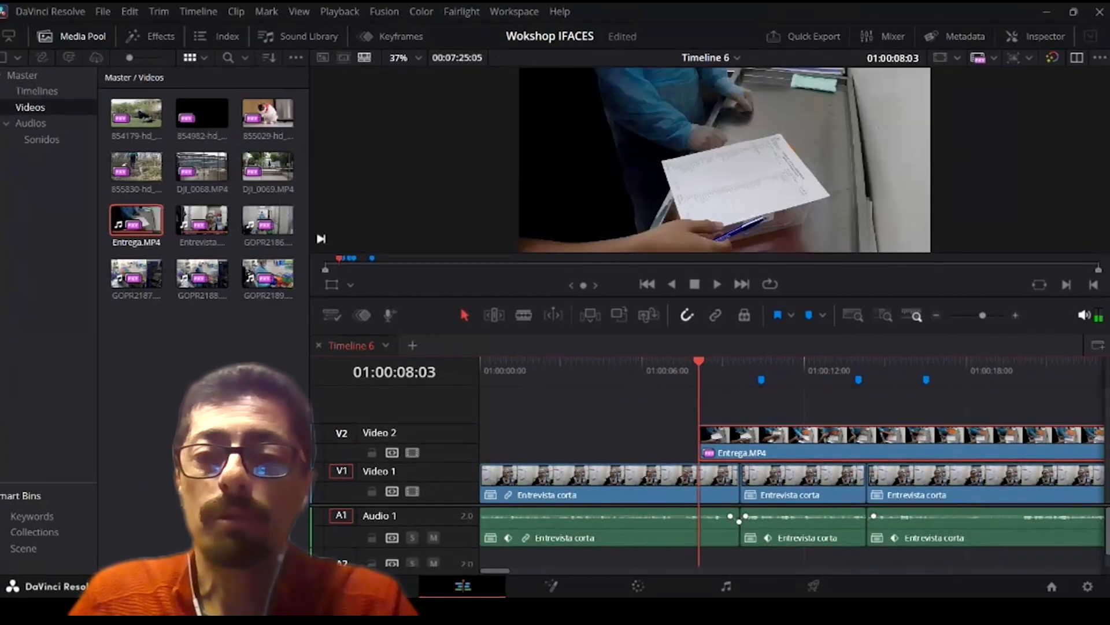
pyautogui.moveTo(701, 445); pyautogui.dragTo(750, 428)
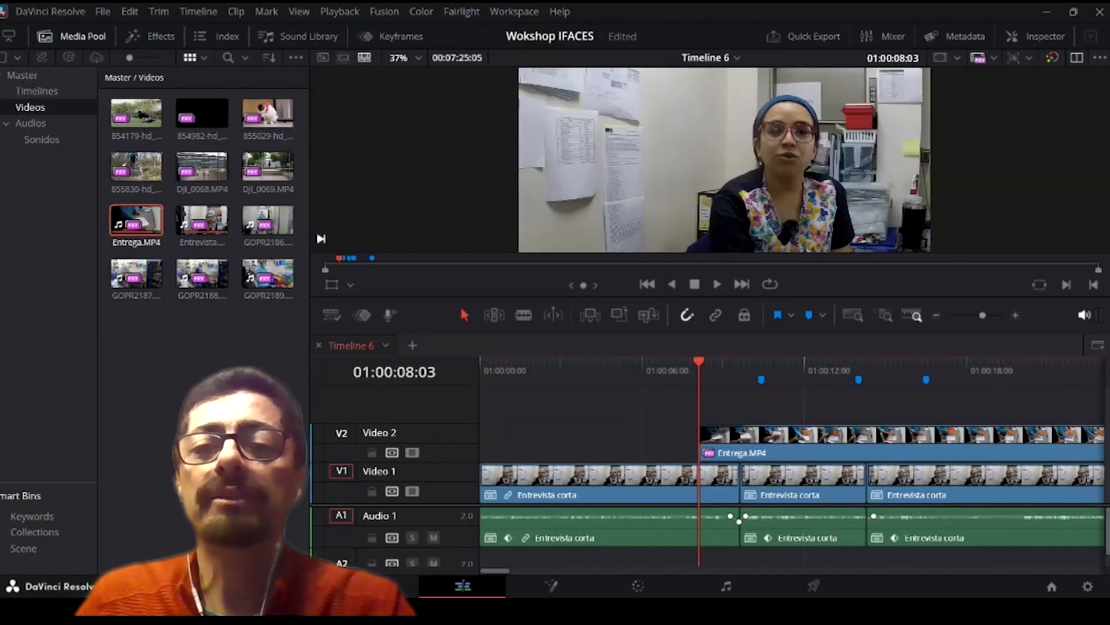
# Step: Play from 01:00:06:12 to 01:00:15:04 to check the fade into the Entrega.MP4 overlay
pyautogui.moveTo(699, 362); pyautogui.dragTo(653, 362)
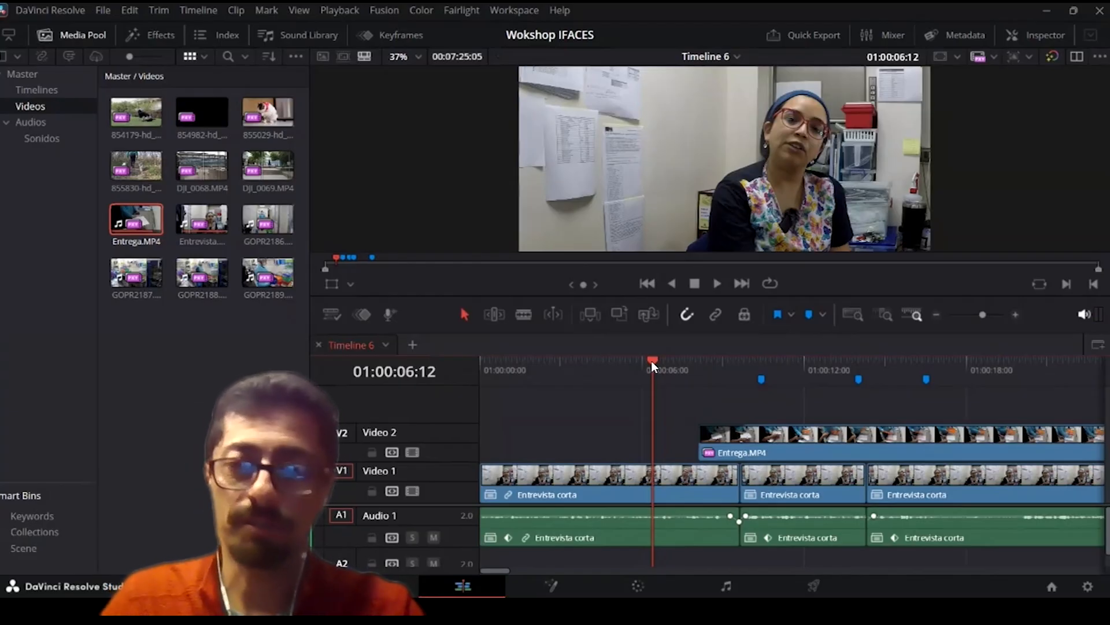
pyautogui.press('space')
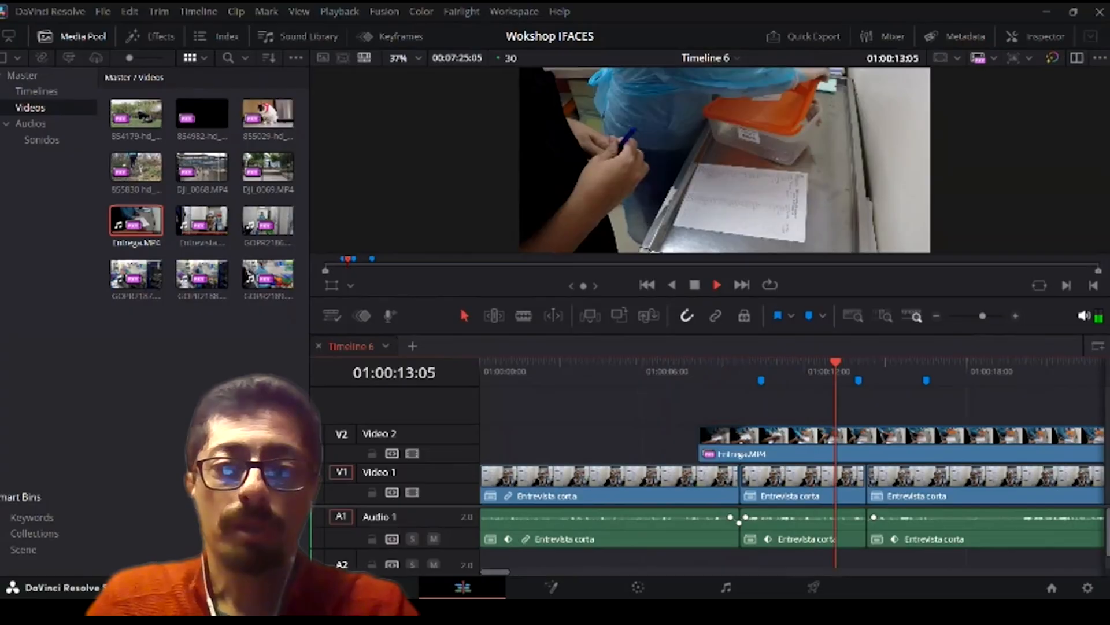
pyautogui.press('space')
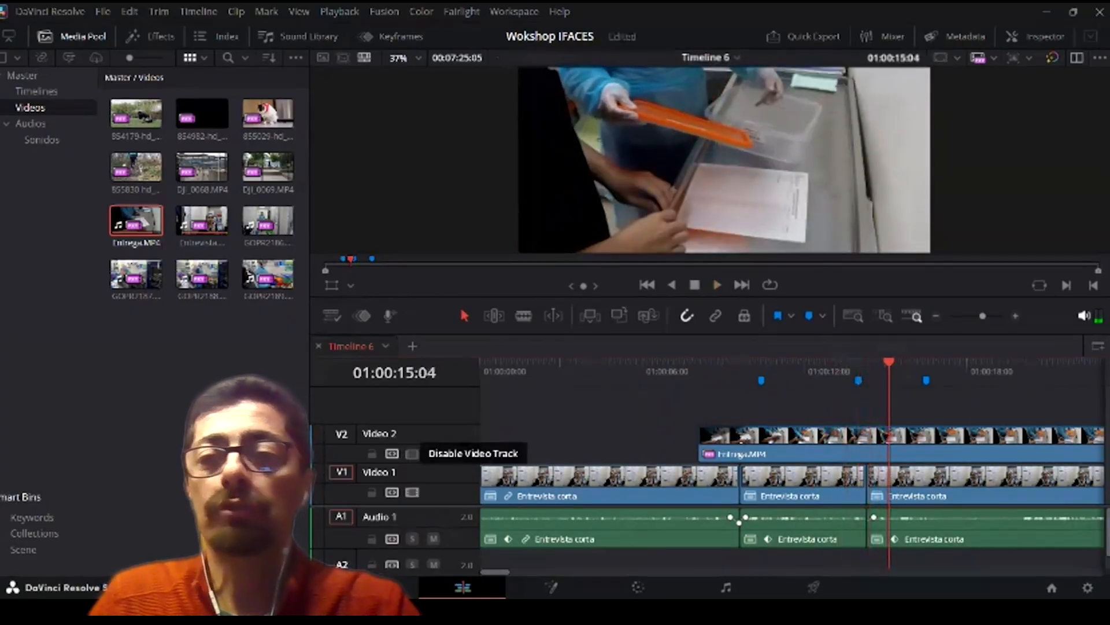
# Step: Disable the Video 2 track and play the bare interview cuts from 01:00:08:21 to 01:00:15:25
pyautogui.click(411, 453)
pyautogui.click(829, 363)
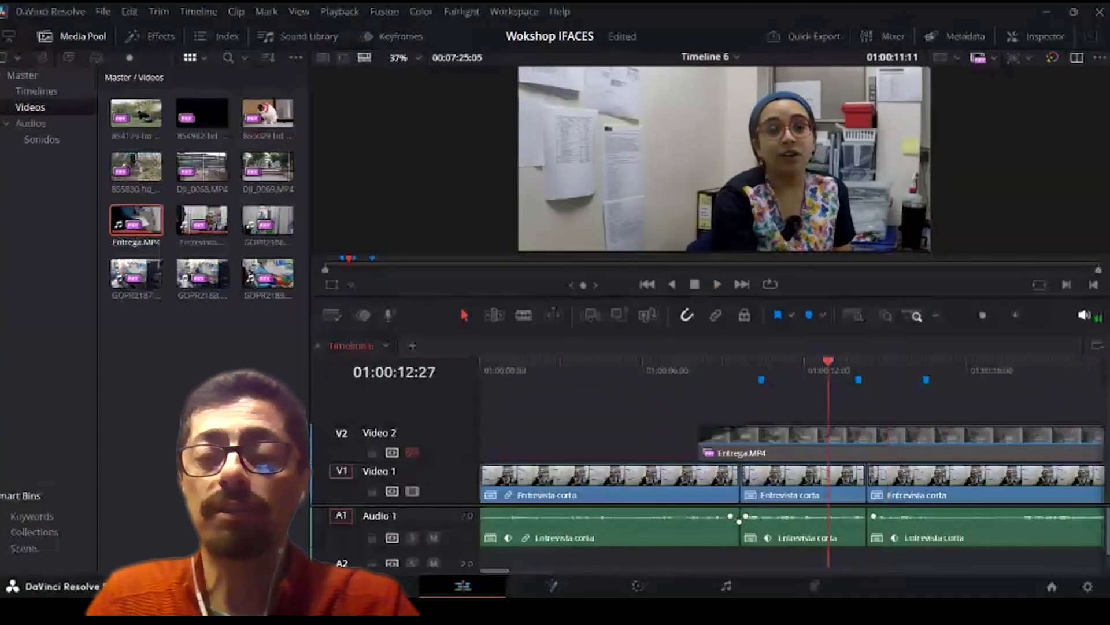
pyautogui.click(716, 363)
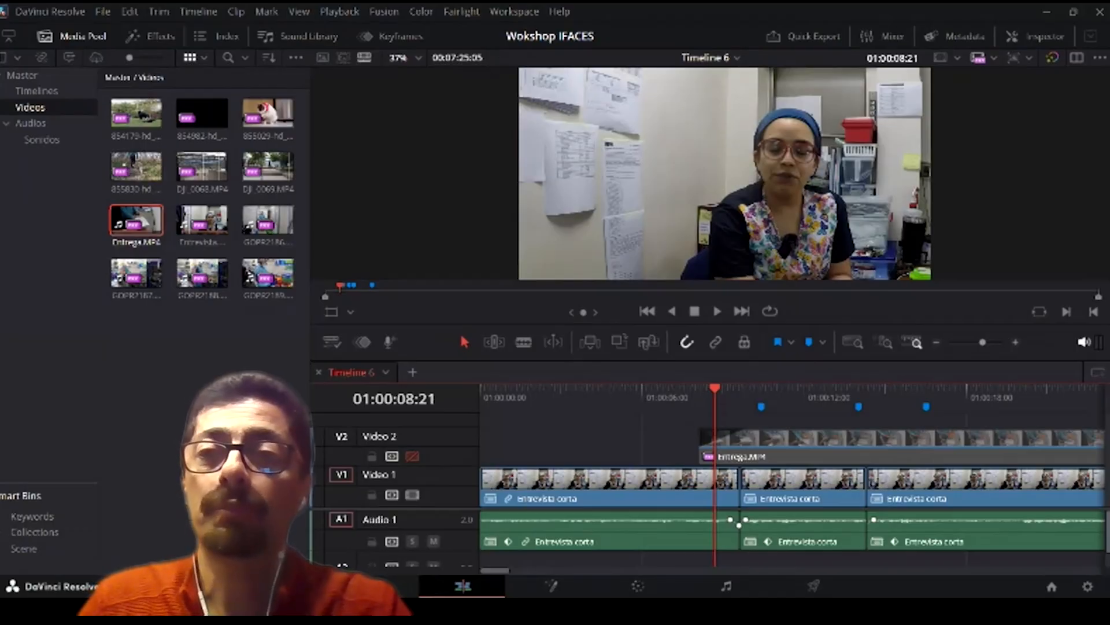
pyautogui.press('space')
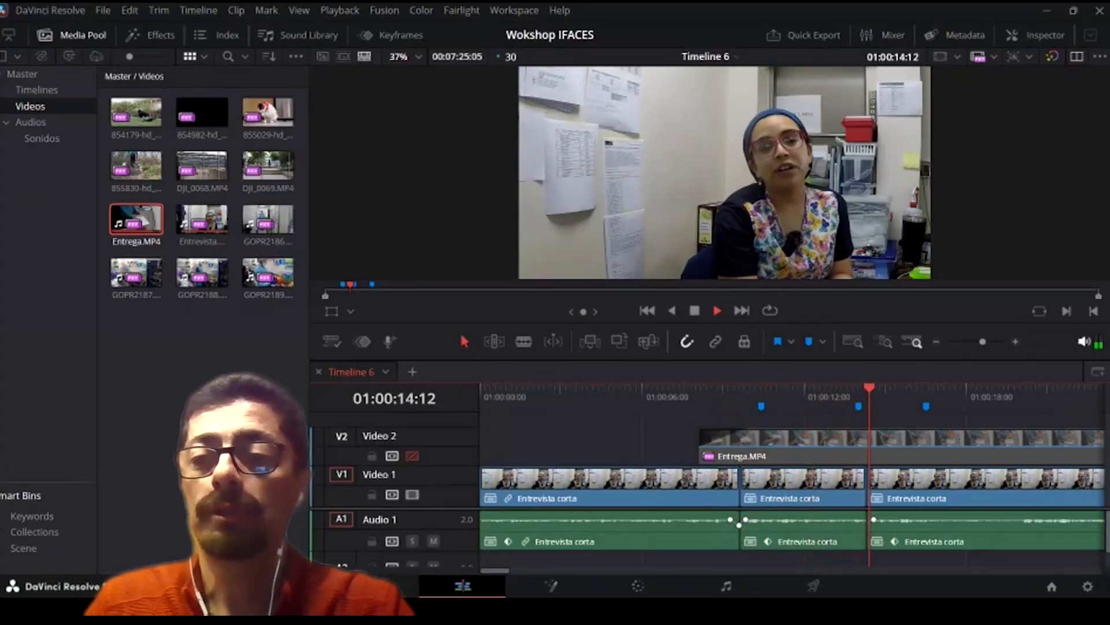
pyautogui.press('space')
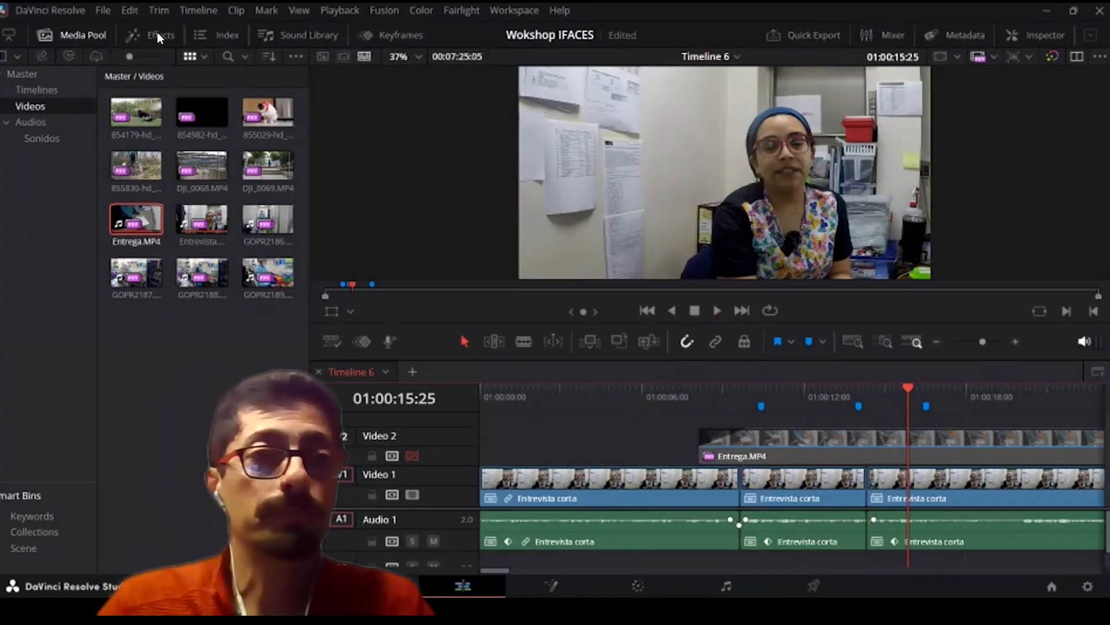
# Step: Show the effects library in place of the media pool and list the video transitions
pyautogui.click(155, 36)
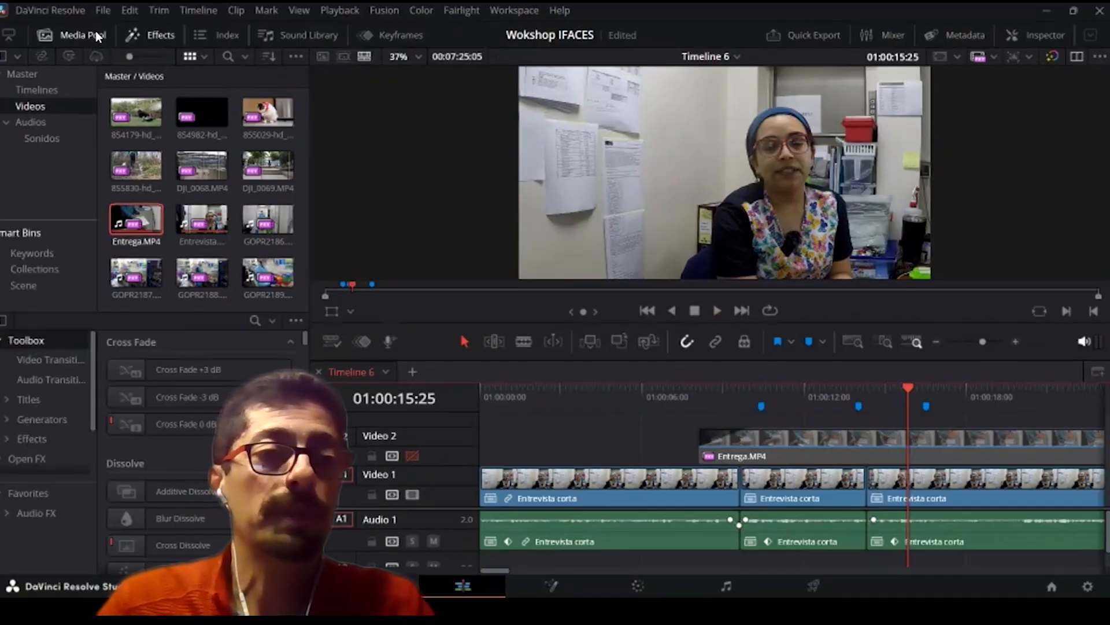
pyautogui.click(88, 35)
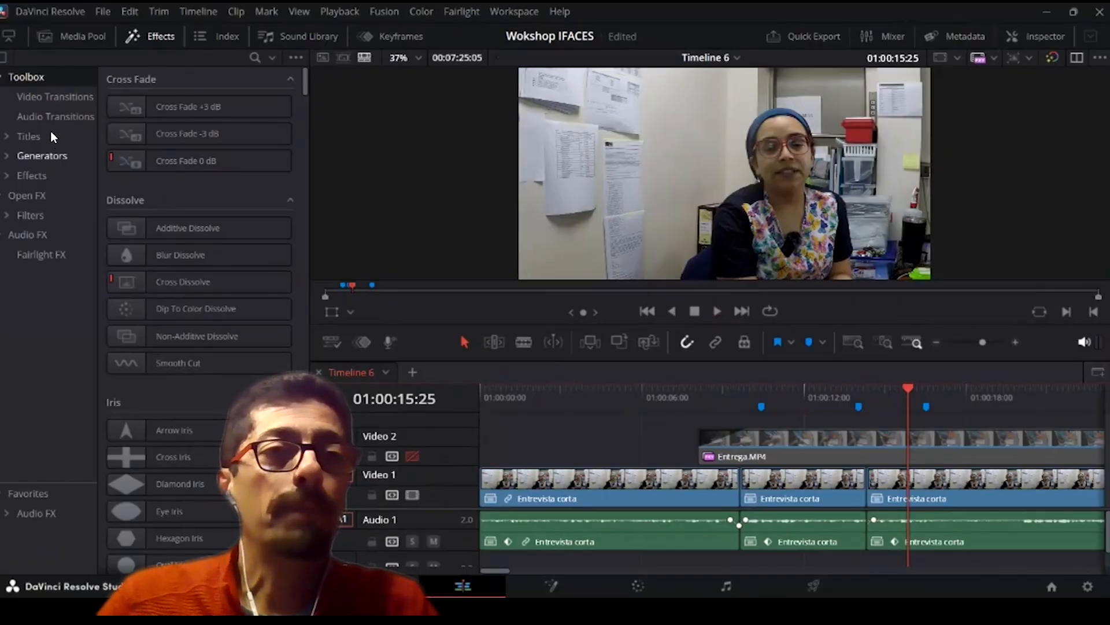
pyautogui.click(46, 97)
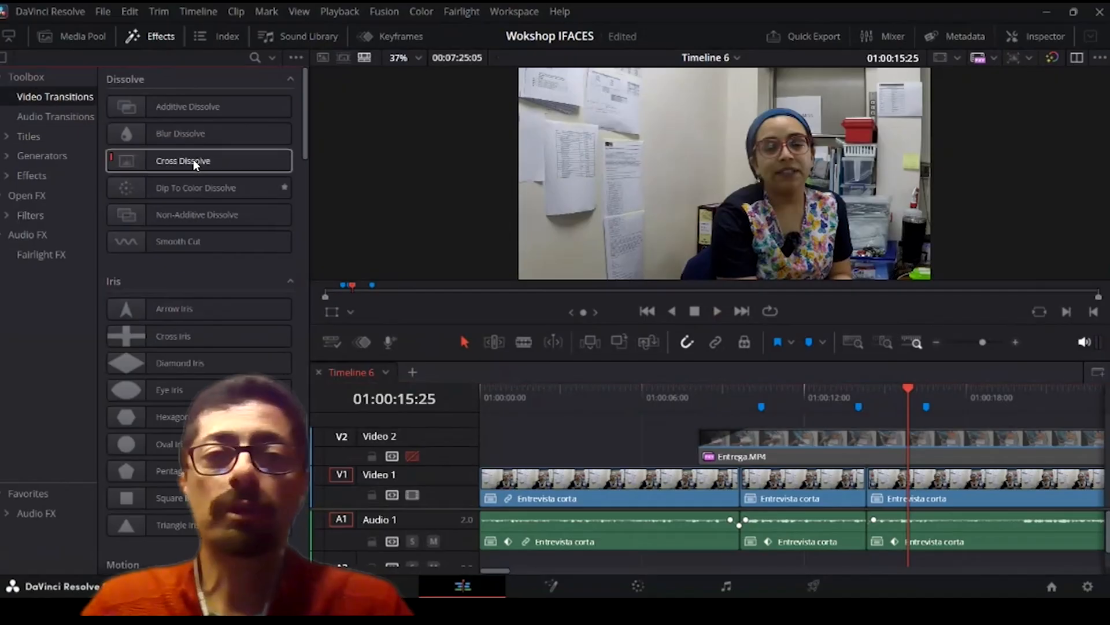
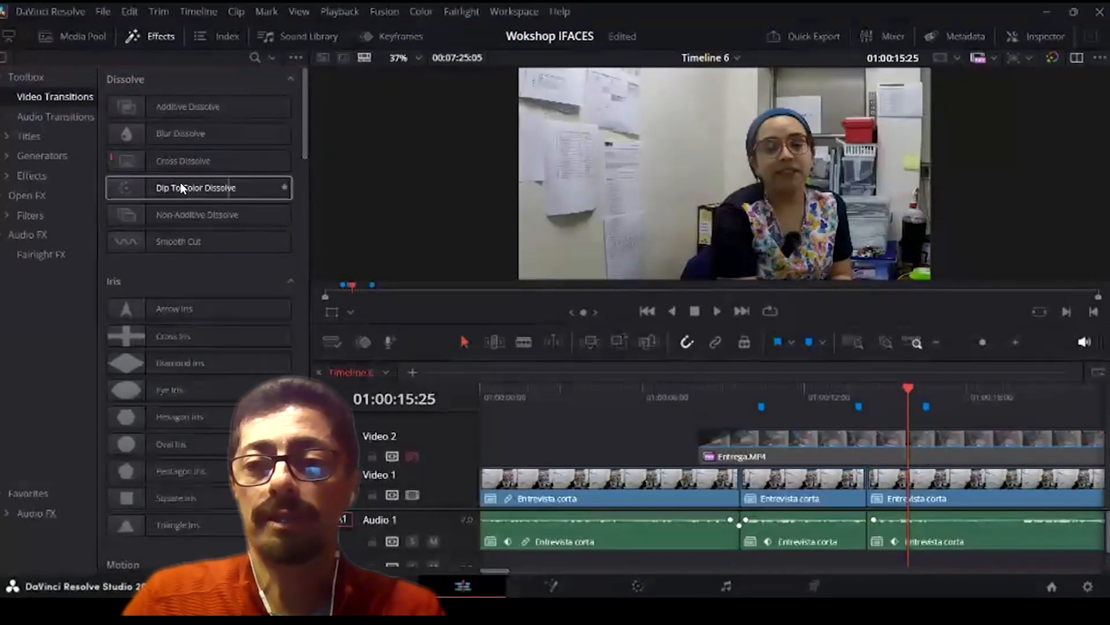
# Step: Apply a Dip To Color Dissolve to the cut between the second and third interview clips on Video 1
pyautogui.click(181, 188)
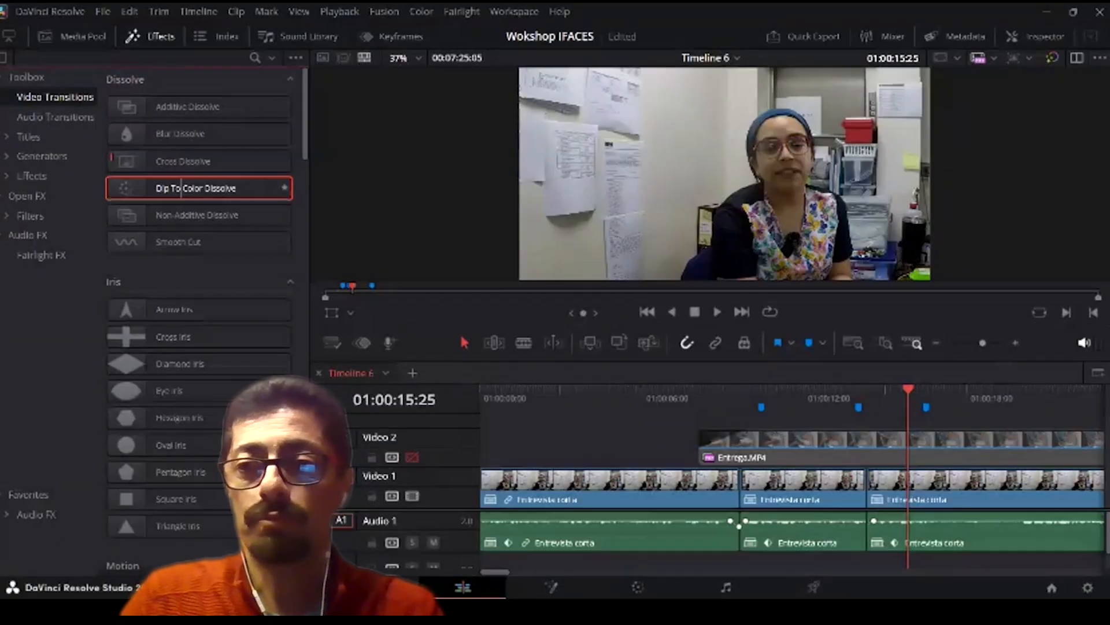
pyautogui.moveTo(182, 188); pyautogui.dragTo(866, 480)
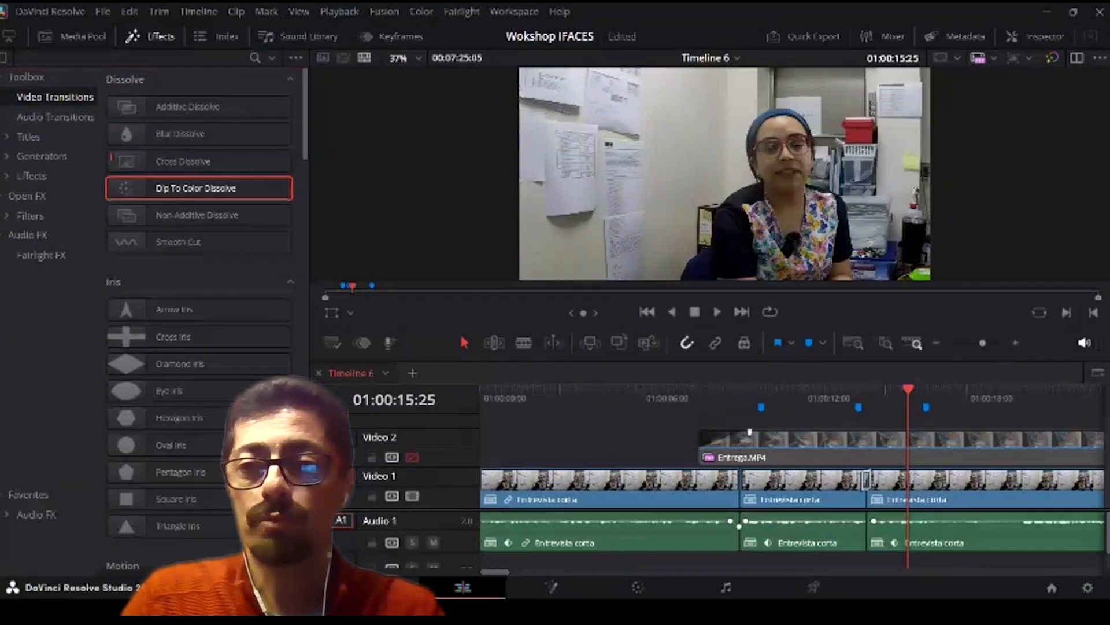
pyautogui.hotkey('ctrl', '-')
pyautogui.hotkey('ctrl', '=')
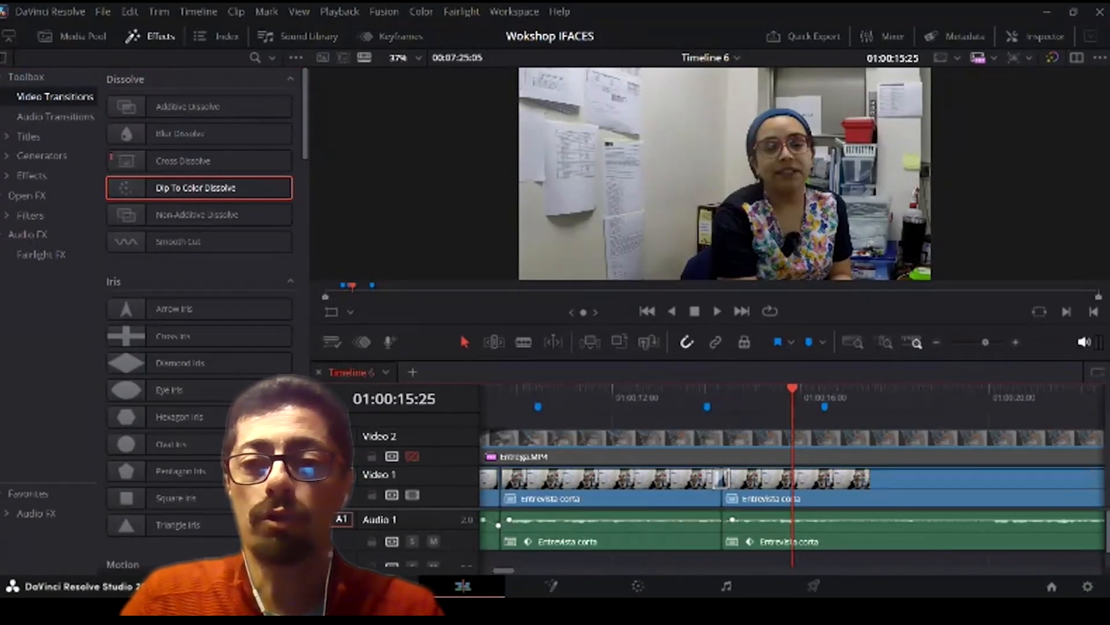
# Step: Play the transition from 01:00:13:22 to 01:00:15:03 and return to Marker 2 at 01:00:14:01
pyautogui.moveTo(794, 389); pyautogui.dragTo(679, 388)
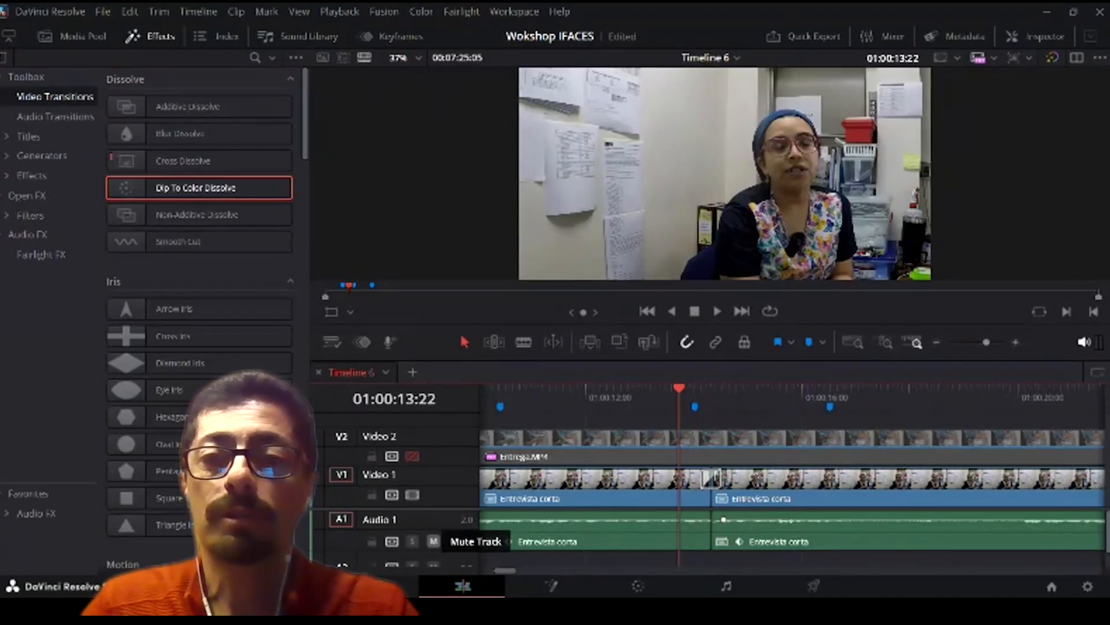
pyautogui.press('space')
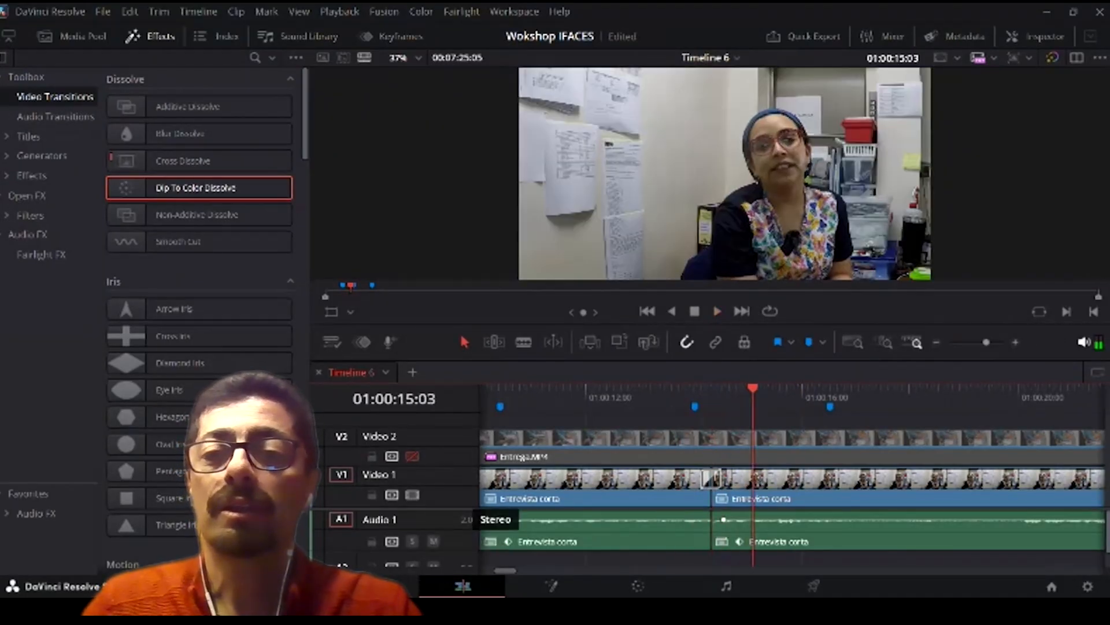
pyautogui.moveTo(753, 388); pyautogui.dragTo(712, 388)
pyautogui.hotkey('shift', 'Up')
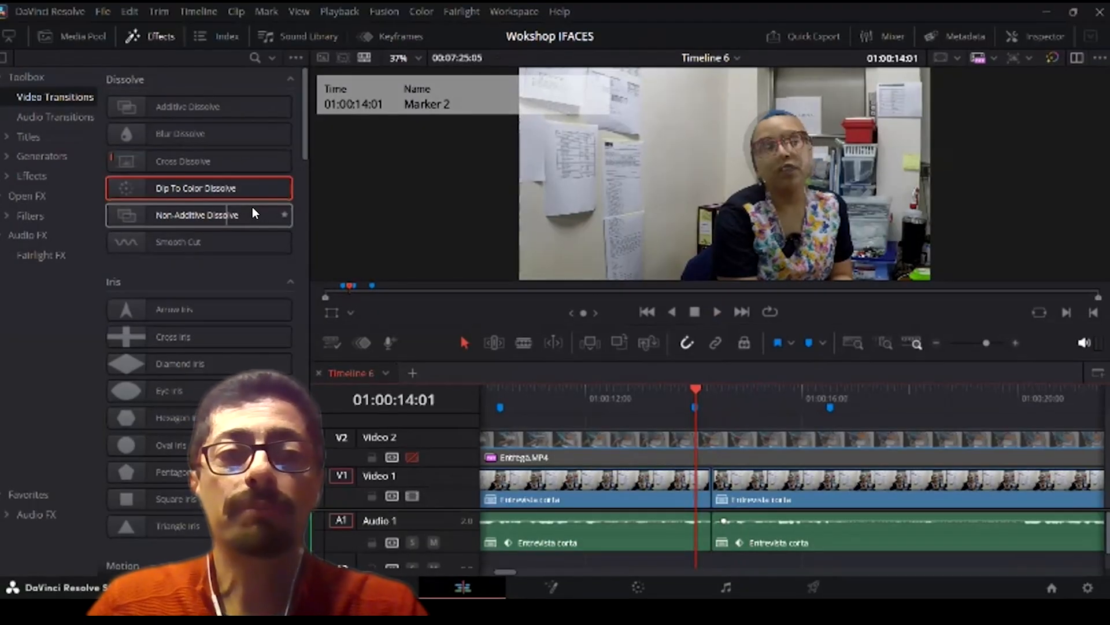
# Step: Apply a Non-Additive Dissolve to the cut between the second and third interview clips and play it through to 01:00:16:07
pyautogui.click(205, 213)
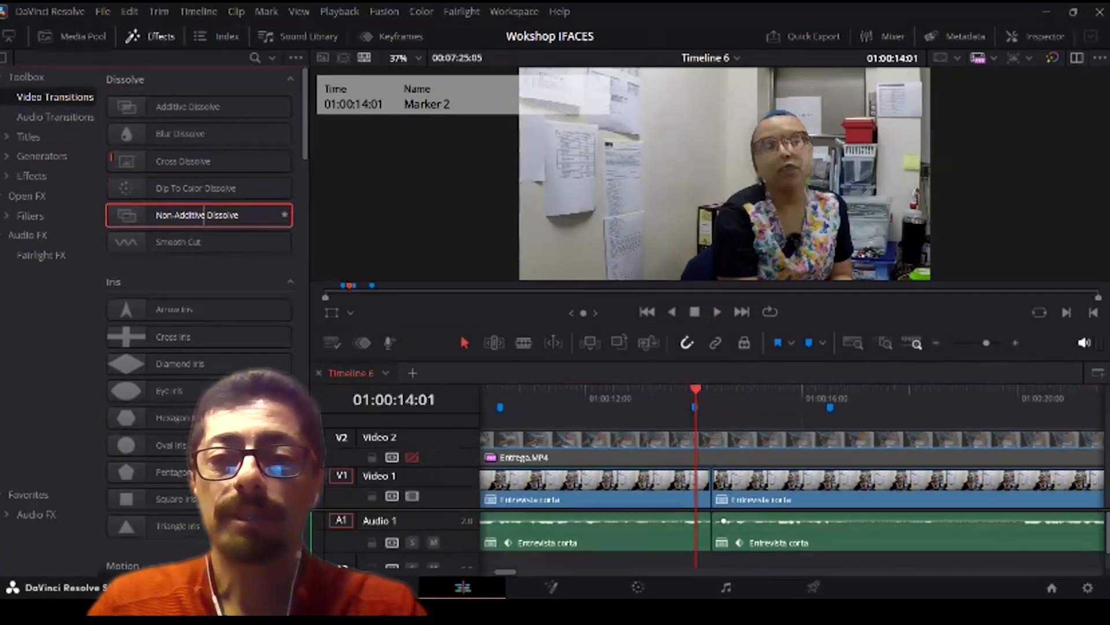
pyautogui.moveTo(203, 215); pyautogui.dragTo(711, 479)
pyautogui.moveTo(696, 388); pyautogui.dragTo(644, 388)
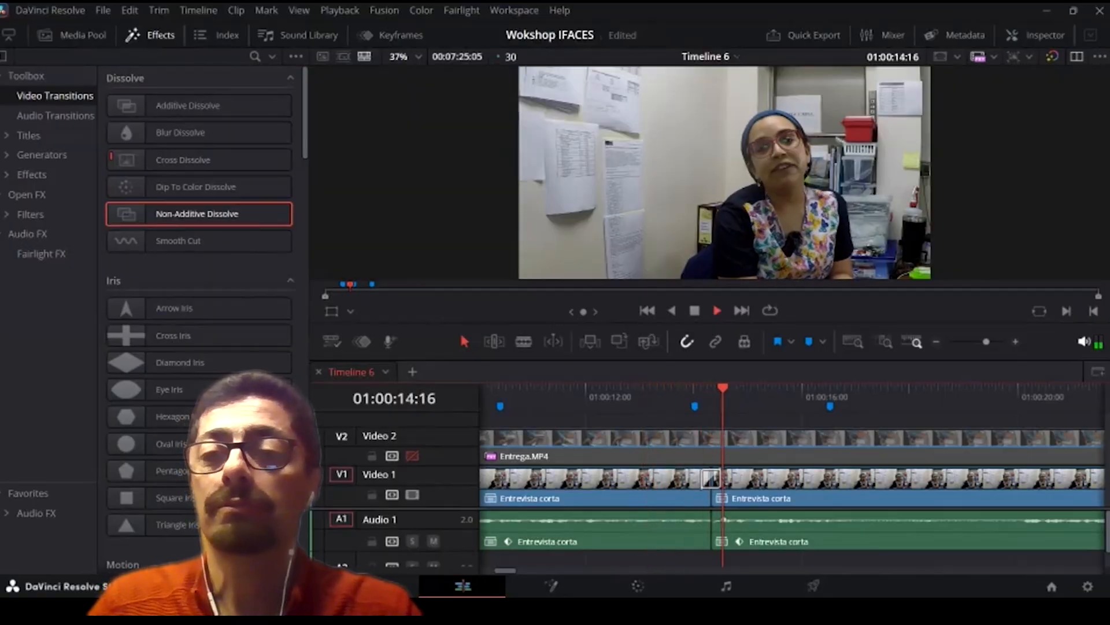
pyautogui.press('space')
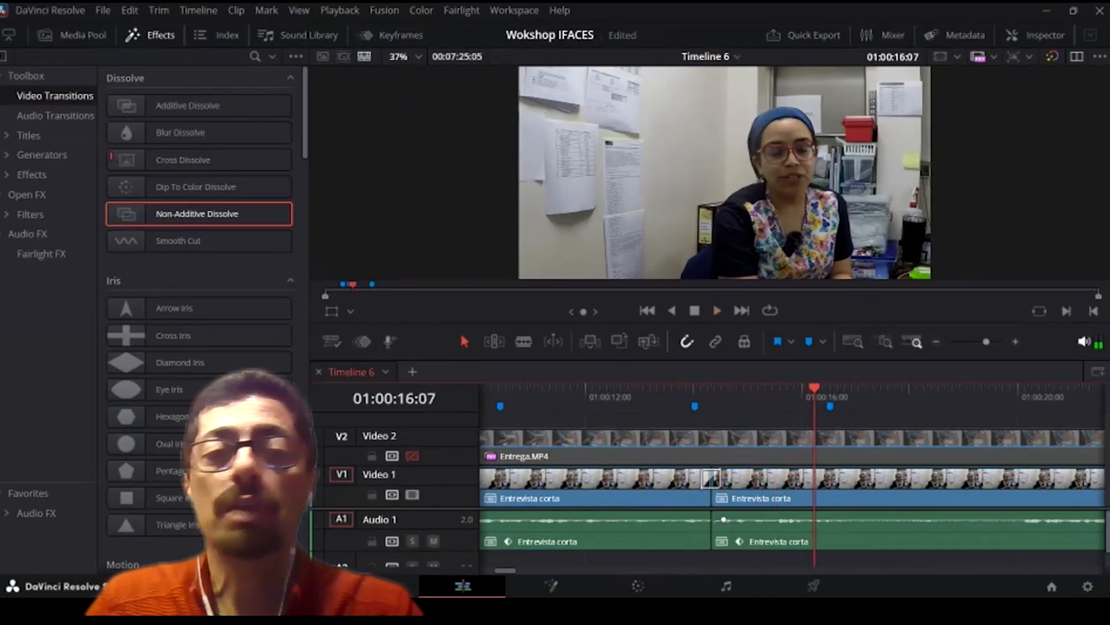
pyautogui.moveTo(814, 389); pyautogui.dragTo(681, 388)
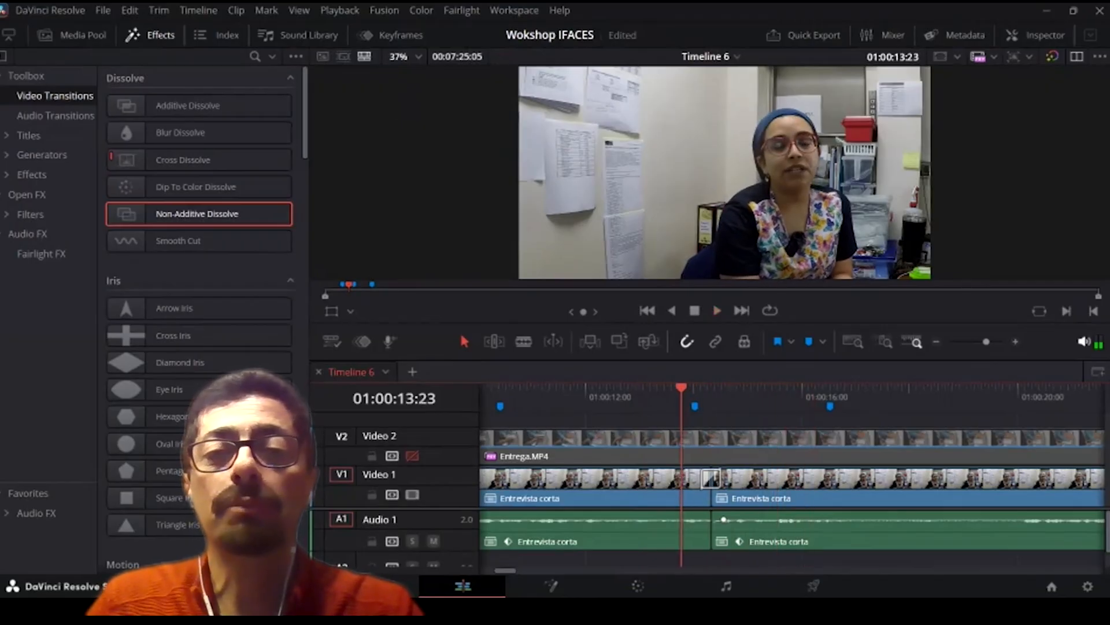
# Step: Apply a Smooth Cut to the cut between the second and third interview clips and play across it
pyautogui.press('Left')
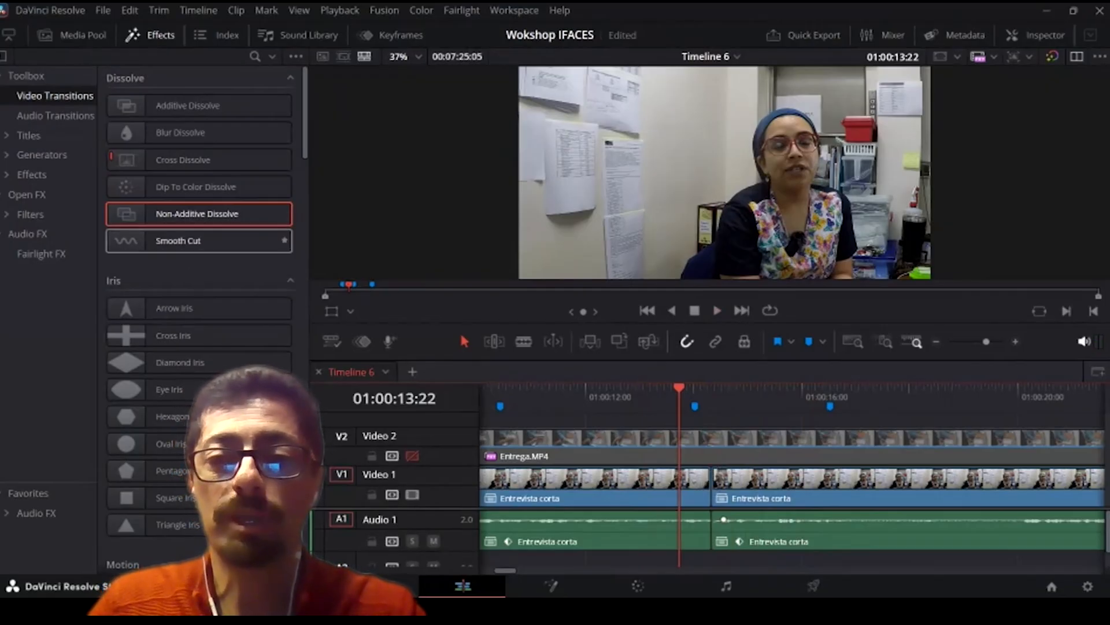
pyautogui.click(158, 241)
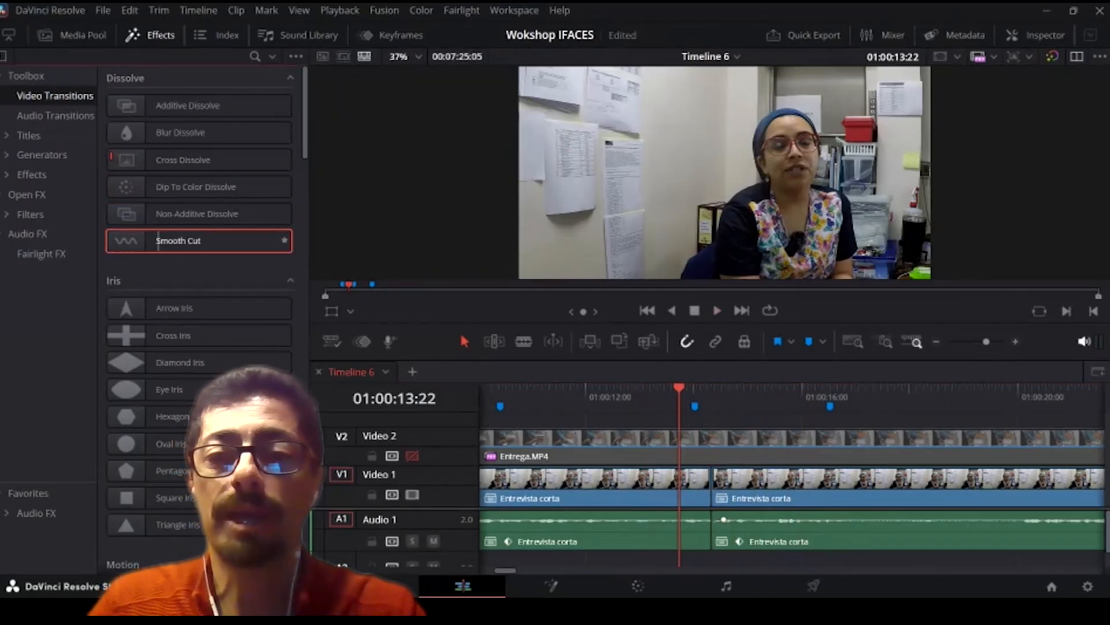
pyautogui.press('space')
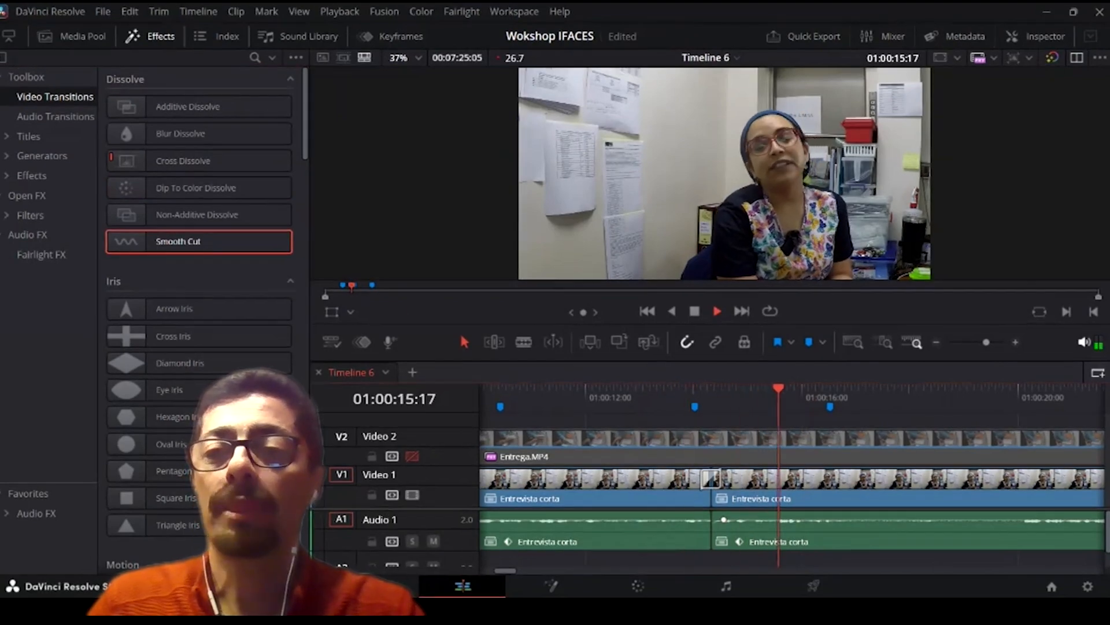
pyautogui.press('space')
# Step: Replay the Smooth Cut from 01:00:12:20 to 01:00:16:03 with the speaker's face enlarged in the viewer
pyautogui.moveTo(809, 389); pyautogui.dragTo(621, 389)
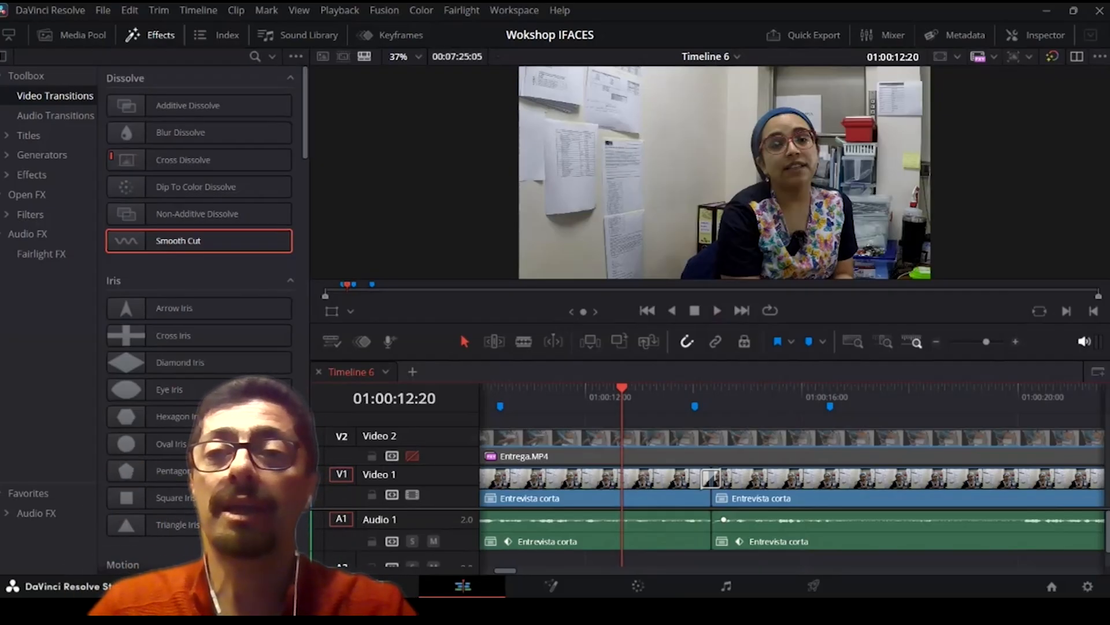
pyautogui.scroll(7, 835, 128)
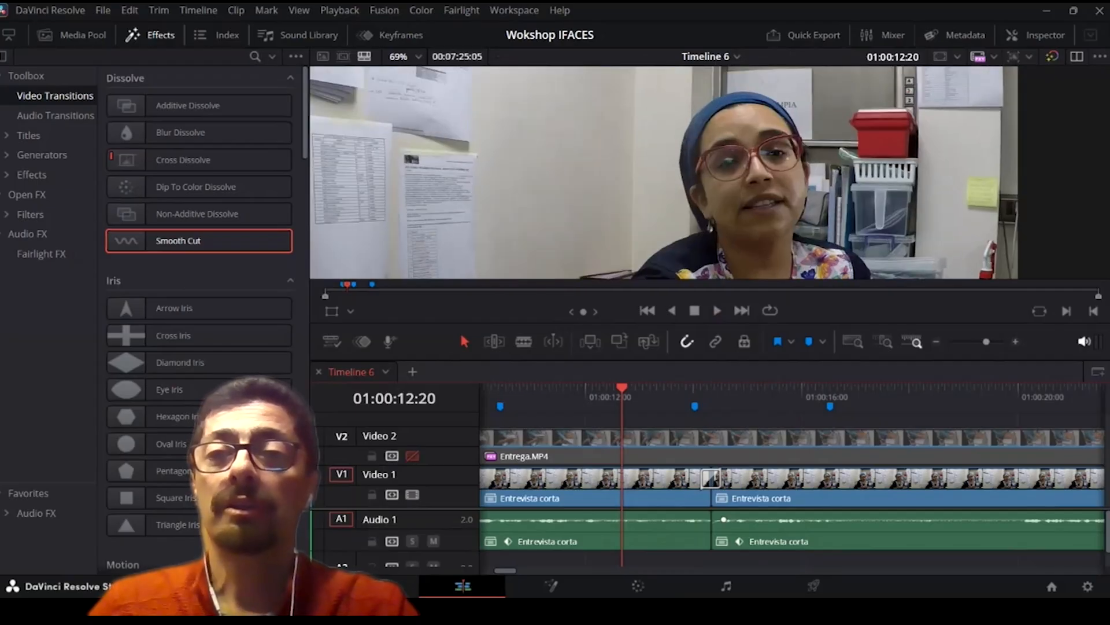
pyautogui.scroll(1, 834, 128)
pyautogui.press('space')
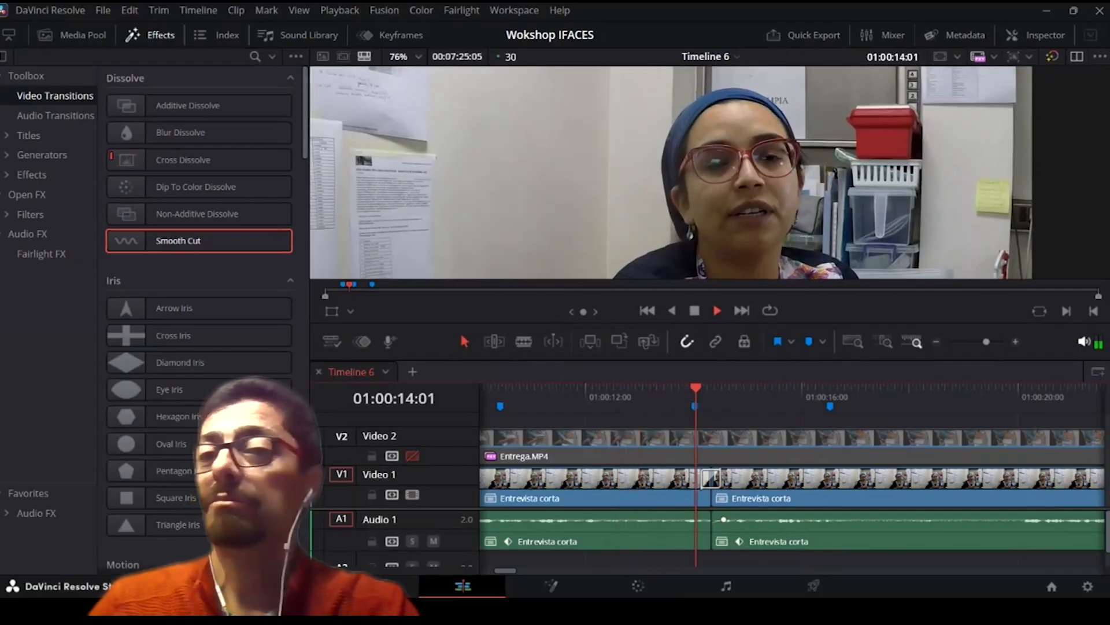
pyautogui.press('space')
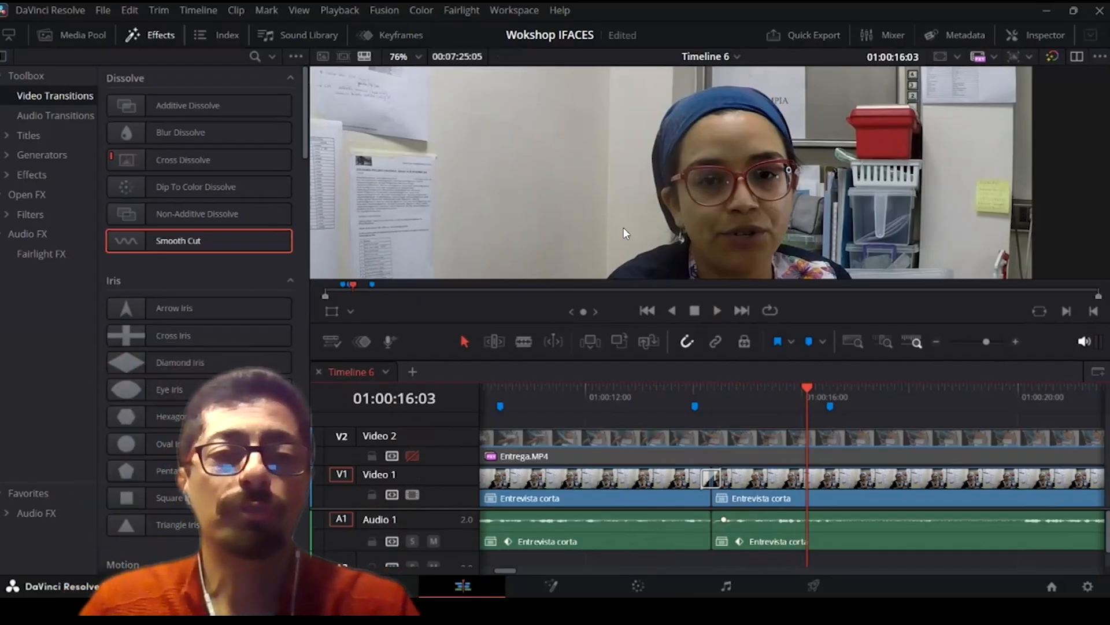
# Step: Close Timeline 6, show the media pool and start a new timeline with 854179-hd_1920_1080_25fps.mp4
pyautogui.click(317, 371)
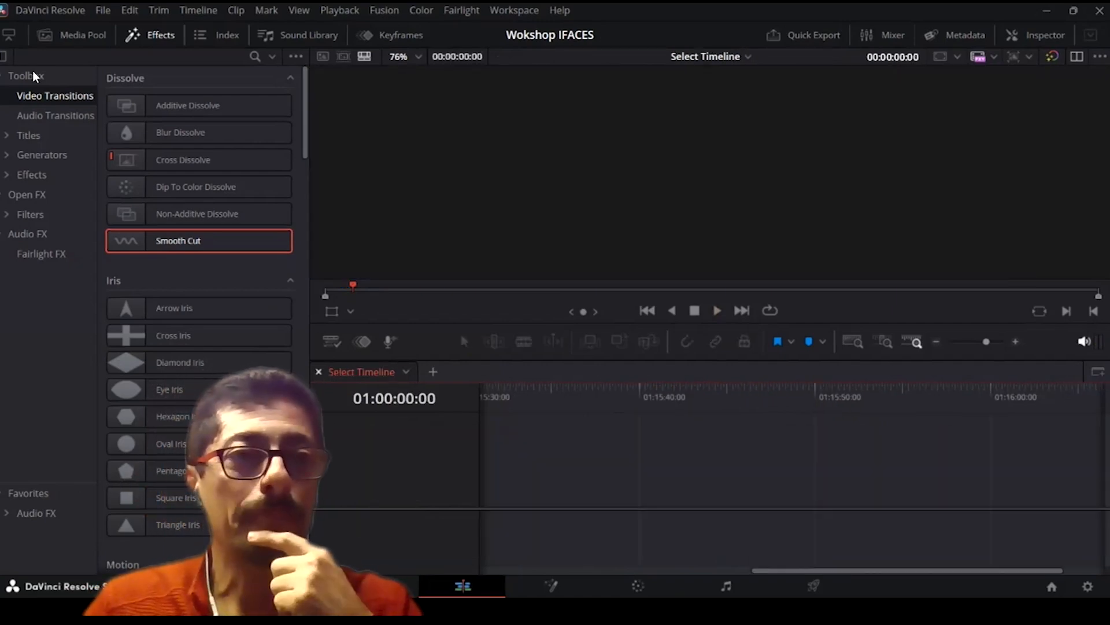
pyautogui.click(97, 35)
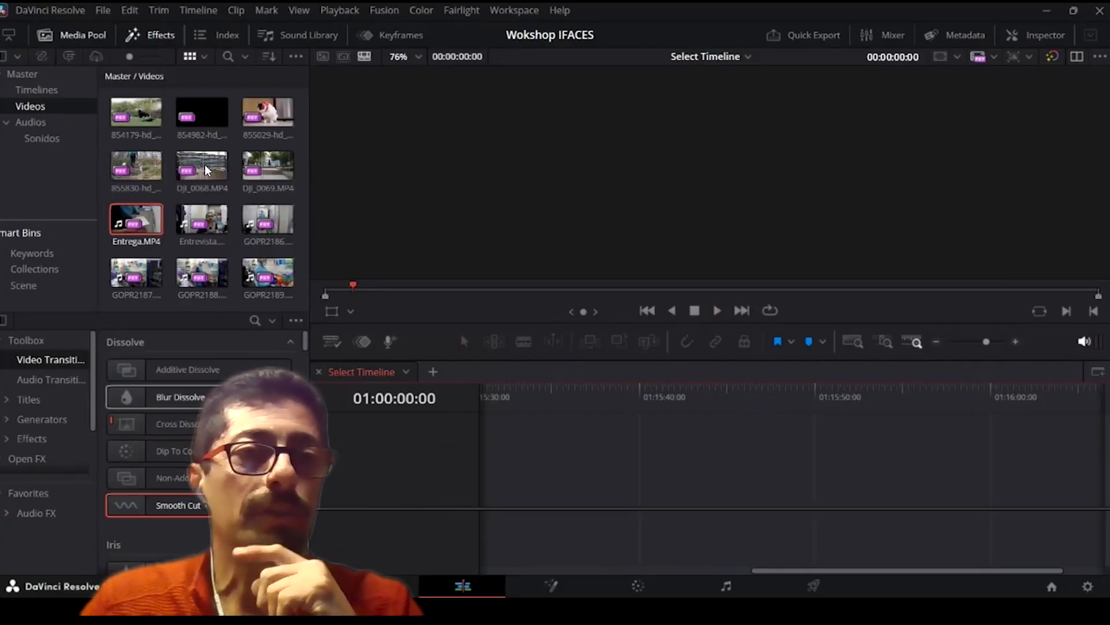
pyautogui.click(145, 115)
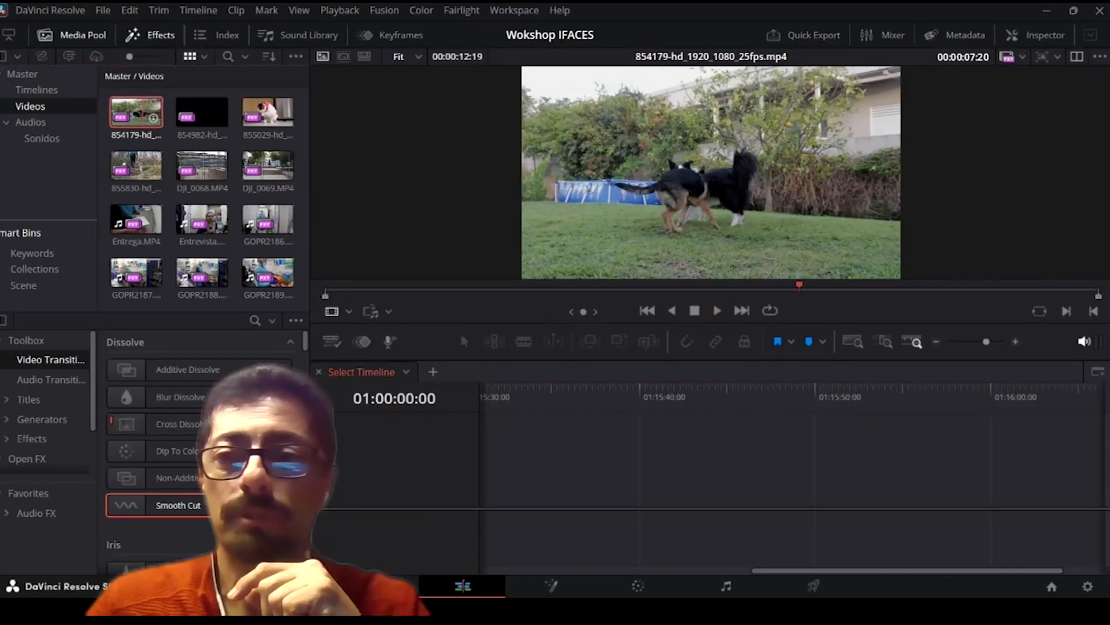
pyautogui.moveTo(143, 113); pyautogui.dragTo(538, 475)
pyautogui.scroll(-4, 538, 474)
pyautogui.scroll(2, 538, 474)
pyautogui.scroll(3, 740, 474)
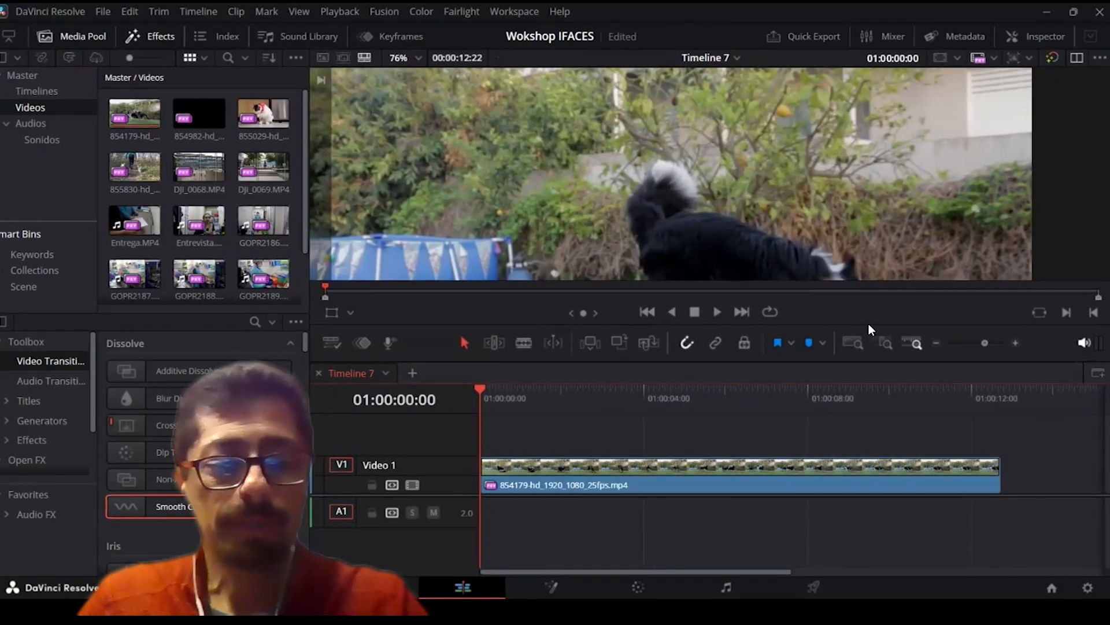
# Step: Fit the whole frame in the viewer and play the dog clip from the start of the timeline
pyautogui.click(866, 226)
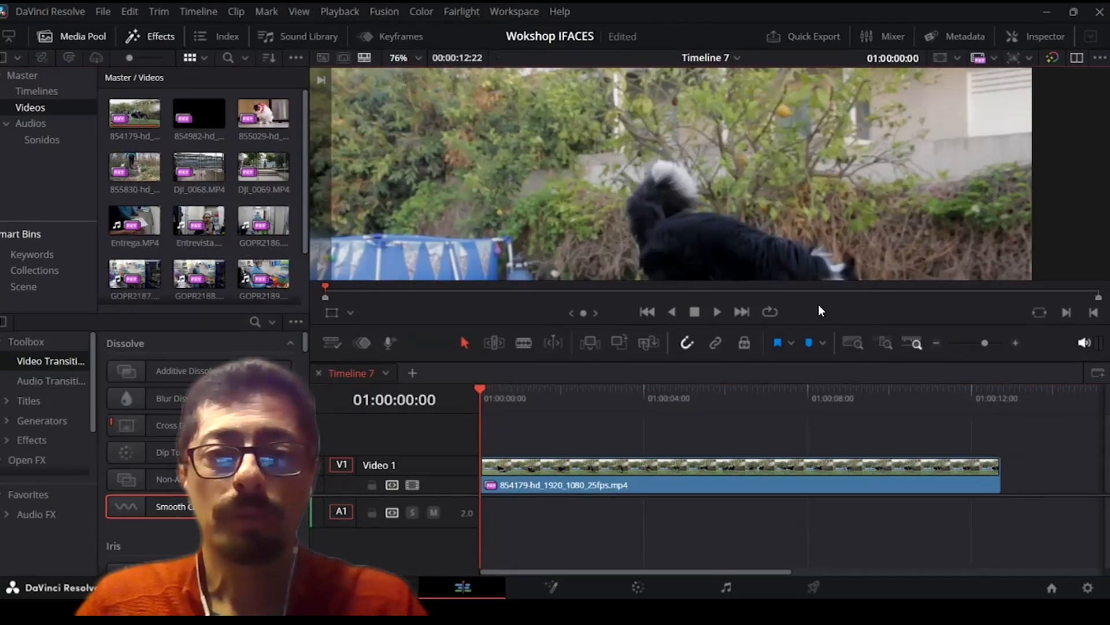
pyautogui.hotkey('shift', 'z')
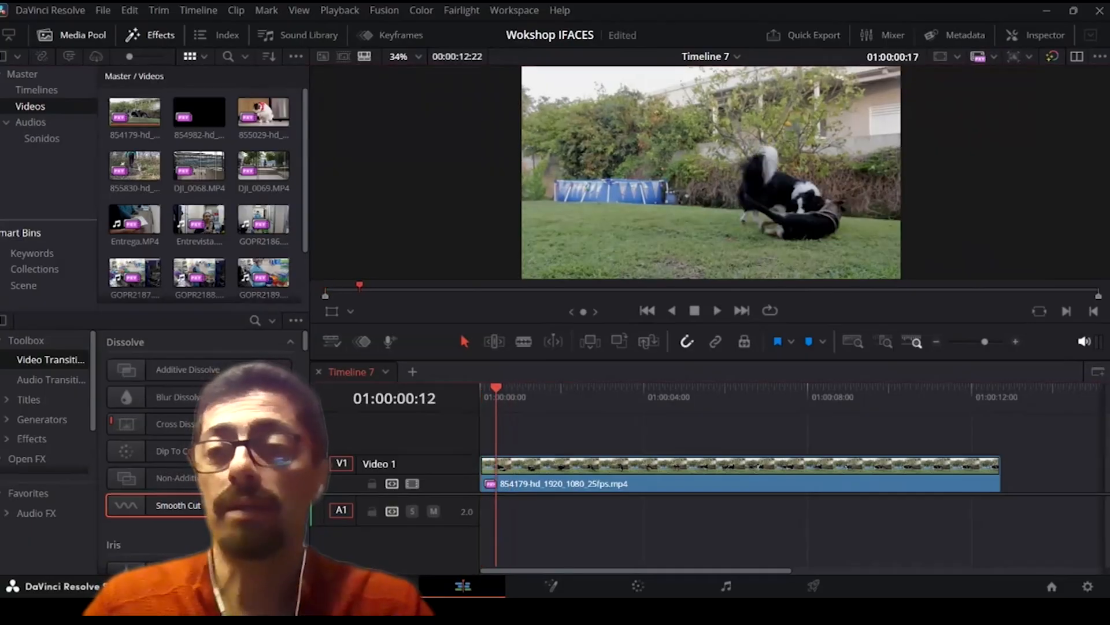
pyautogui.press('Home')
pyautogui.press('space')
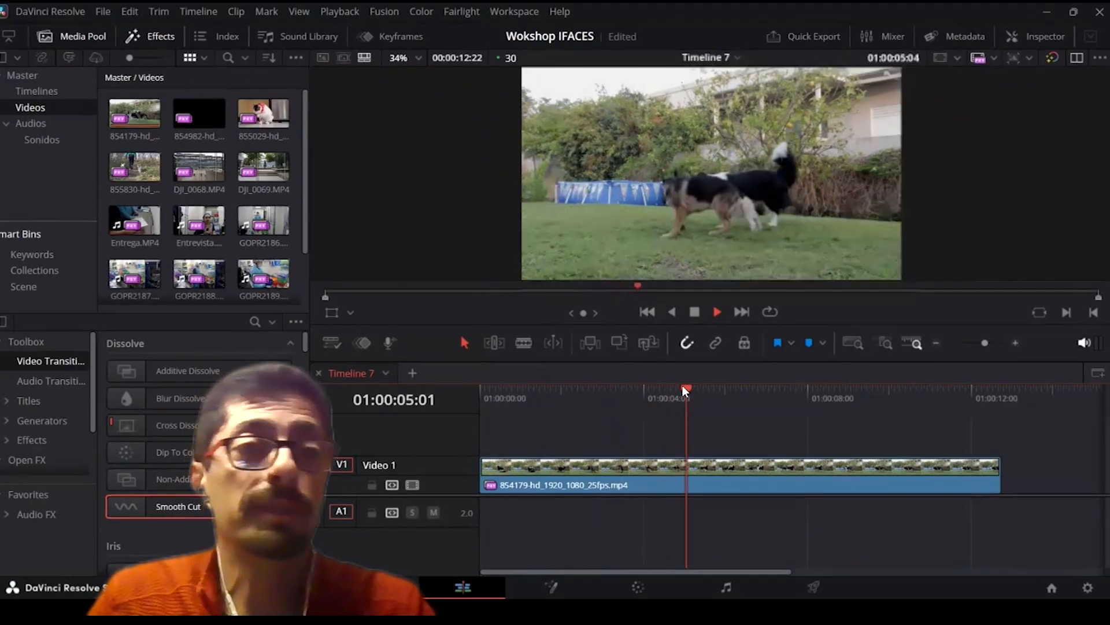
# Step: Add free-dog-bark-sound-427412.mp3 from the Sonidos bin to Audio 1, beneath the middle of the dog clip around 01:00:04:06
pyautogui.click(656, 387)
pyautogui.click(37, 138)
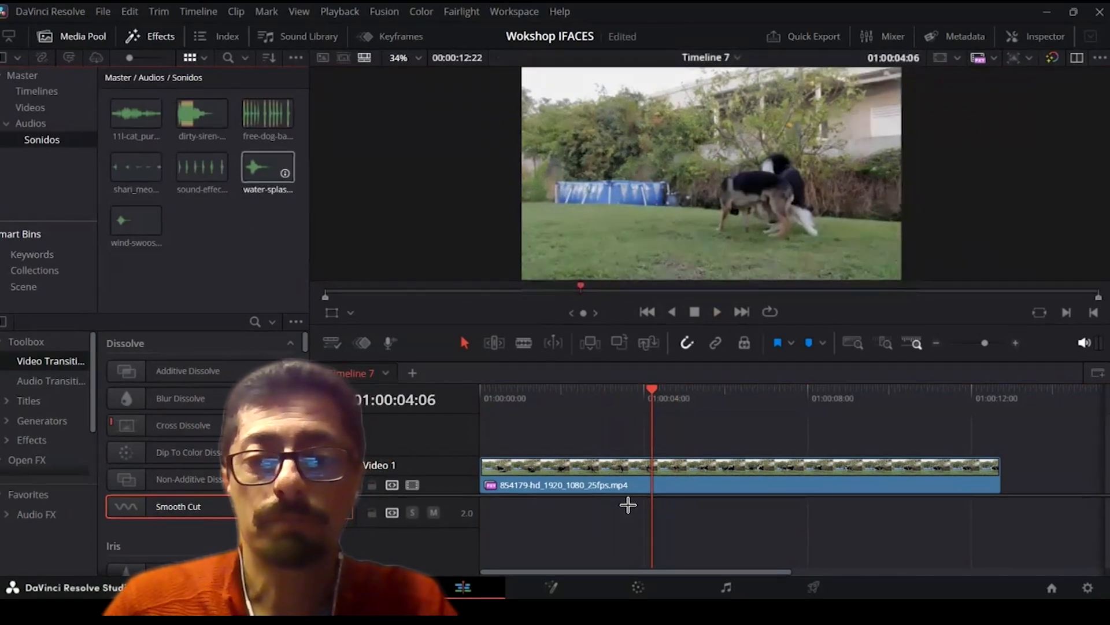
pyautogui.click(267, 113)
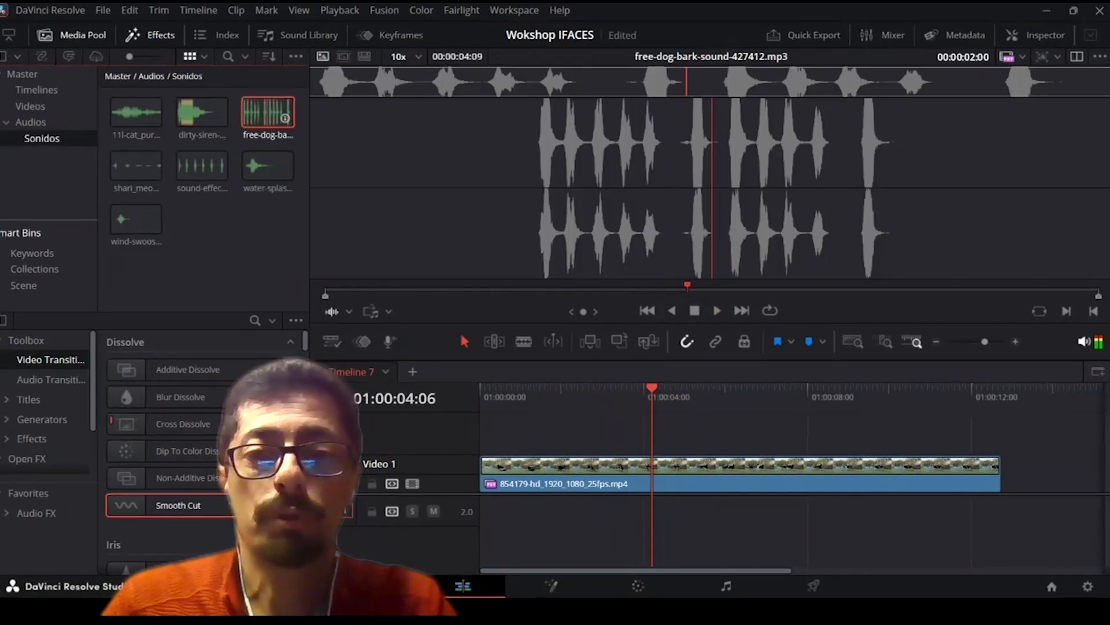
pyautogui.moveTo(266, 113); pyautogui.dragTo(694, 510)
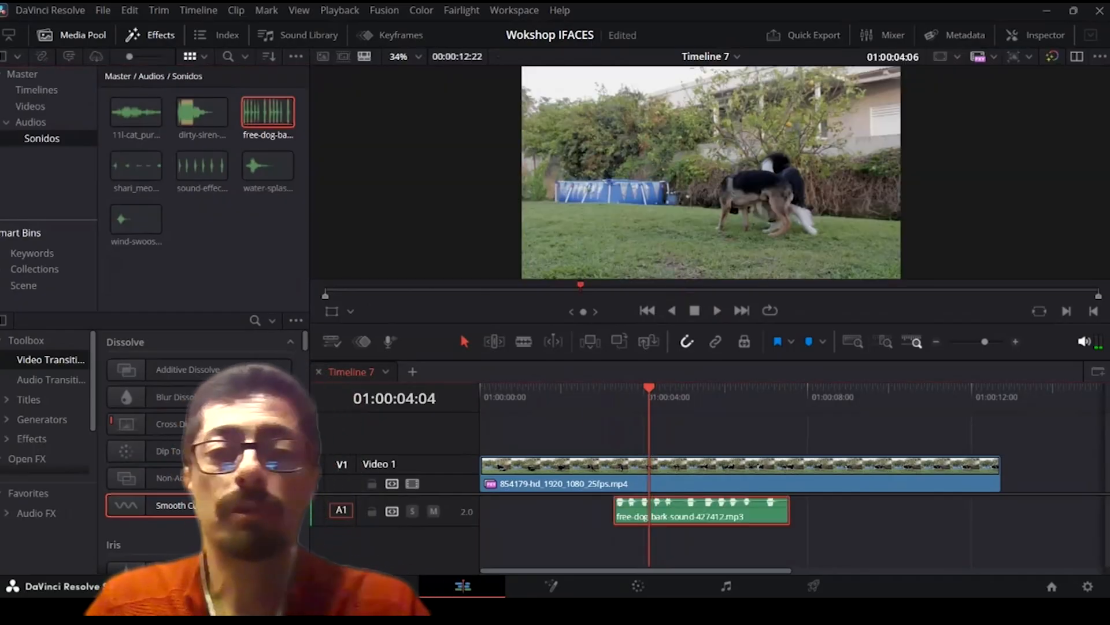
# Step: Play the dog clip with its bark sound from the start and list the effects in the toolbox
pyautogui.press('Home')
pyautogui.press('space')
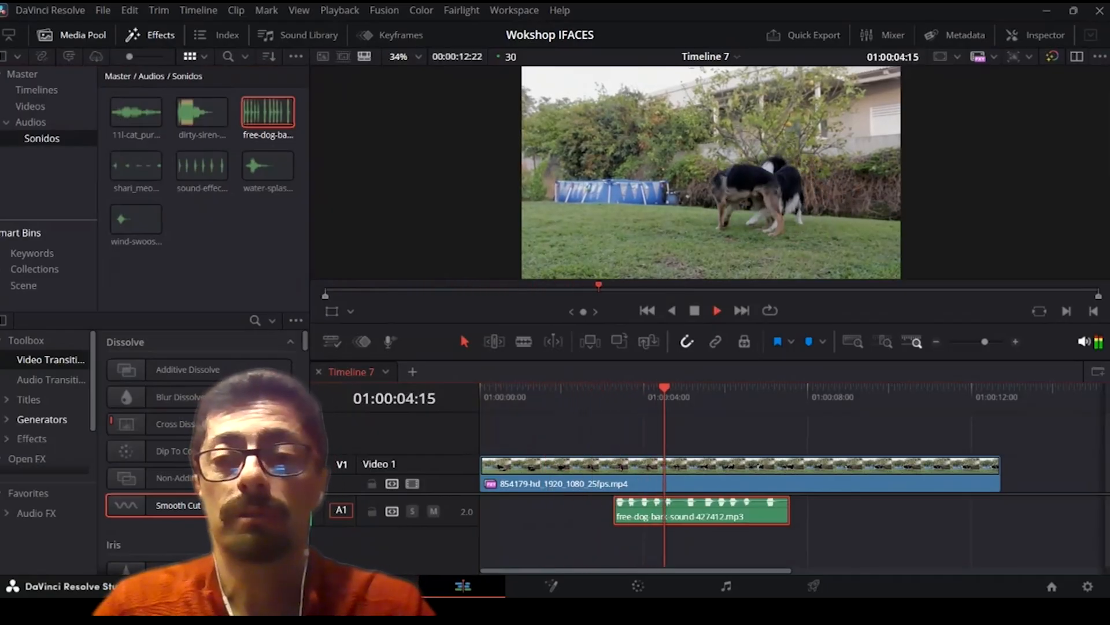
pyautogui.click(4, 437)
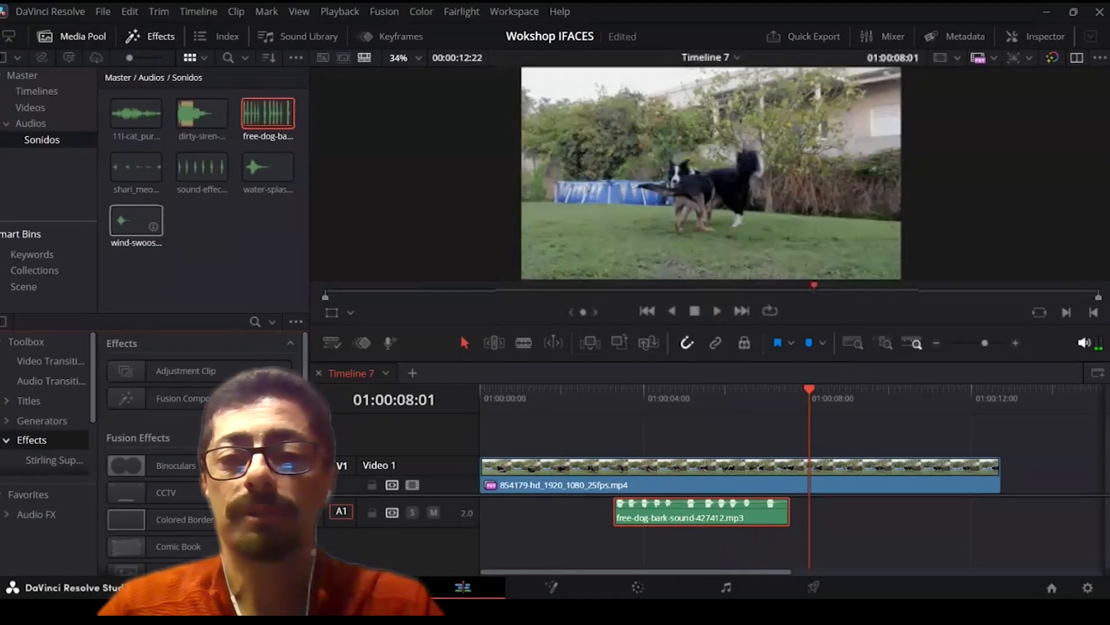
# Step: Place water-splash-199583.mp3 at the start of Audio 1 and play it to 01:00:03:28
pyautogui.moveTo(268, 168); pyautogui.dragTo(807, 499)
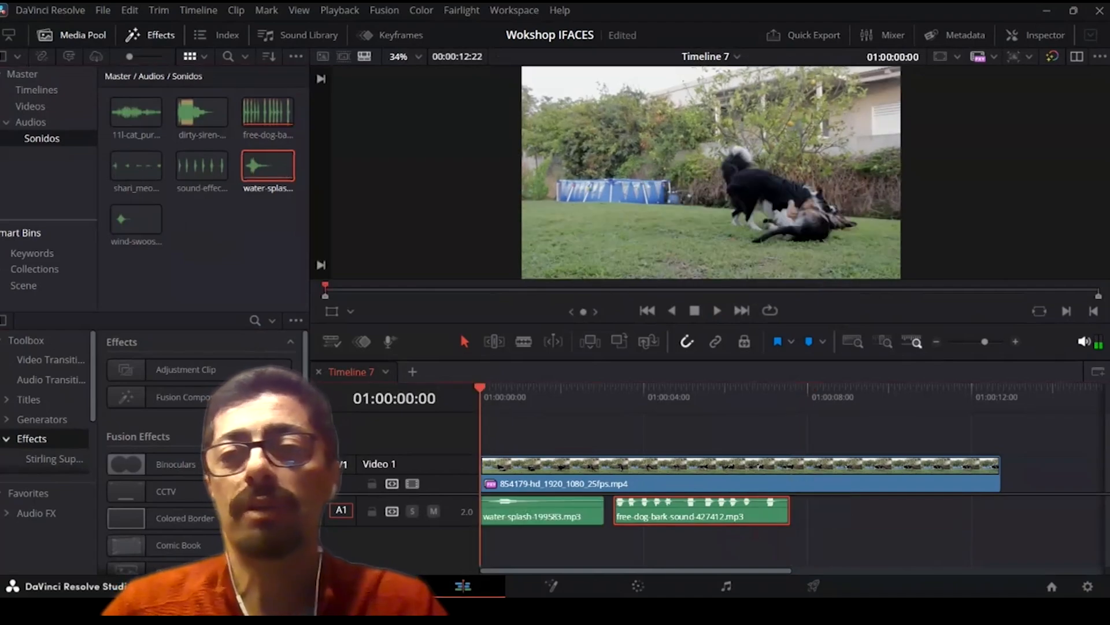
pyautogui.press('space')
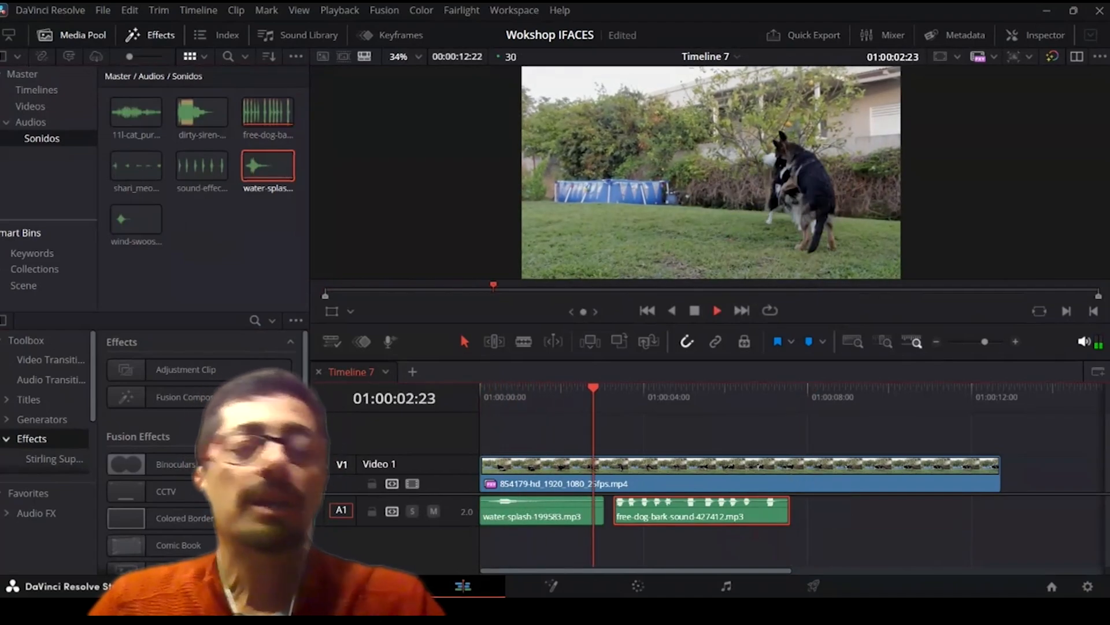
pyautogui.press('space')
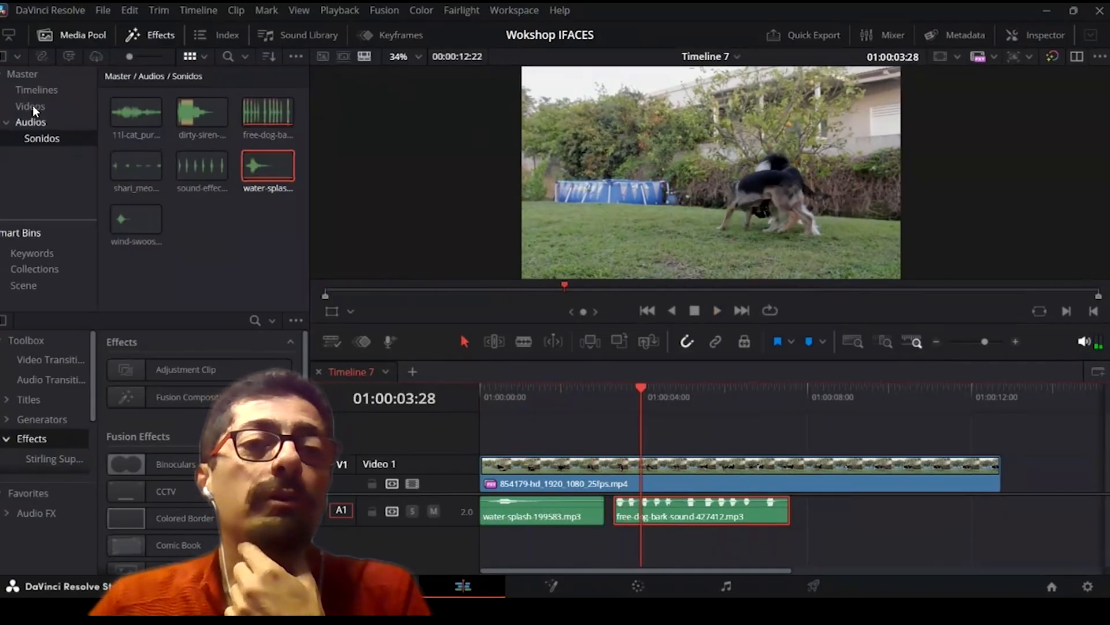
# Step: Add happiness.mp3 at the start of a new Audio 2 track and delete the water-splash clip from Audio 1
pyautogui.click(36, 124)
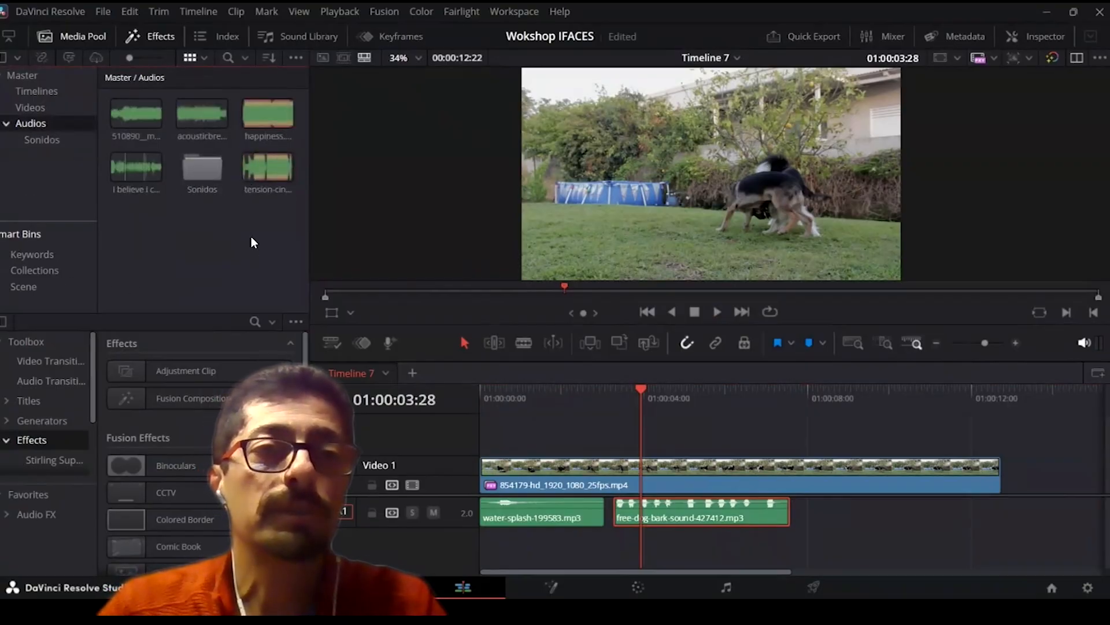
pyautogui.doubleClick(263, 126)
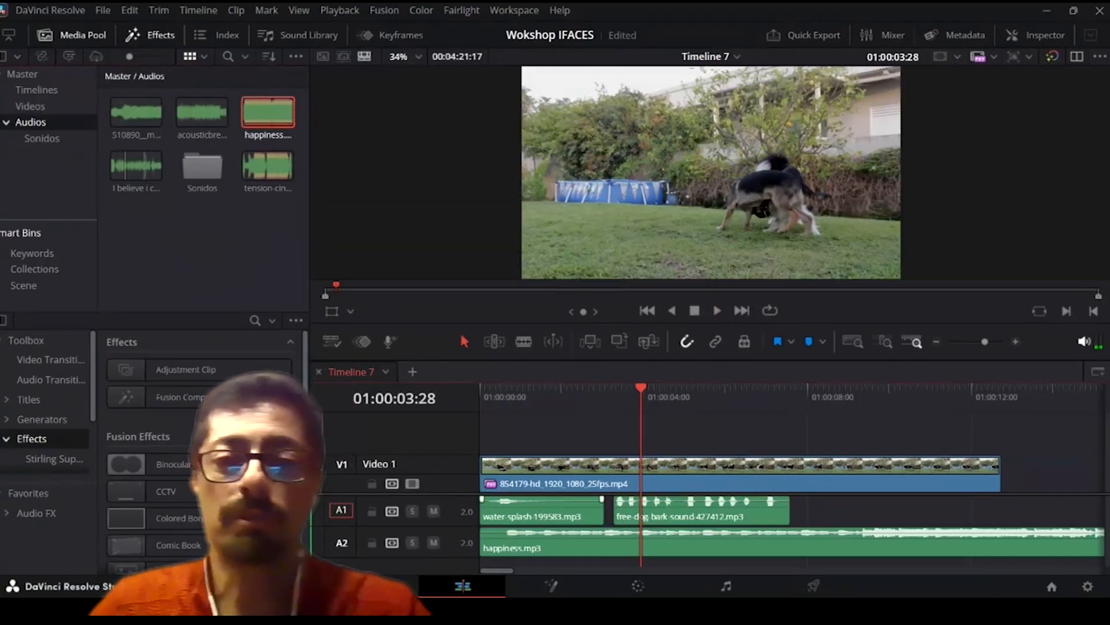
pyautogui.click(542, 510)
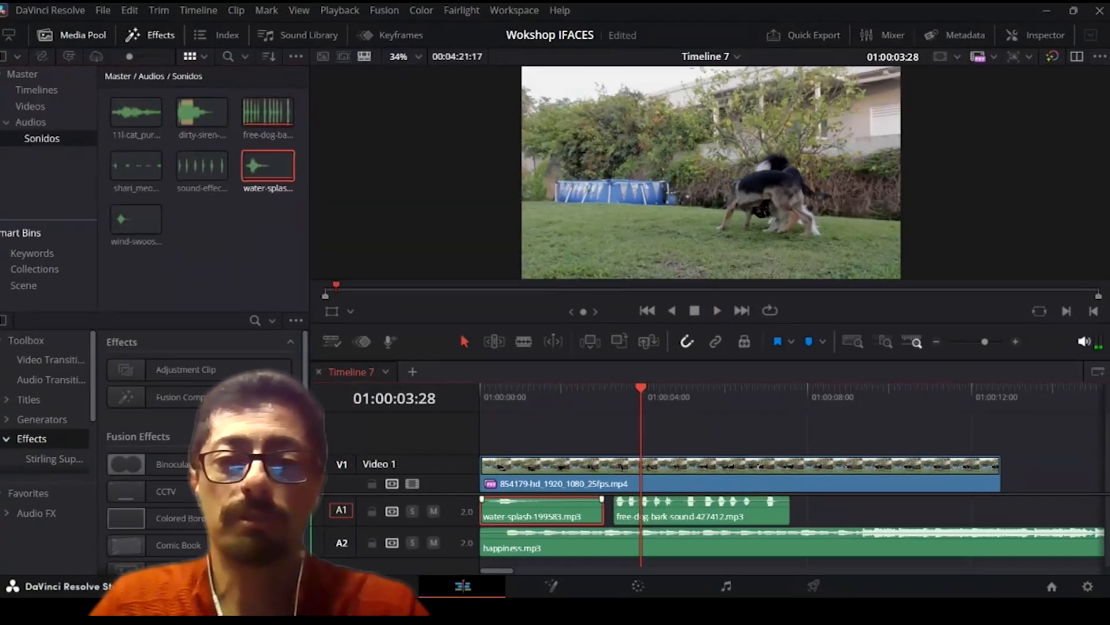
pyautogui.press('Delete')
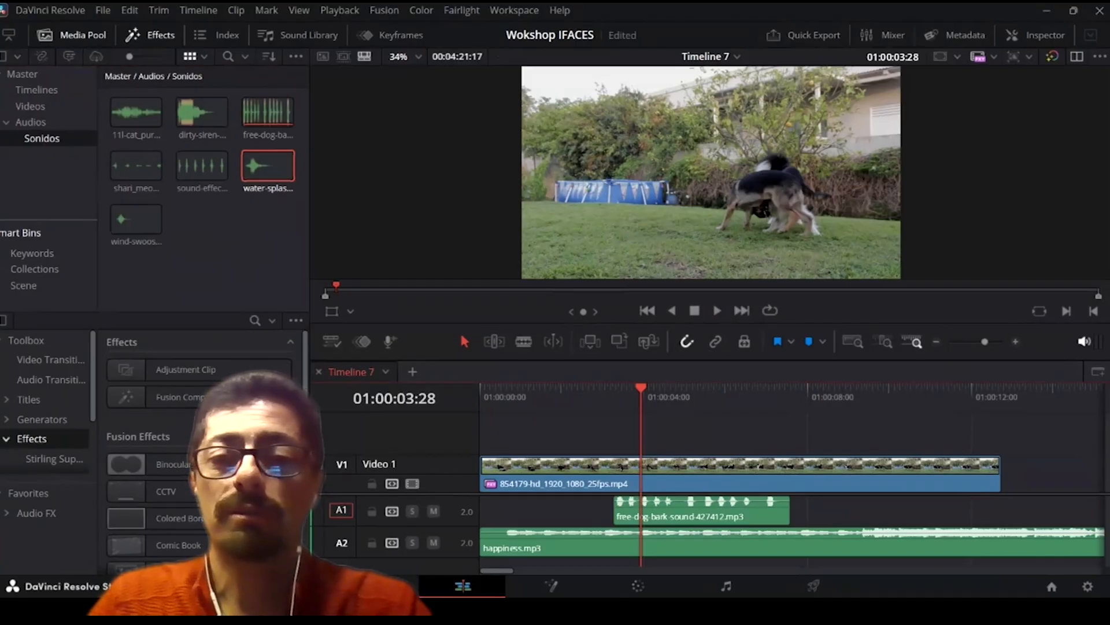
# Step: Play the sequence from the start and trim the end of the dog clip to the end of the bark sound
pyautogui.press('Home')
pyautogui.press('space')
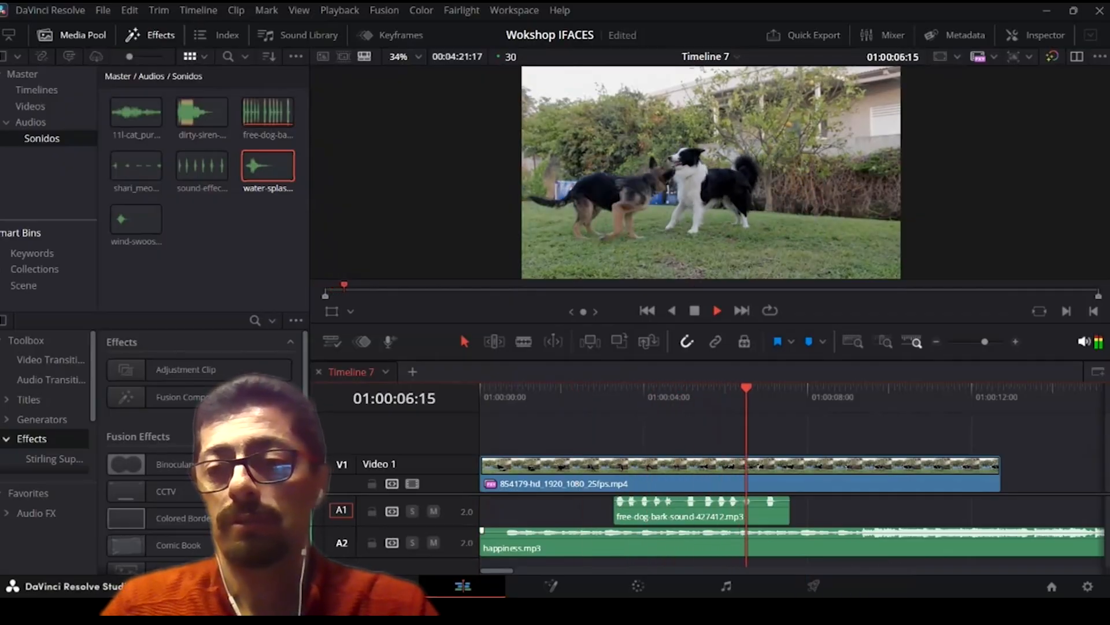
pyautogui.press('space')
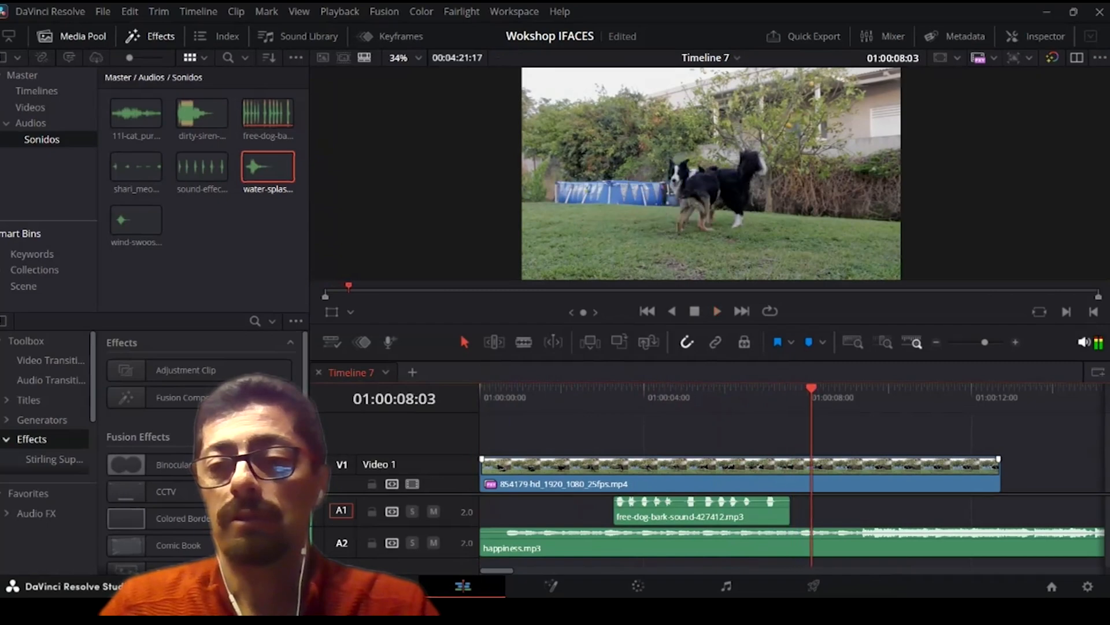
pyautogui.moveTo(999, 468); pyautogui.dragTo(790, 468)
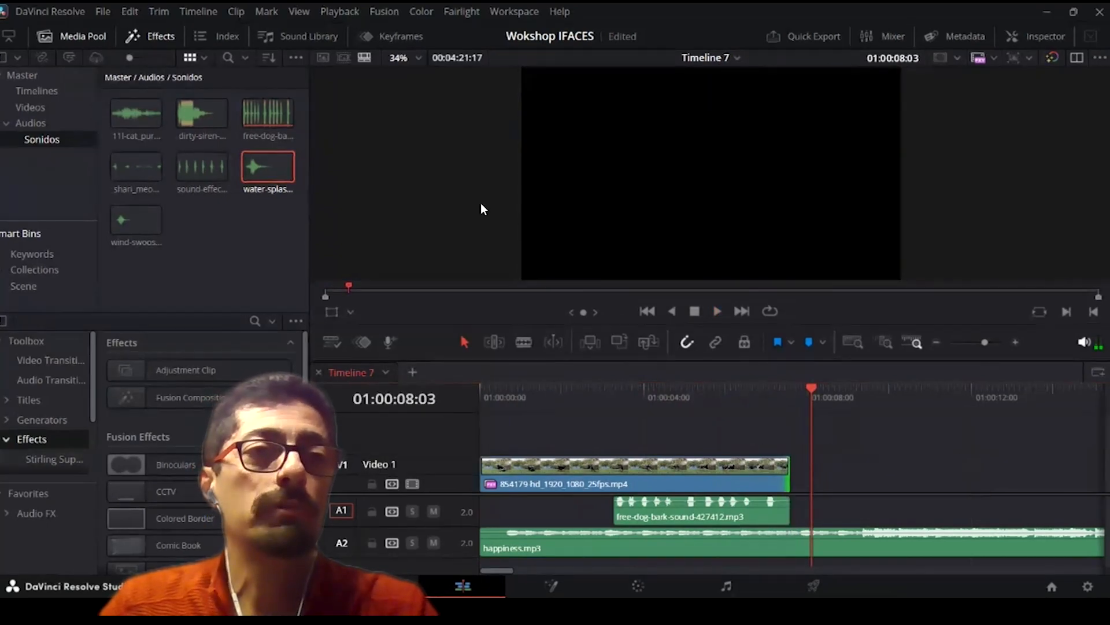
# Step: Append 855029-hd_1920_1080_30fps.mp4 from the Videos bin directly after the dog clip on Video 1
pyautogui.click(31, 110)
pyautogui.click(252, 115)
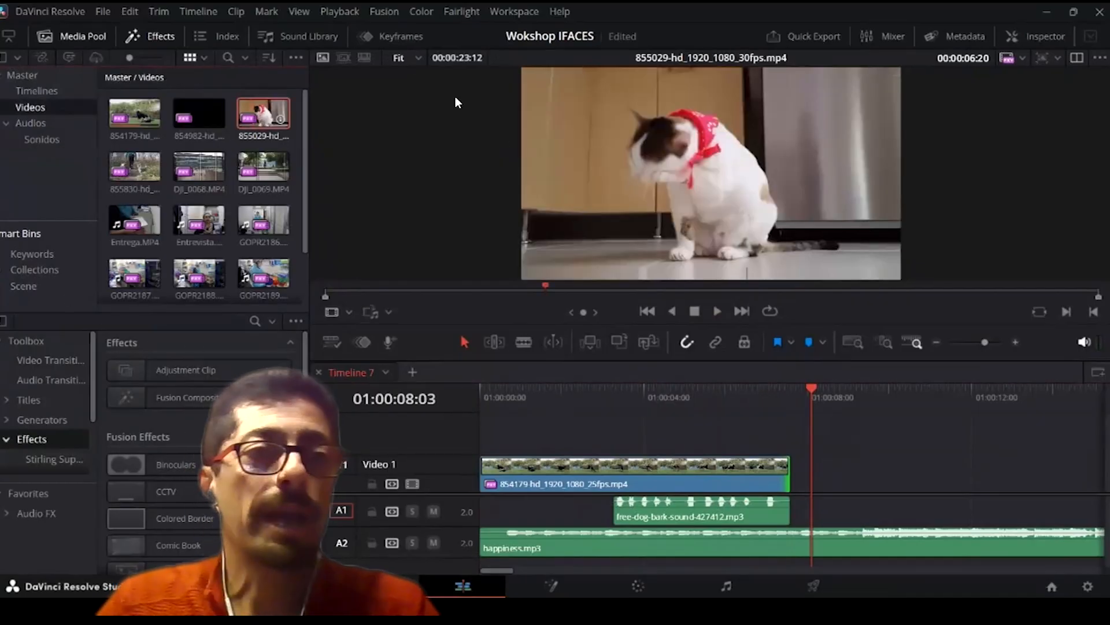
pyautogui.hotkey('shift', 'F12')
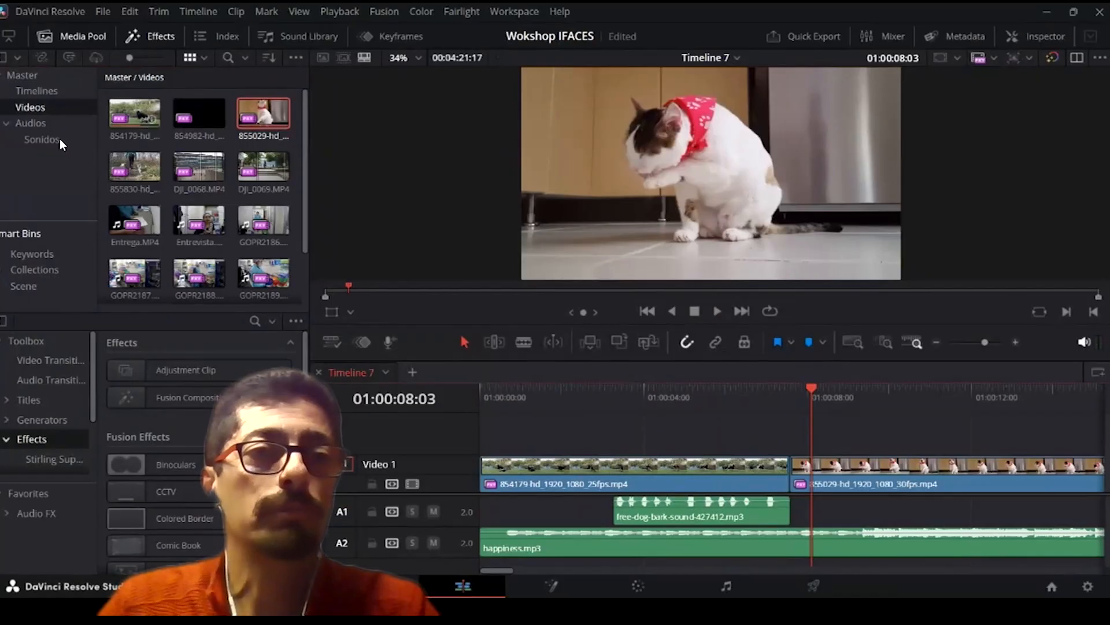
# Step: Place the cat purring sound from the Sonidos bin on Audio 1 at 01:00:08:03, beneath the cat clip
pyautogui.click(60, 139)
pyautogui.click(139, 115)
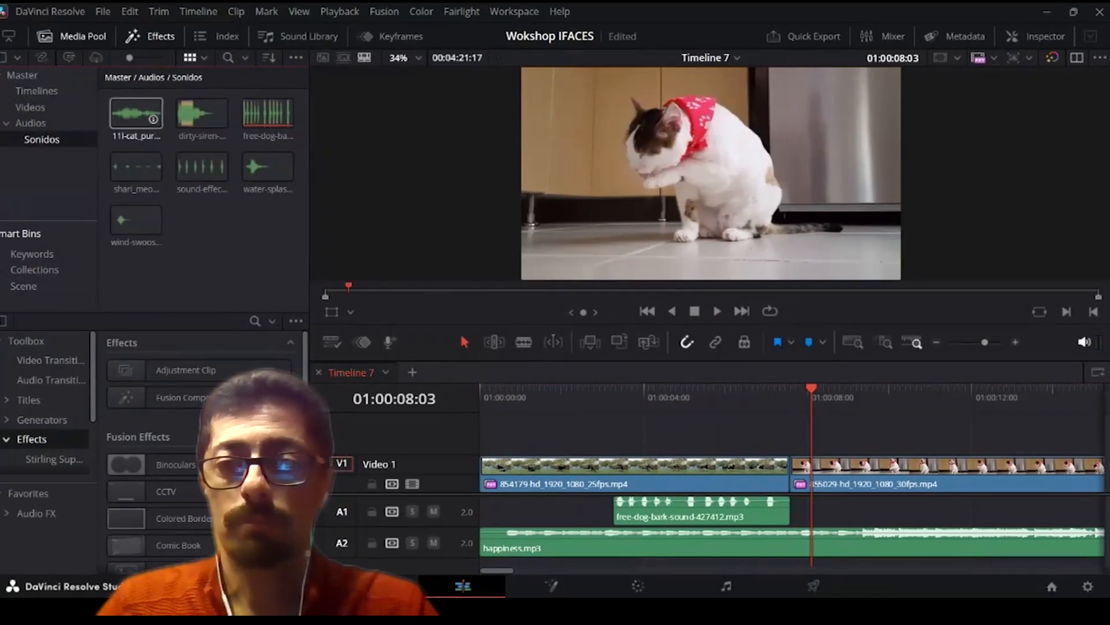
pyautogui.moveTo(150, 112)
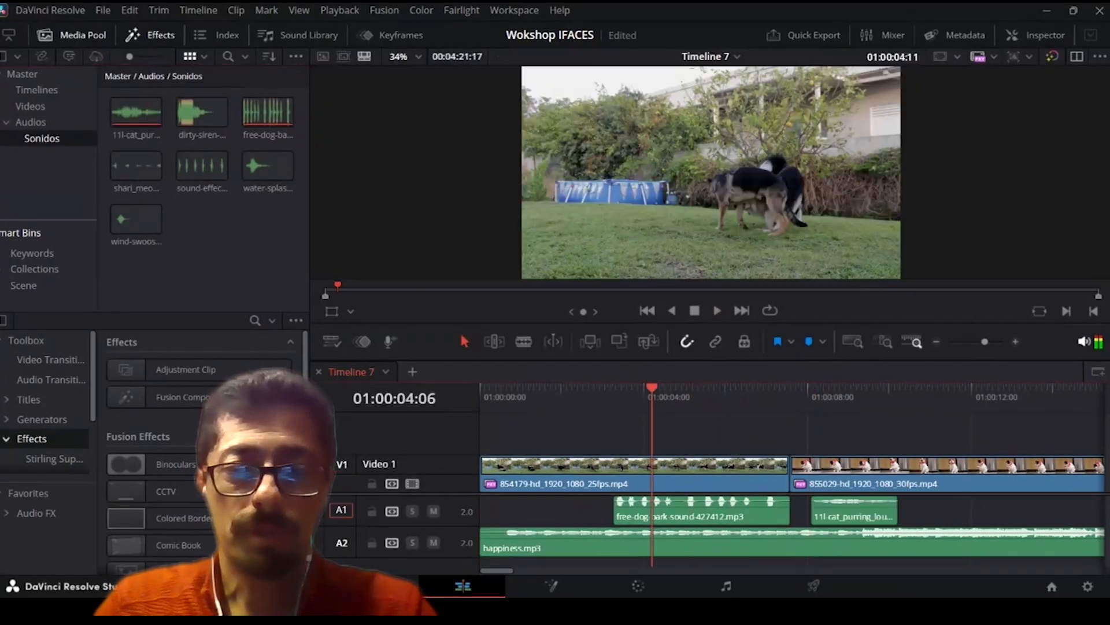
# Step: Lower the volume of happiness.mp3 on Audio 2 slightly and play the sequence to 01:00:10:19
pyautogui.moveTo(653, 388); pyautogui.dragTo(647, 388)
pyautogui.moveTo(592, 531); pyautogui.dragTo(590, 534)
pyautogui.press('space')
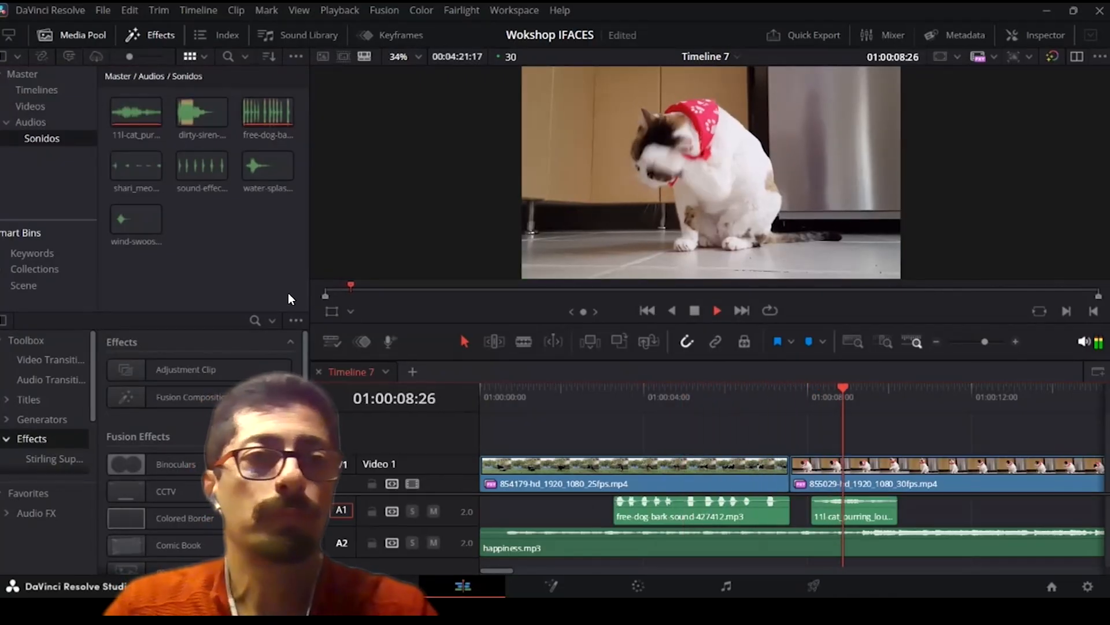
pyautogui.press('space')
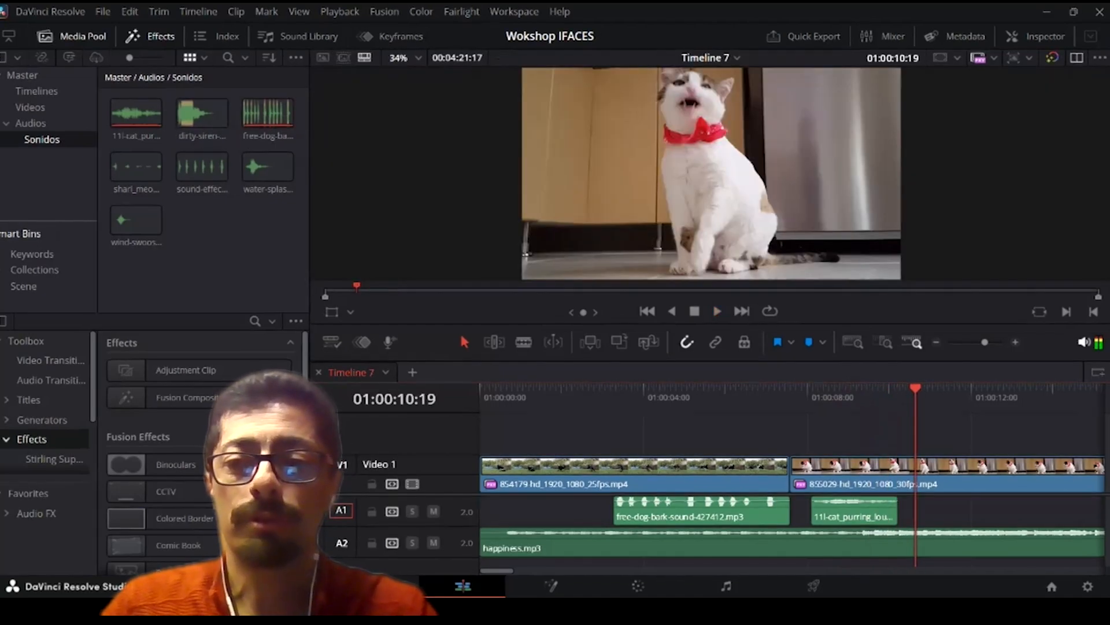
# Step: Raise the volume of the cat purring clip on Audio 1 and replay the section around it
pyautogui.moveTo(854, 502); pyautogui.dragTo(857, 495)
pyautogui.moveTo(915, 388); pyautogui.dragTo(768, 389)
pyautogui.press('space')
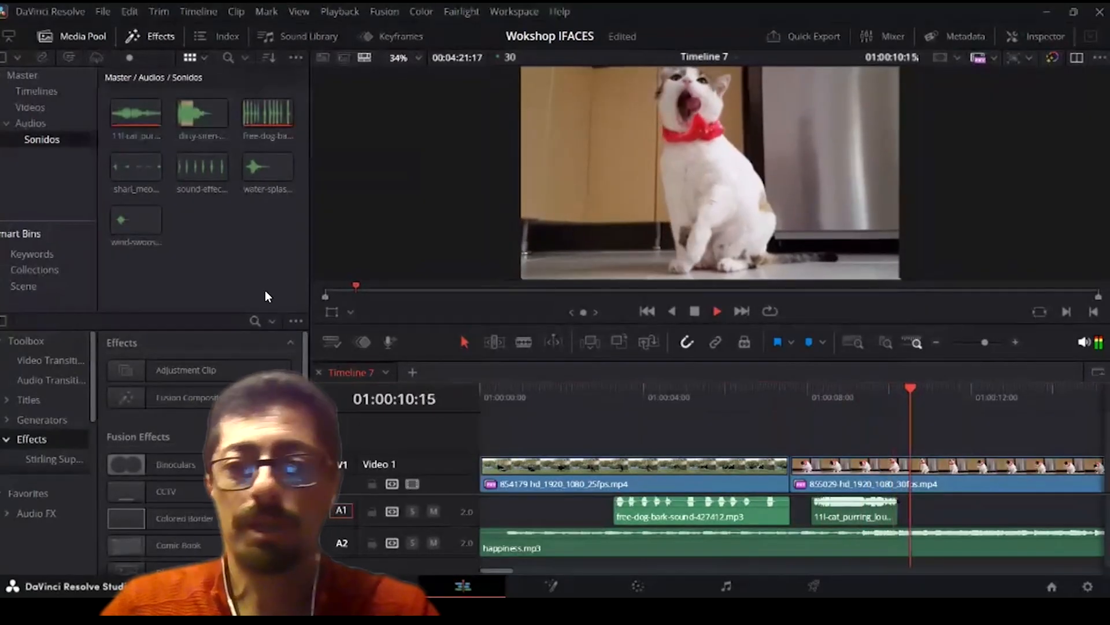
pyautogui.press('space')
# Step: Put shari_meow-47485.mp3 on Audio 1 beneath the cat clip in place of the purring sound and play to 01:00:10:11
pyautogui.click(139, 169)
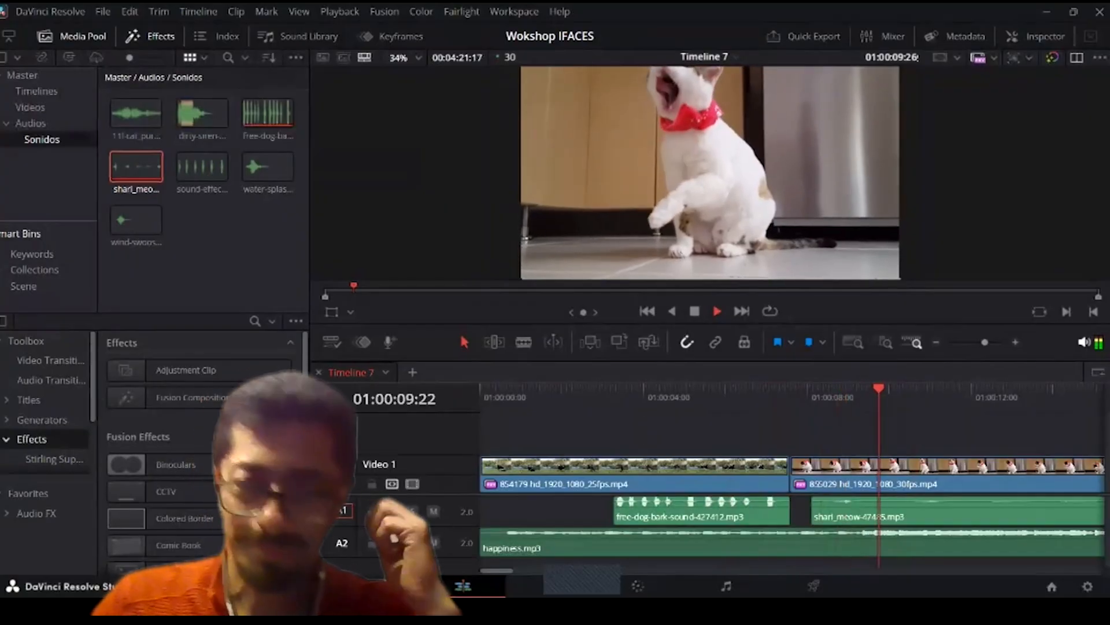
pyautogui.press('space')
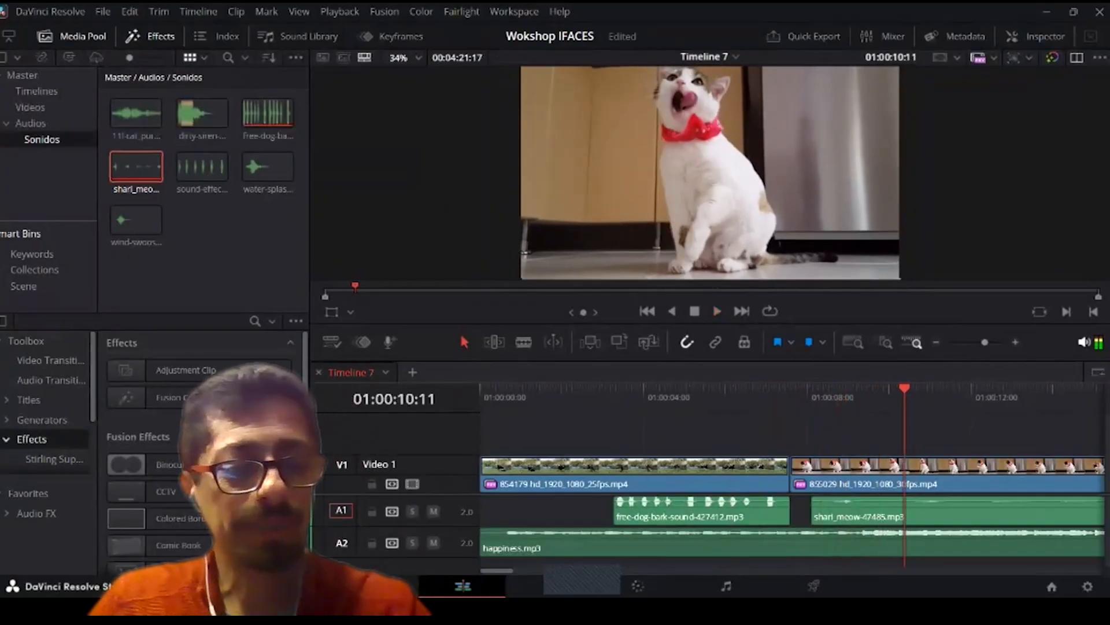